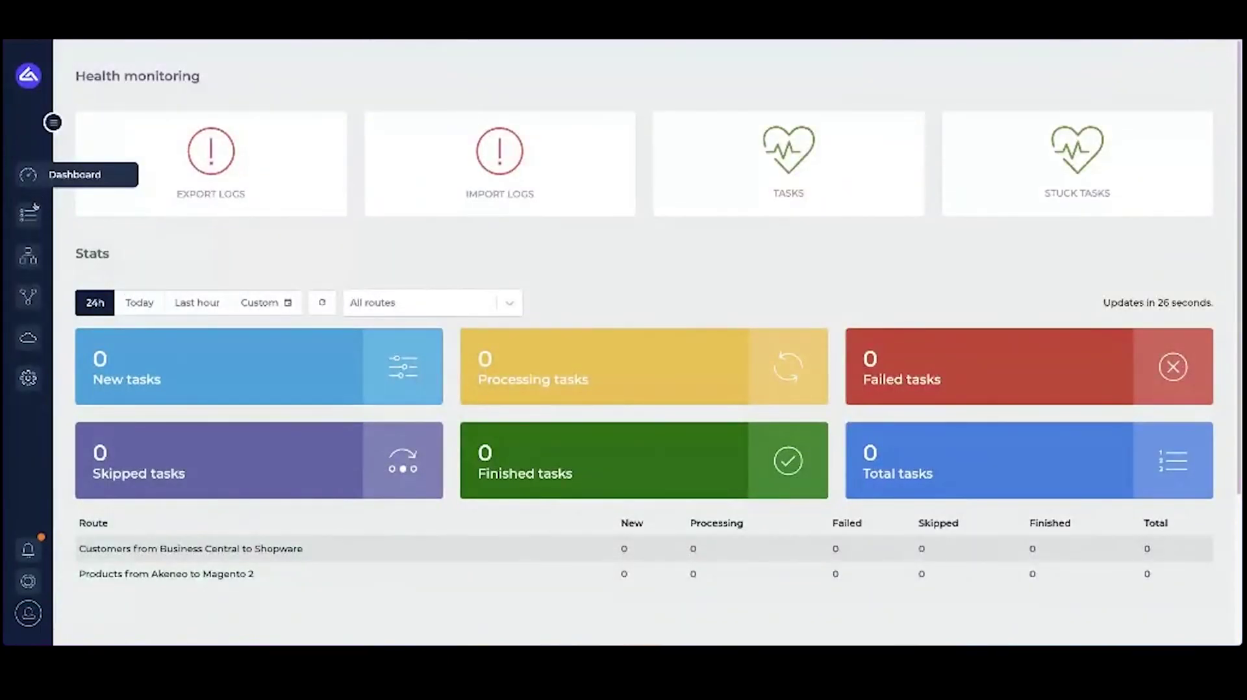
Step: Open the form for a new route and examine its Incoming configuration and Outgoing configuration settings
mouse_move(34, 252)
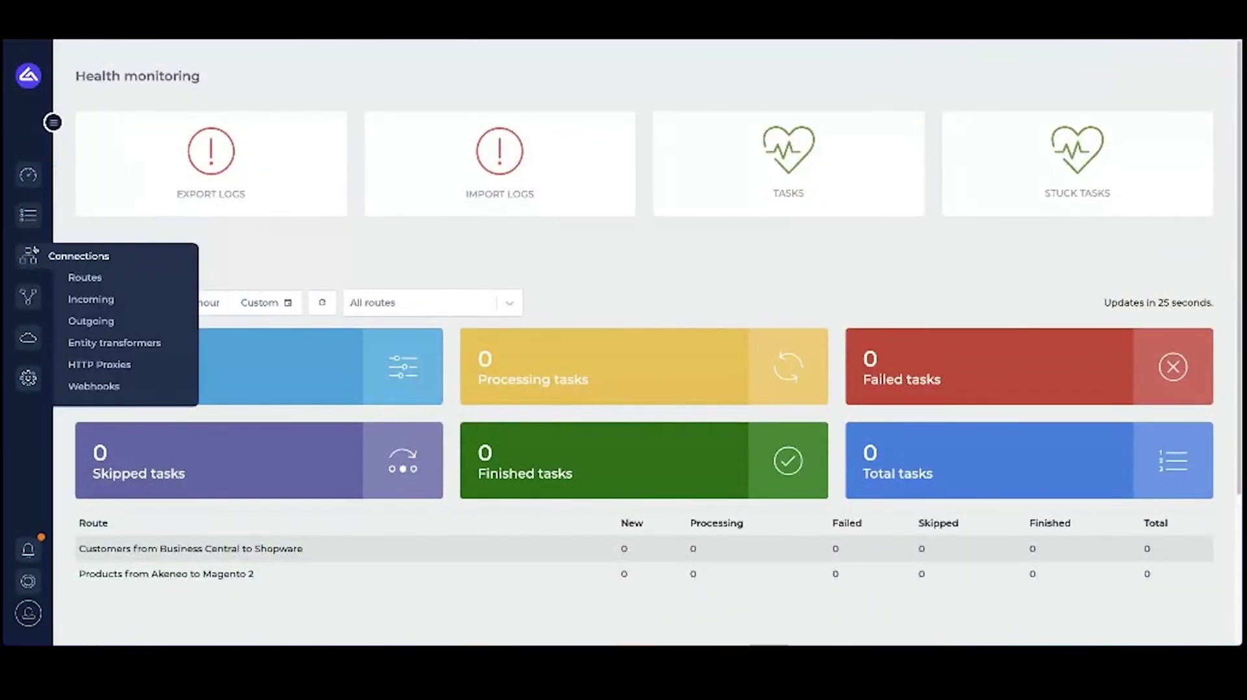
click(85, 278)
click(858, 81)
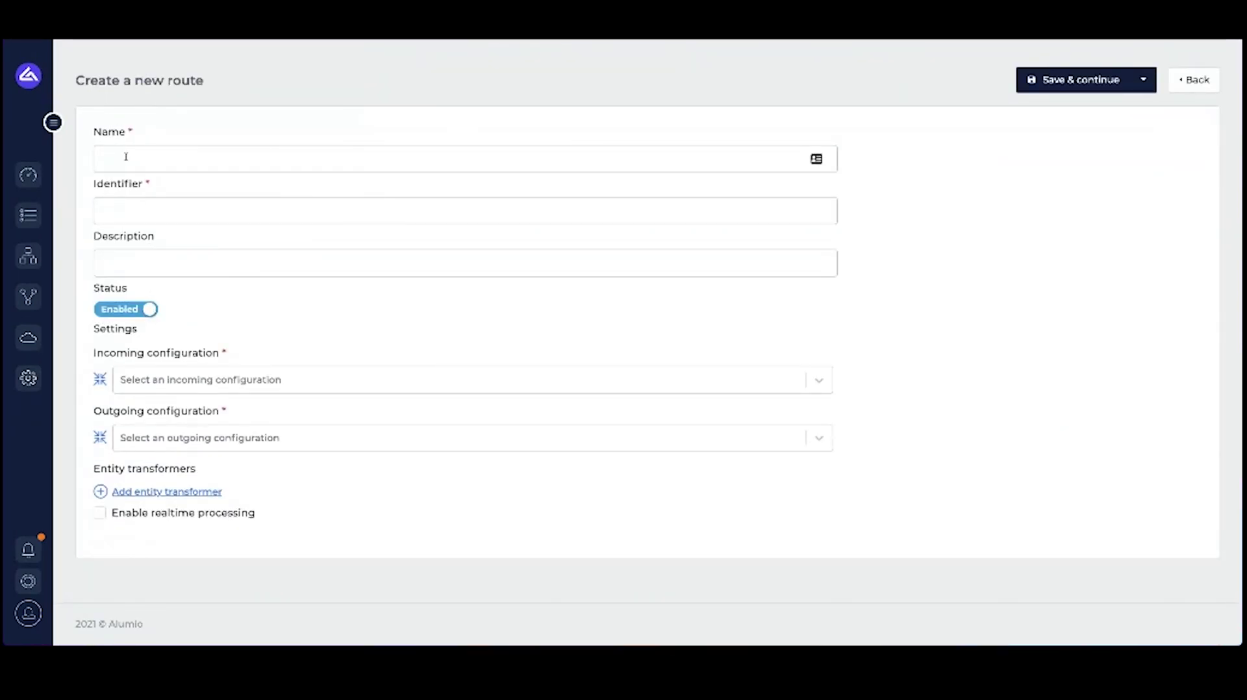
drag(97, 354, 209, 362)
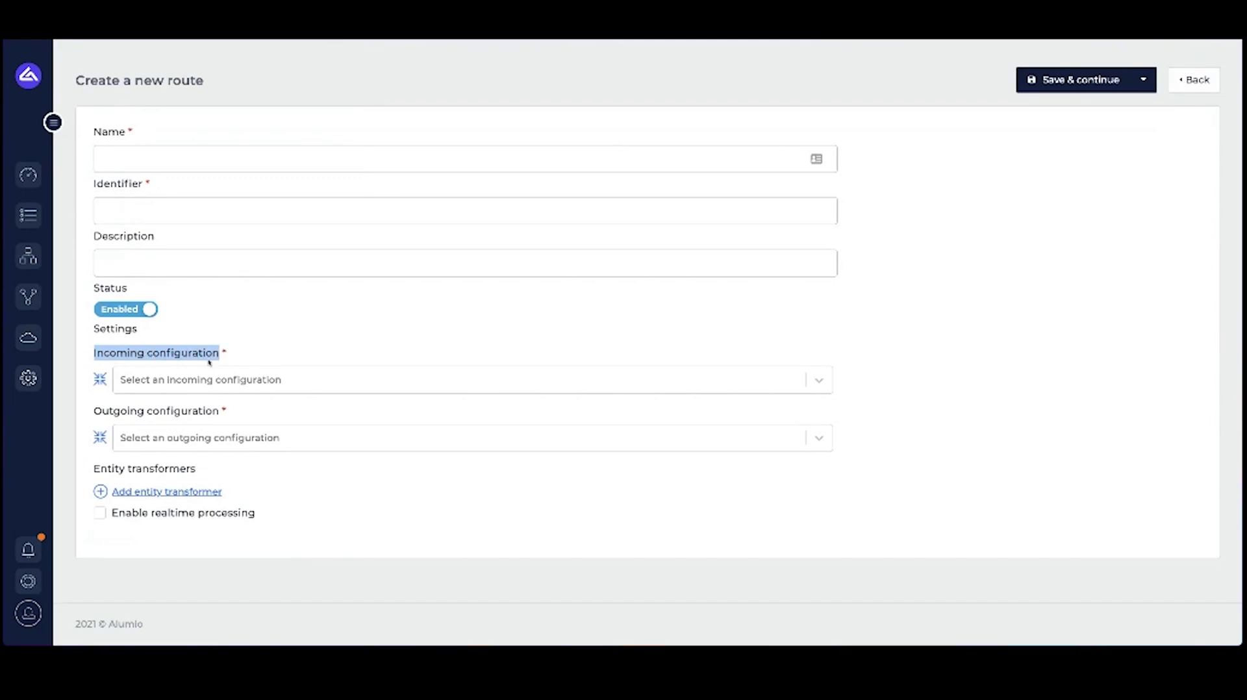
drag(97, 412, 218, 416)
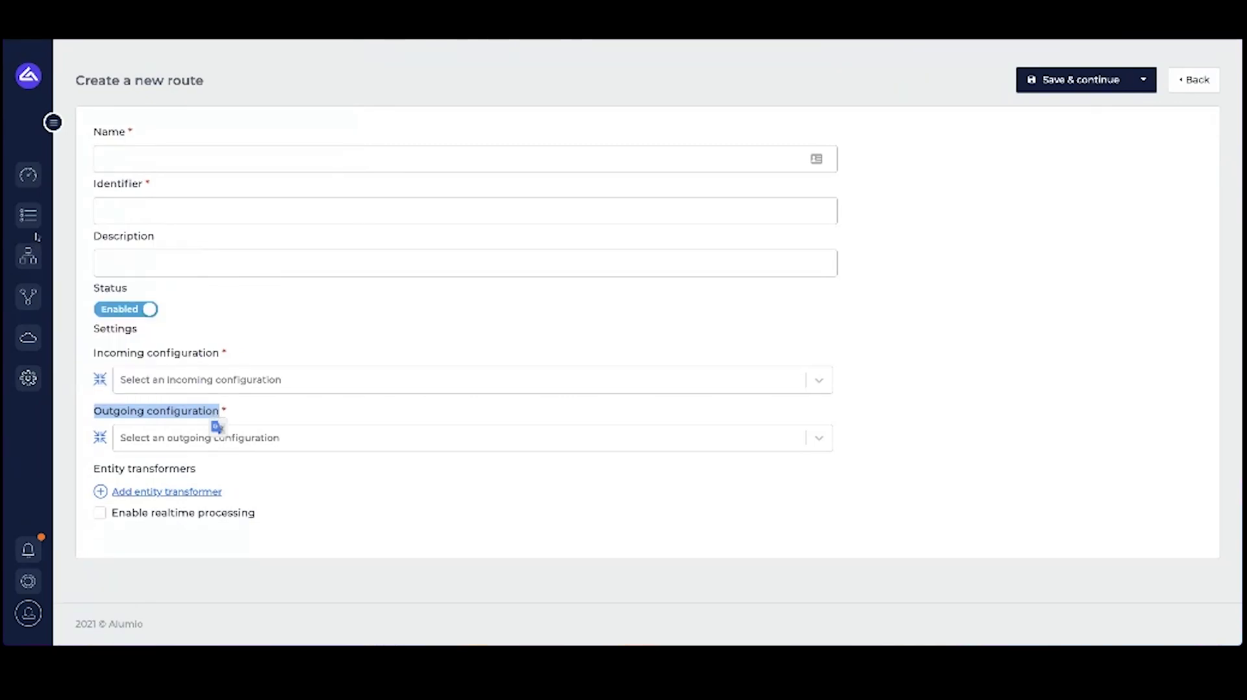
Step: Start a new incoming configuration and choose HTTP Subscriber as its subscriber
mouse_move(39, 254)
click(89, 300)
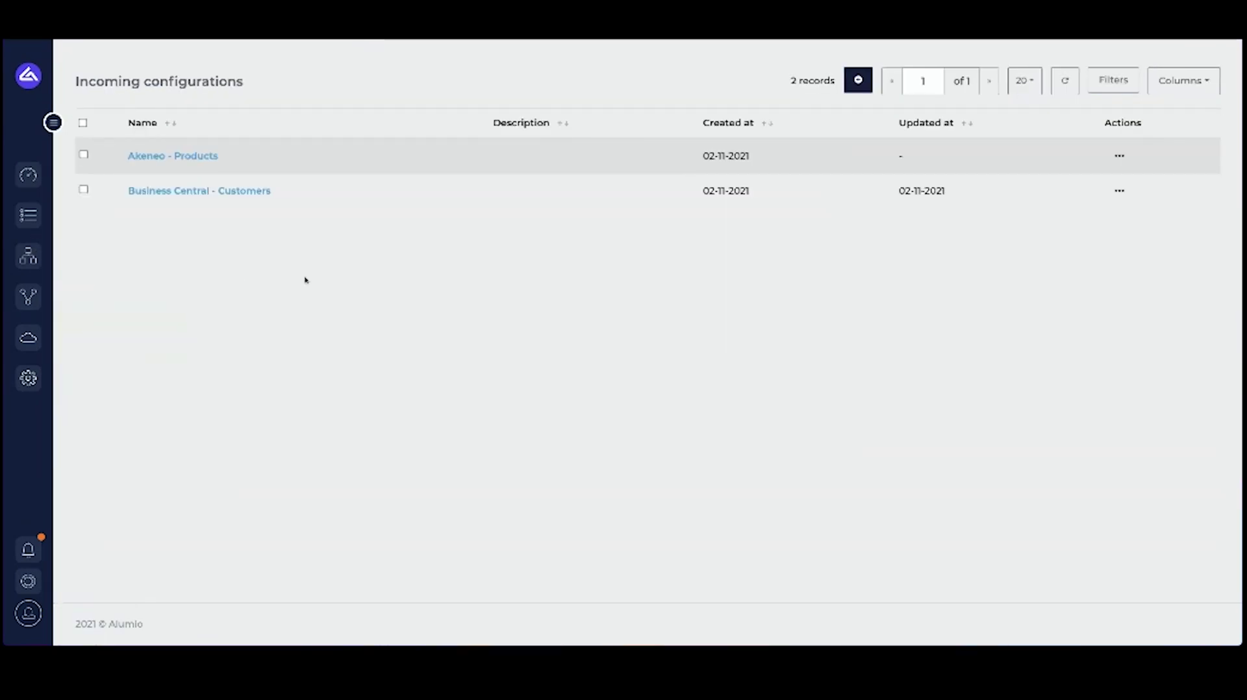
click(858, 80)
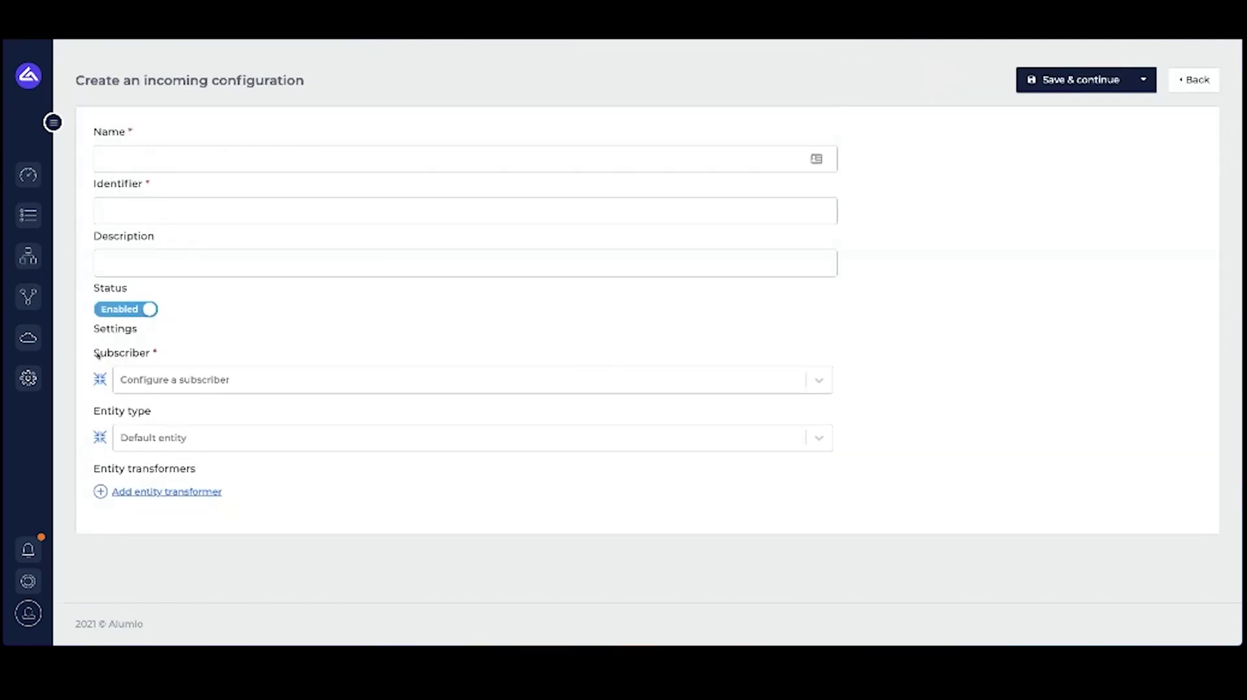
drag(98, 354, 149, 356)
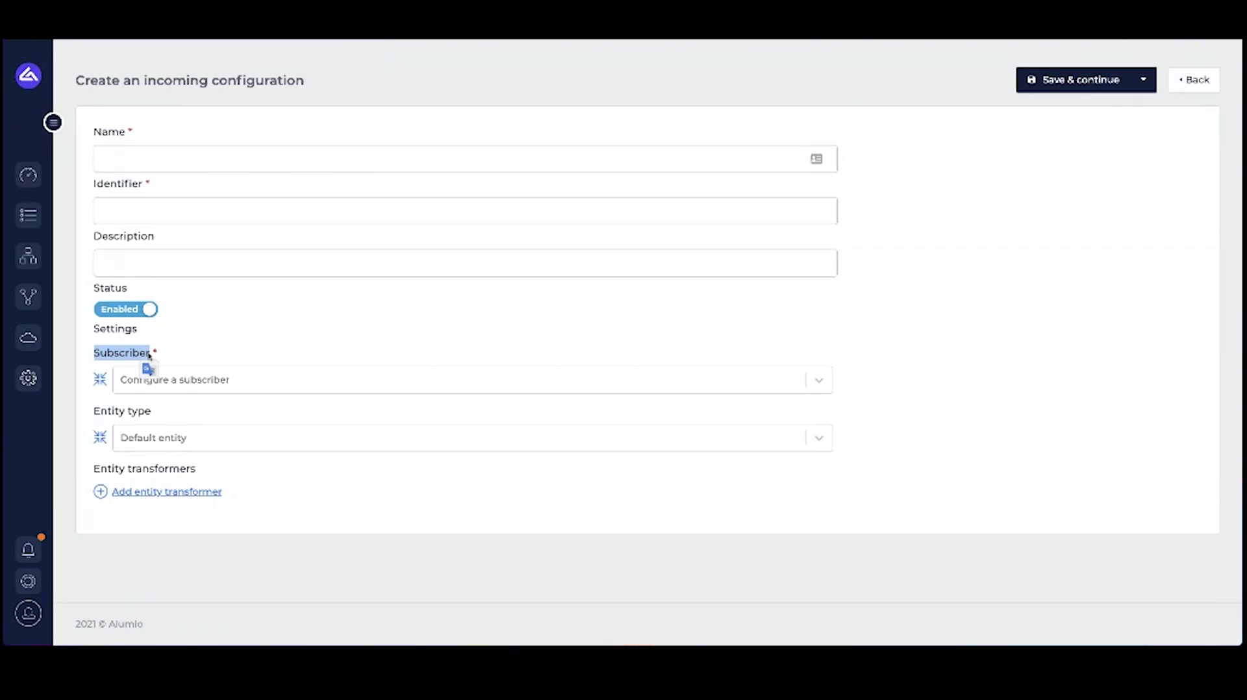
click(196, 379)
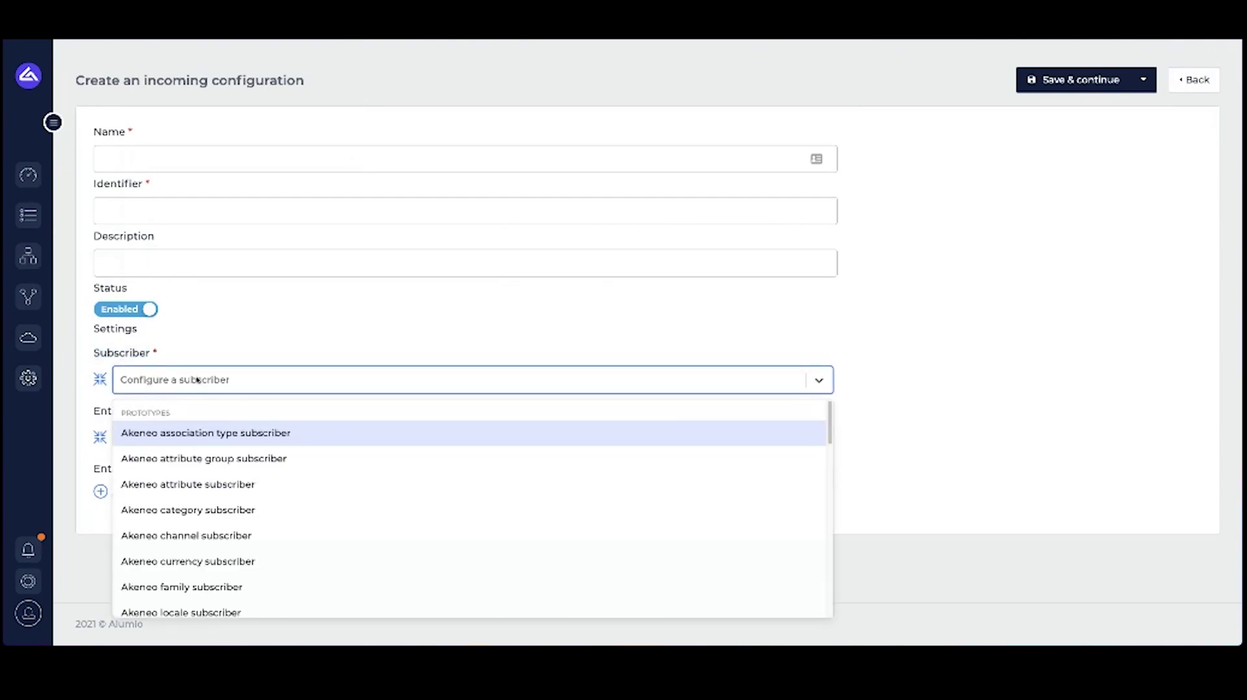
text(http)
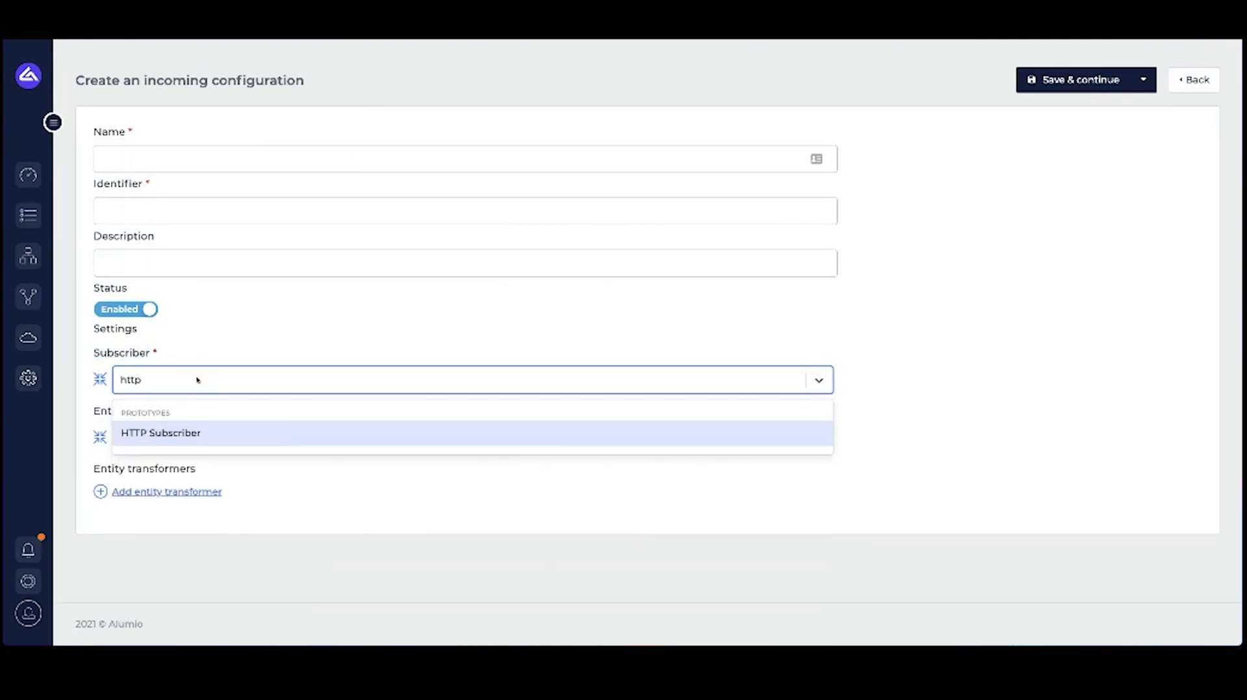
key(Return)
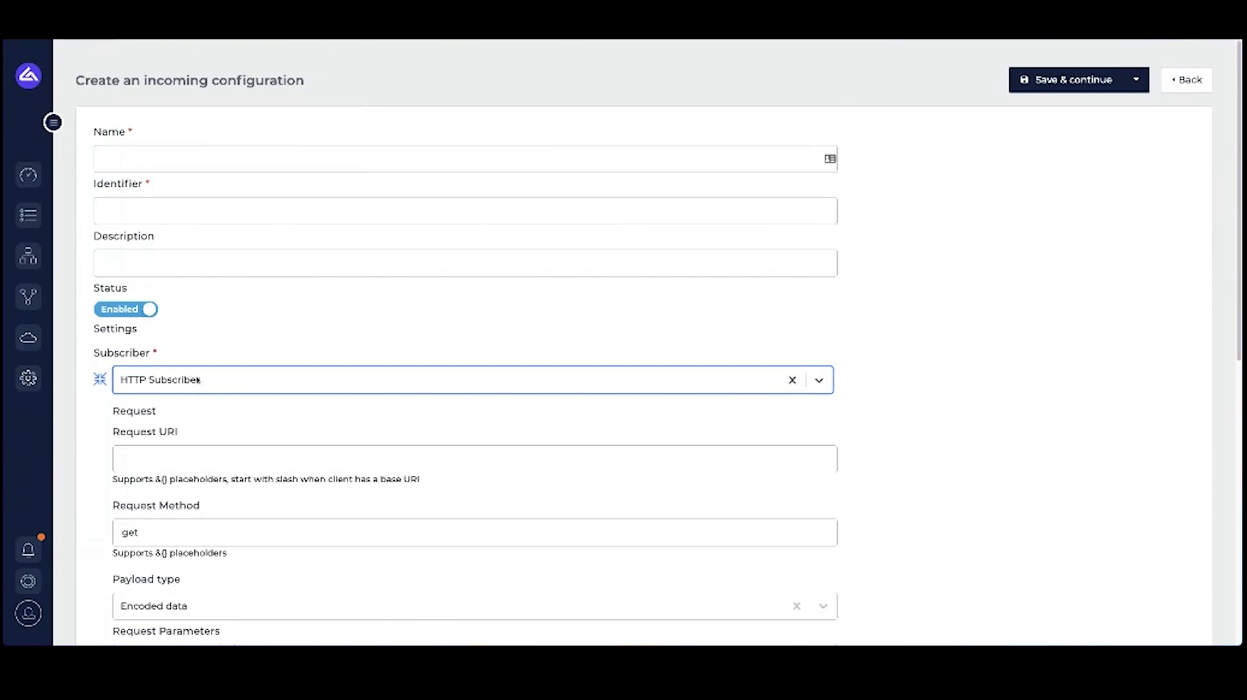
Step: Change the subscriber of the incoming configuration to Database subscriber
click(157, 370)
text(databa)
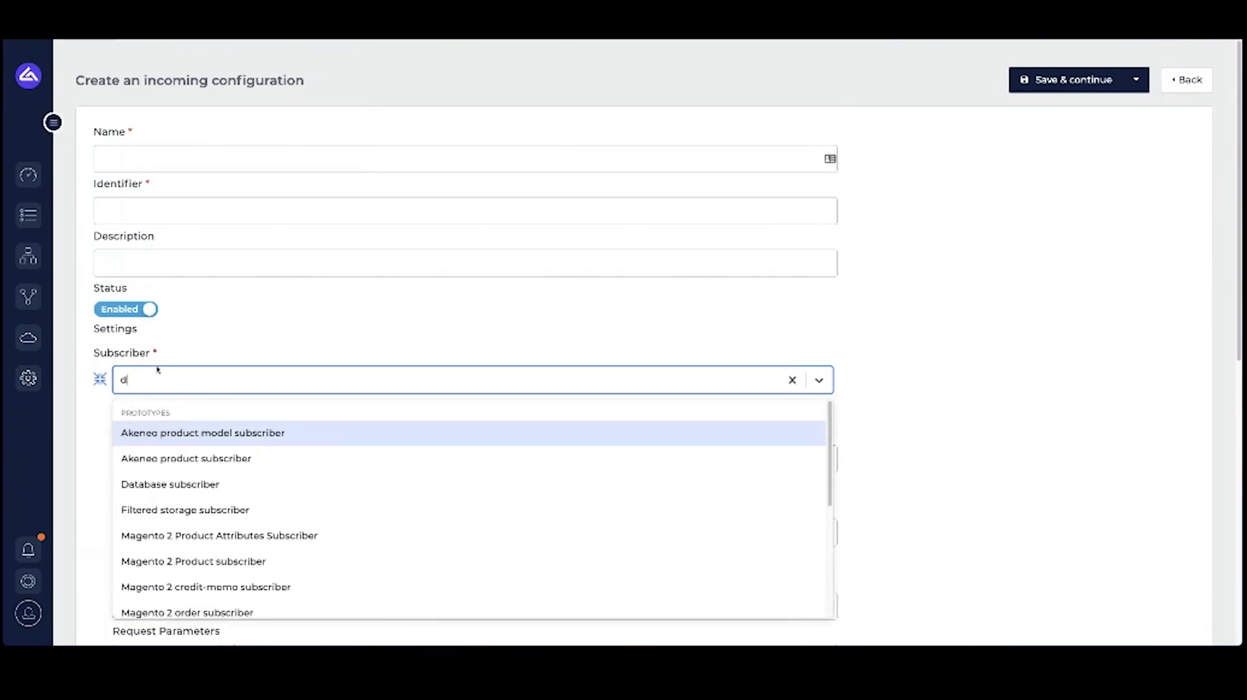
key(Return)
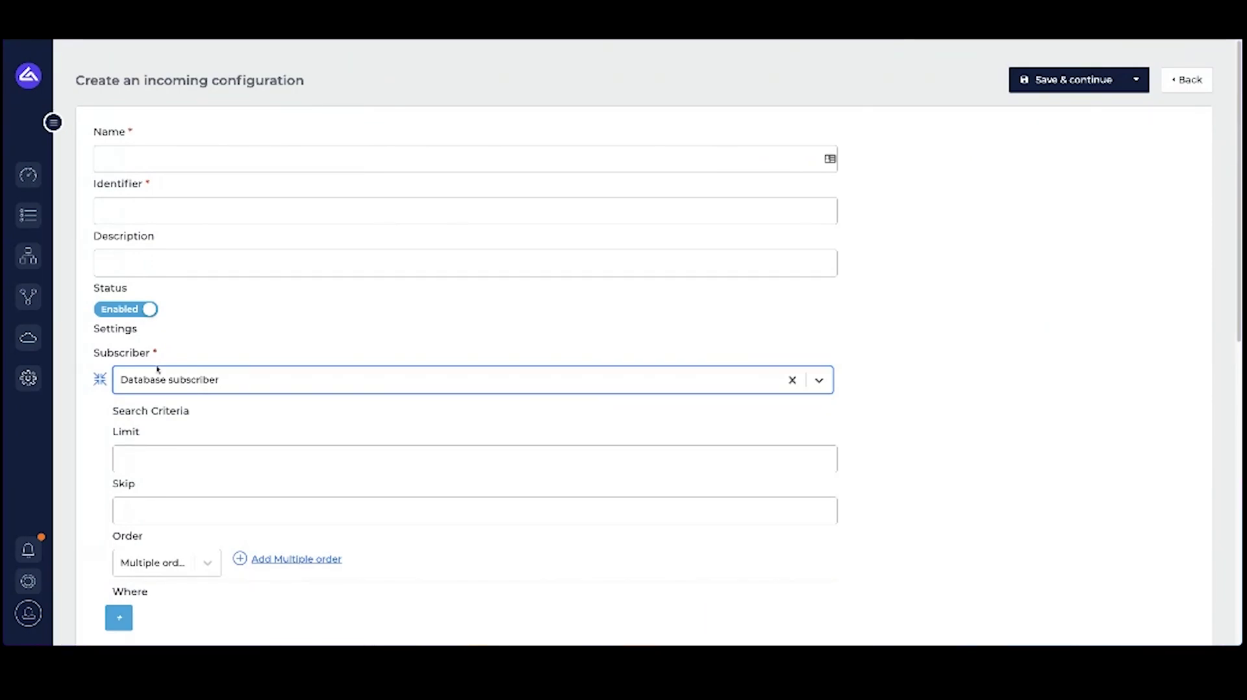
Step: Change the subscriber of the incoming configuration to Webhook
click(198, 378)
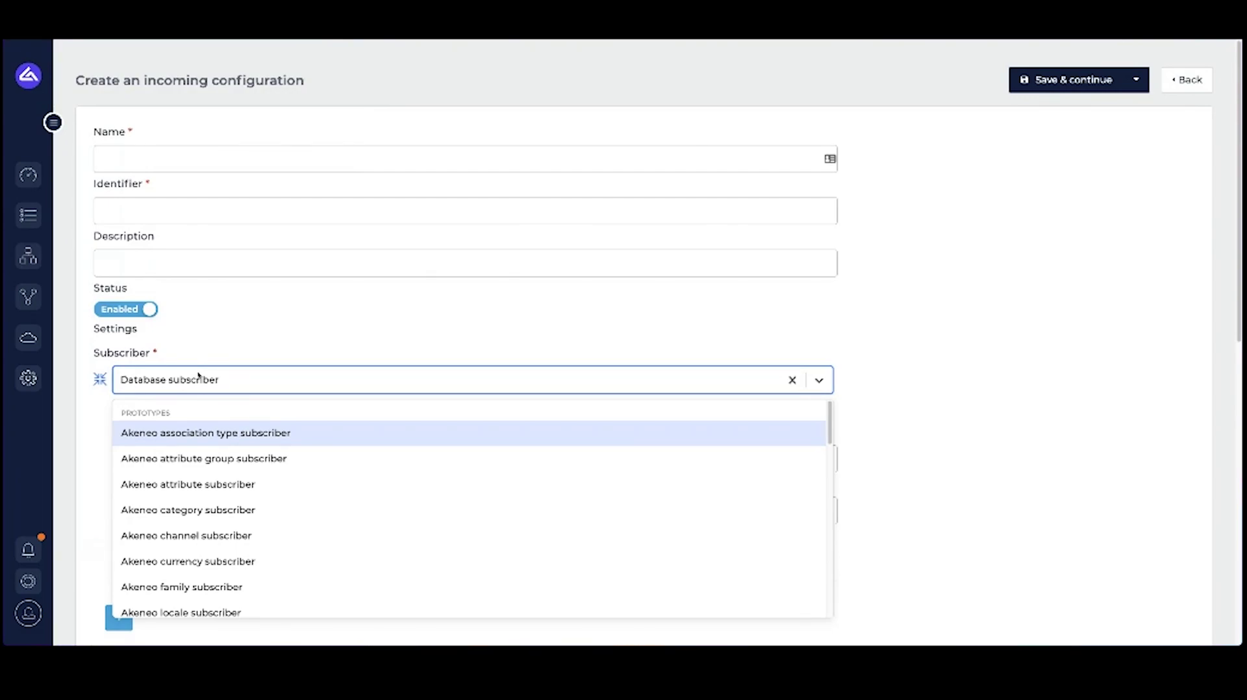
text(web)
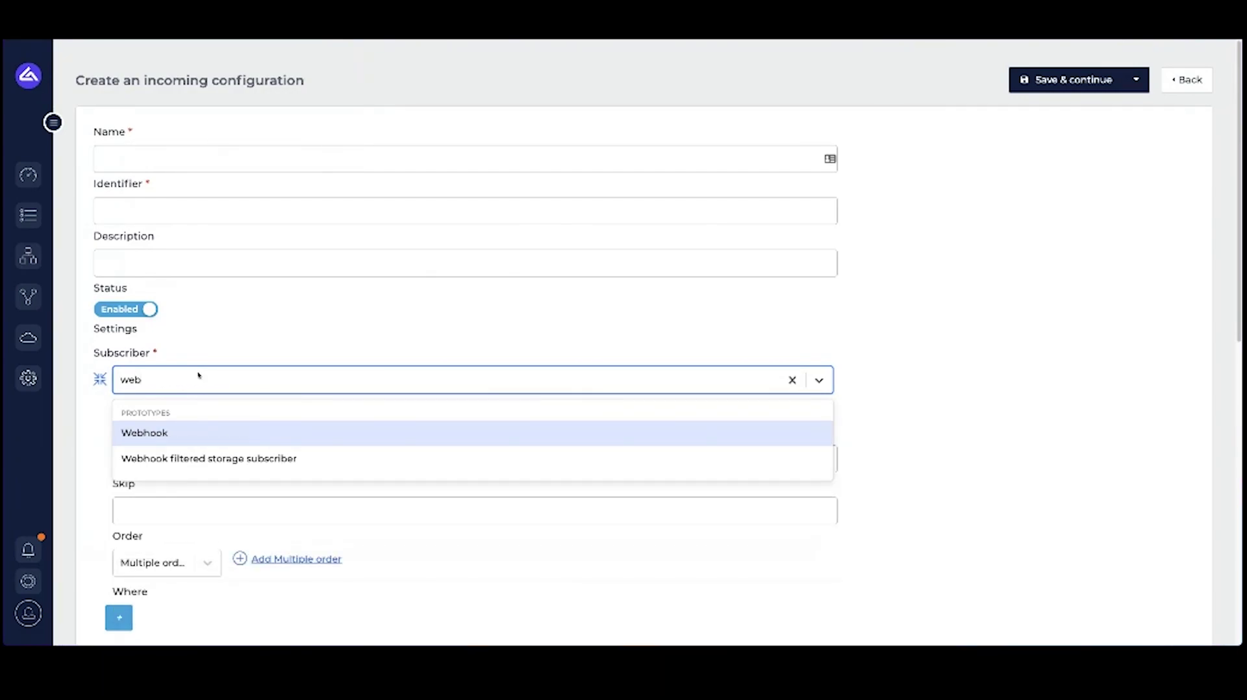
key(Return)
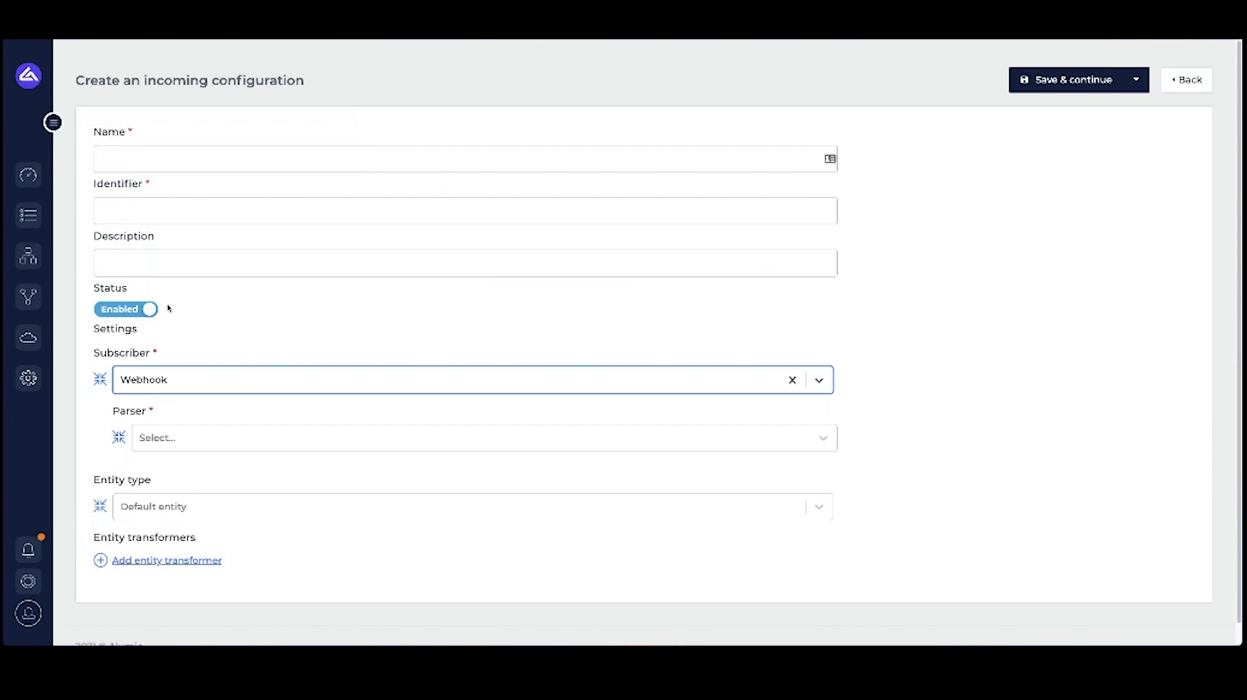
Step: Open the Dynamics 365 - Finance & Operations HTTP client and review its name and its Plugins to use section
mouse_move(39, 303)
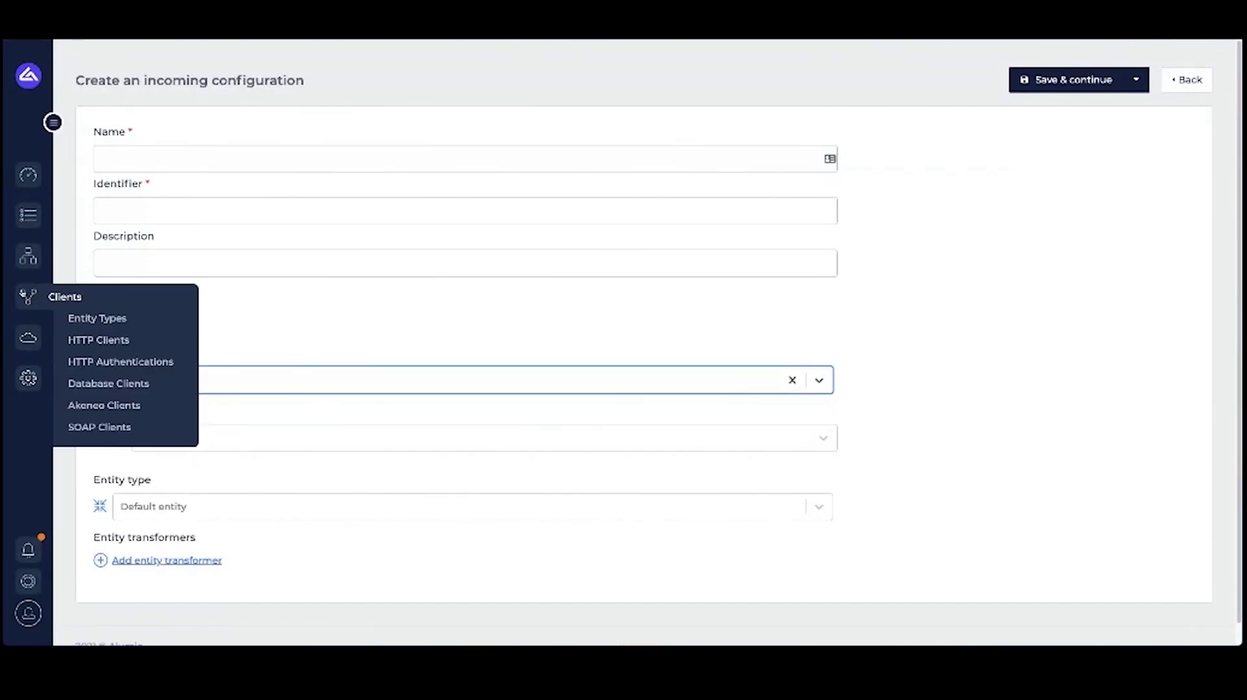
click(99, 339)
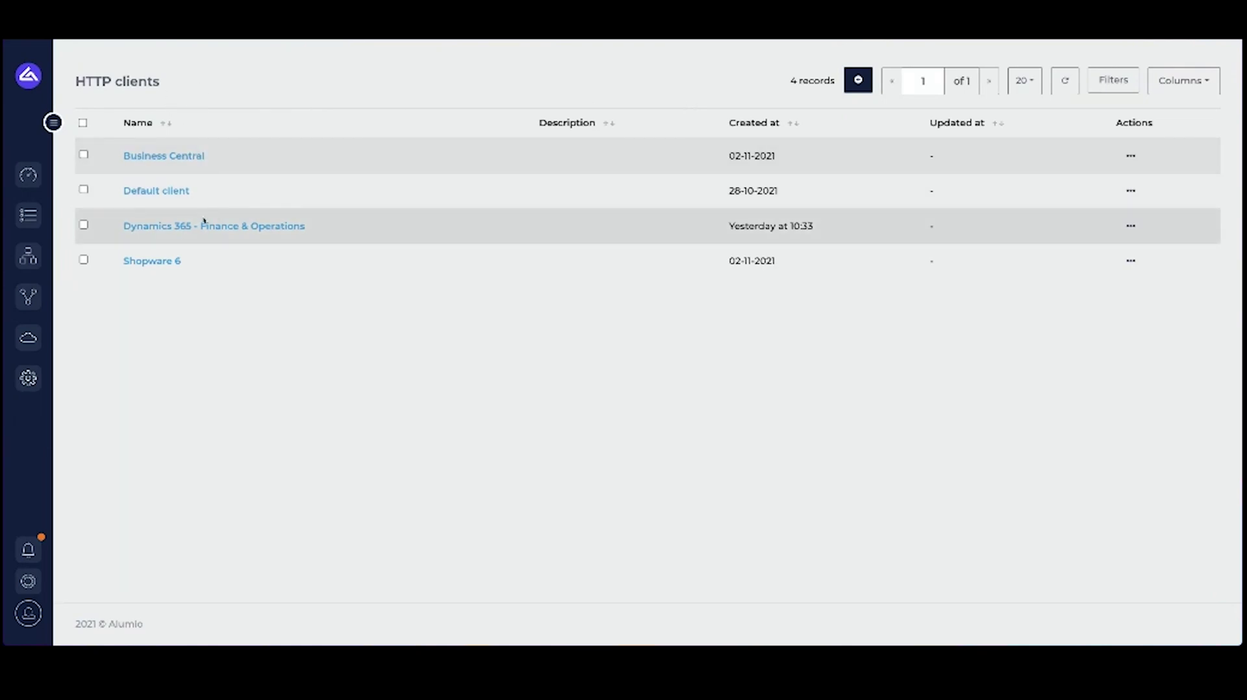
click(177, 226)
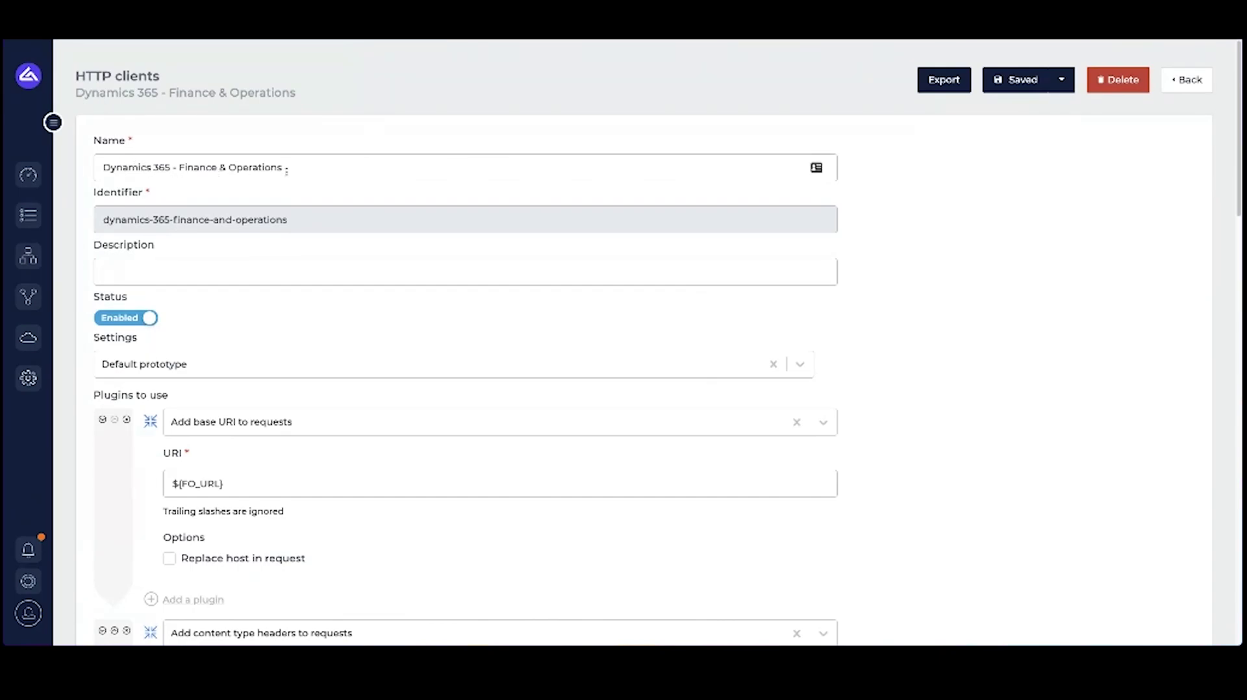
drag(286, 169, 116, 164)
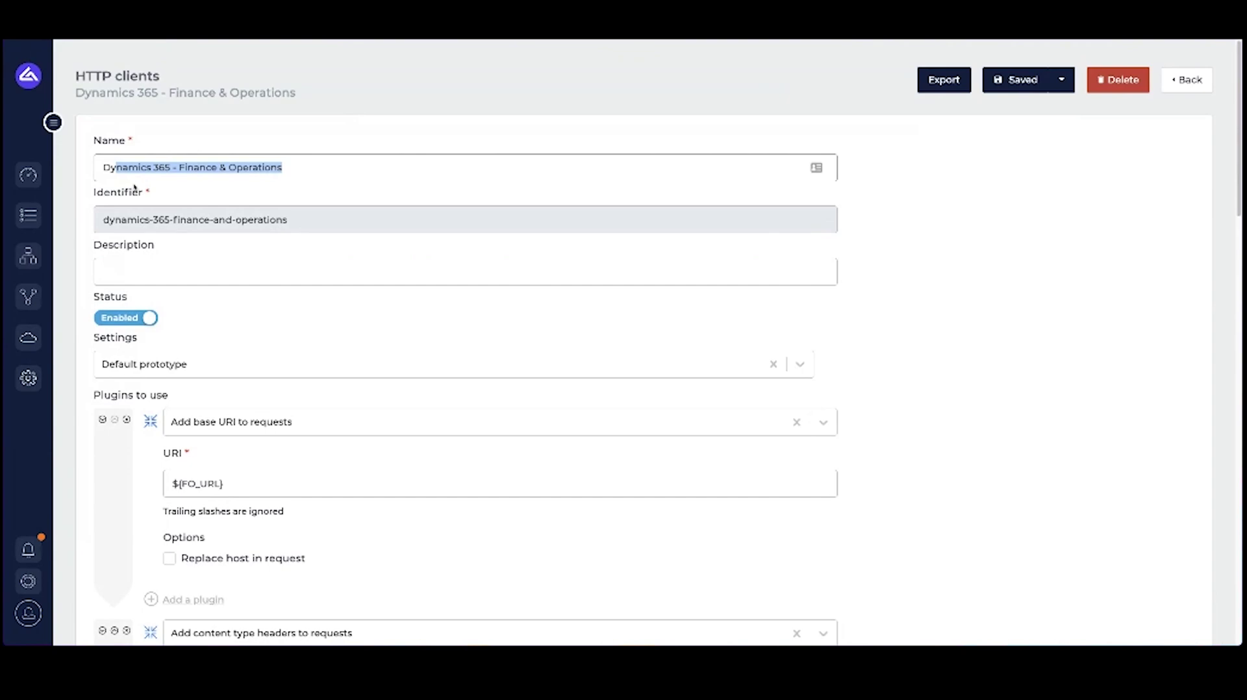
scroll(135, 188, down, 1)
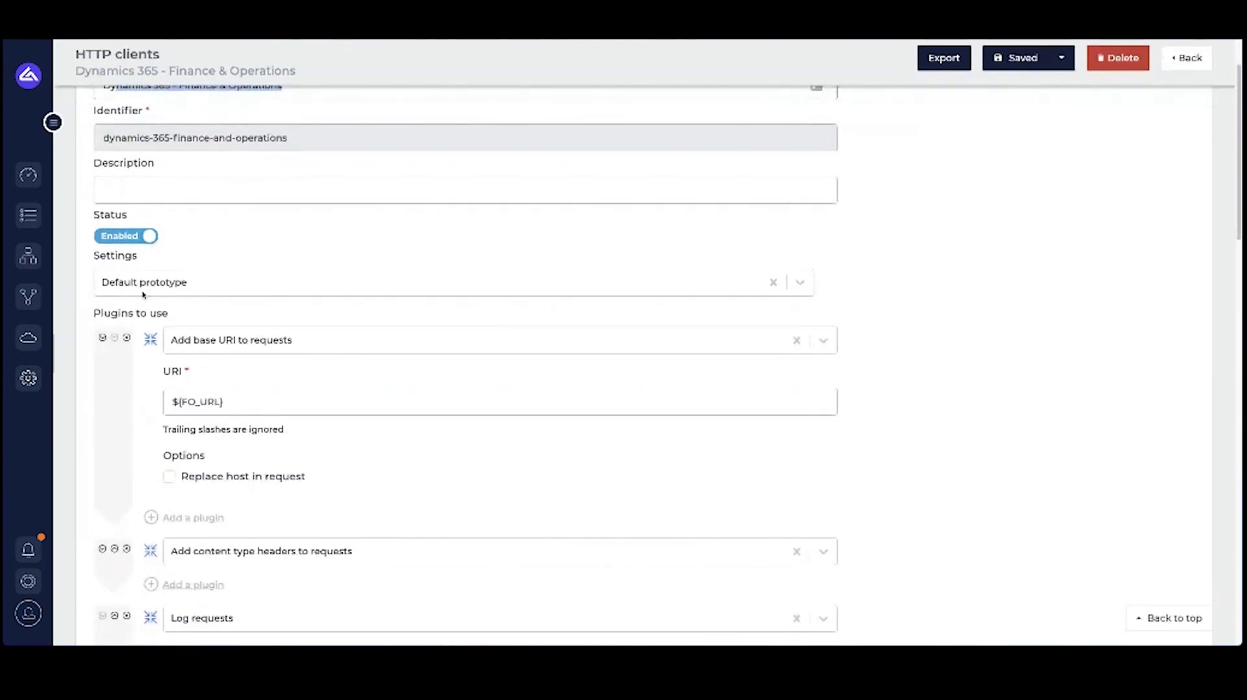
drag(94, 313, 164, 316)
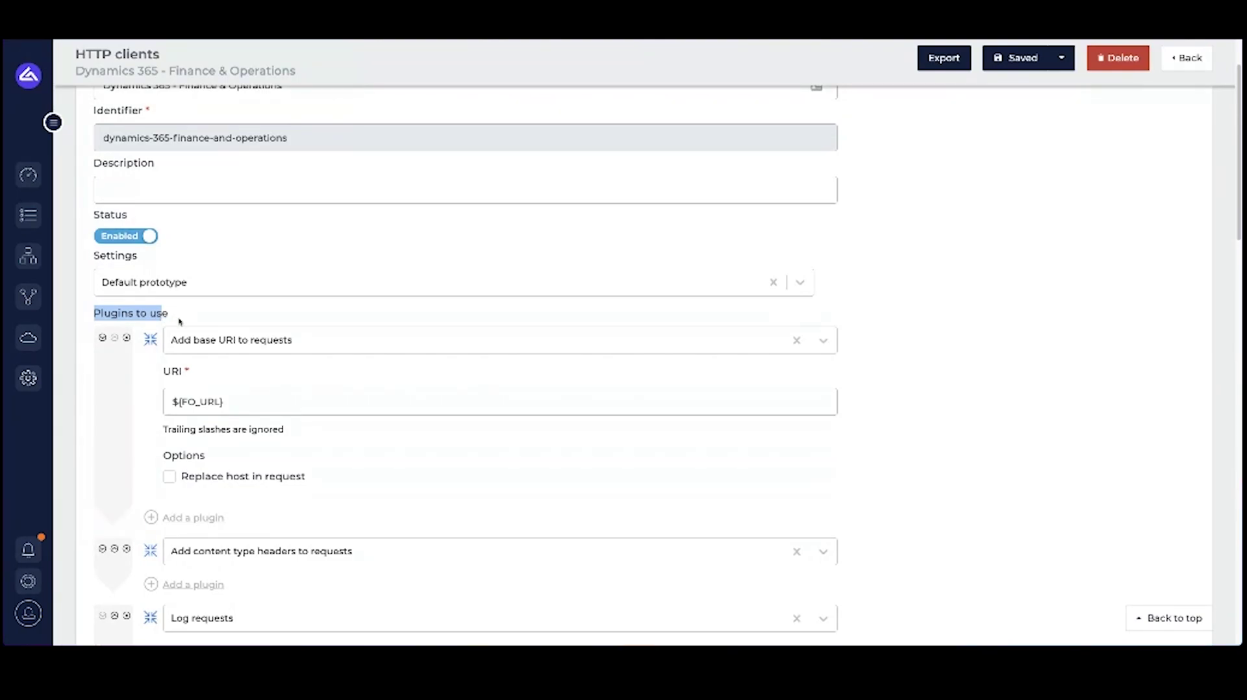
Step: Examine the HTTP client's plugins for the base URI, content type headers and request logging, leaving their settings as they are
click(195, 346)
click(196, 346)
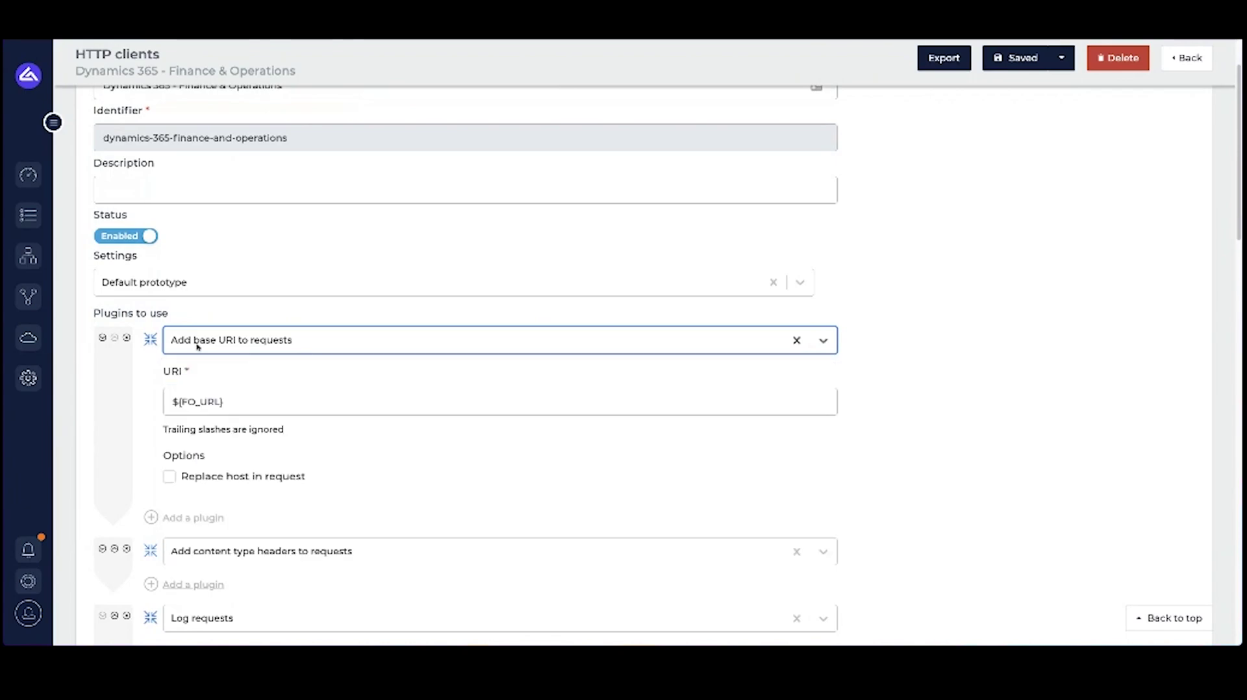
click(234, 402)
drag(235, 401, 174, 401)
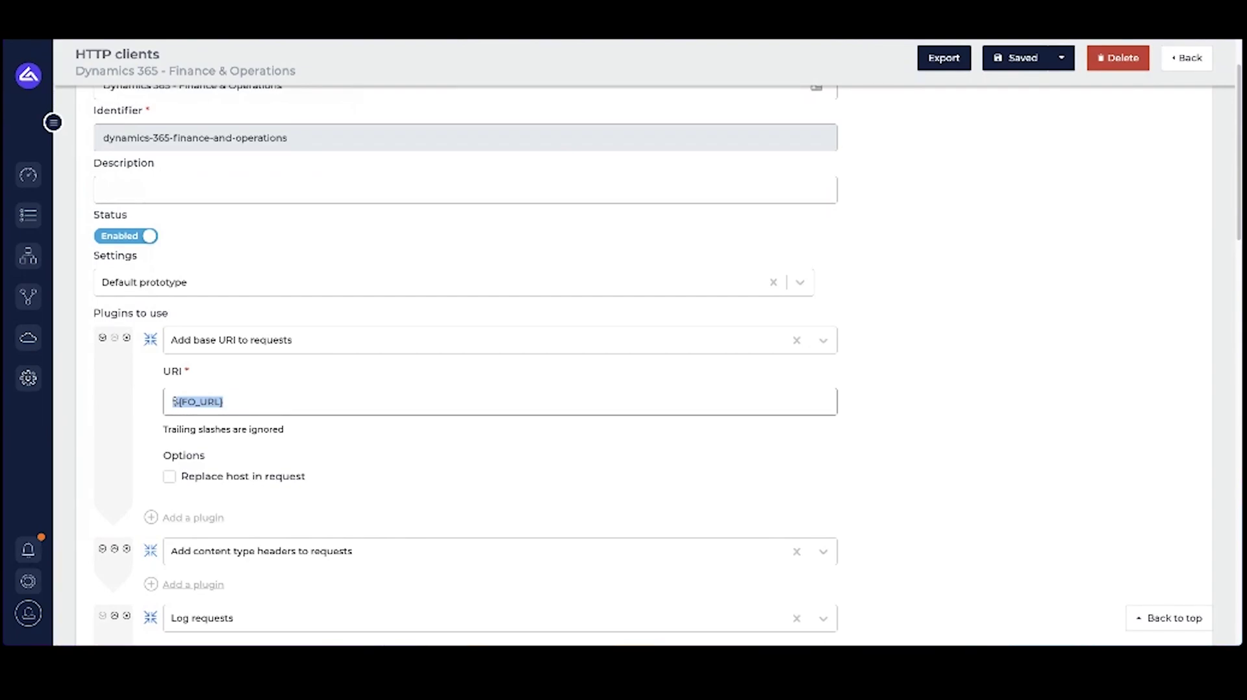
scroll(174, 401, down, 3)
click(206, 402)
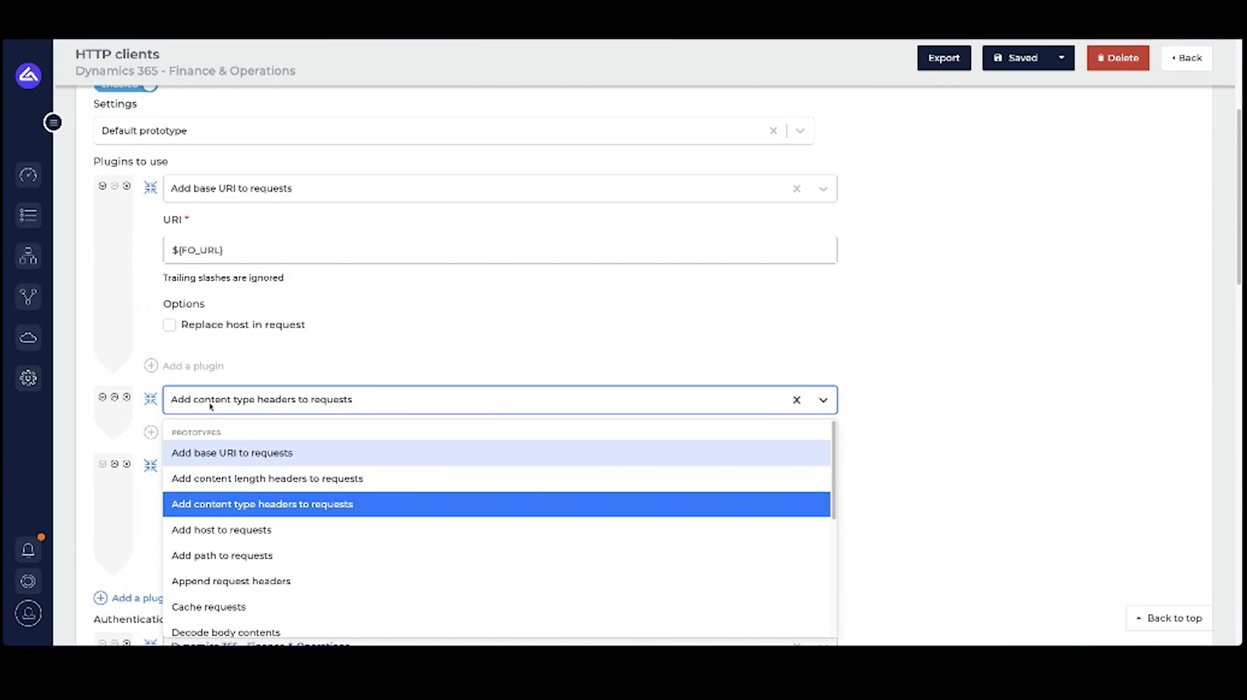
click(208, 406)
scroll(224, 422, down, 1)
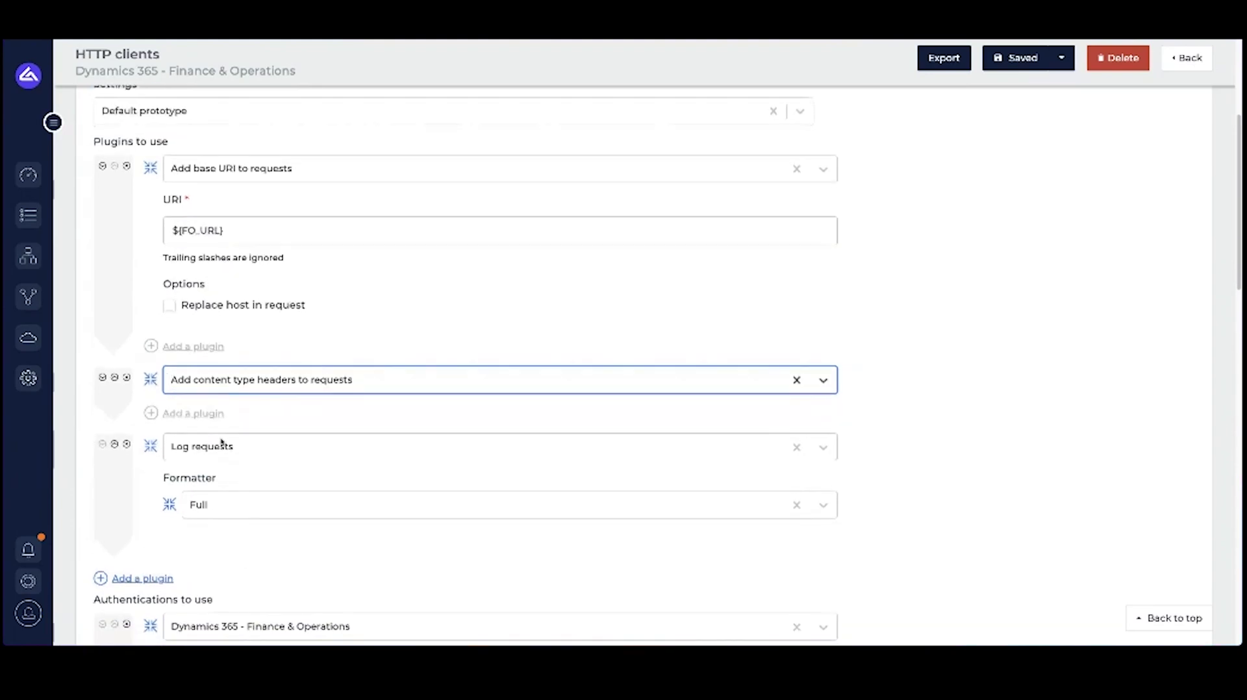
click(220, 448)
click(221, 406)
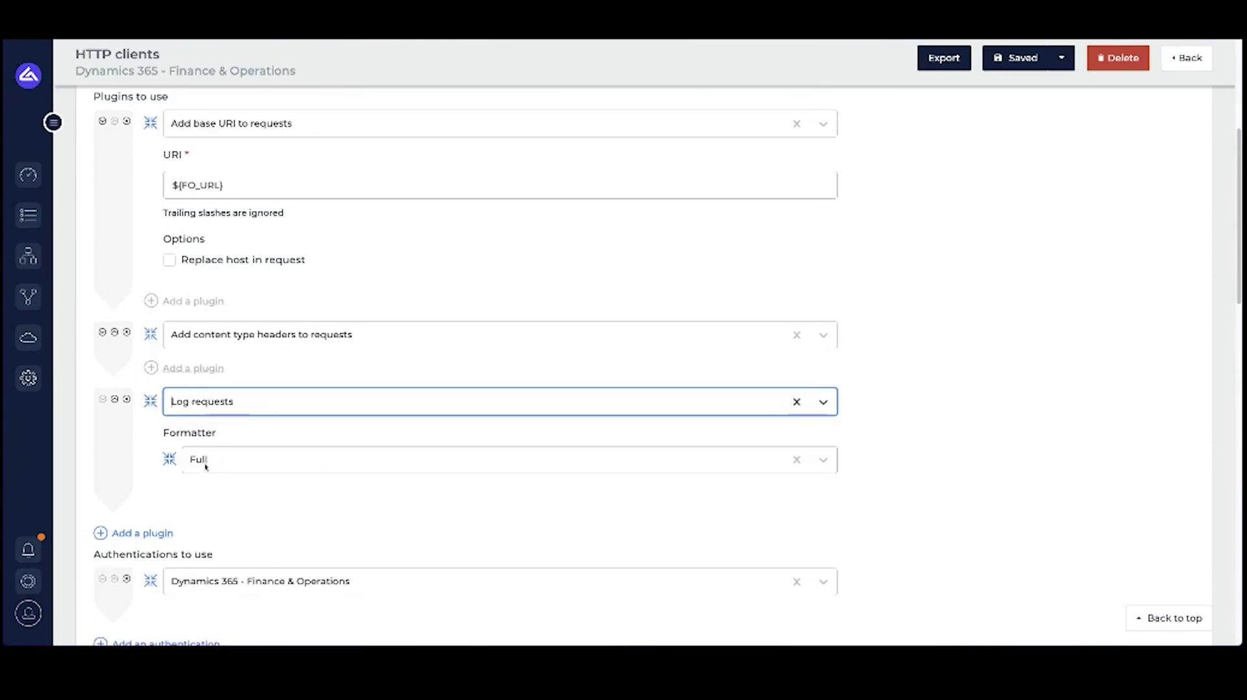
Step: Try out a Cache requests plugin below Log requests in the HTTP client and remove it again
scroll(169, 462, down, 1)
click(150, 462)
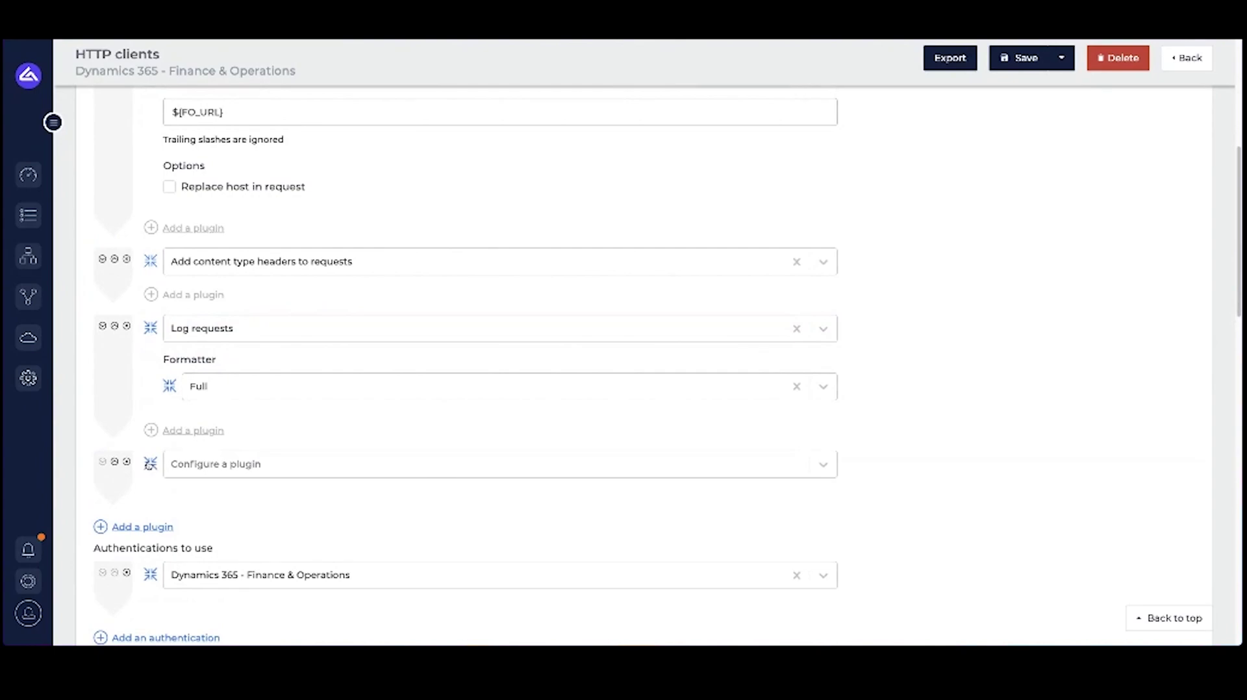
click(197, 462)
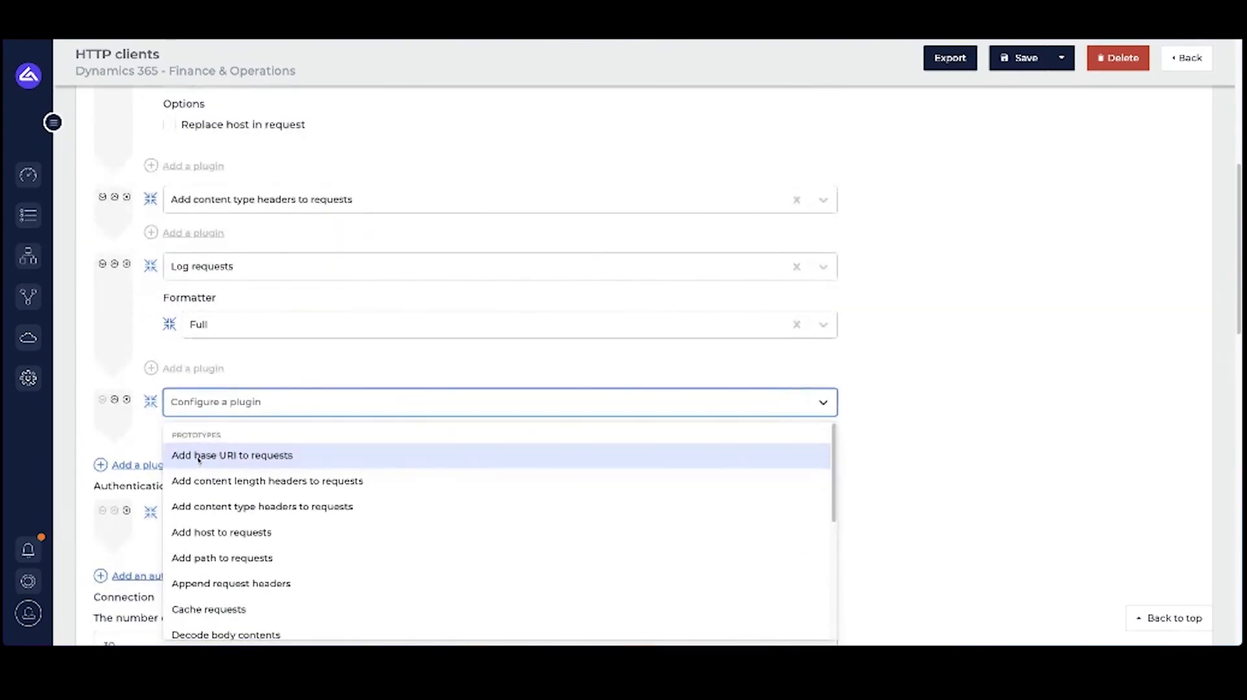
text(cache)
click(198, 455)
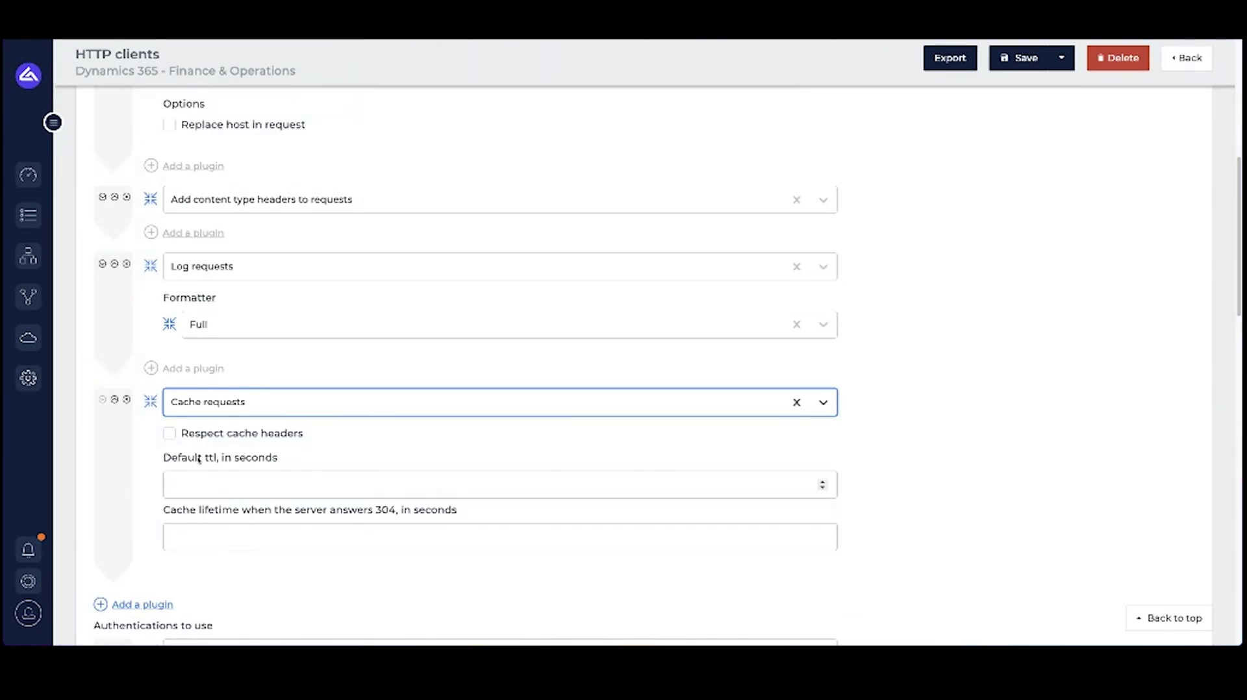
click(196, 402)
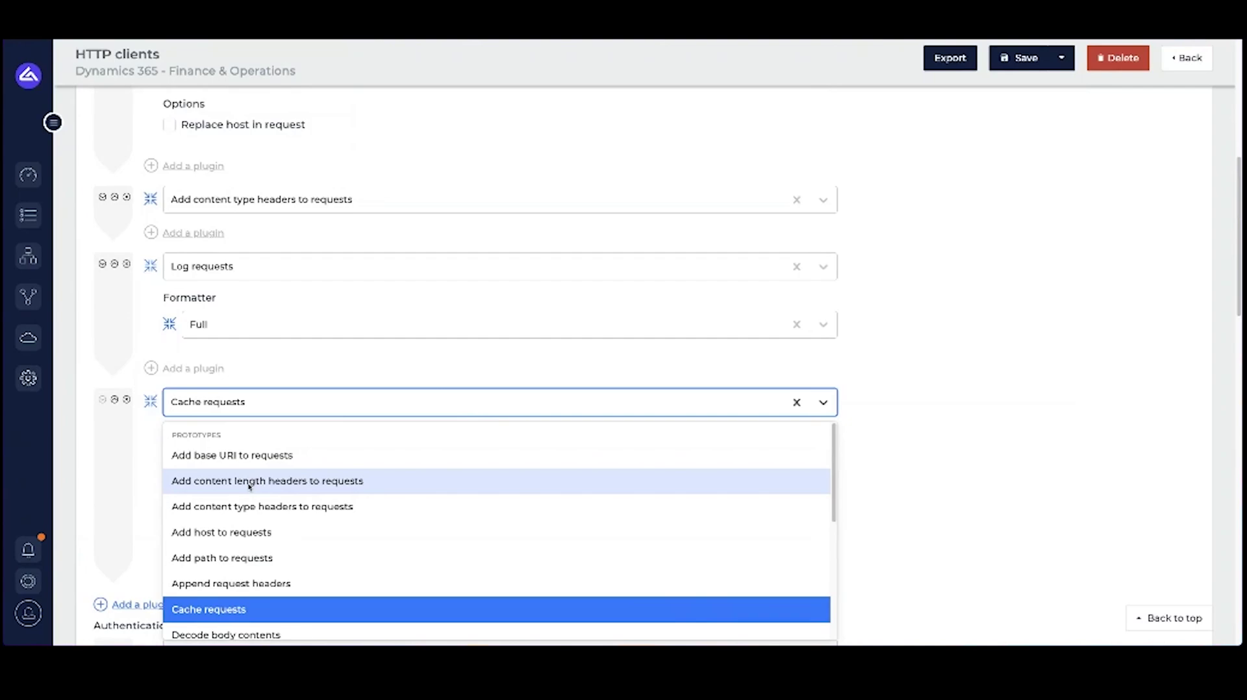
click(150, 401)
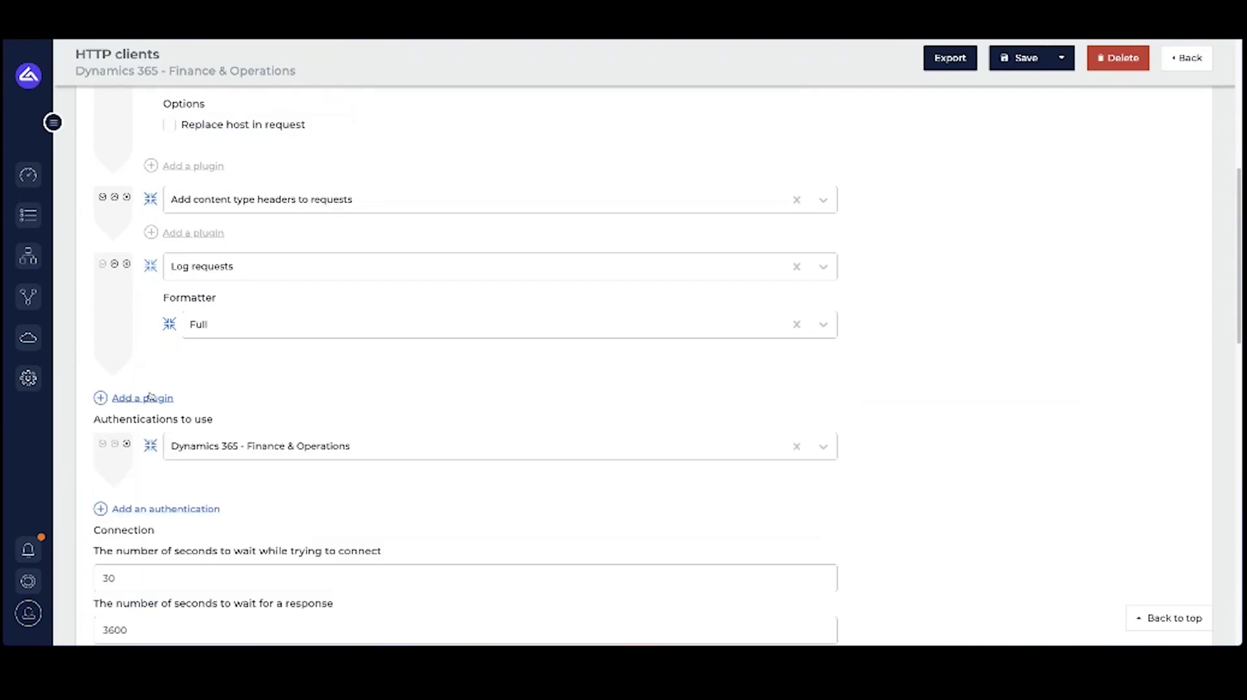
Step: Check the client's Authentications to use section and open the Dynamics 365 - Finance & Operations HTTP authentication to view its OAuth2 settings
drag(94, 412, 206, 413)
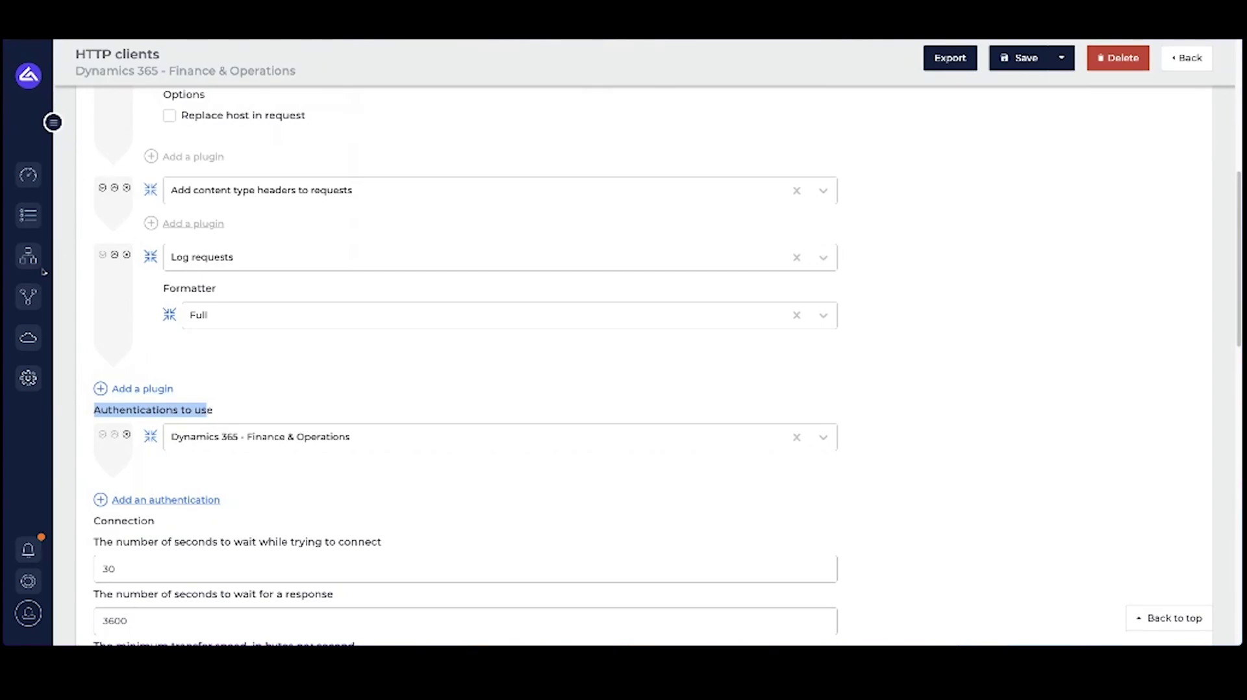
mouse_move(37, 297)
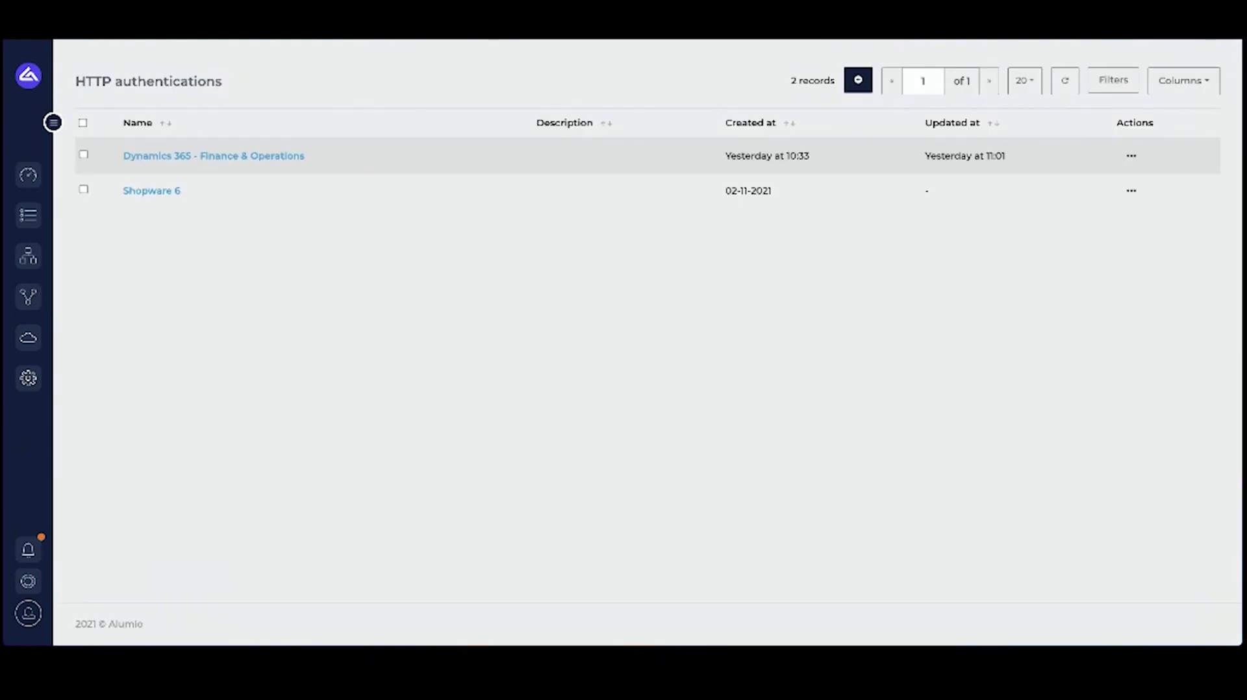
click(150, 156)
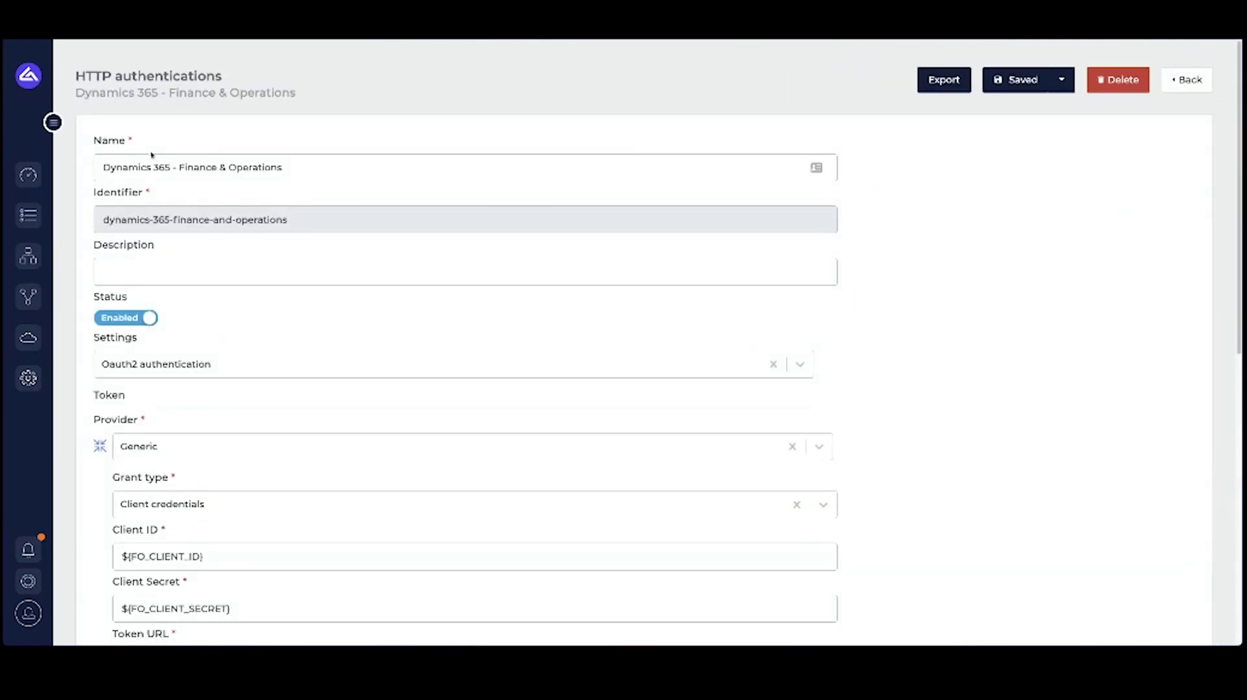
scroll(130, 247, down, 1)
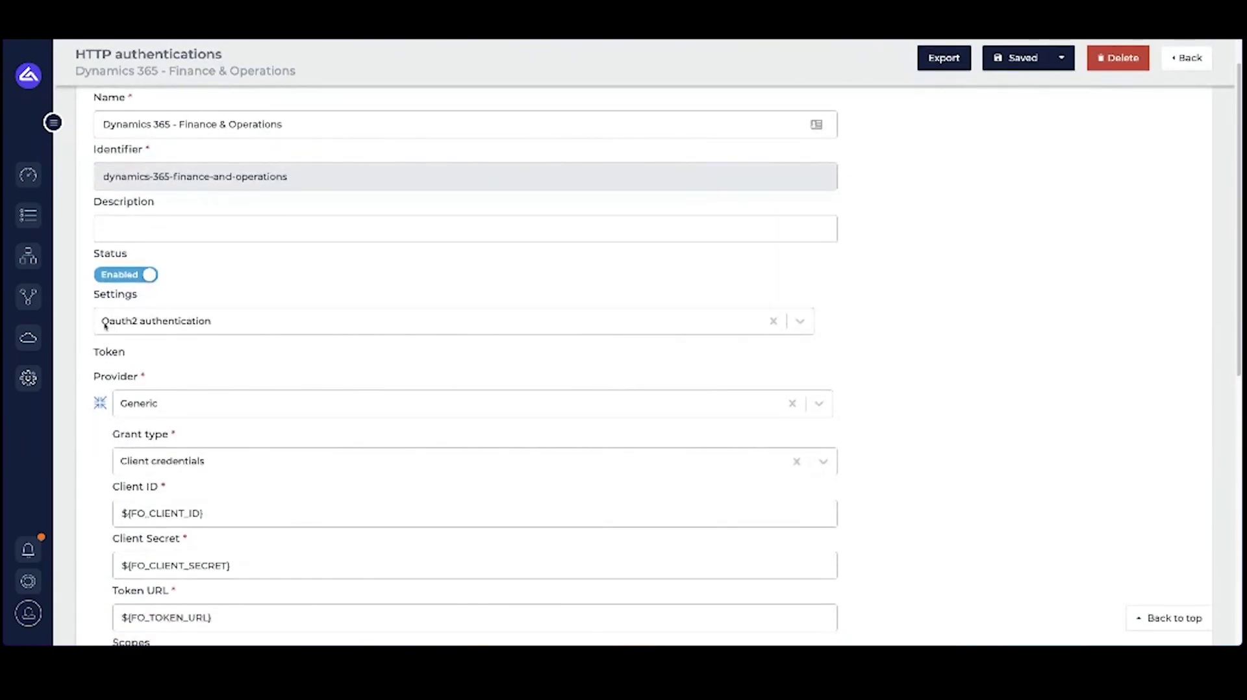
Step: Review the OAuth2 authentication's provider and the available grant types, keeping Client credentials selected
scroll(180, 330, down, 1)
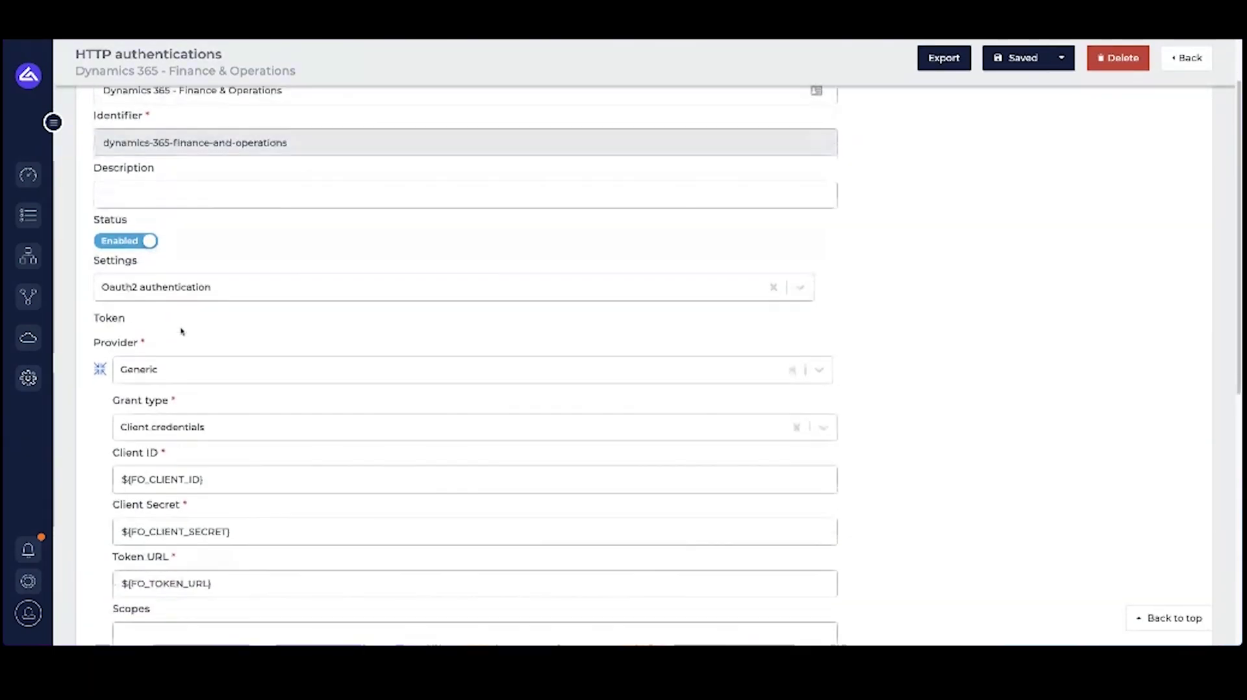
scroll(181, 331, down, 1)
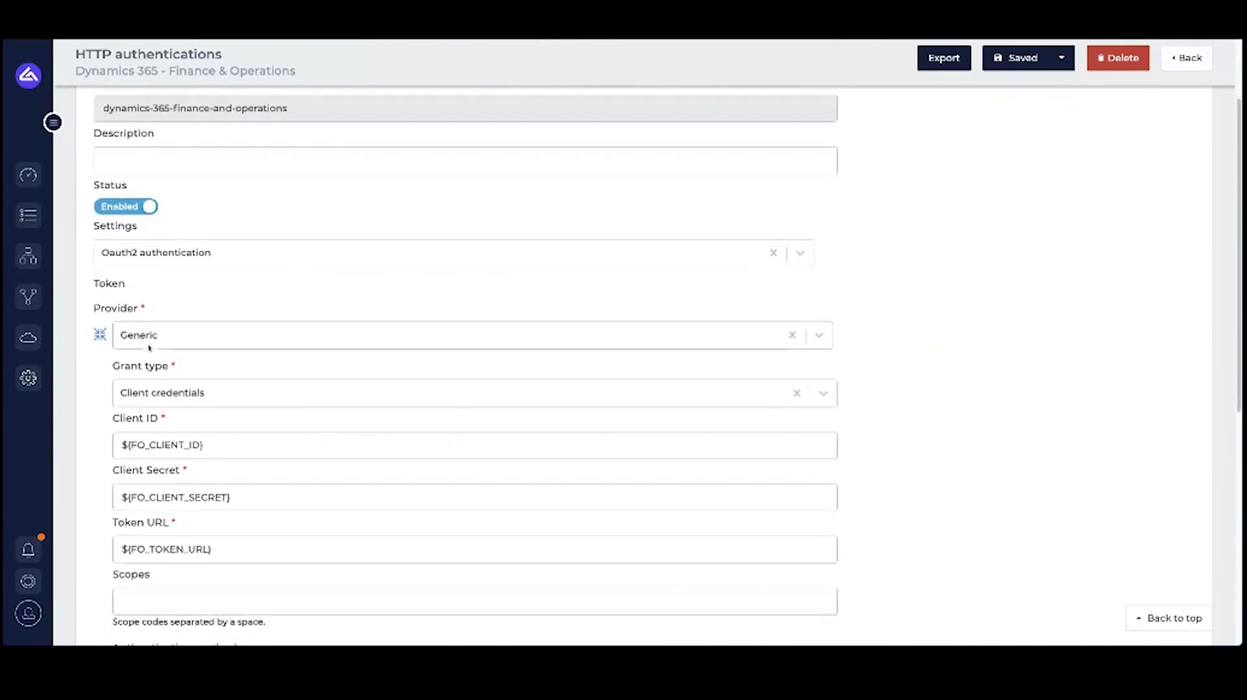
drag(112, 359, 162, 367)
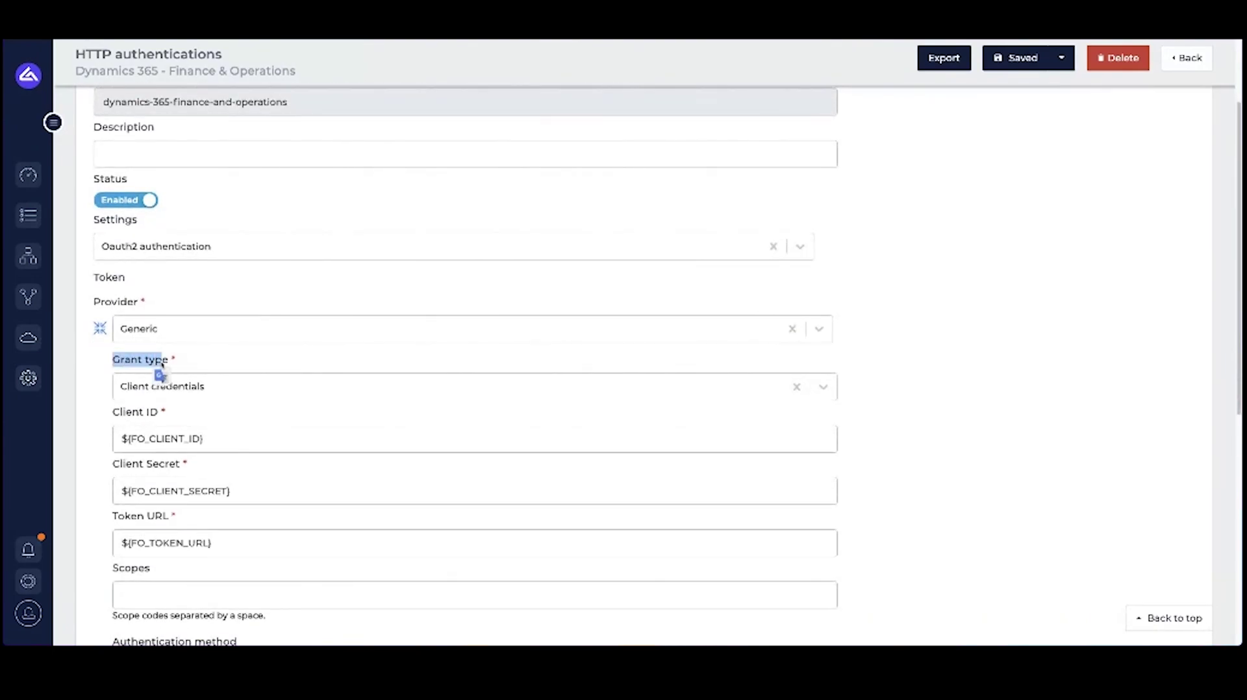
click(219, 386)
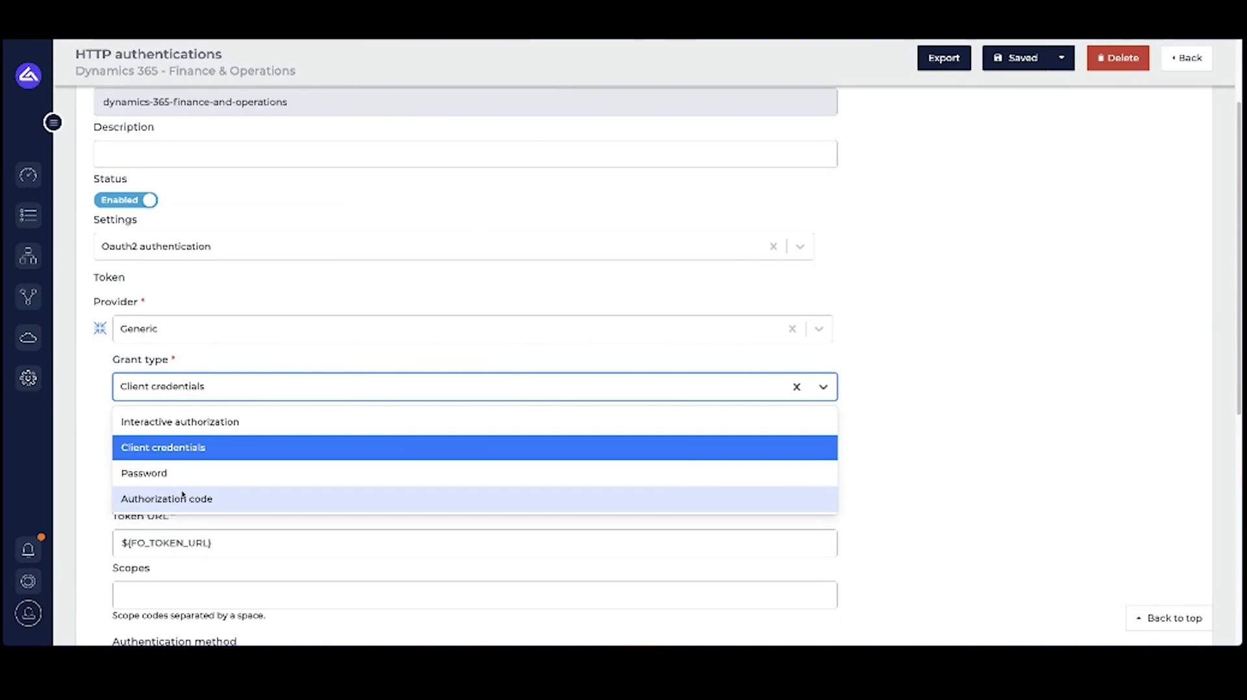
click(191, 393)
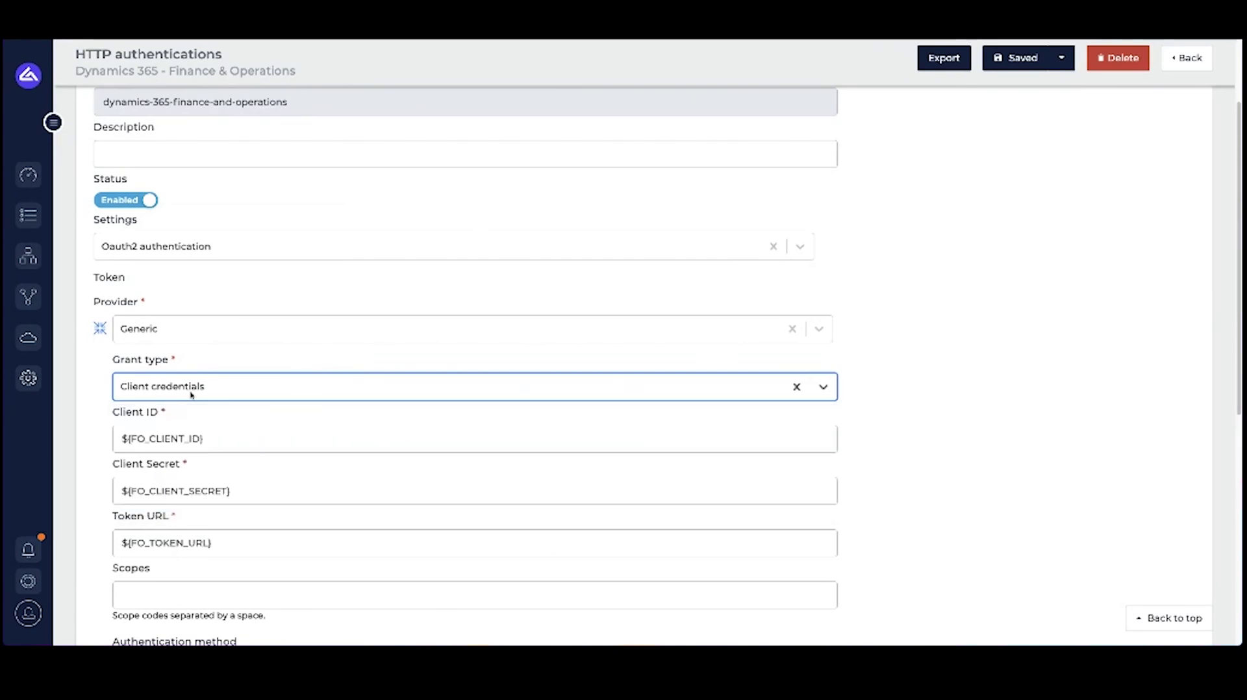
Step: Examine the Client ID, Client Secret and Token URL fields and the remaining OAuth2 options down to the access token key
scroll(166, 409, down, 1)
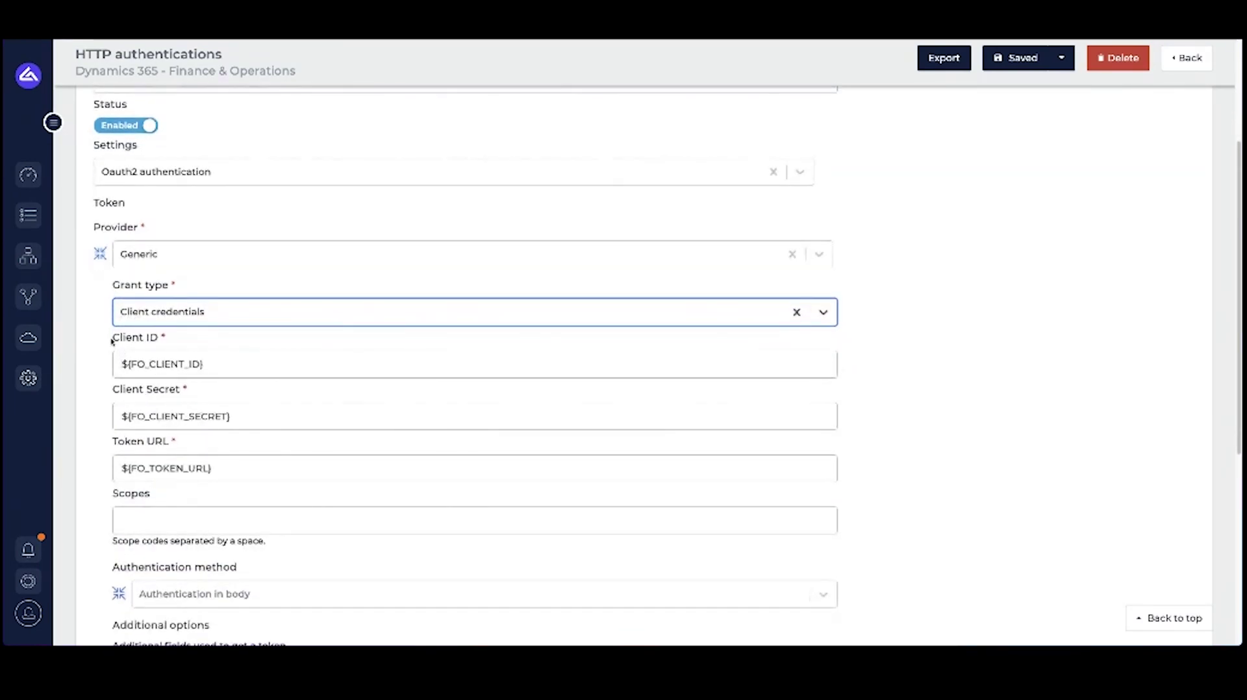
drag(112, 342, 164, 341)
drag(112, 391, 176, 392)
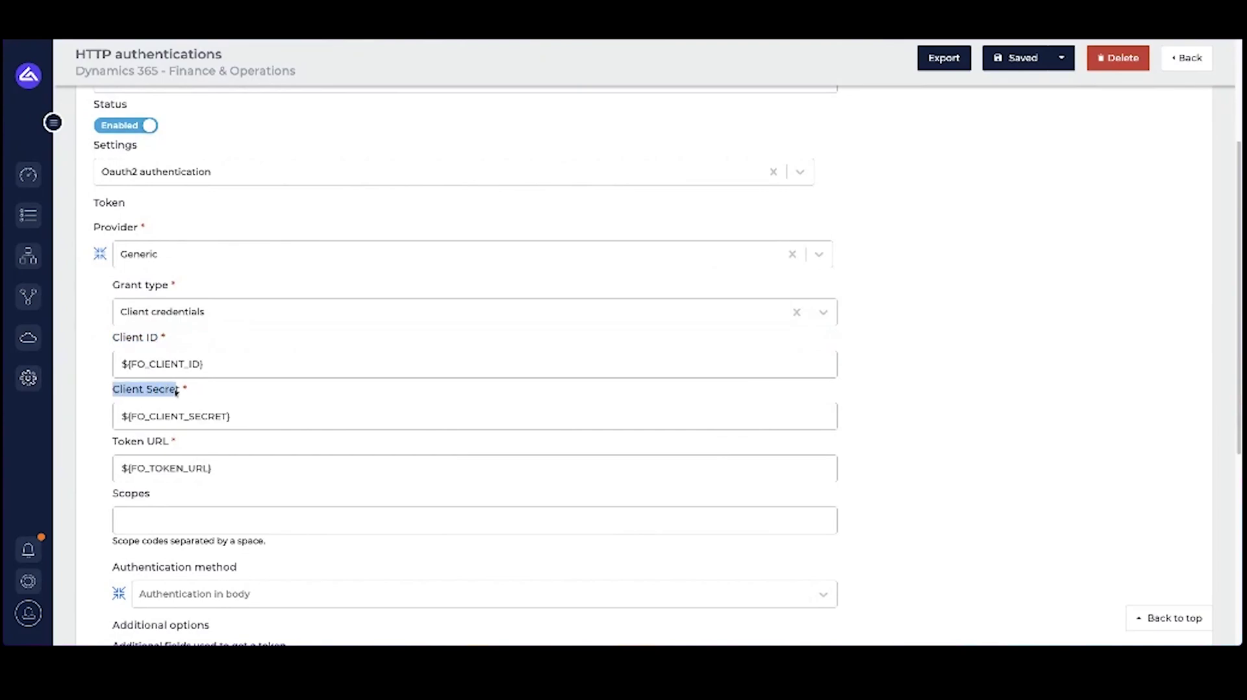
drag(113, 442, 130, 455)
scroll(160, 342, down, 2)
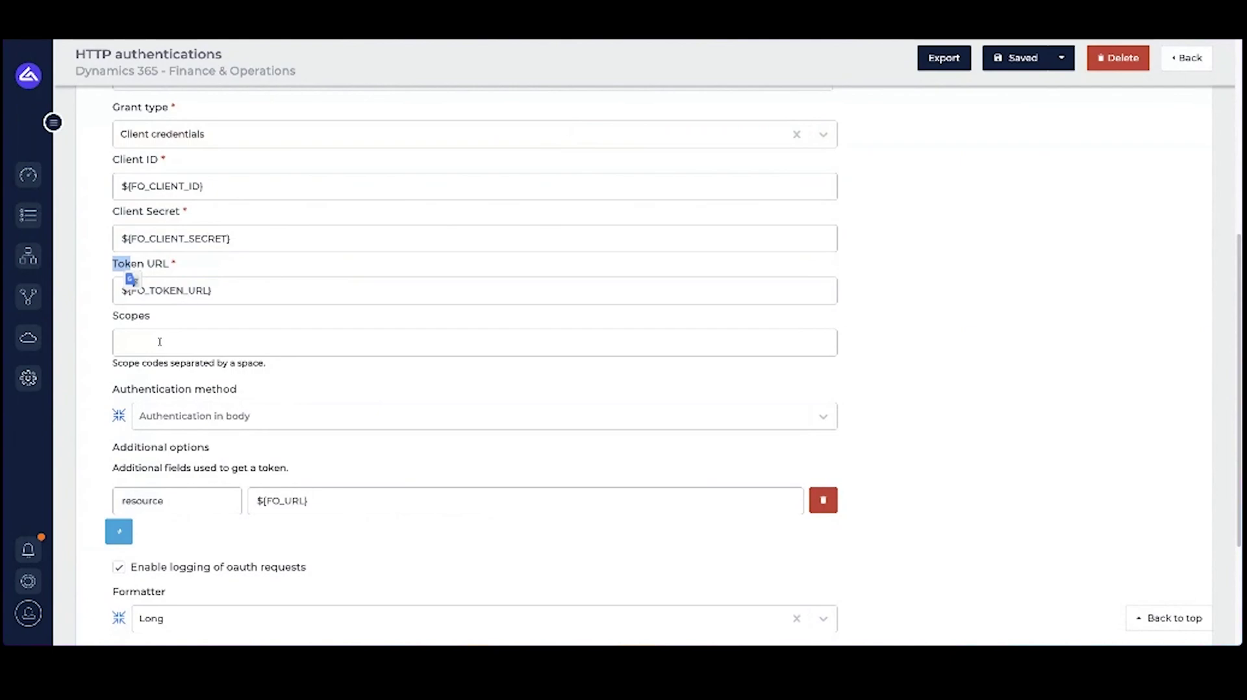
scroll(182, 337, down, 2)
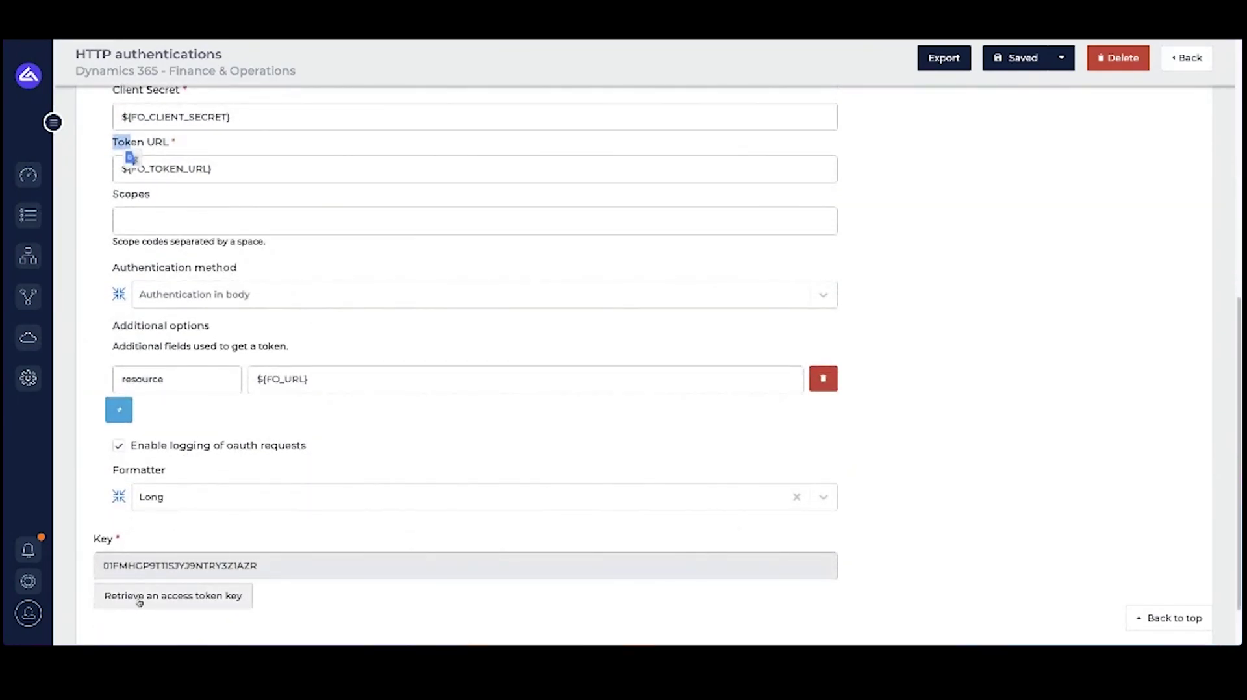
Step: Retrieve an access token key for the HTTP authentication and save the Dynamics 365 - Finance & Operations HTTP client
click(141, 602)
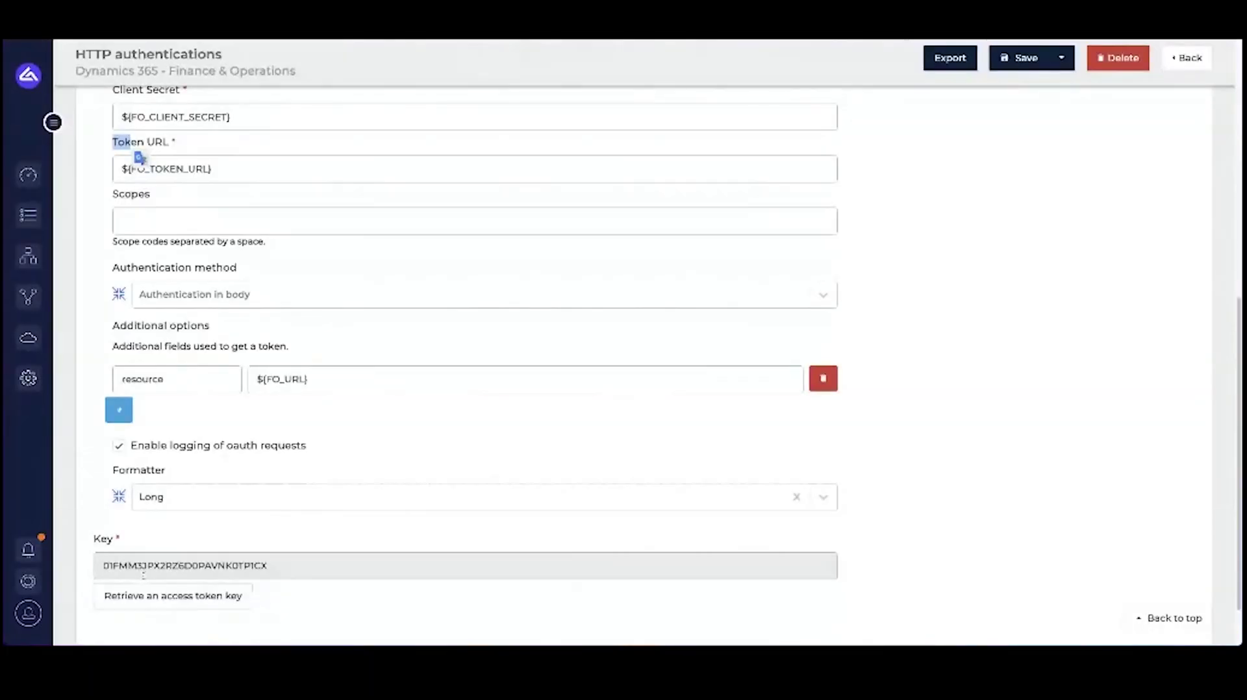
double_click(140, 570)
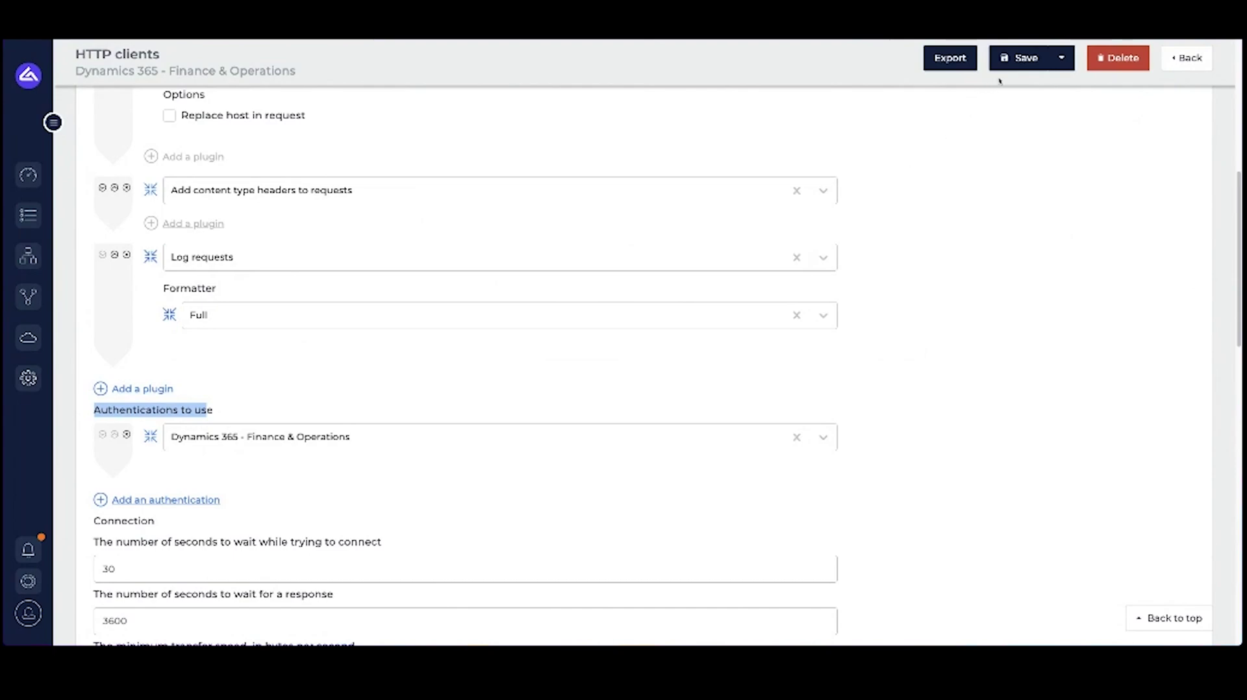
click(1019, 58)
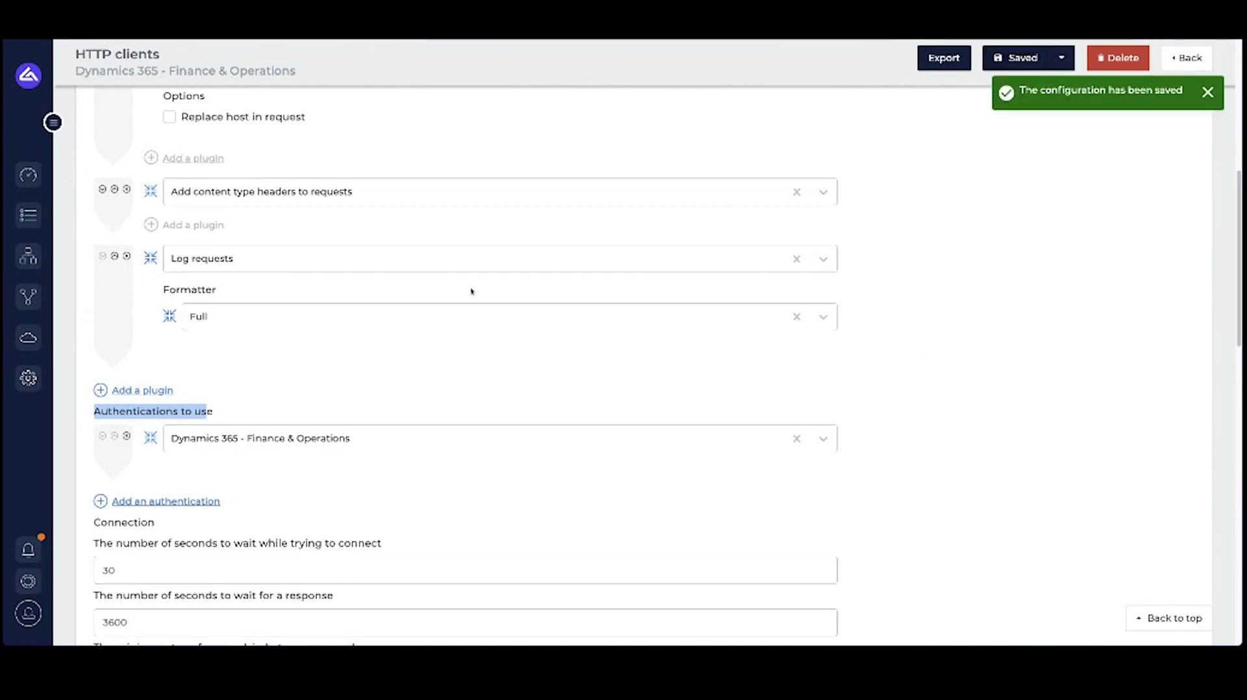
Step: Open the Alumio sFTP filesystem and view the available filesystem types in its settings, keeping FTP over SSH
scroll(472, 291, up, 5)
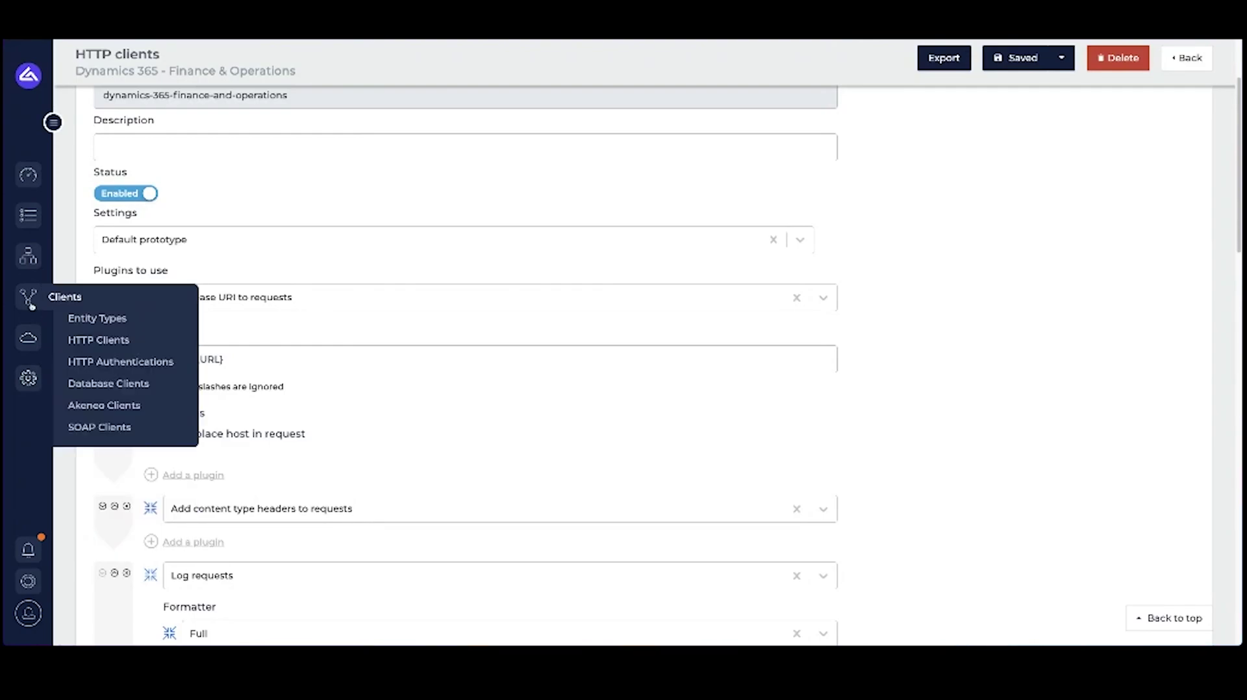
mouse_move(32, 335)
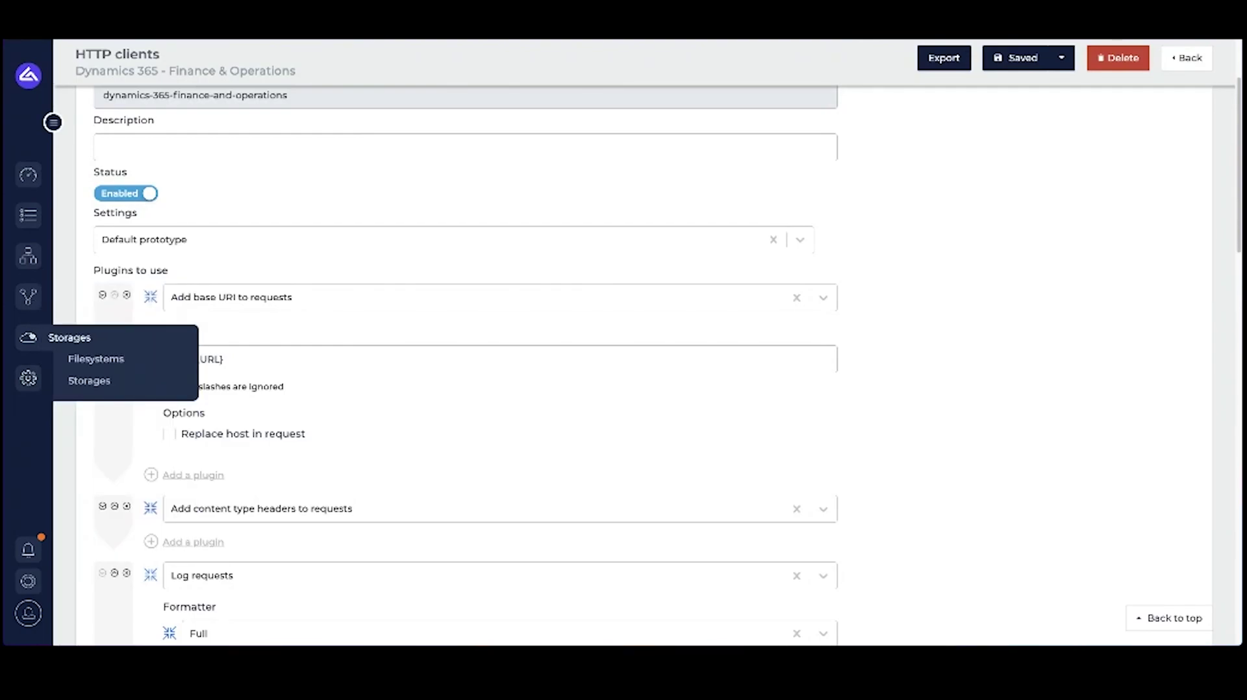
click(95, 361)
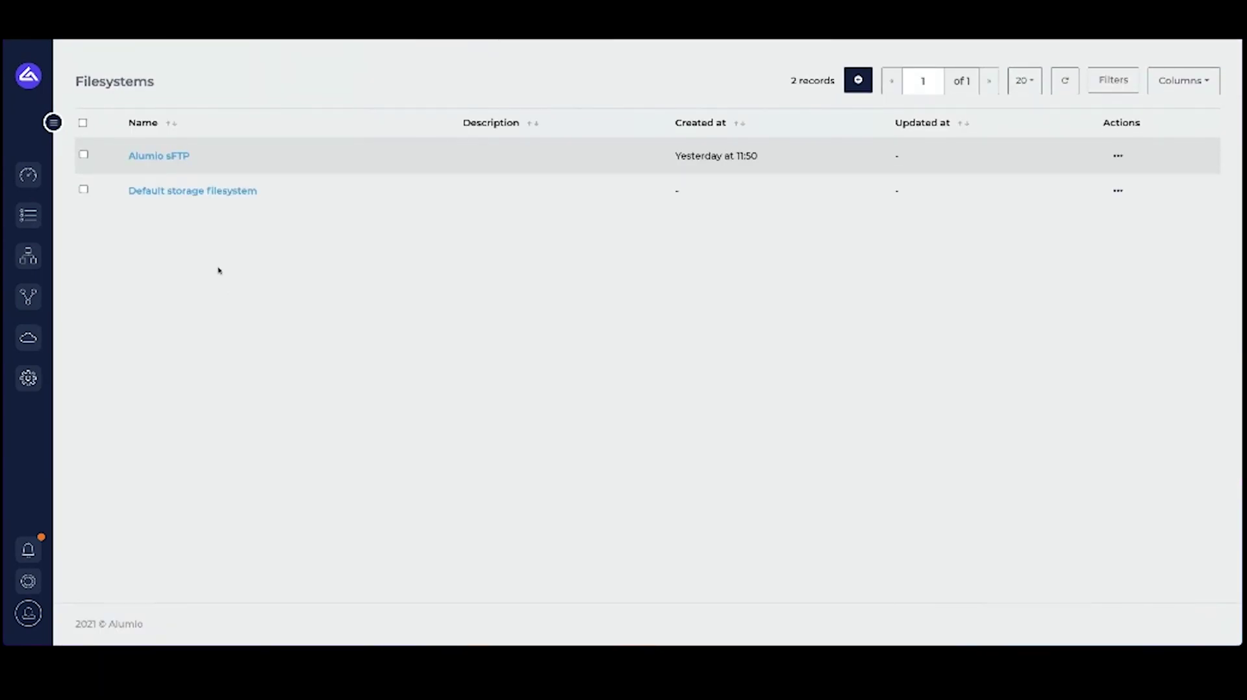
click(167, 156)
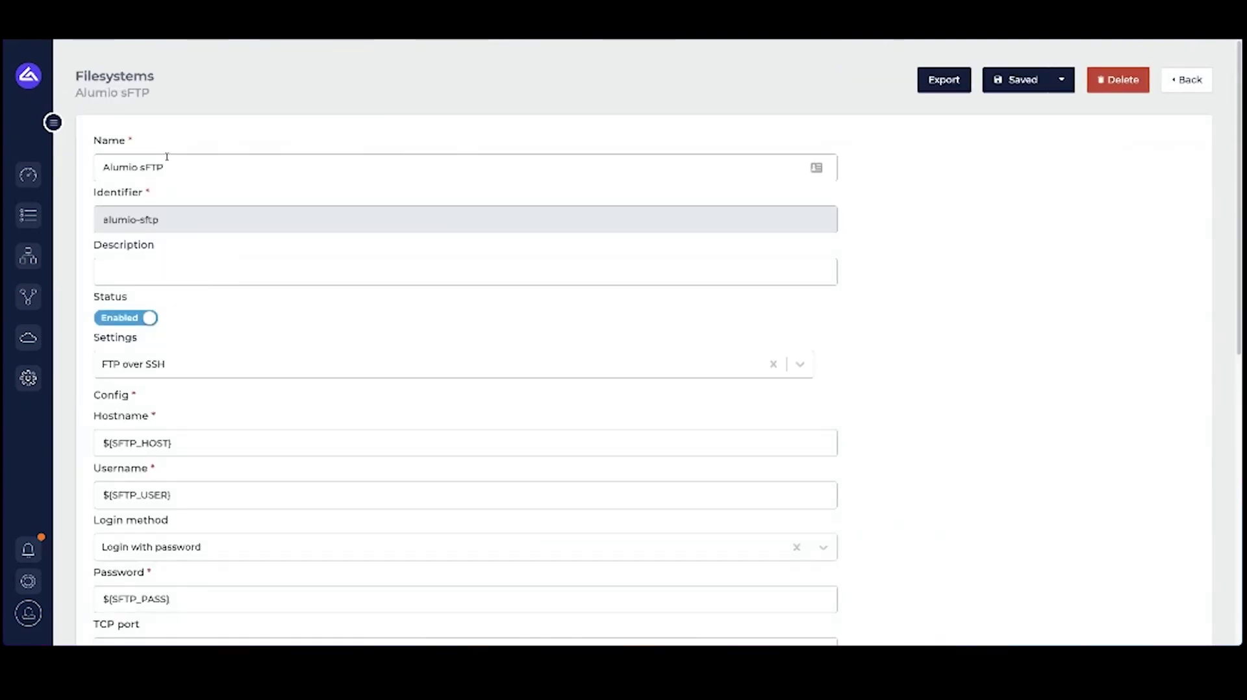
scroll(176, 175, down, 1)
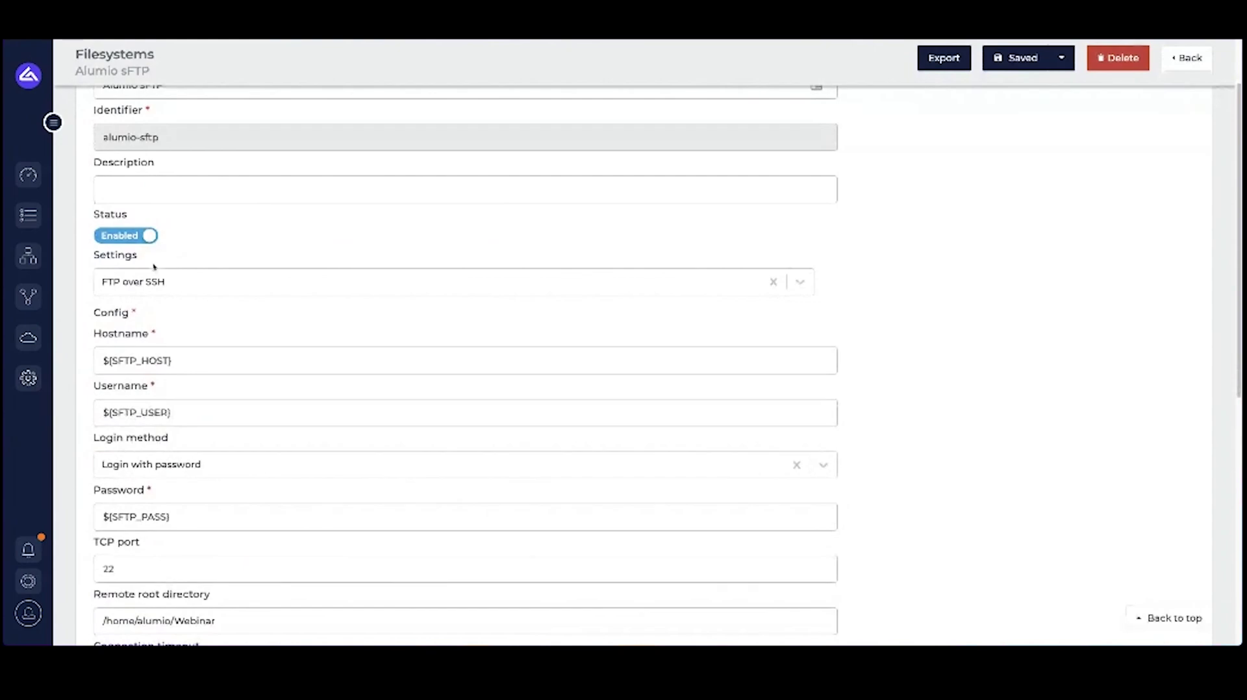
click(146, 282)
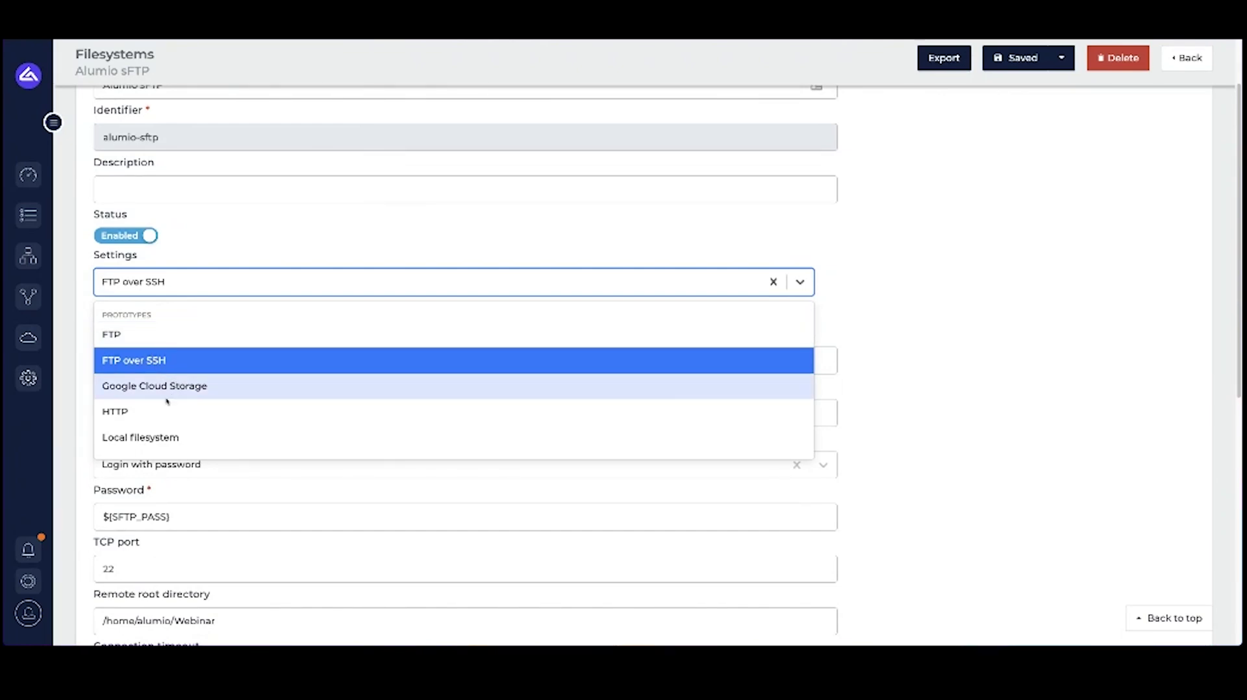
click(187, 294)
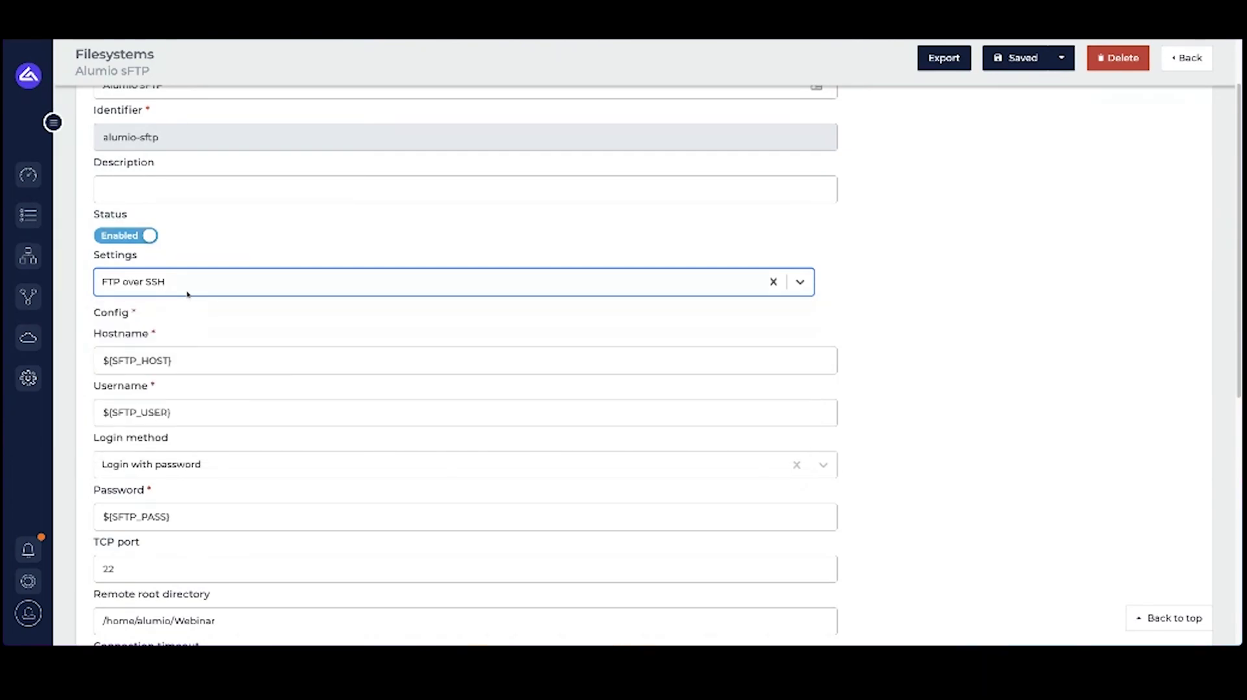
Step: Examine the filesystem's hostname, username, password and remote root directory settings
scroll(192, 299, down, 1)
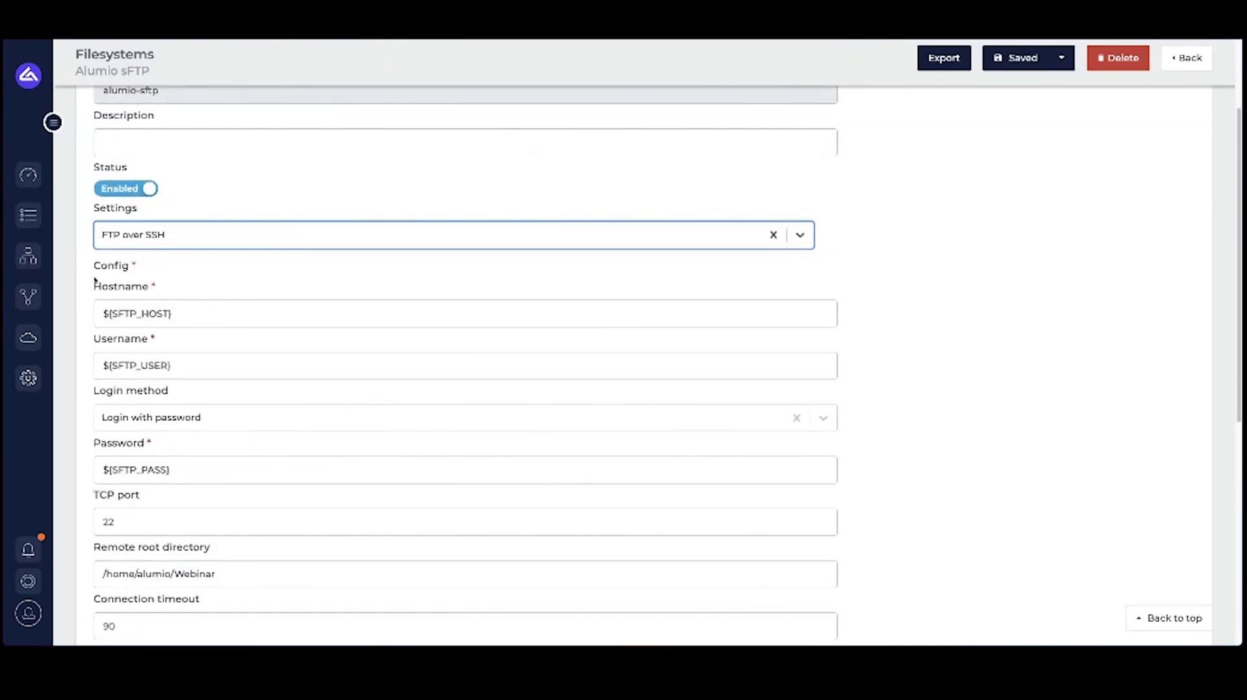
scroll(95, 279, down, 1)
drag(195, 298, 88, 300)
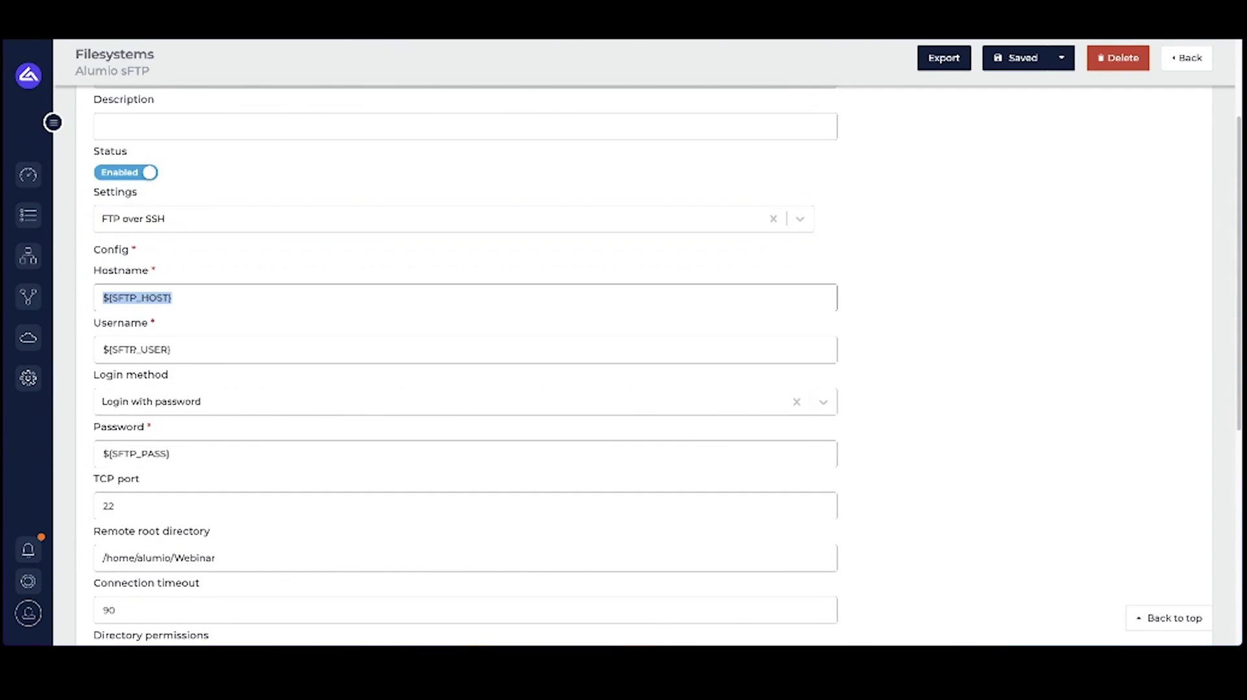
drag(174, 349, 109, 350)
scroll(142, 384, down, 1)
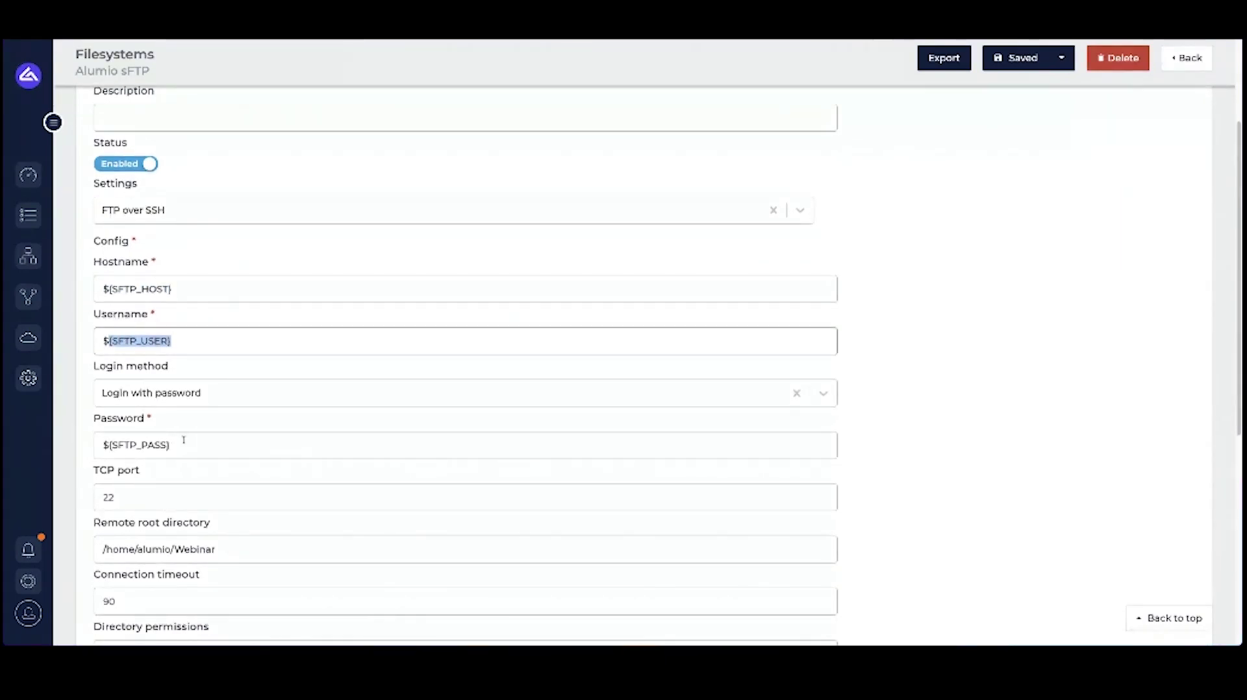
drag(174, 447, 91, 444)
scroll(178, 436, down, 3)
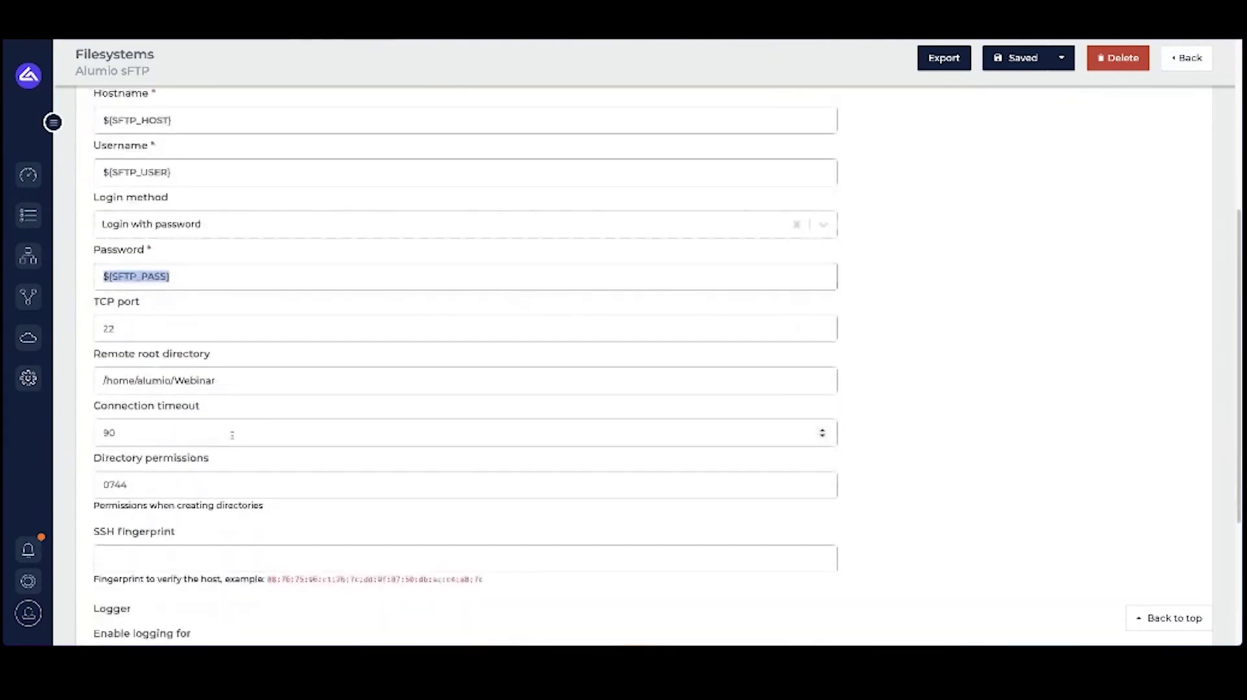
drag(217, 380, 95, 378)
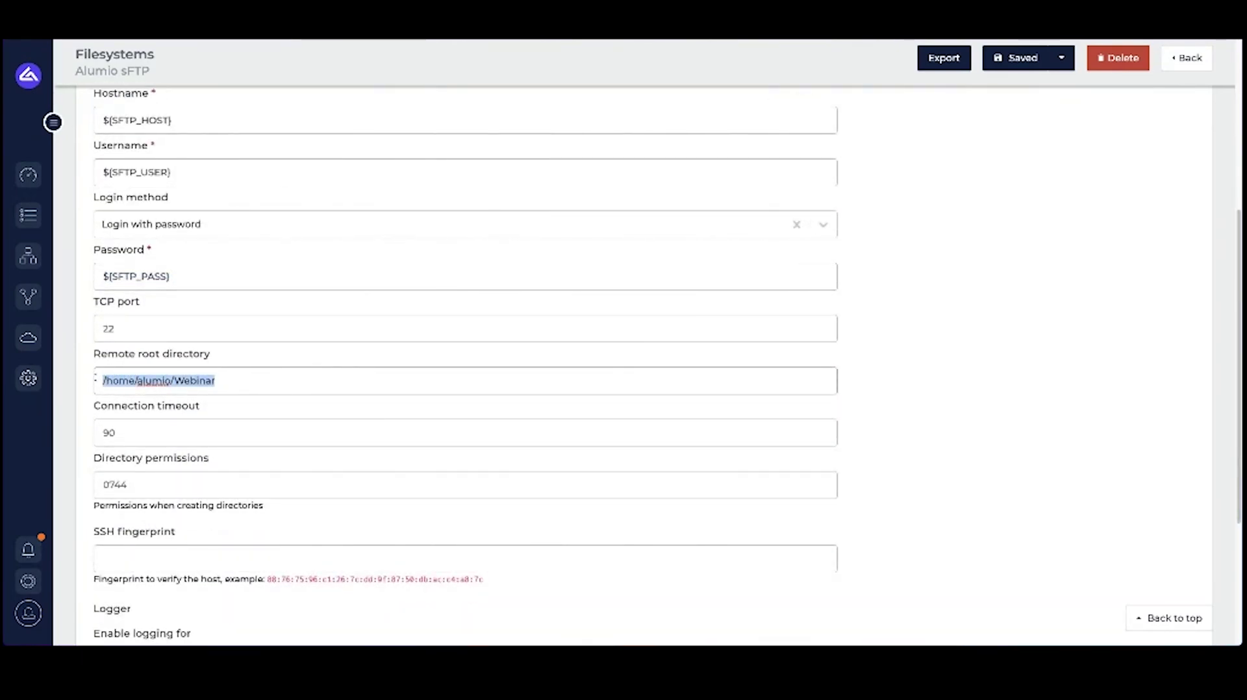
scroll(136, 398, down, 1)
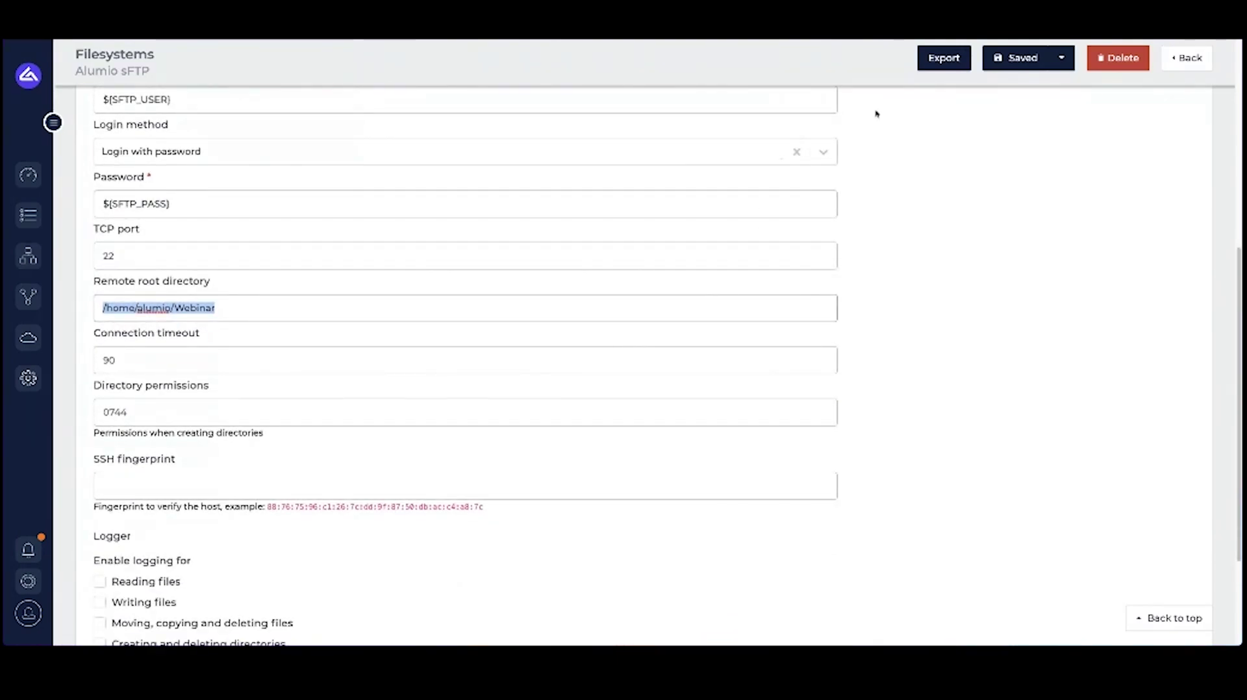
Step: Save the Alumio sFTP filesystem and test its connection from the Filesystems list
click(1007, 65)
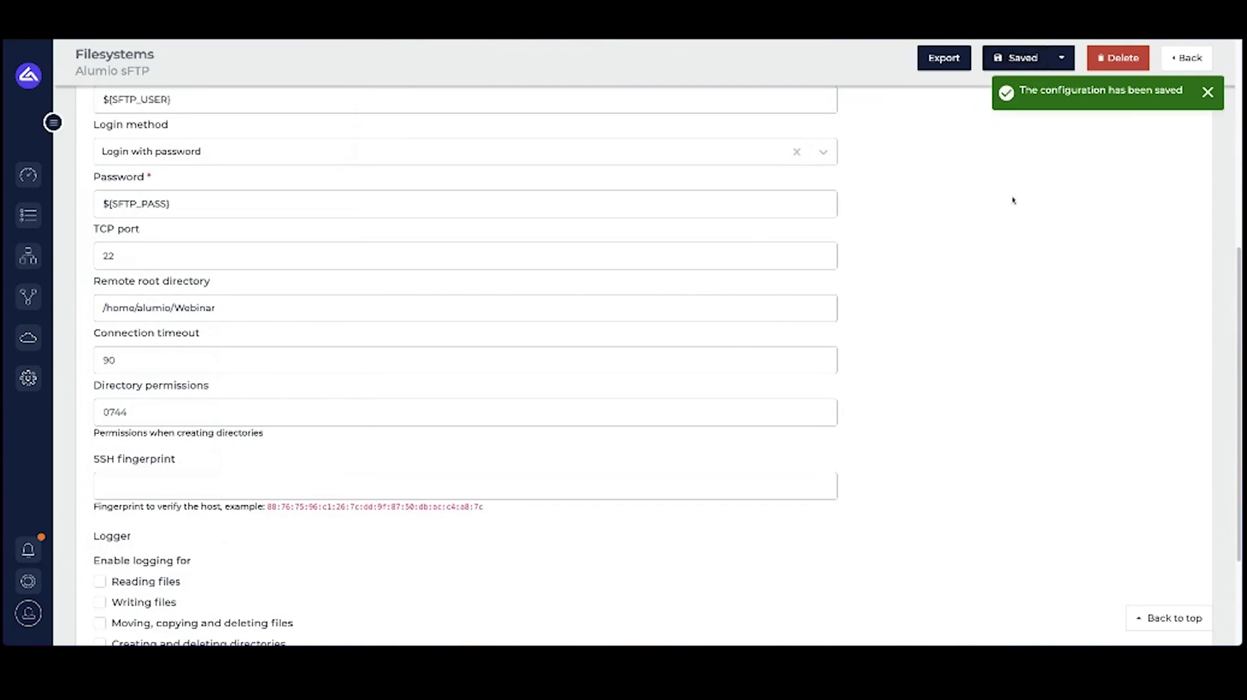
click(1176, 57)
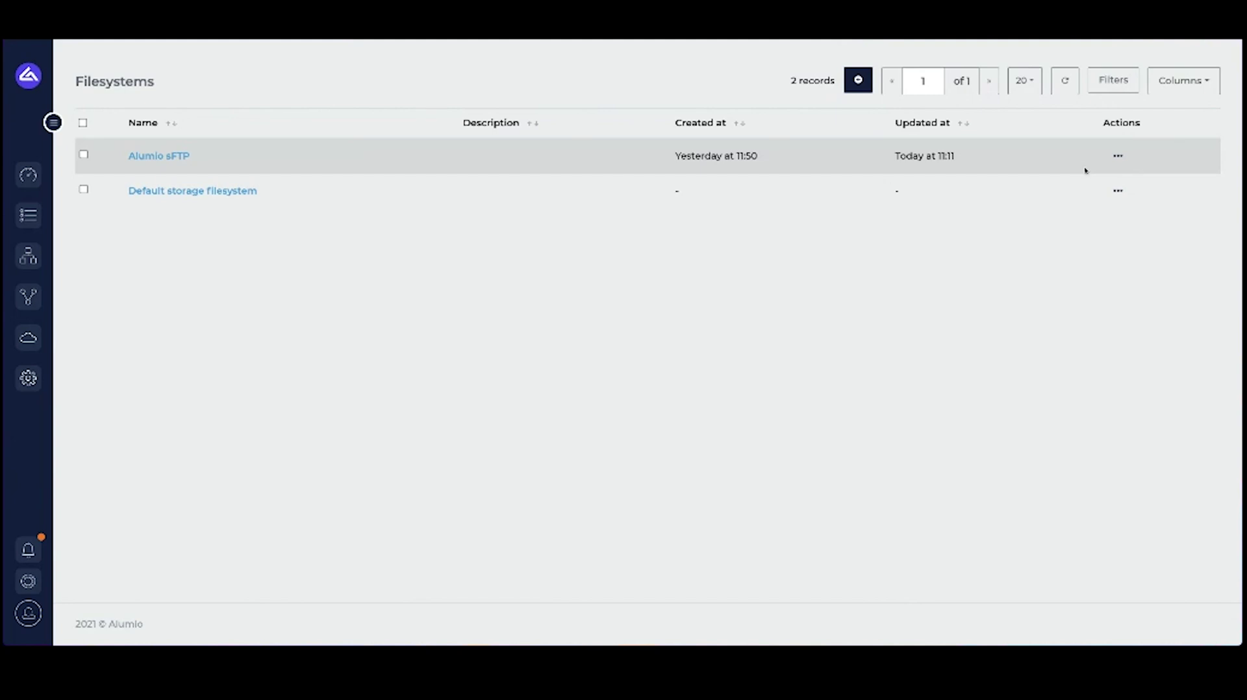
click(1115, 157)
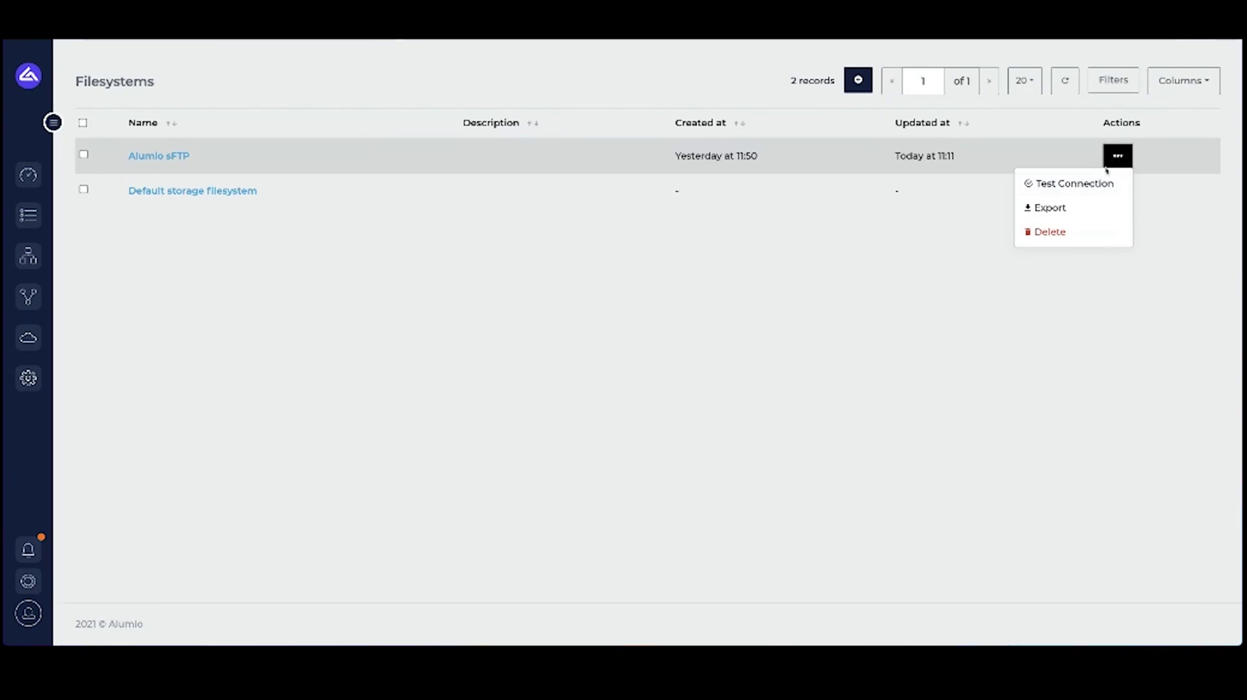
click(1070, 187)
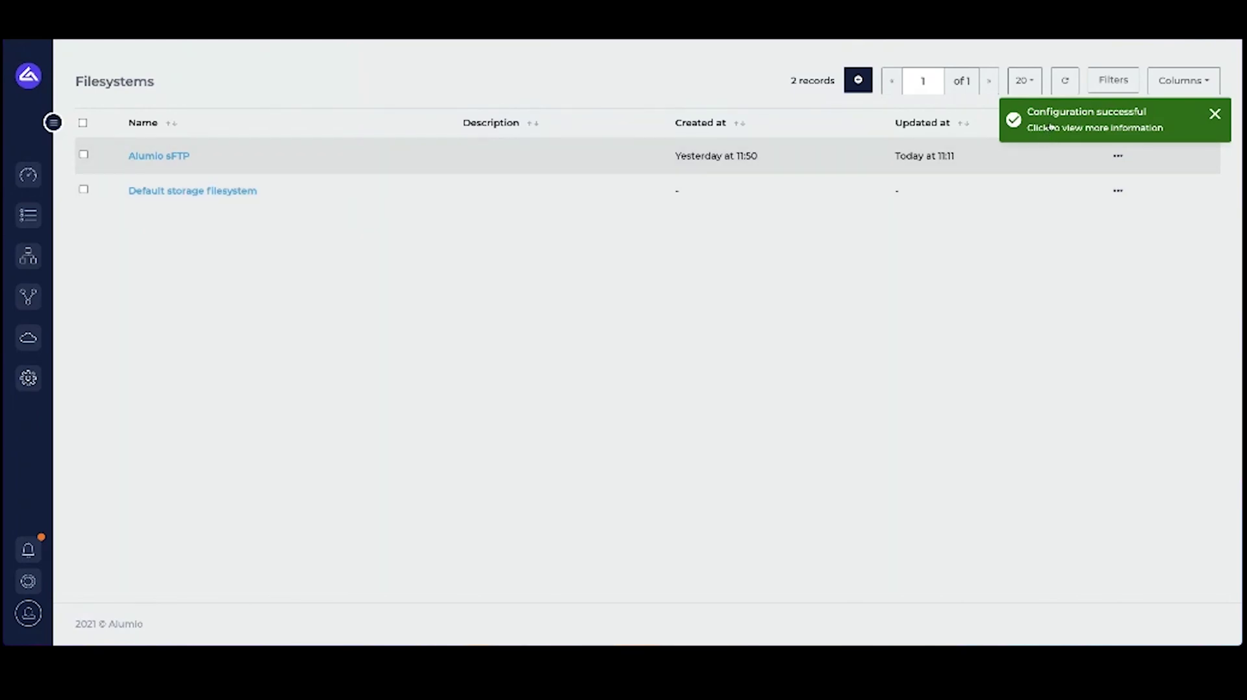
Step: Open the connection test's notification details, check its logs and overview message, and close the details
click(1050, 126)
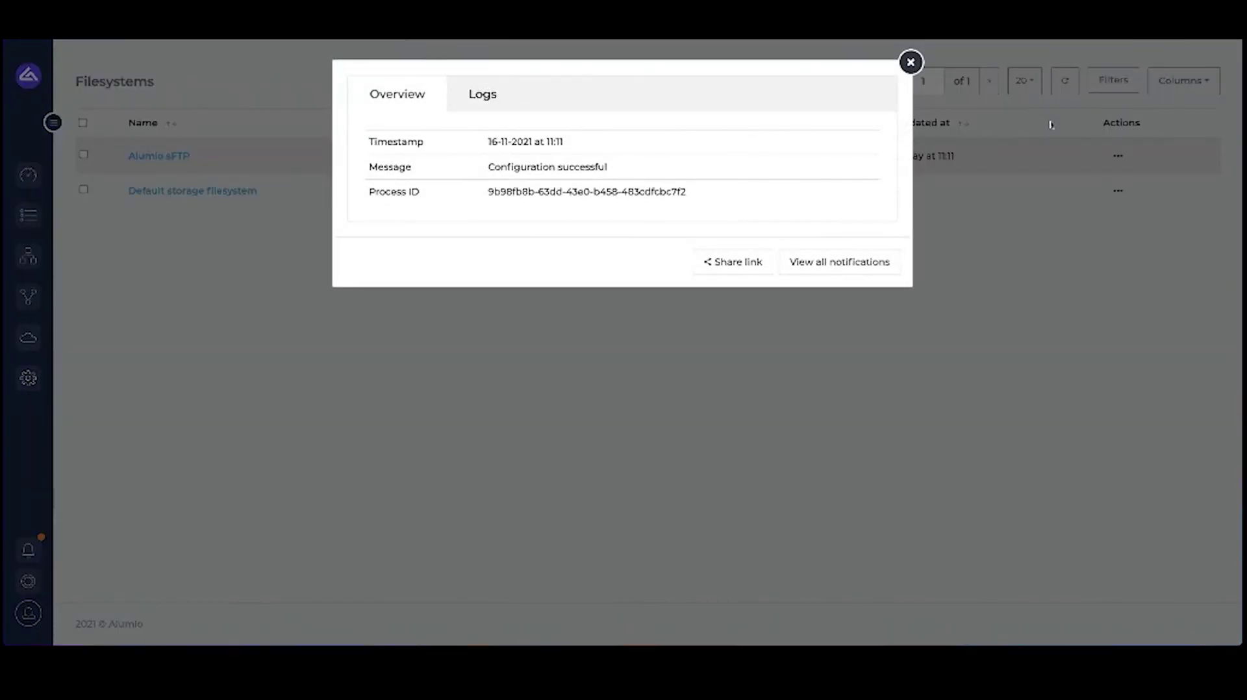
click(482, 97)
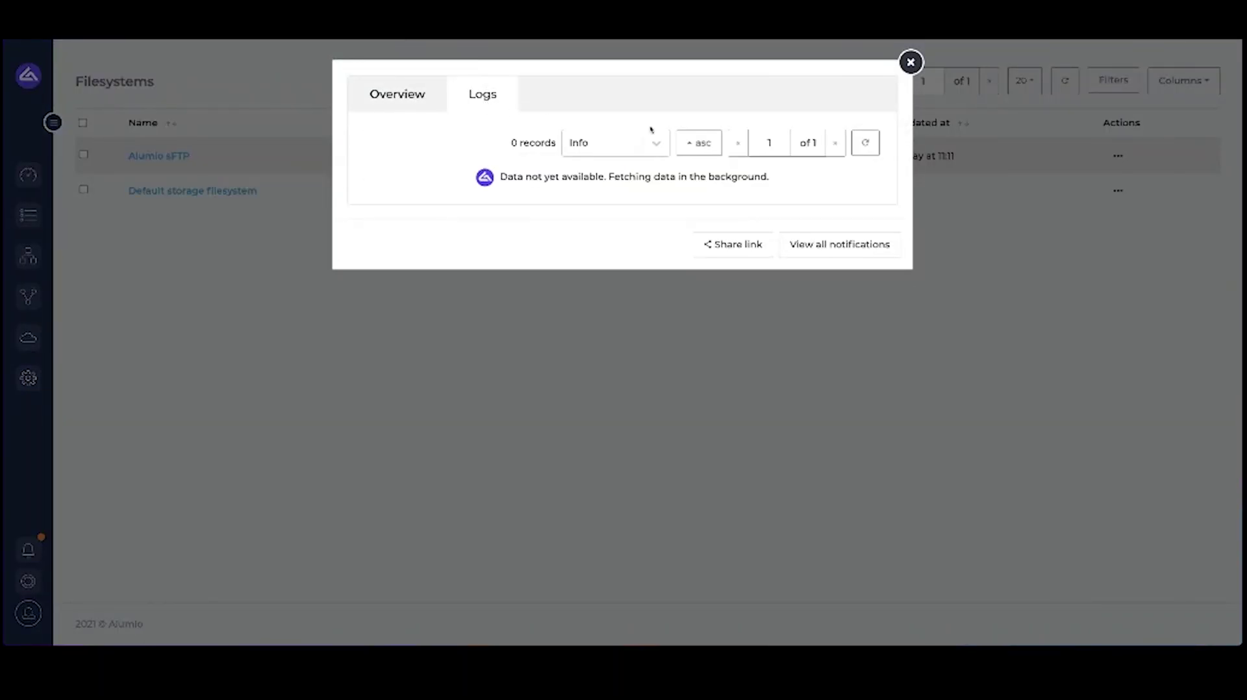
click(865, 143)
click(864, 143)
click(417, 99)
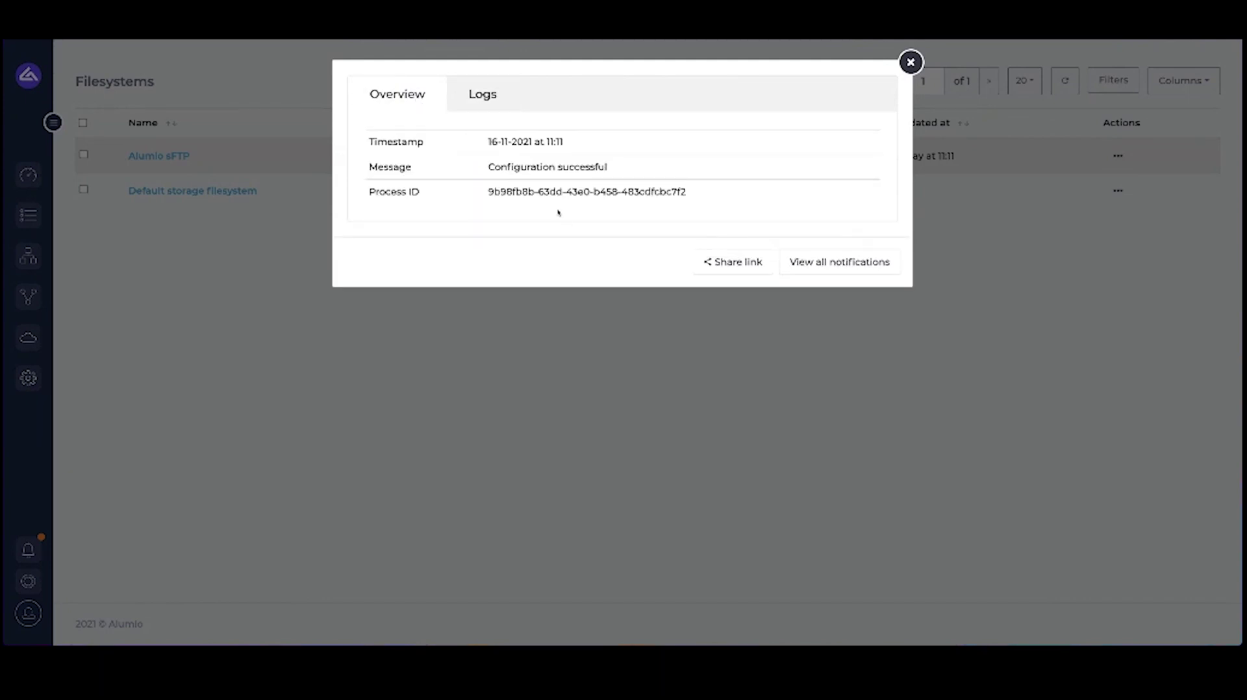
triple_click(484, 163)
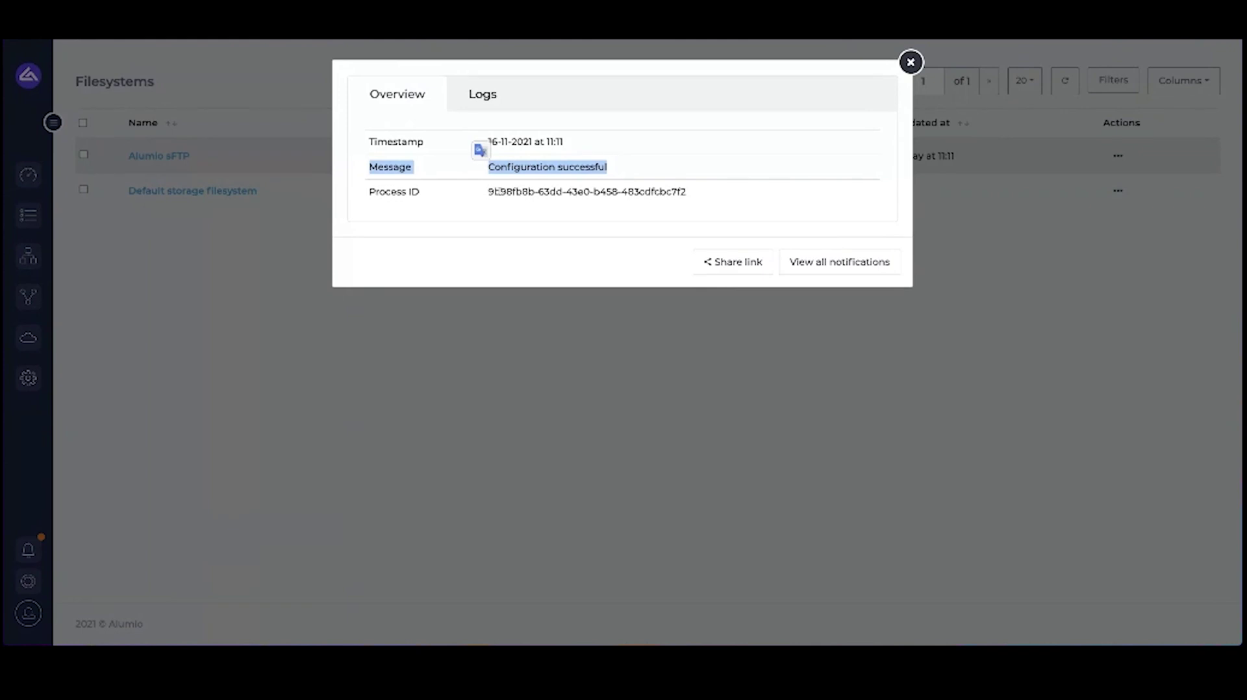
click(493, 312)
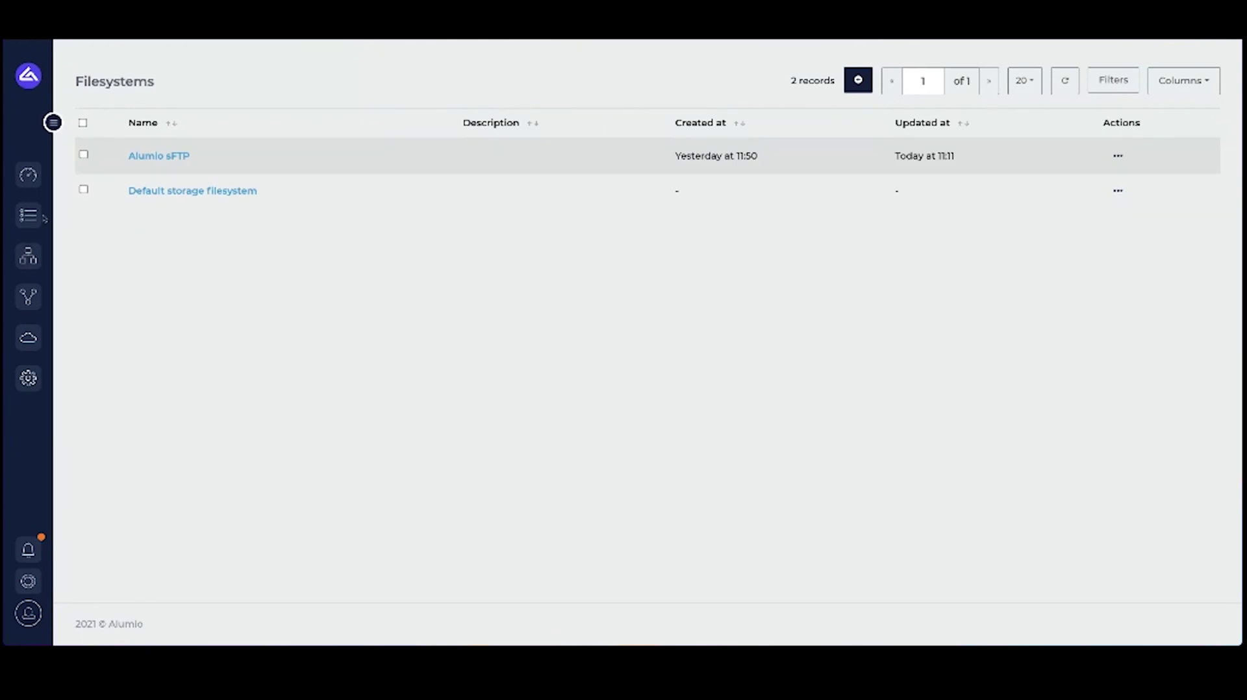
Step: Create a new incoming configuration named "Dynamics 365 Finance & Operations - Order Headers"
mouse_move(28, 255)
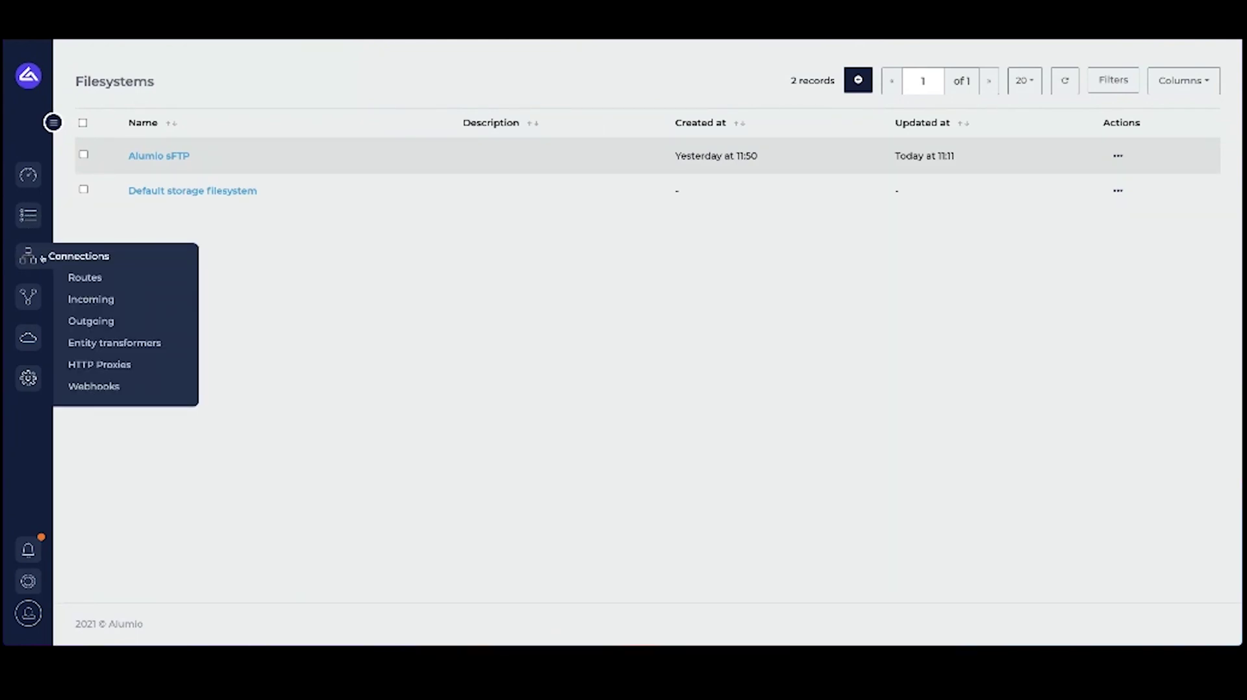
click(90, 299)
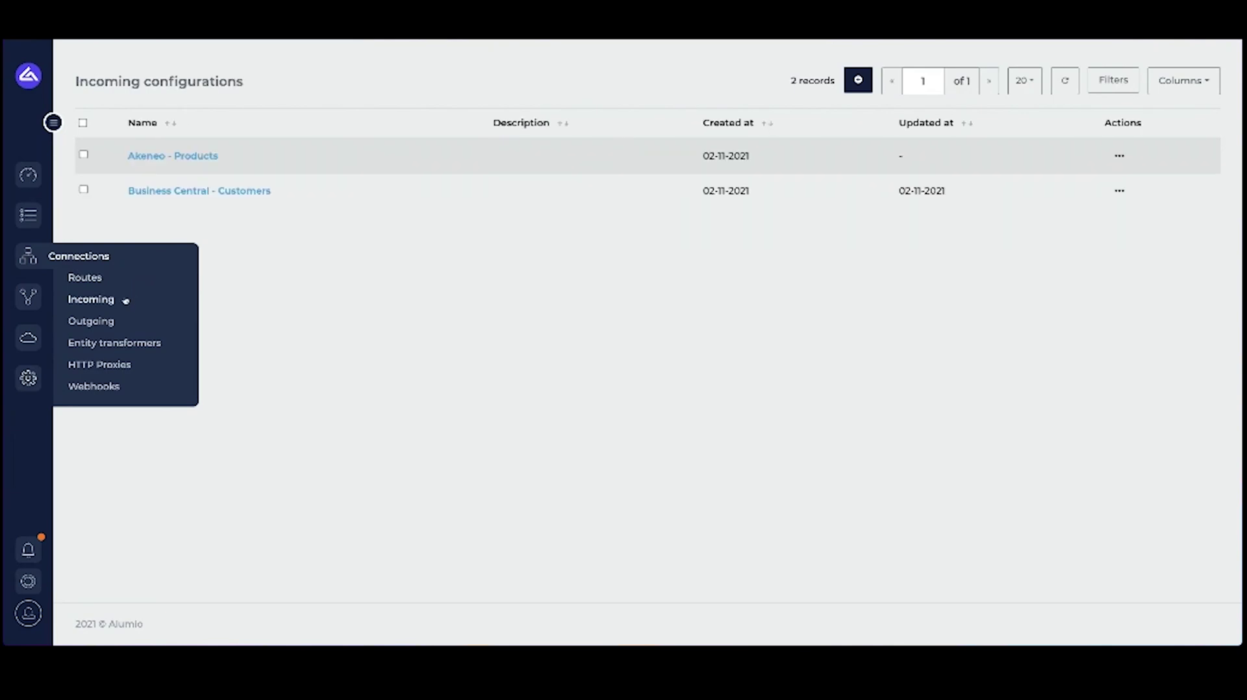
click(850, 83)
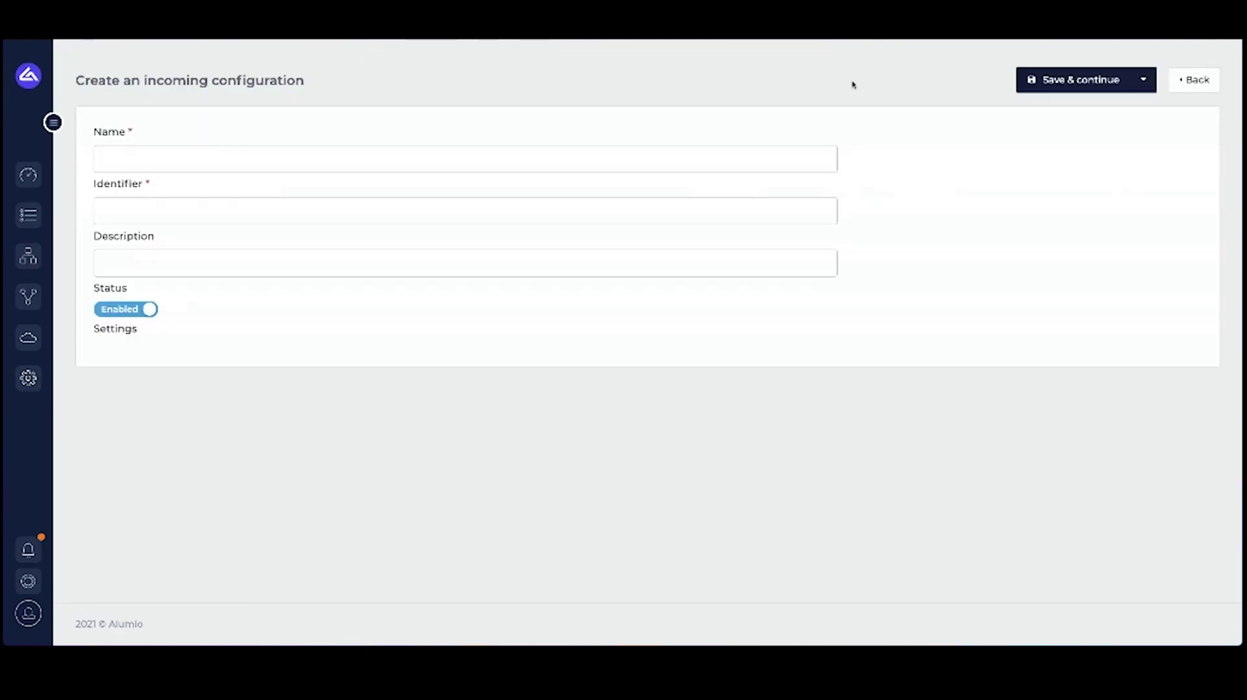
click(380, 149)
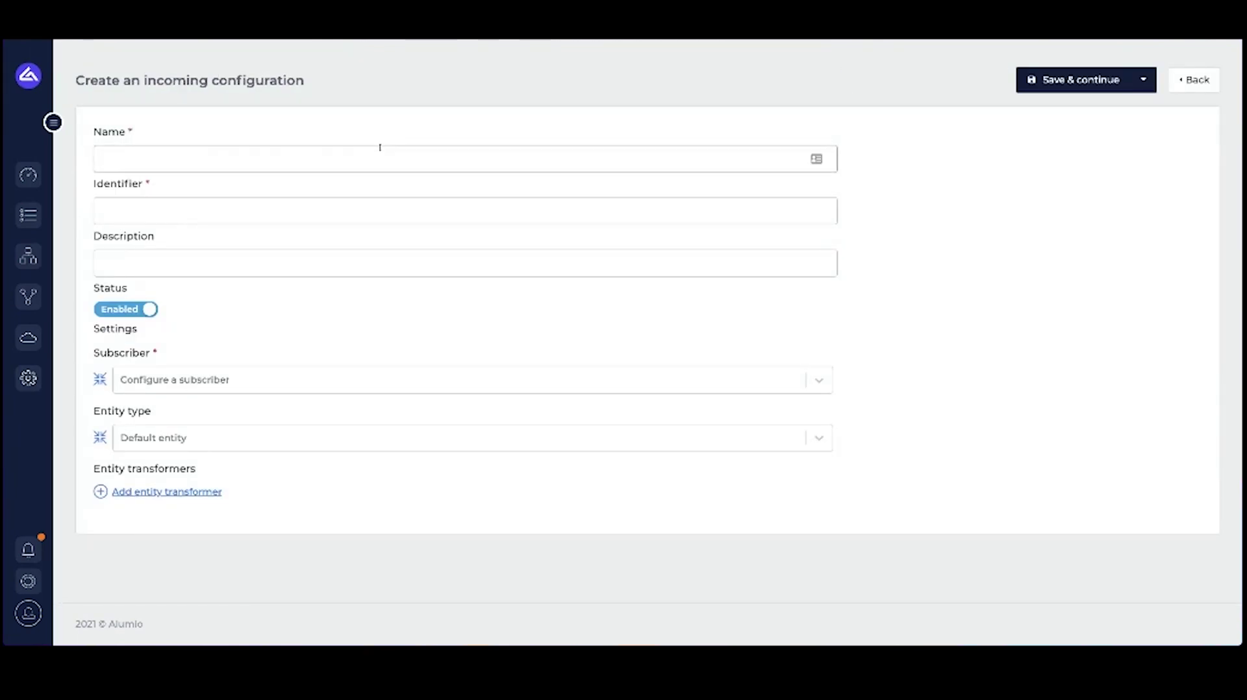
text(Dynamics 365 Finance)
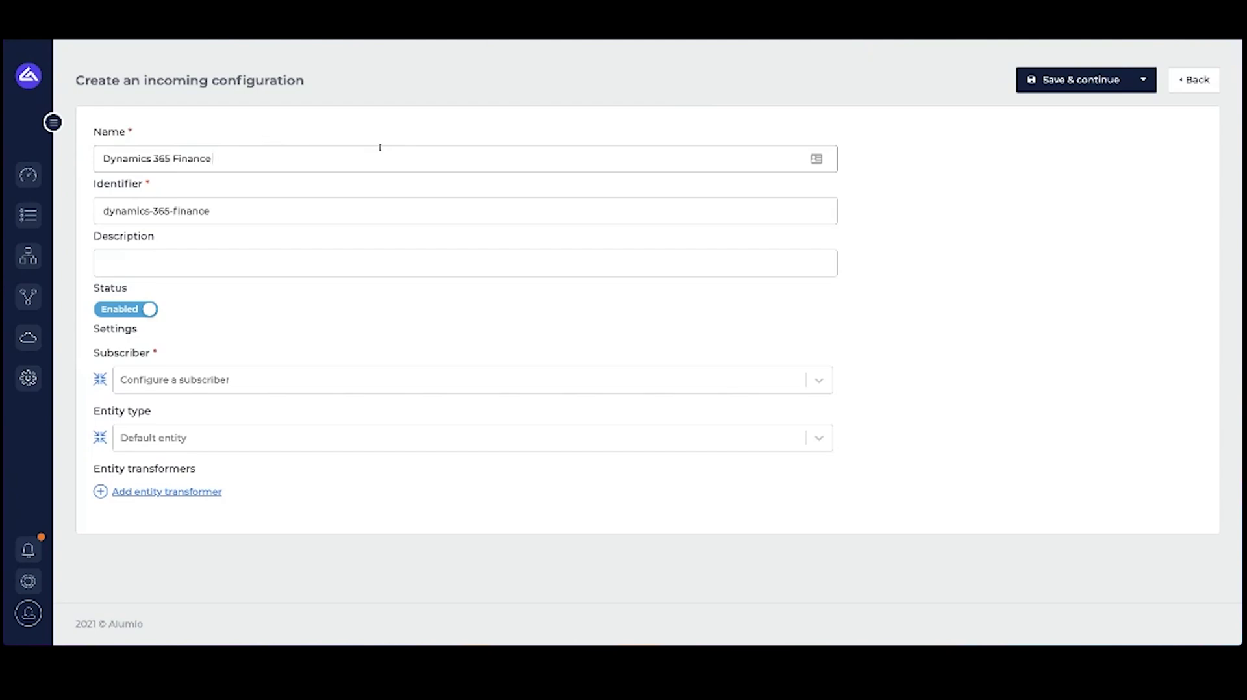
text( & Operations -)
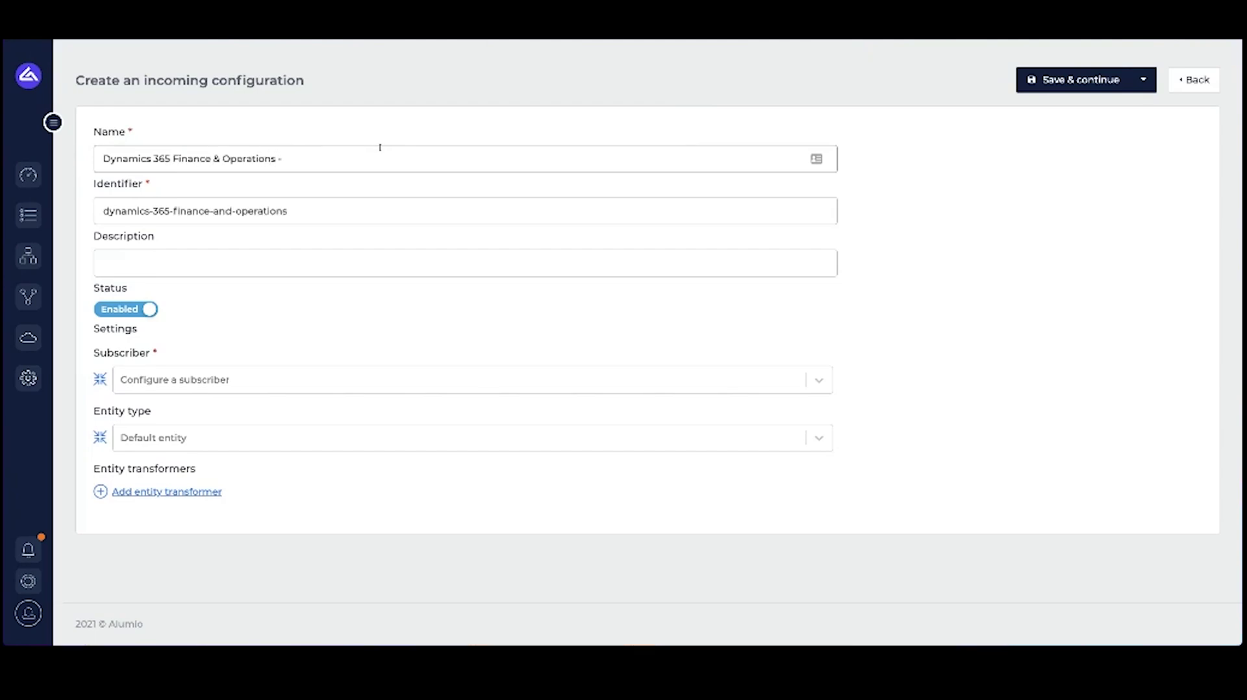
text( Order Headers)
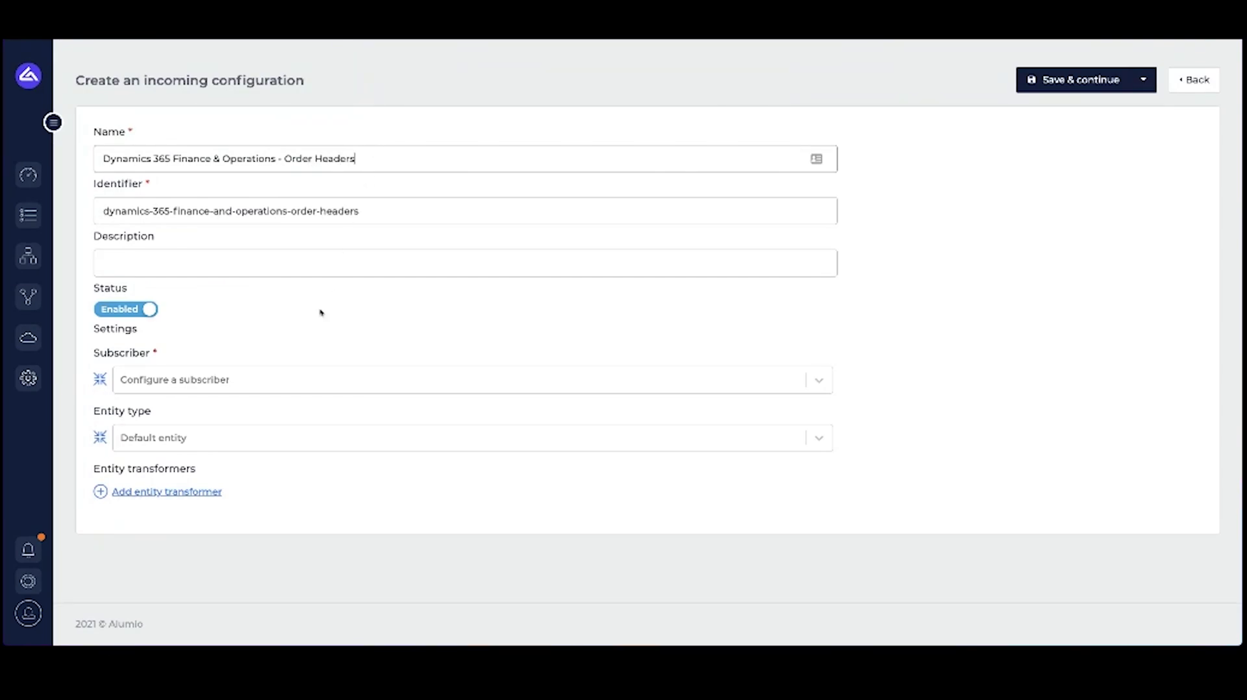
Step: Set the incoming configuration's subscriber to HTTP Subscriber
click(198, 381)
text(htt)
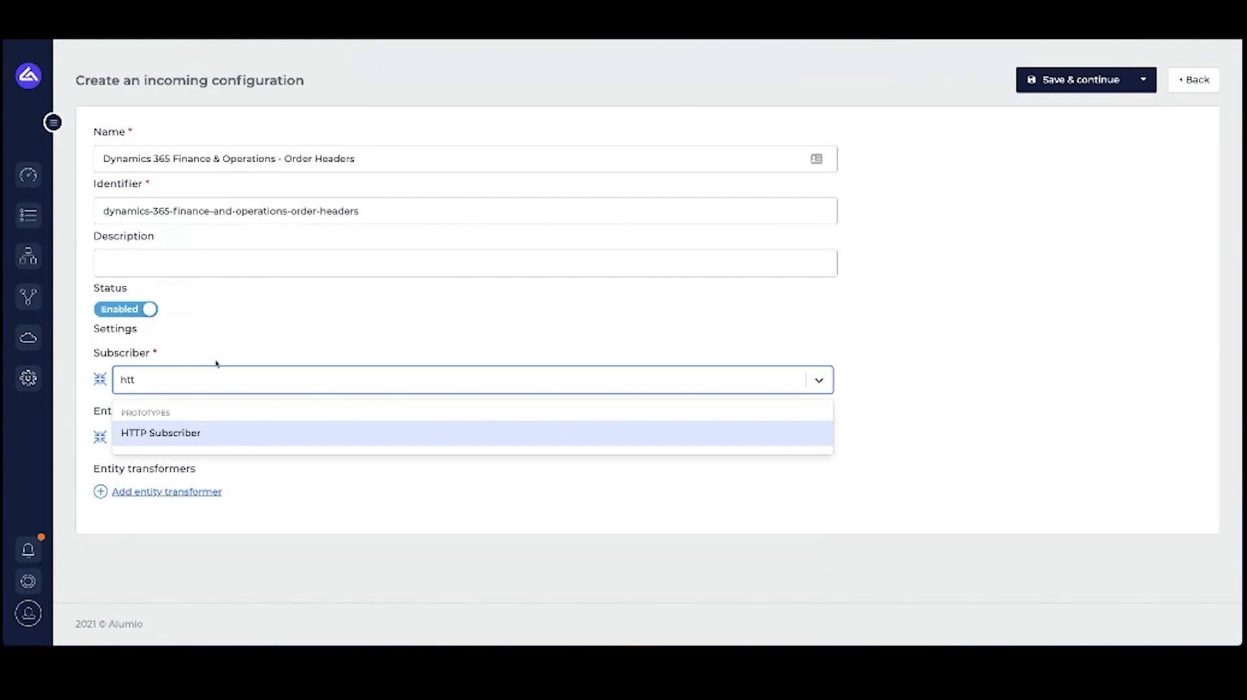
click(172, 434)
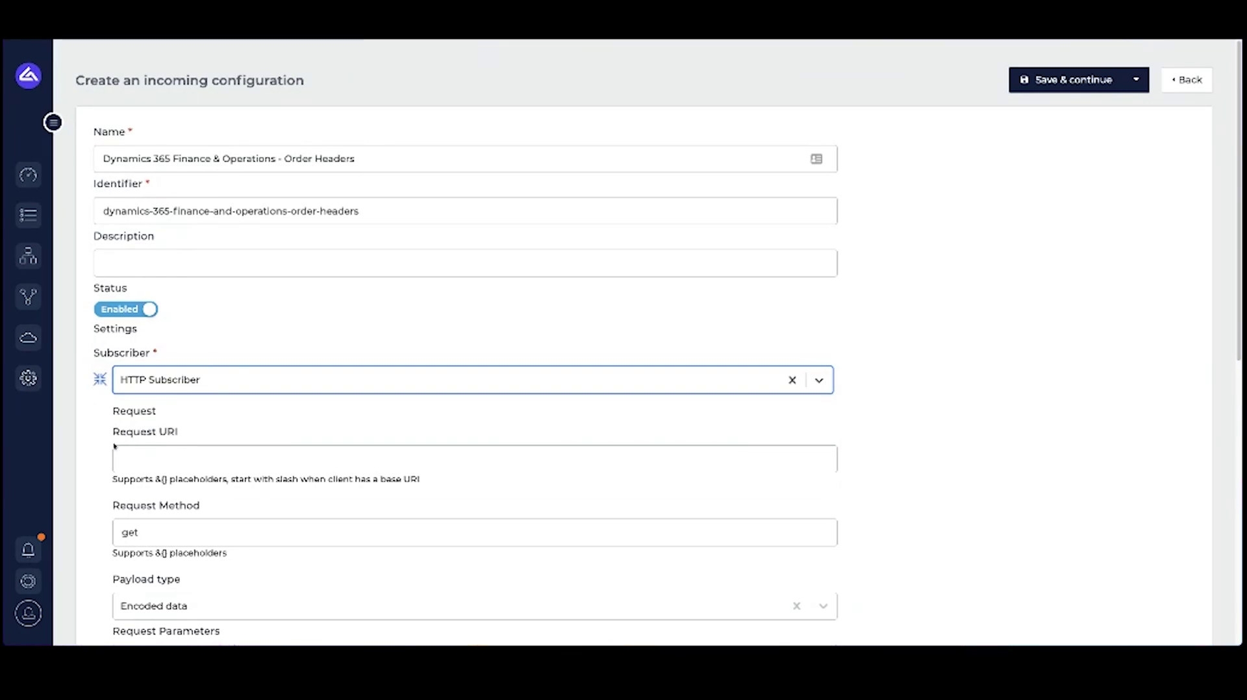
Step: Set the subscriber's request URI to /data/SalesOrderHeaders?cross-company=true&$top=10
click(139, 449)
scroll(147, 447, down, 1)
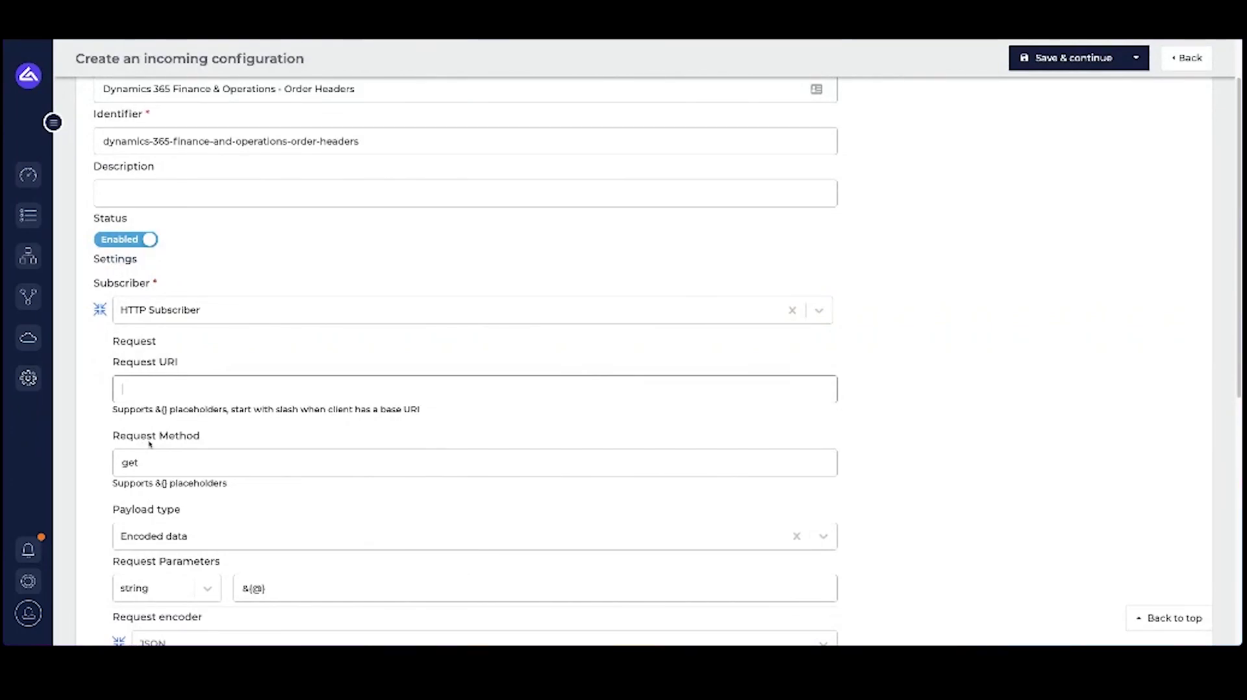
text(/data/Sales)
key(Down)
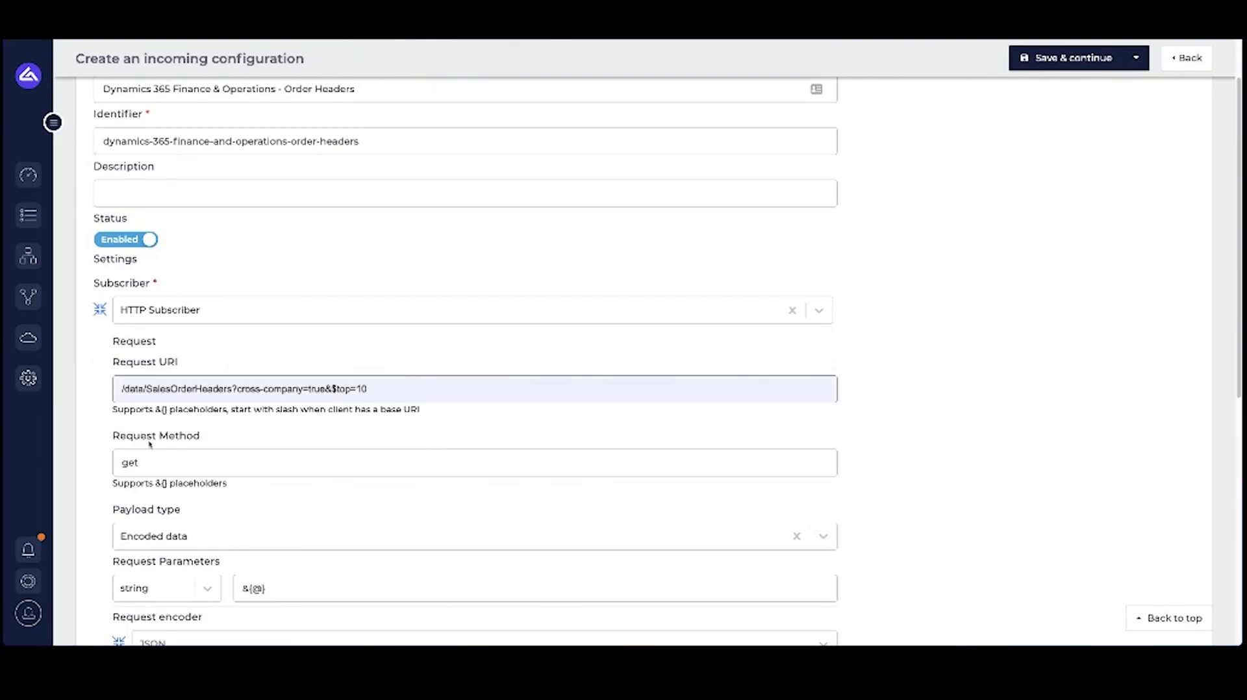
key(Return)
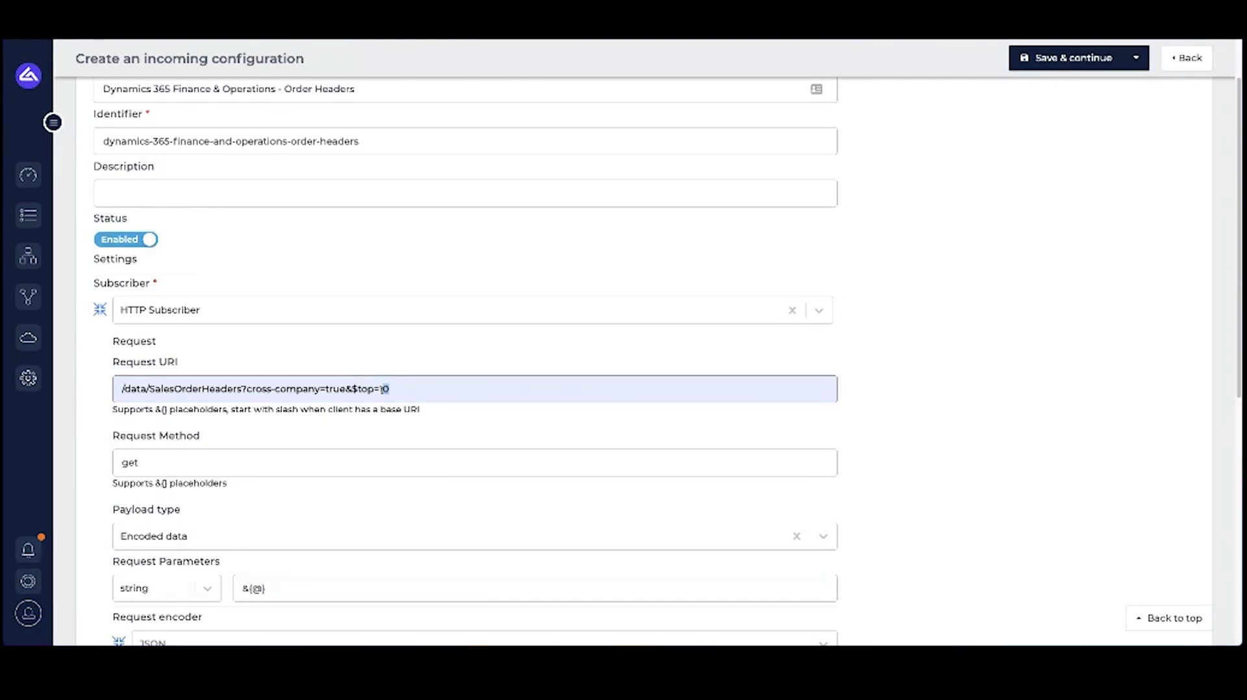
Step: Select Dynamics 365 - Finance & Operations as the subscriber's HTTP client and save the incoming configuration
scroll(310, 426, down, 5)
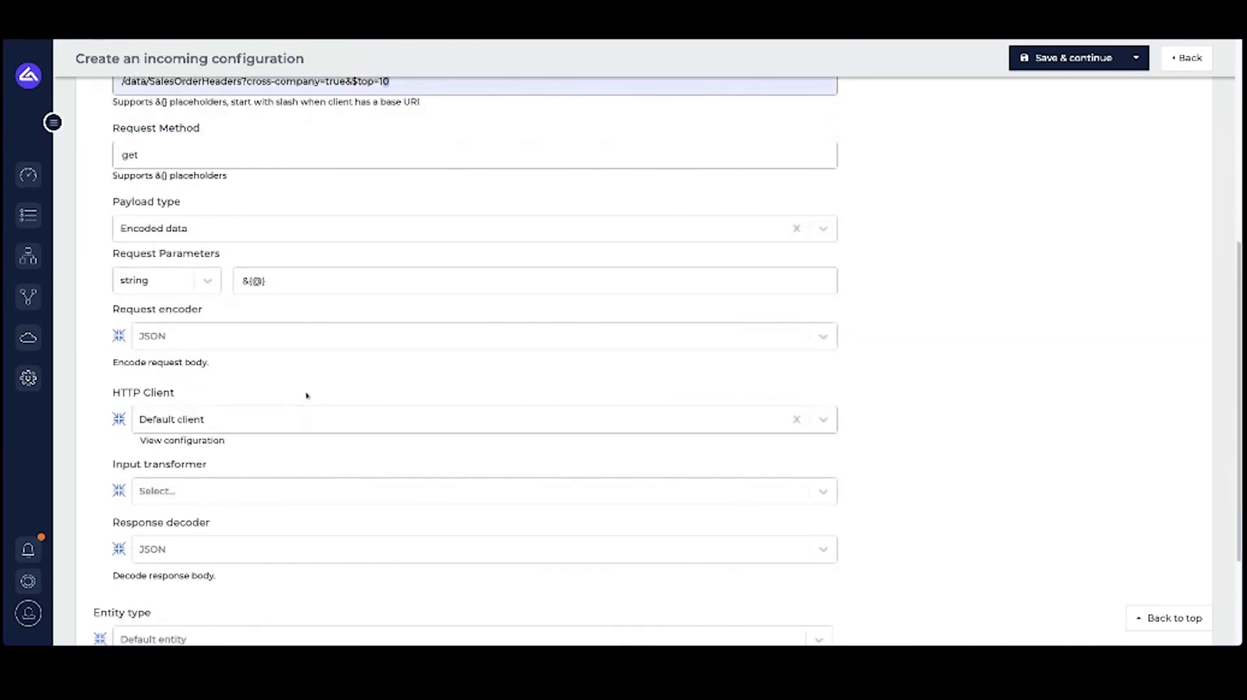
drag(175, 394, 113, 394)
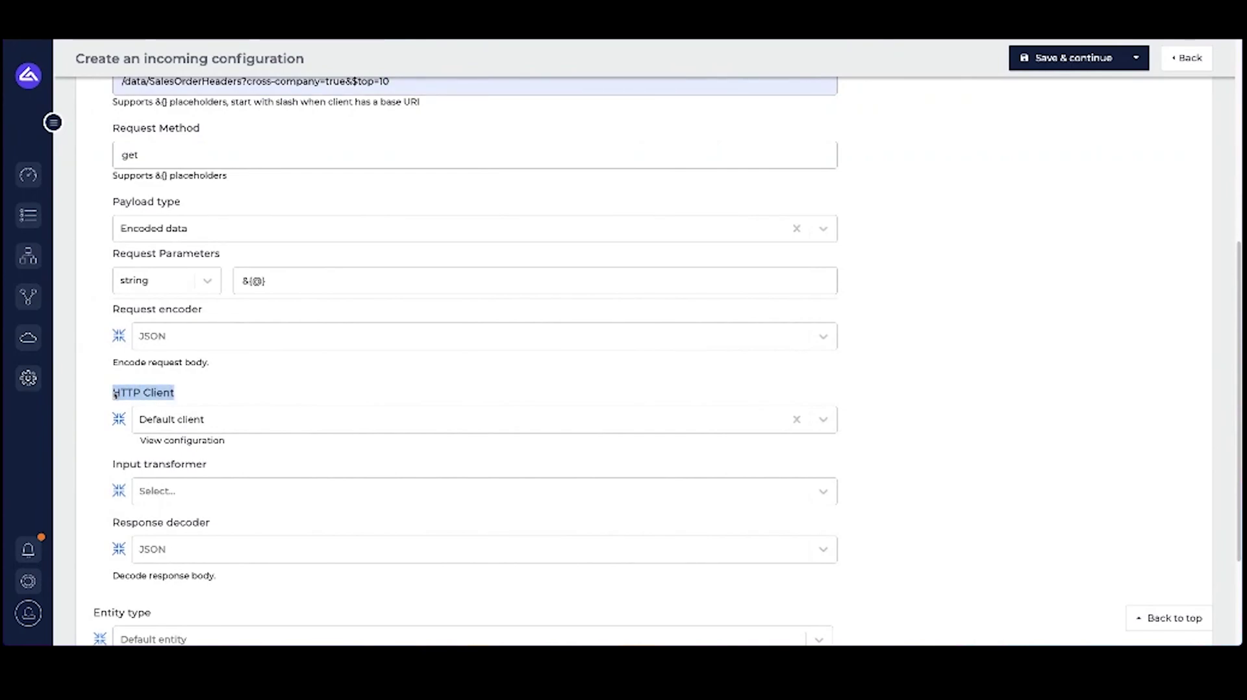
click(170, 419)
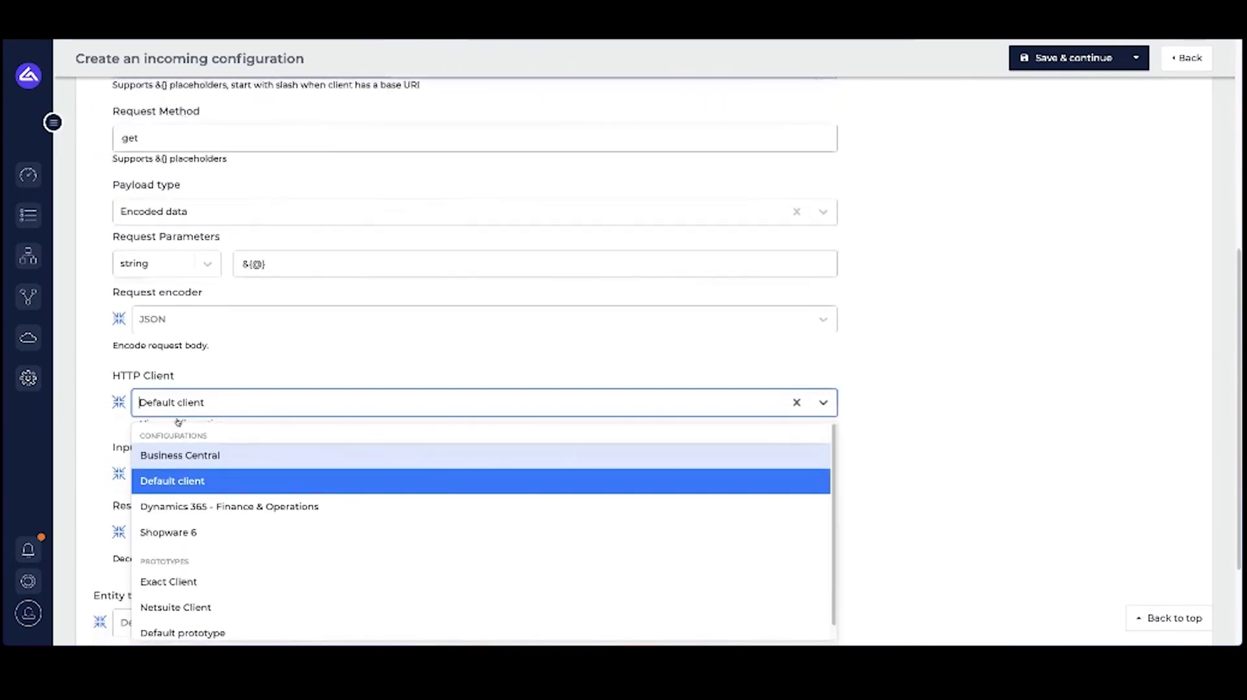
click(232, 507)
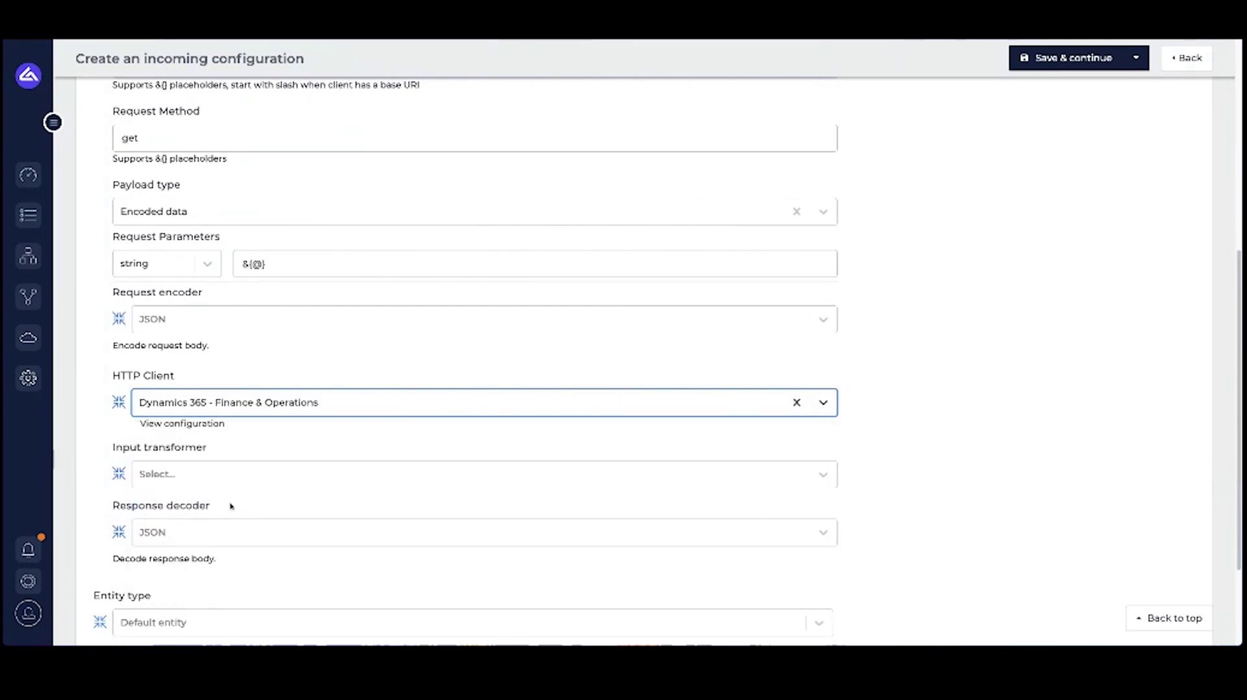
click(259, 447)
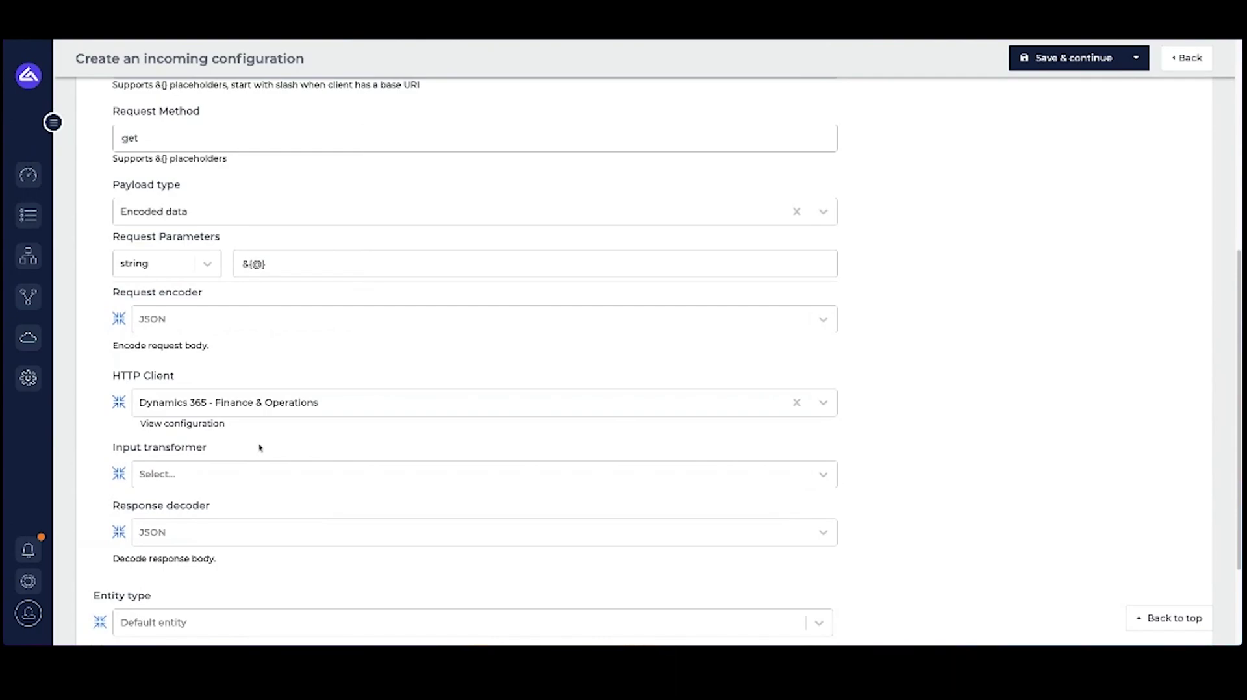
click(1048, 67)
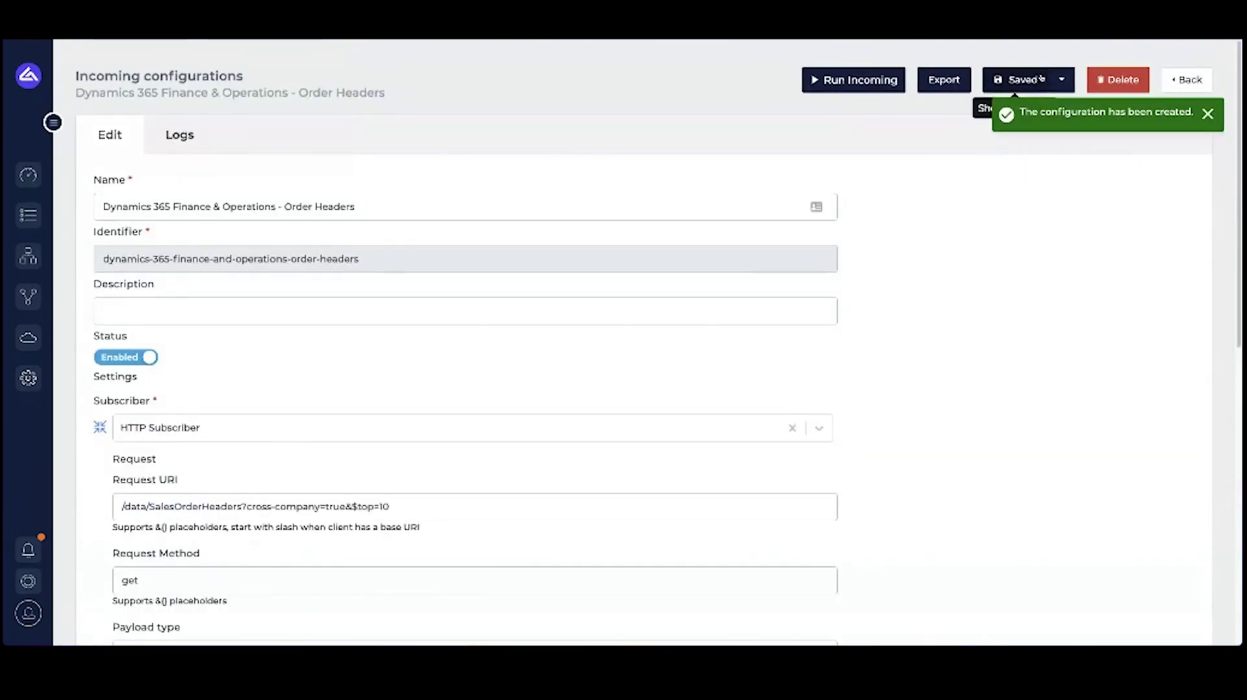
Step: Run the incoming configuration and open the logs in the run's notification details
click(832, 83)
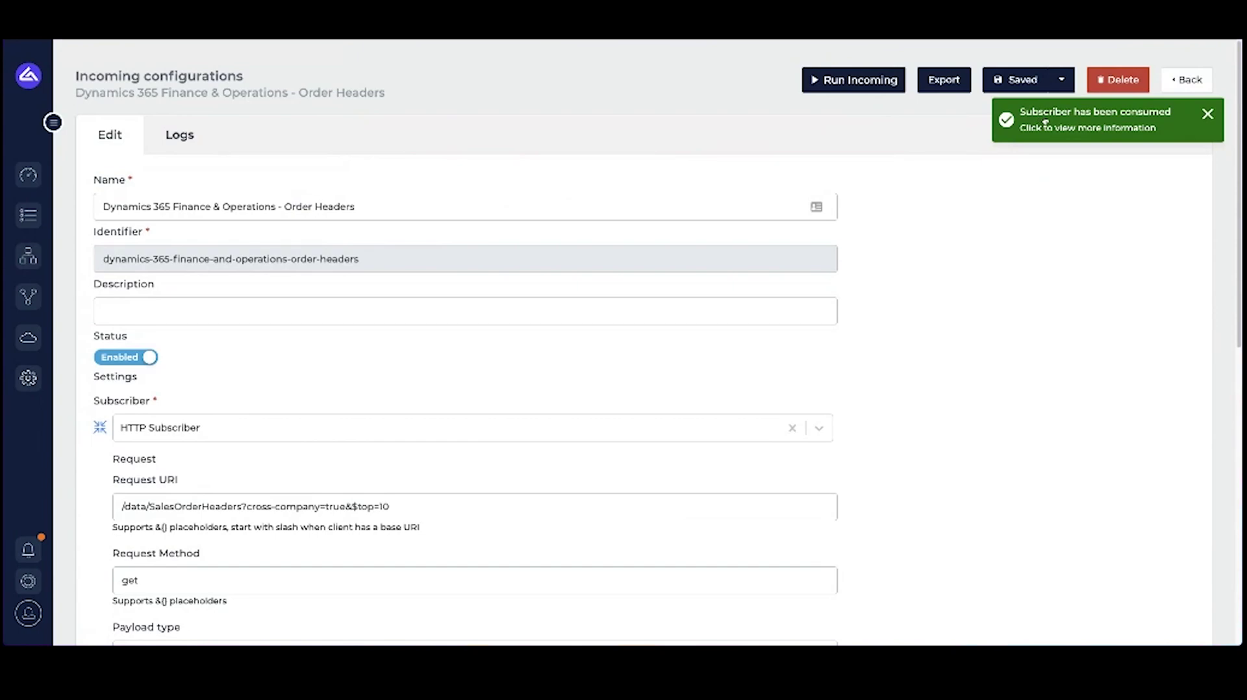
click(1044, 124)
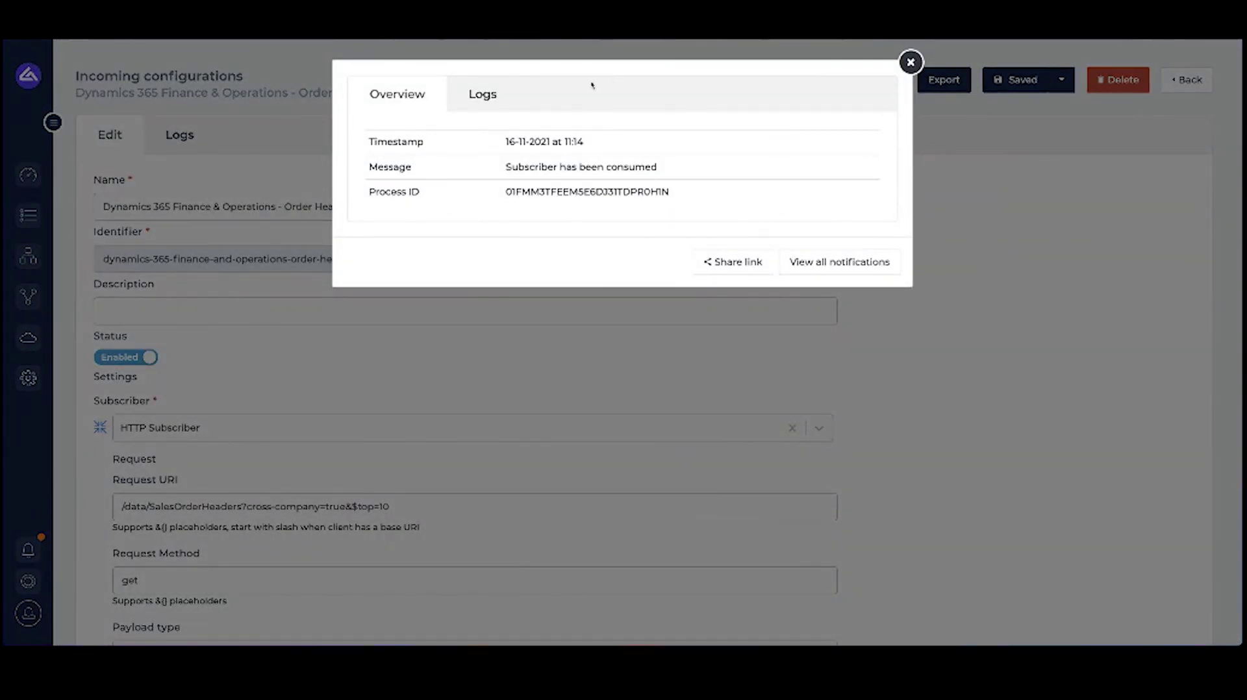
click(487, 99)
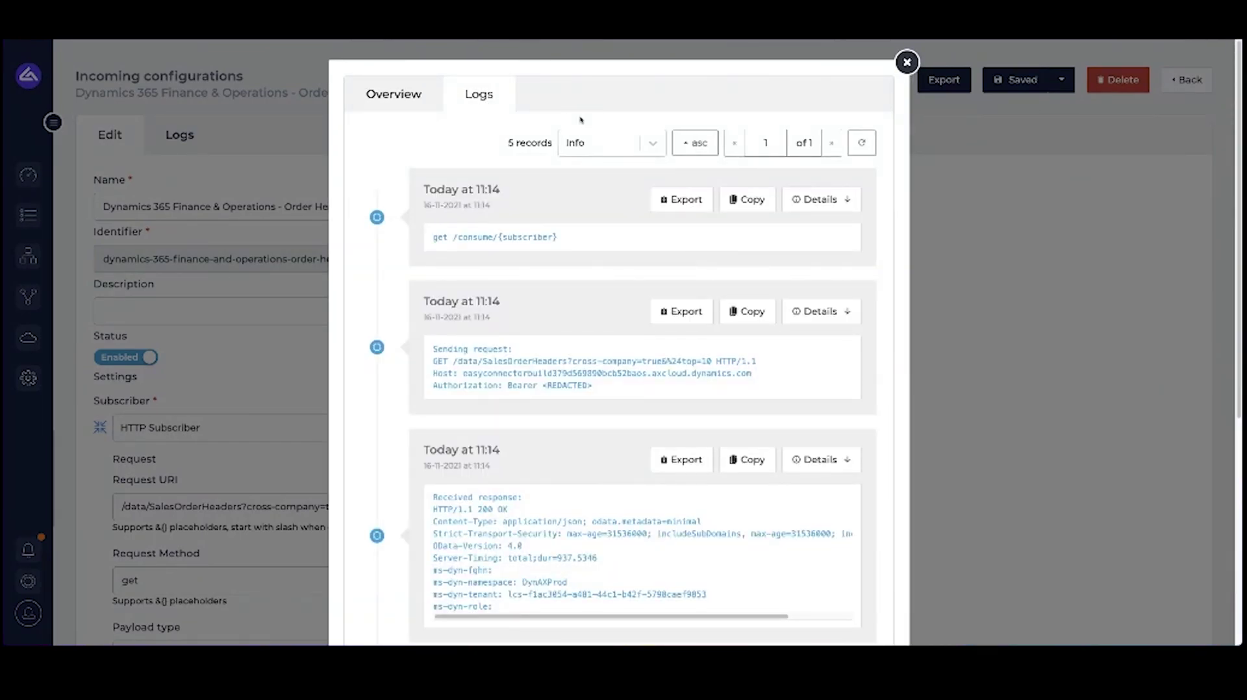
Step: Expand the sent request's log entry and highlight its request path and host
scroll(455, 156, down, 1)
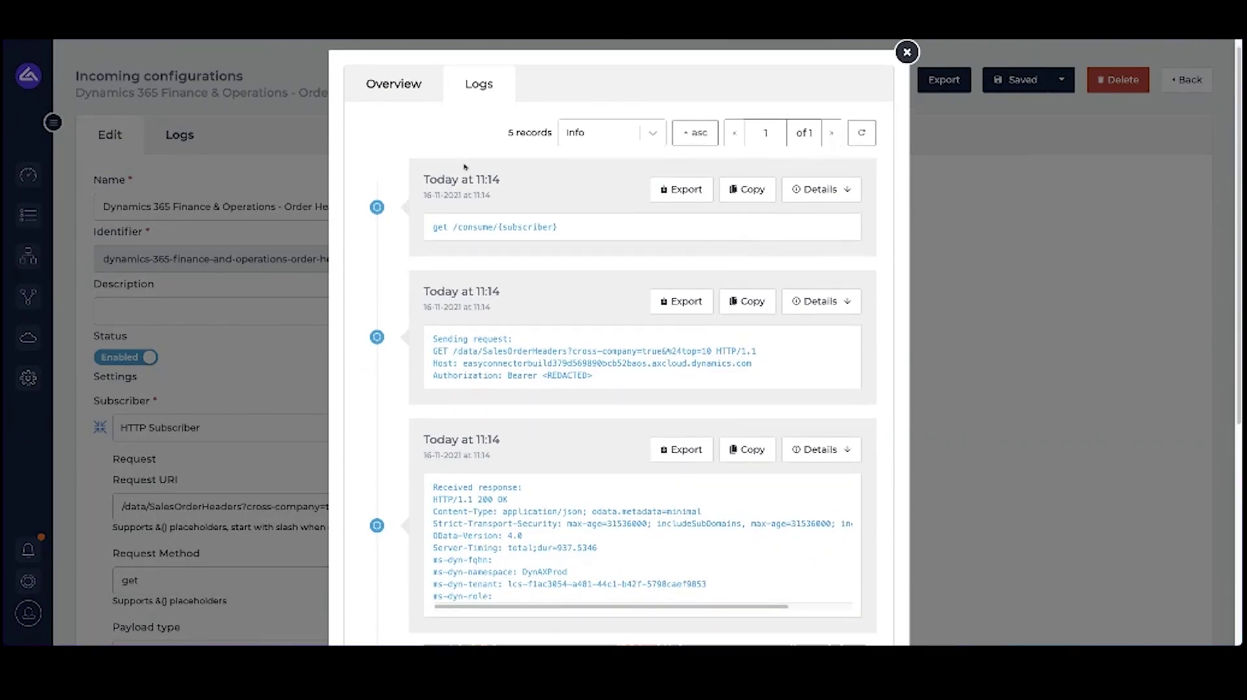
scroll(455, 260, down, 1)
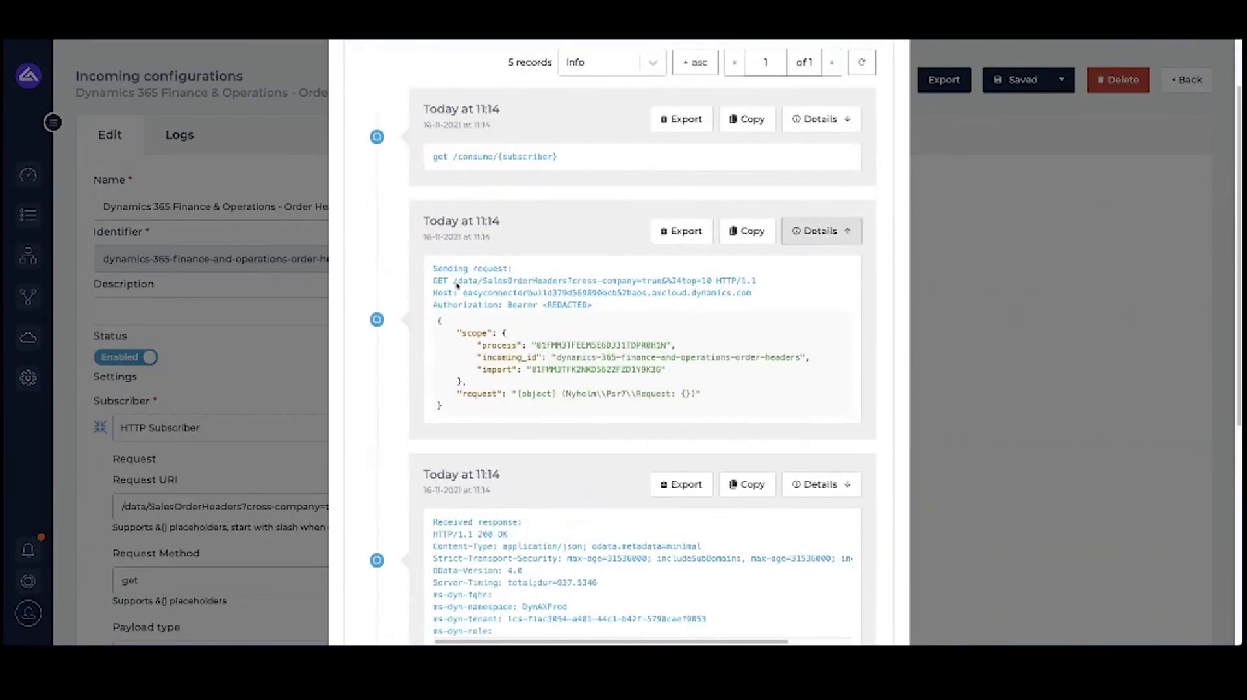
drag(453, 281, 706, 281)
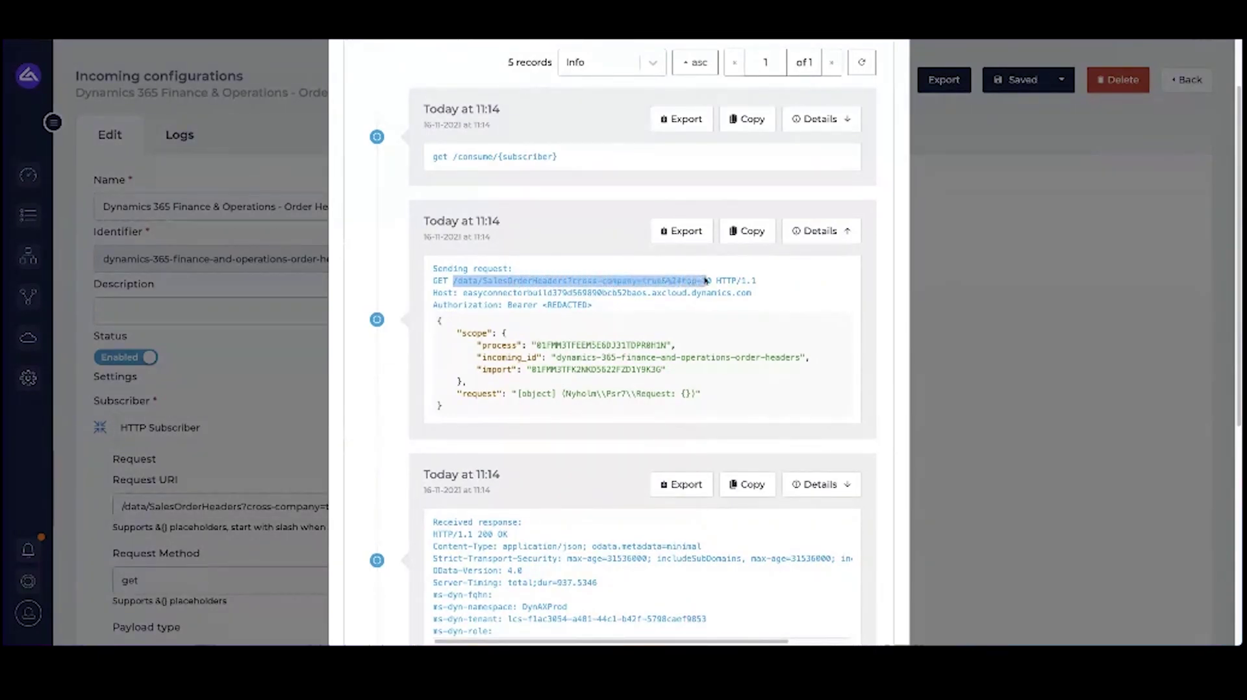
drag(463, 293, 741, 294)
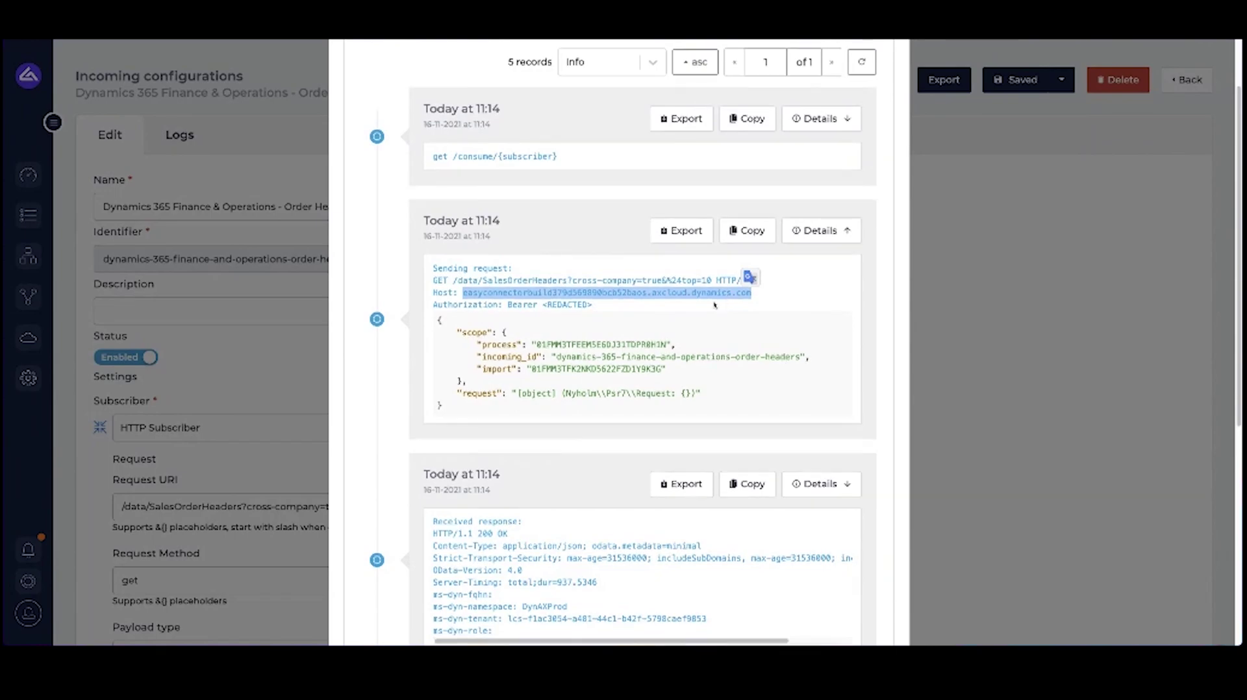
Step: Expand the received response's log entry and examine the individual sales order header records in its JSON body
scroll(742, 291, down, 2)
click(806, 391)
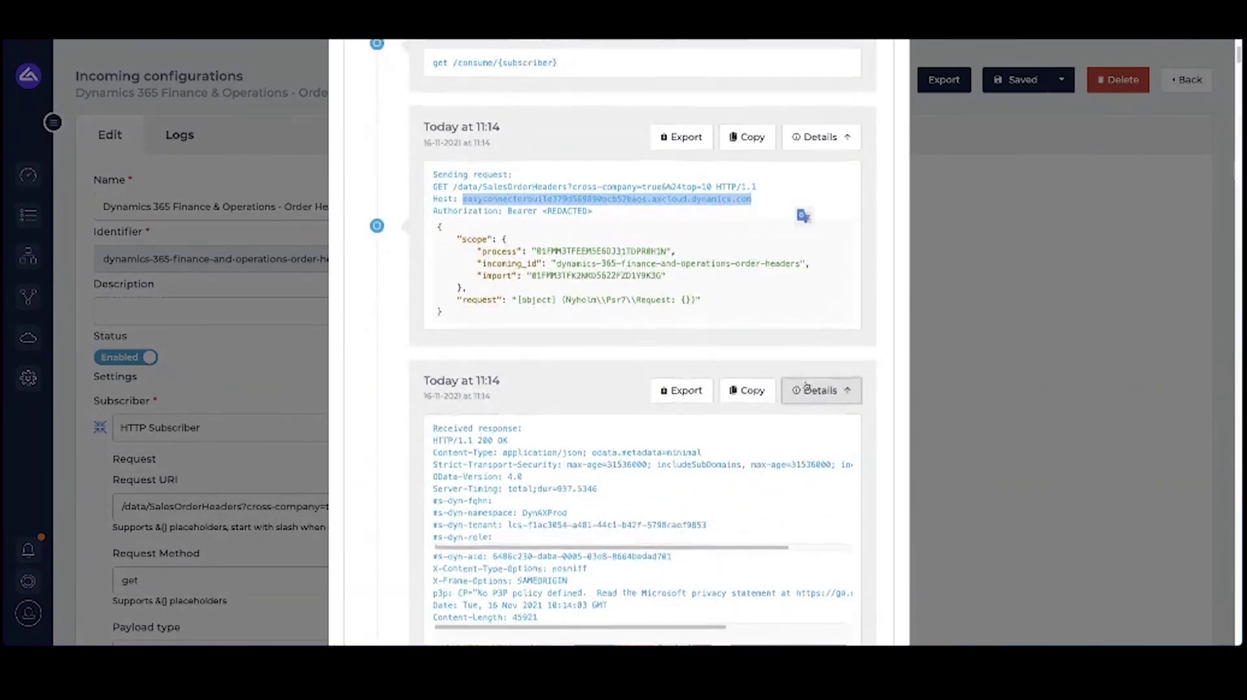
scroll(518, 271, down, 3)
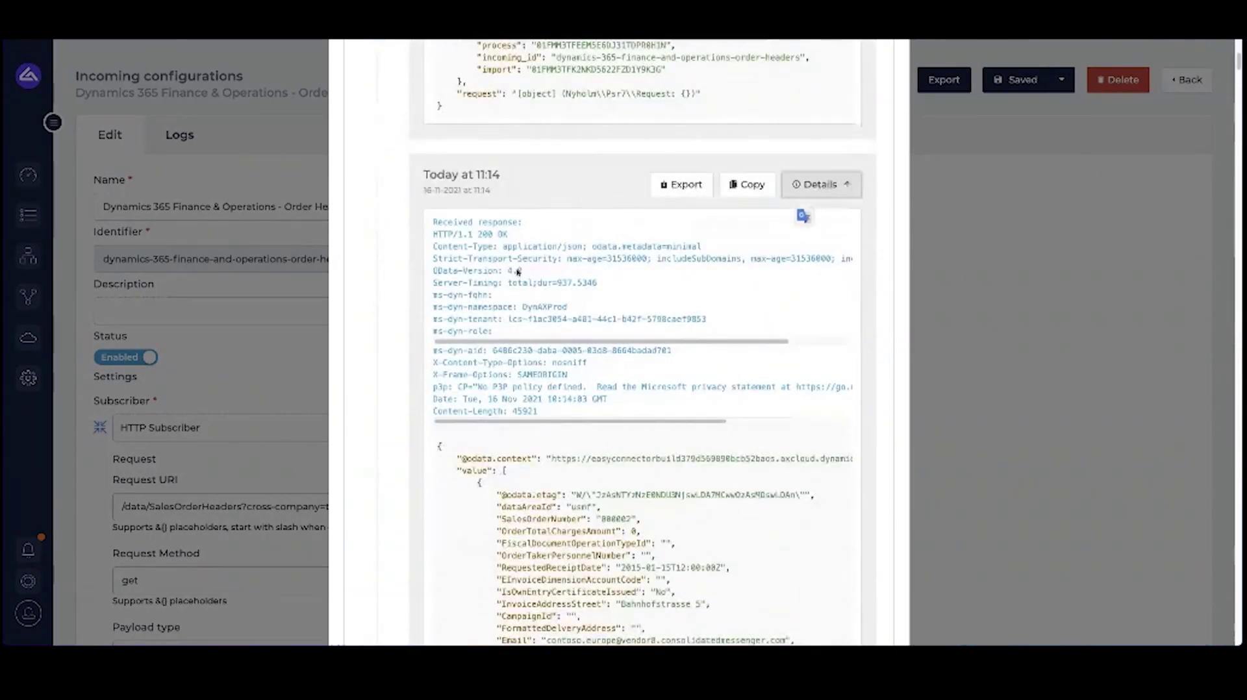
scroll(447, 167, down, 2)
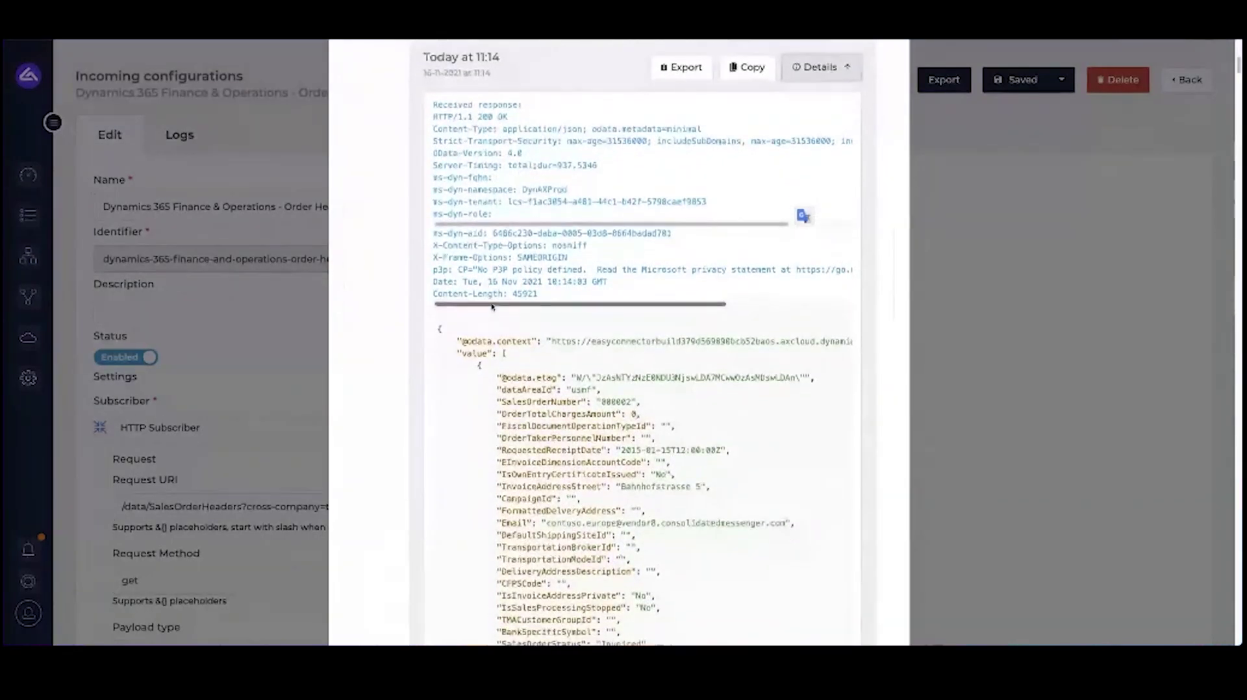
scroll(491, 303, down, 2)
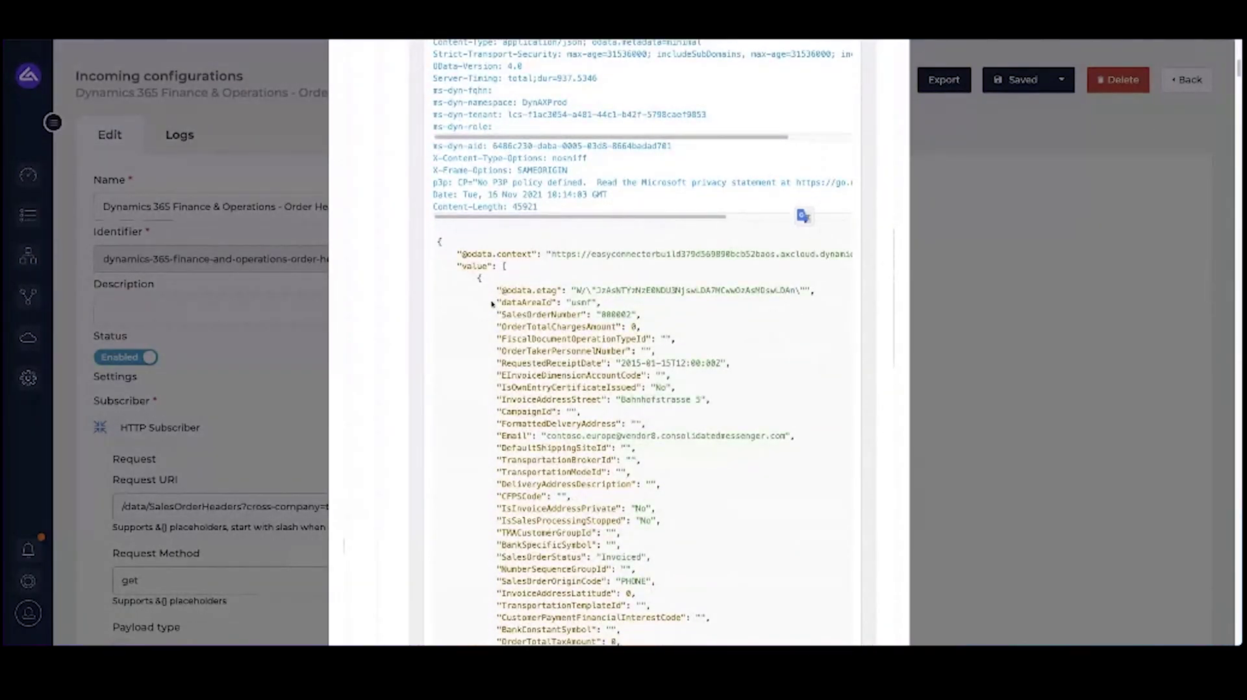
scroll(520, 295, down, 2)
drag(478, 187, 610, 413)
scroll(613, 331, down, 10)
click(610, 411)
scroll(610, 411, down, 6)
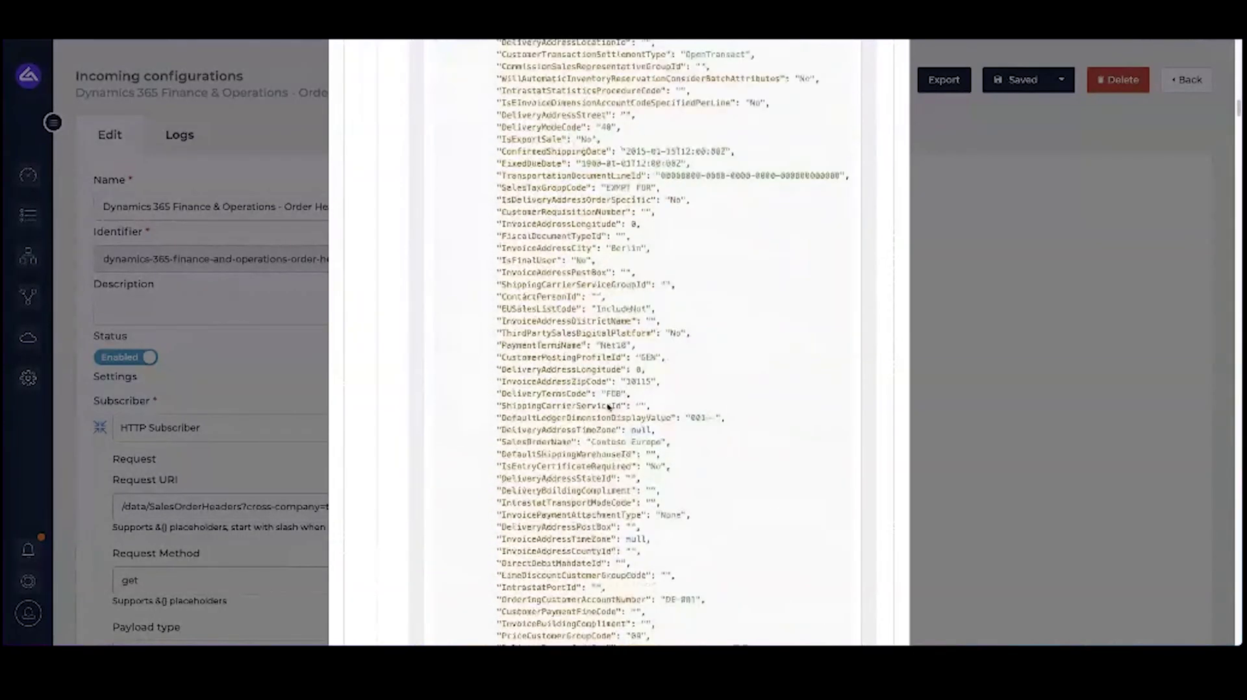
drag(477, 243, 574, 382)
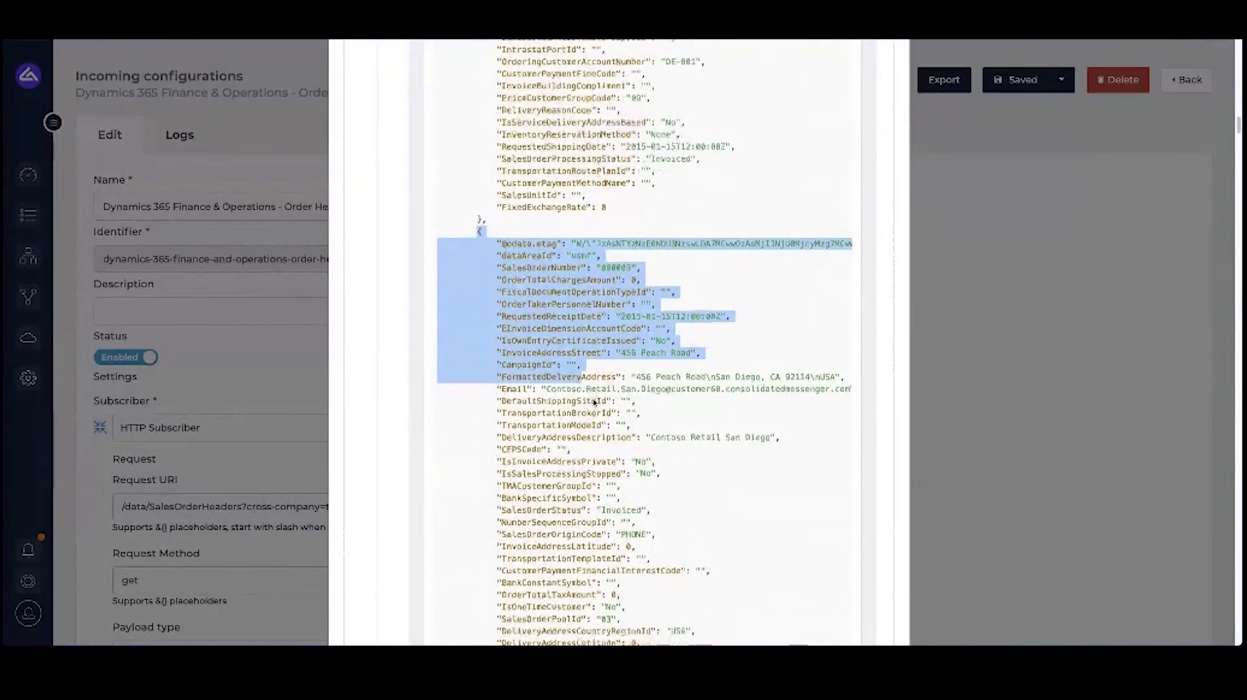
click(575, 384)
scroll(585, 396, down, 10)
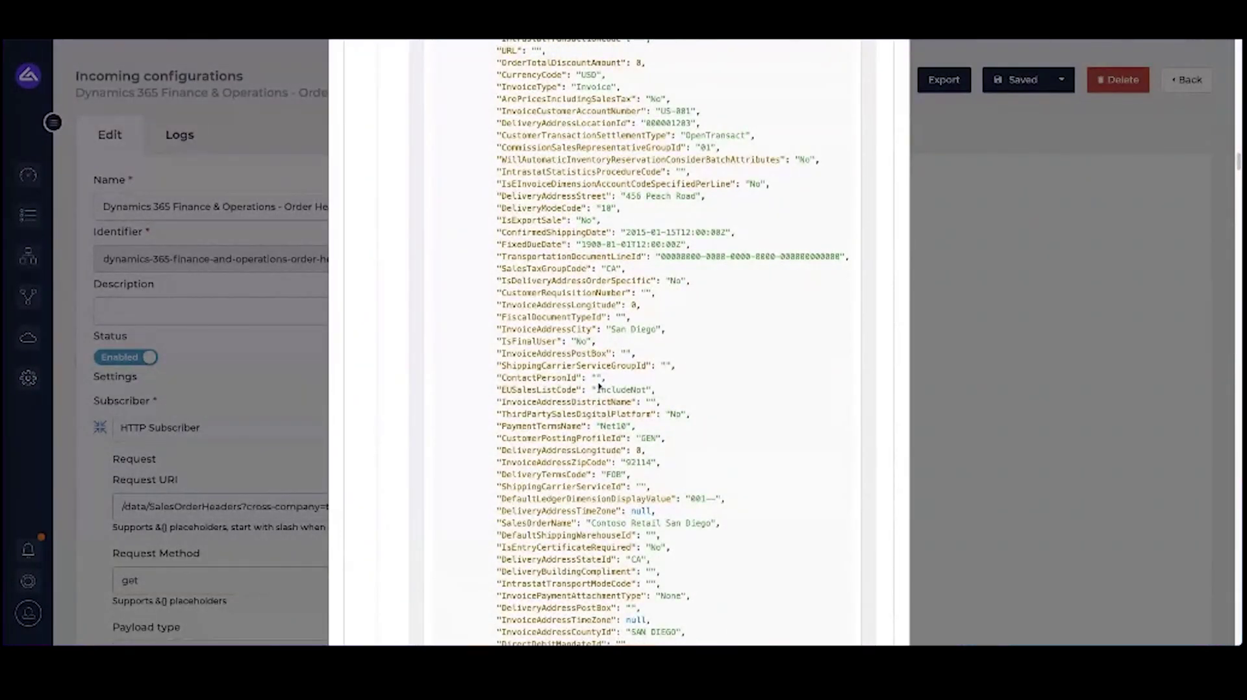
scroll(604, 415, up, 20)
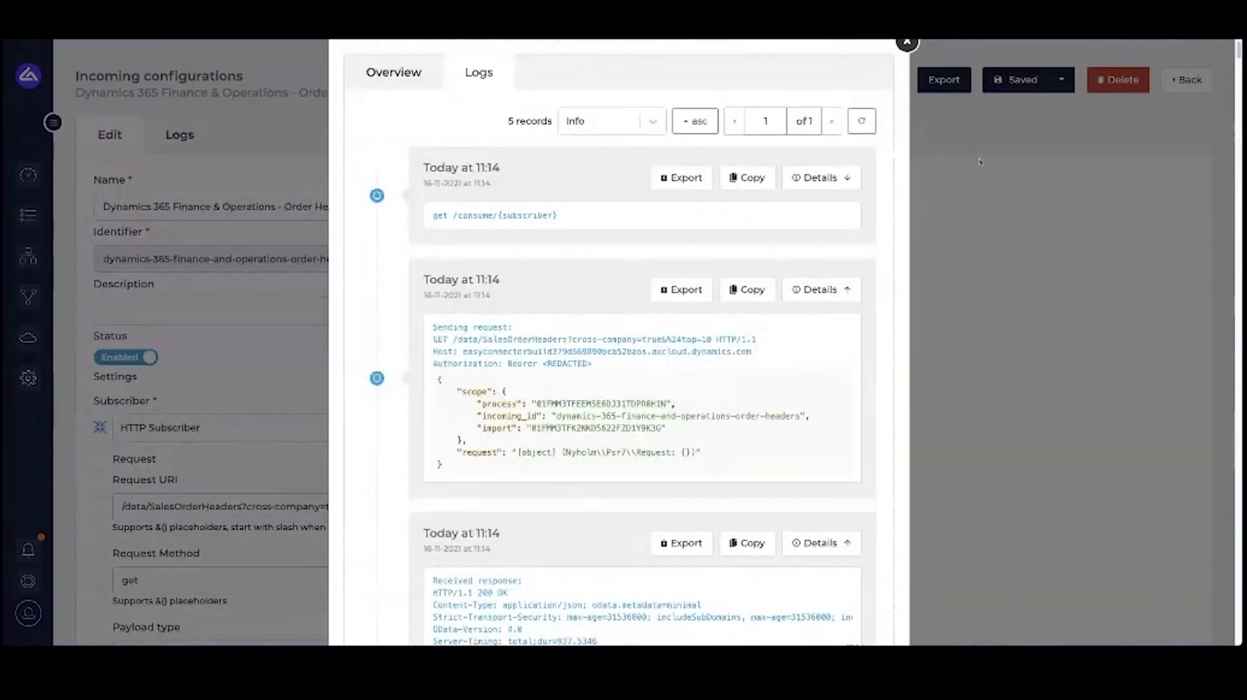
Step: Close the notification details and view the run logs of the Order Headers incoming configuration
click(972, 167)
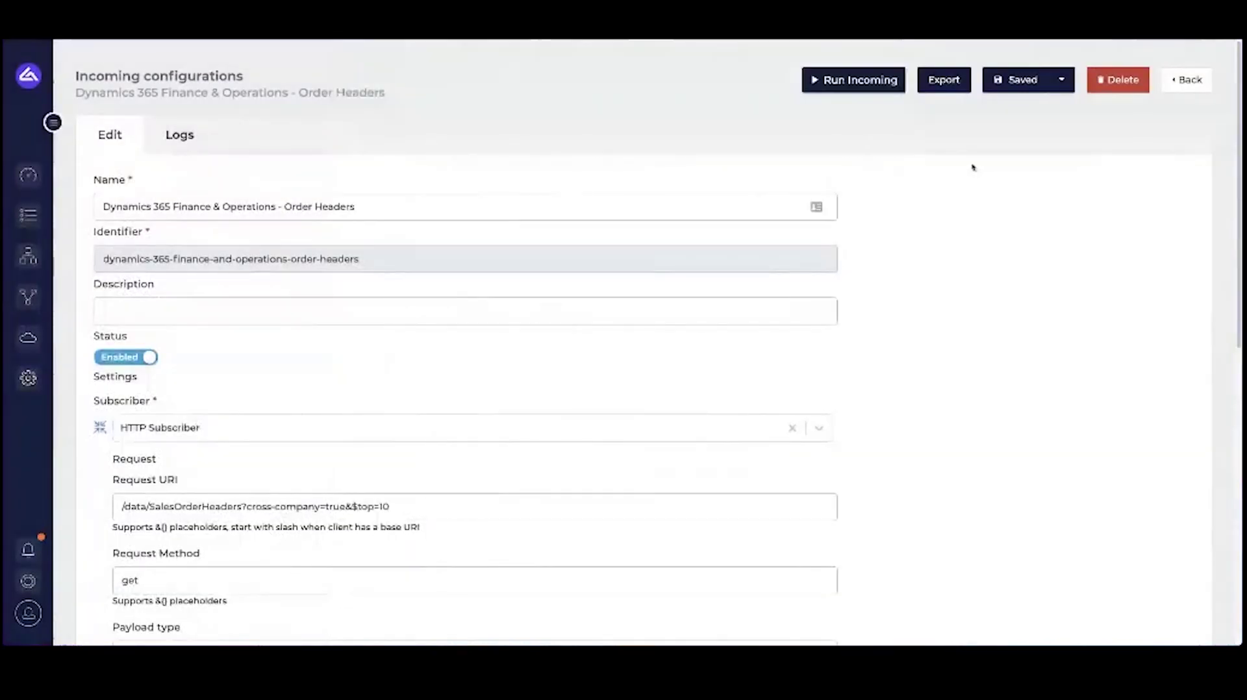
click(177, 138)
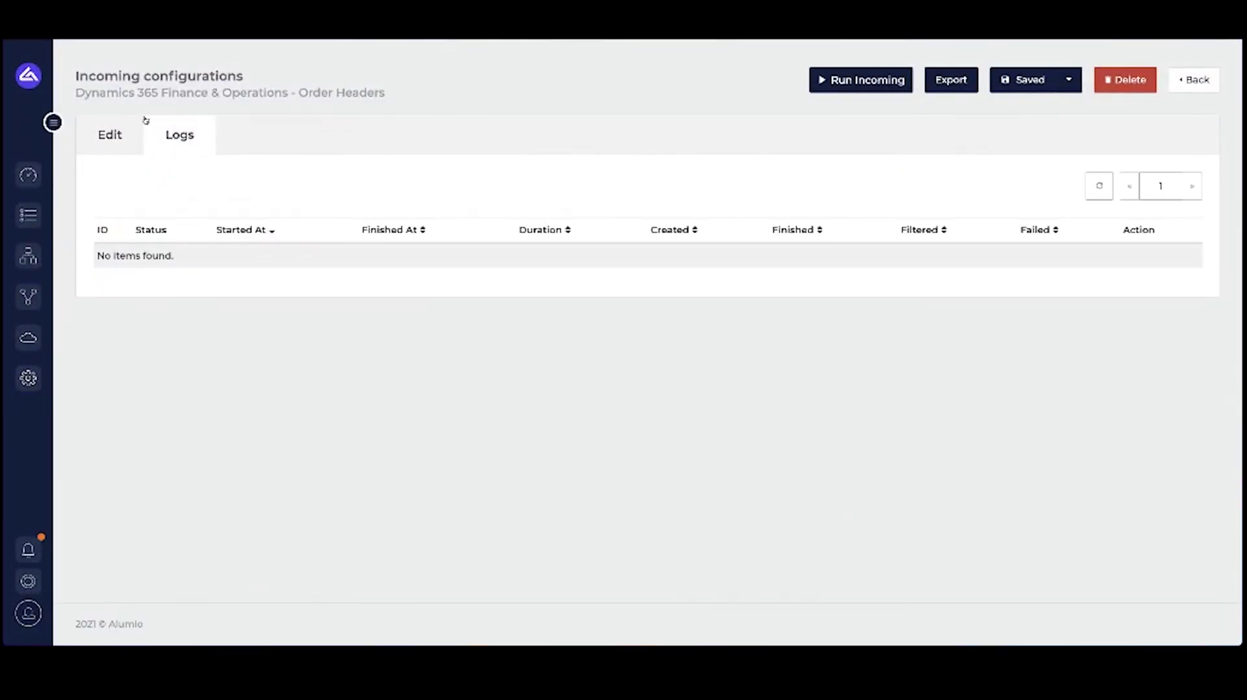
Step: Refresh the run logs and examine the run's status, start and finish times, duration, and created, finished, filtered and failed counts
click(1099, 187)
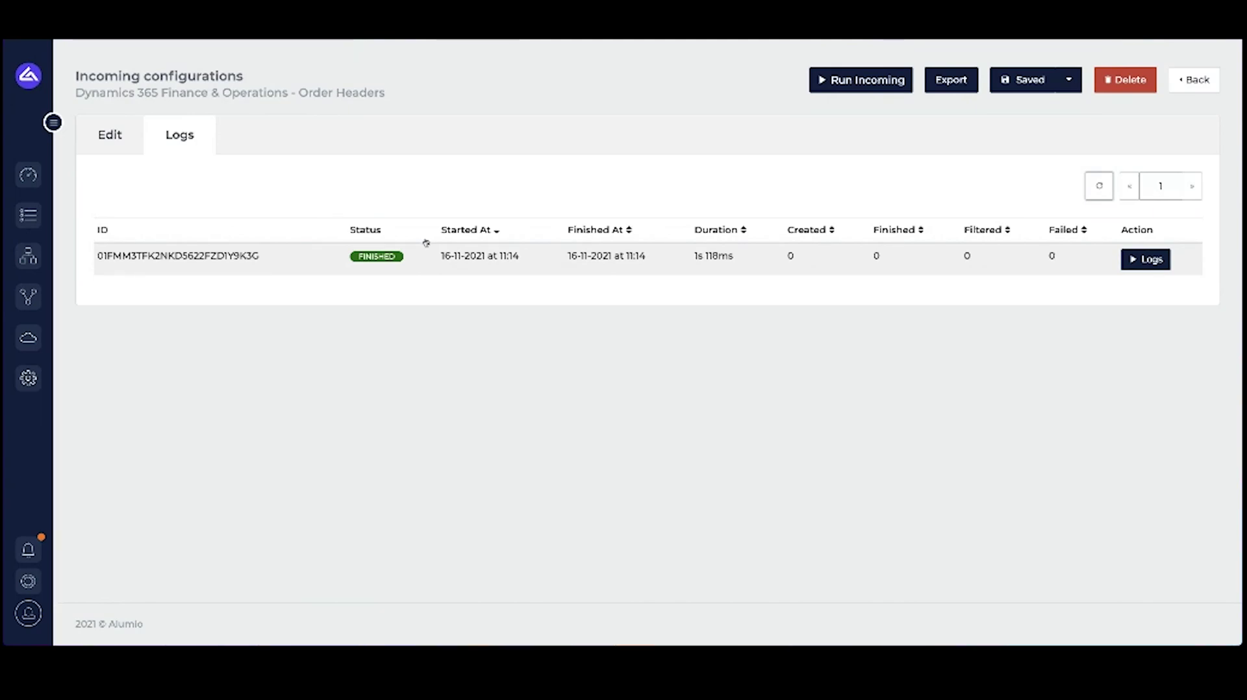
drag(360, 257, 395, 259)
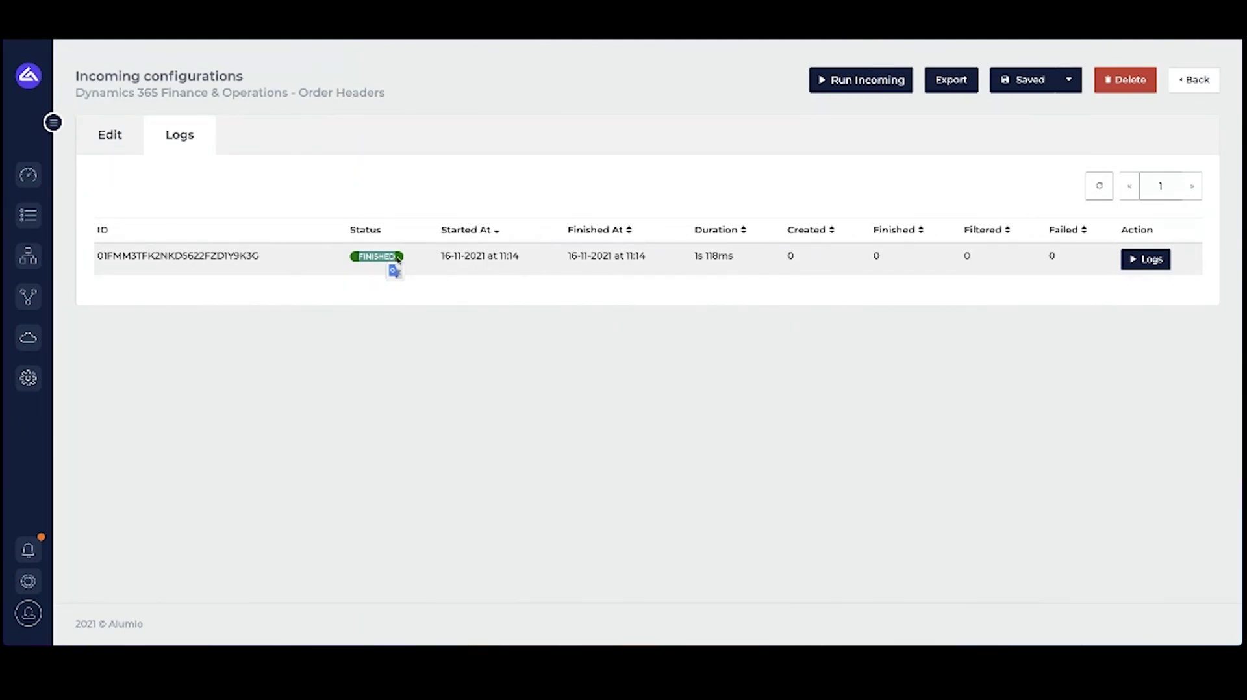
drag(440, 257, 727, 258)
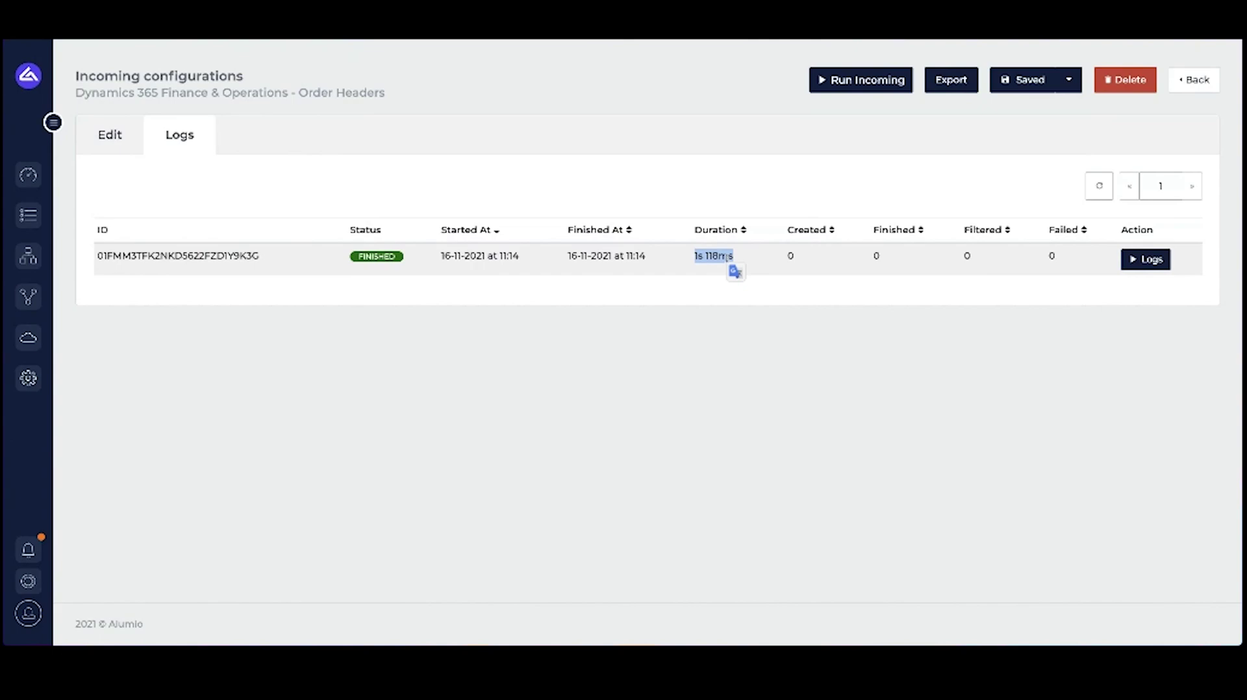
drag(786, 256, 793, 256)
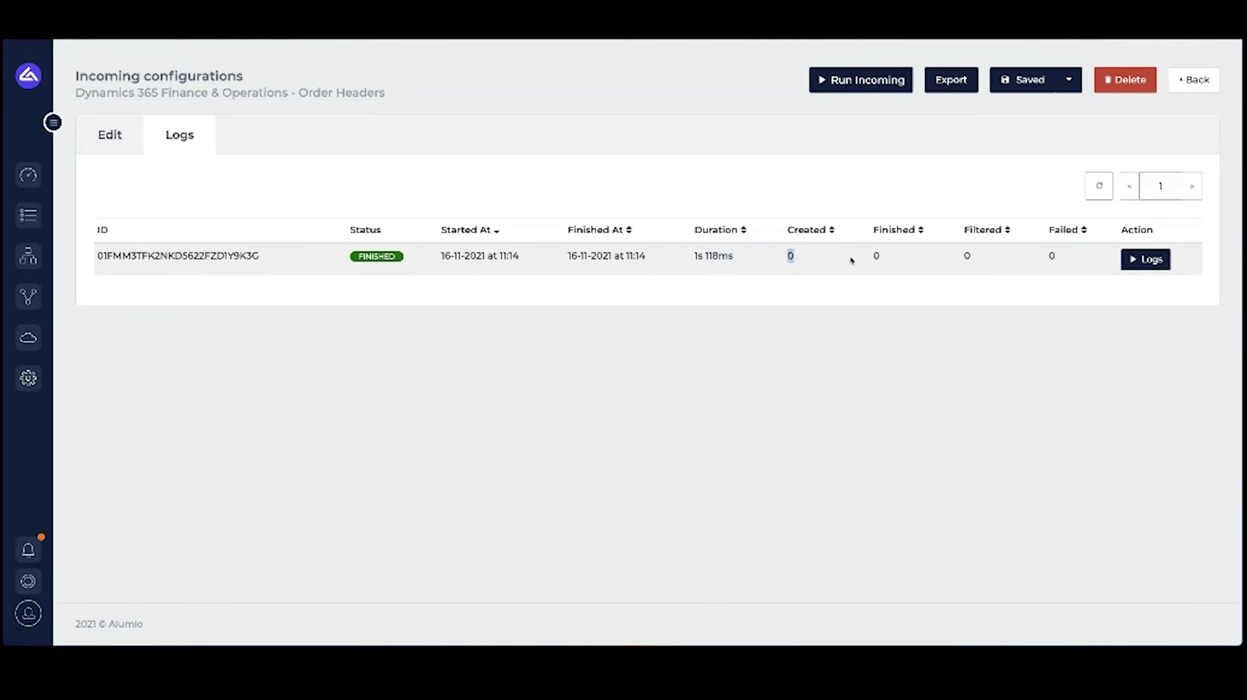
drag(872, 256, 971, 256)
click(1052, 255)
double_click(1051, 255)
double_click(791, 256)
Step: Start a new outgoing configuration named "sFTP - Write Order XML"
mouse_move(33, 254)
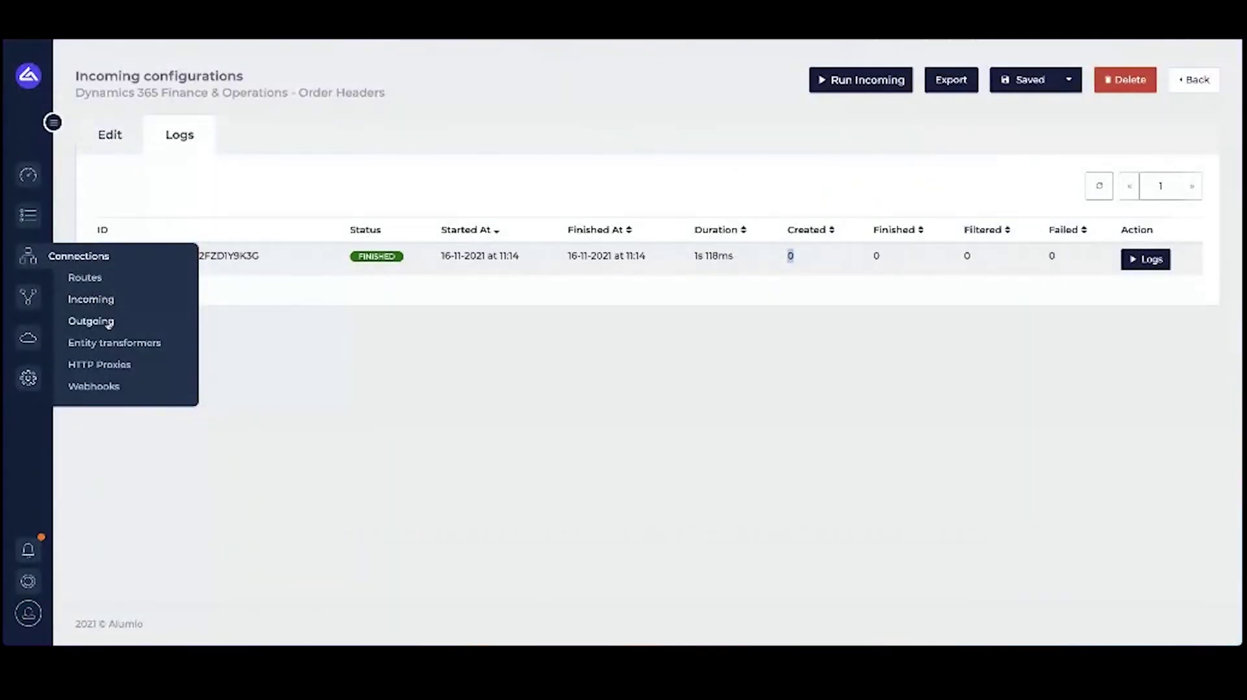
click(91, 321)
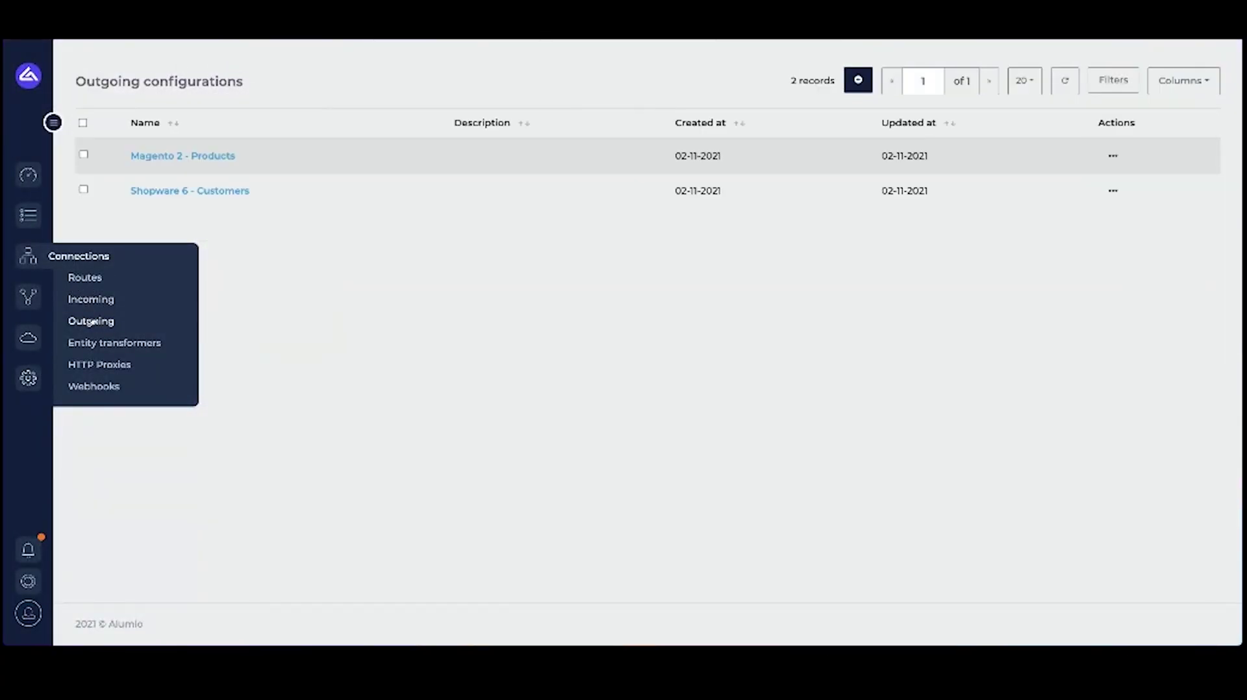
click(858, 79)
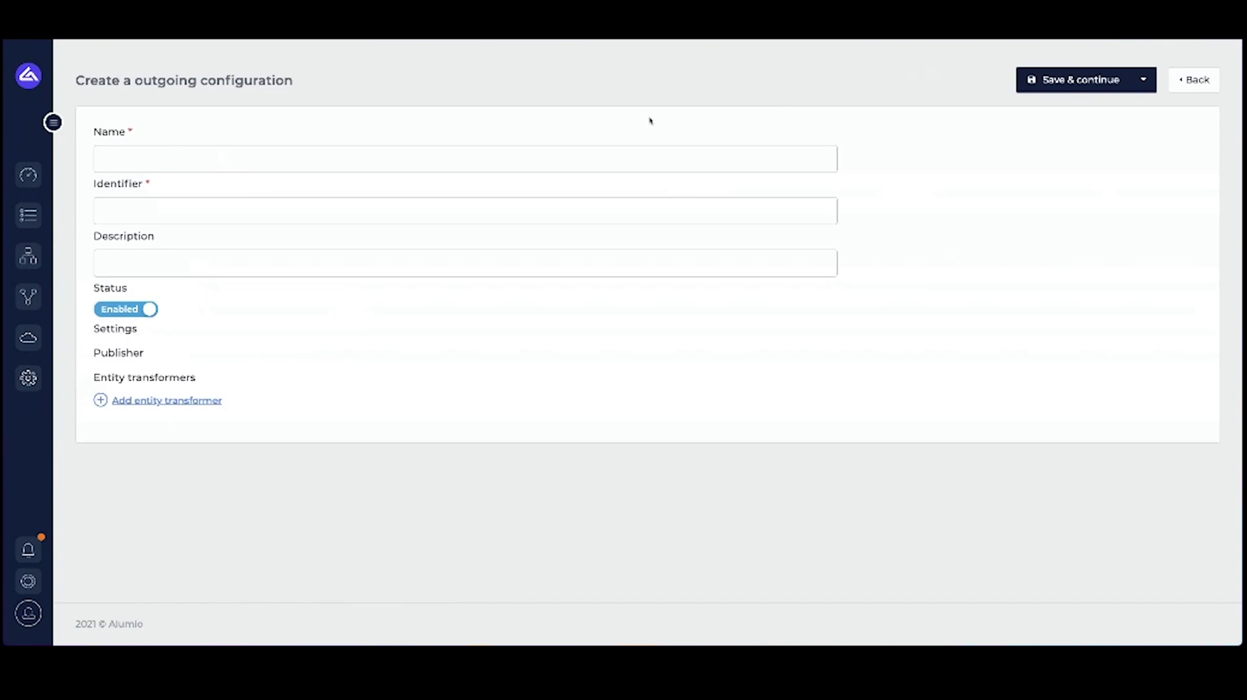
text(sF)
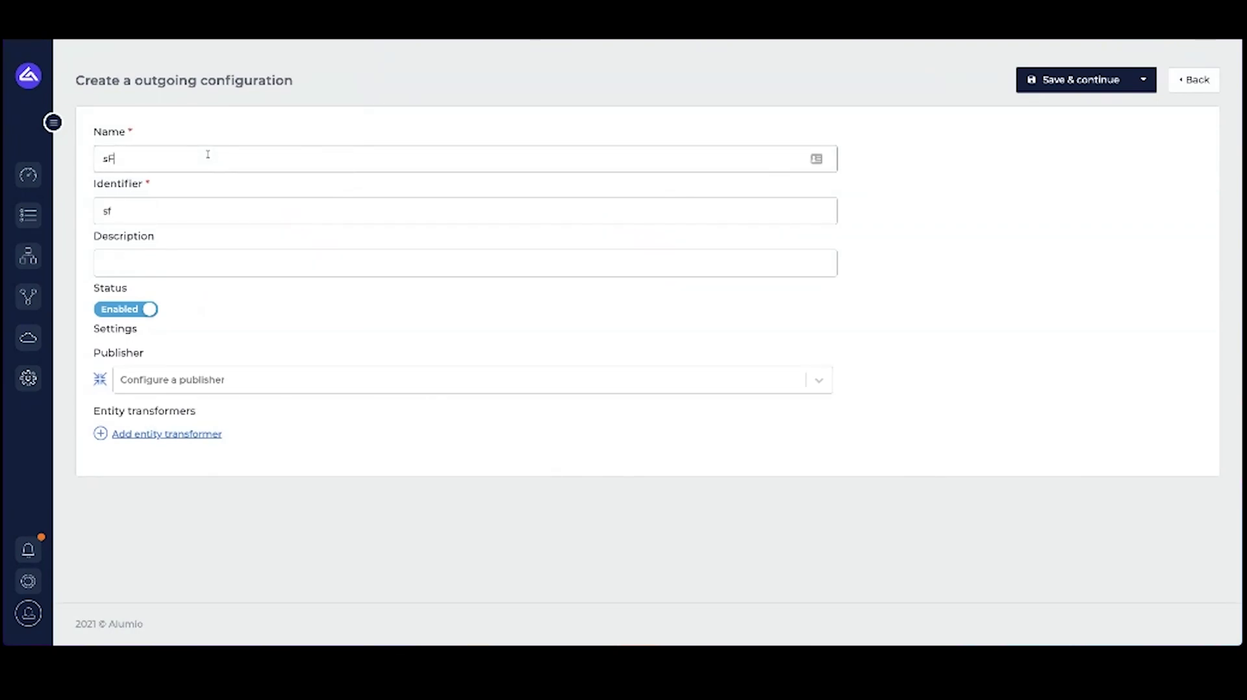
text(TP - Write Order XML)
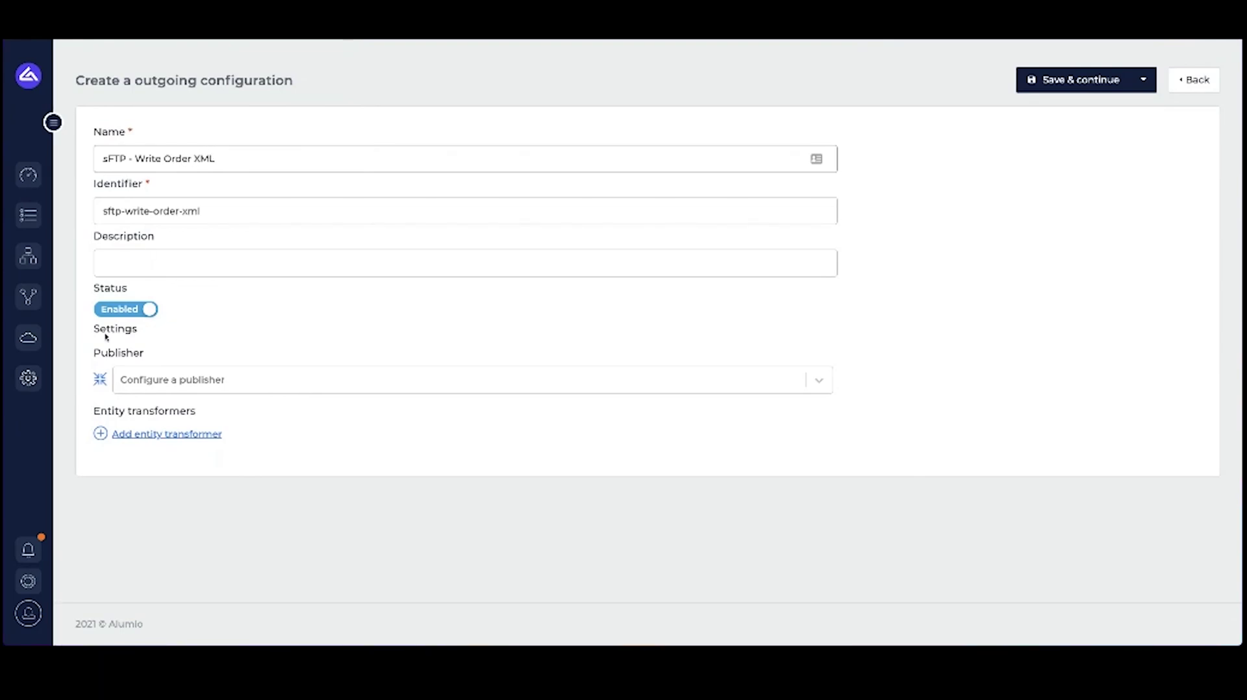
Step: Set the outgoing configuration's publisher to "Write files to a filesystem"
drag(95, 354, 153, 356)
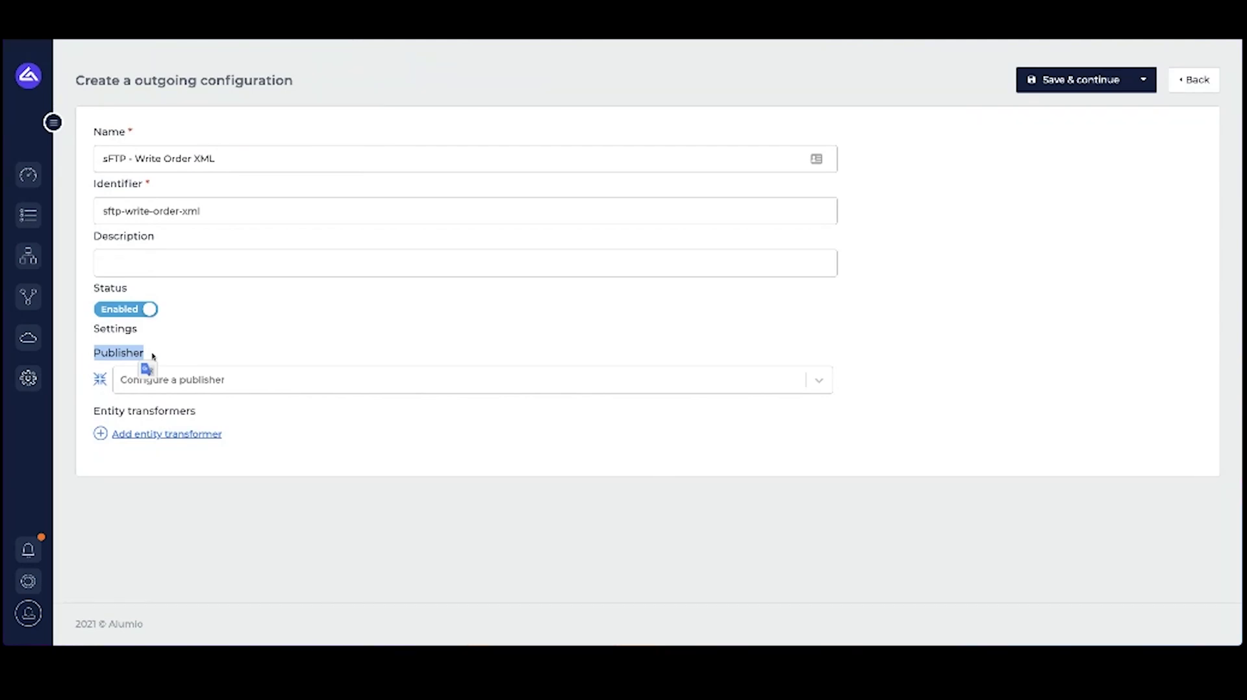
drag(153, 357, 177, 381)
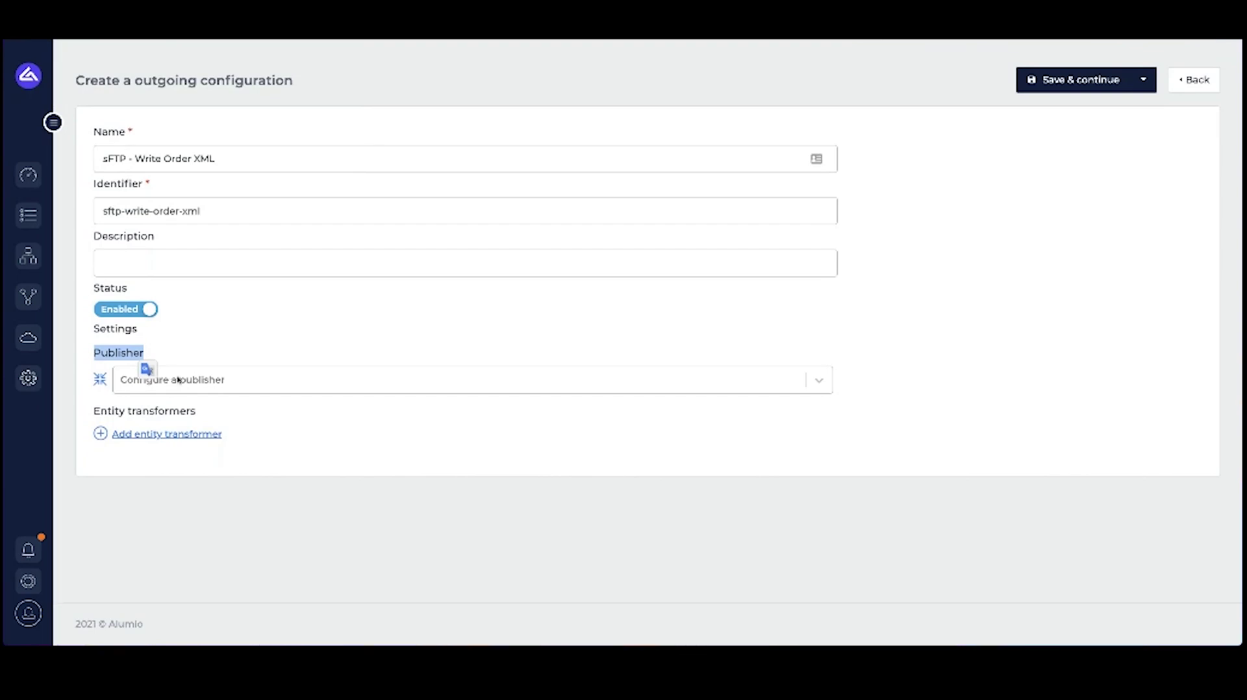
click(176, 380)
text(write)
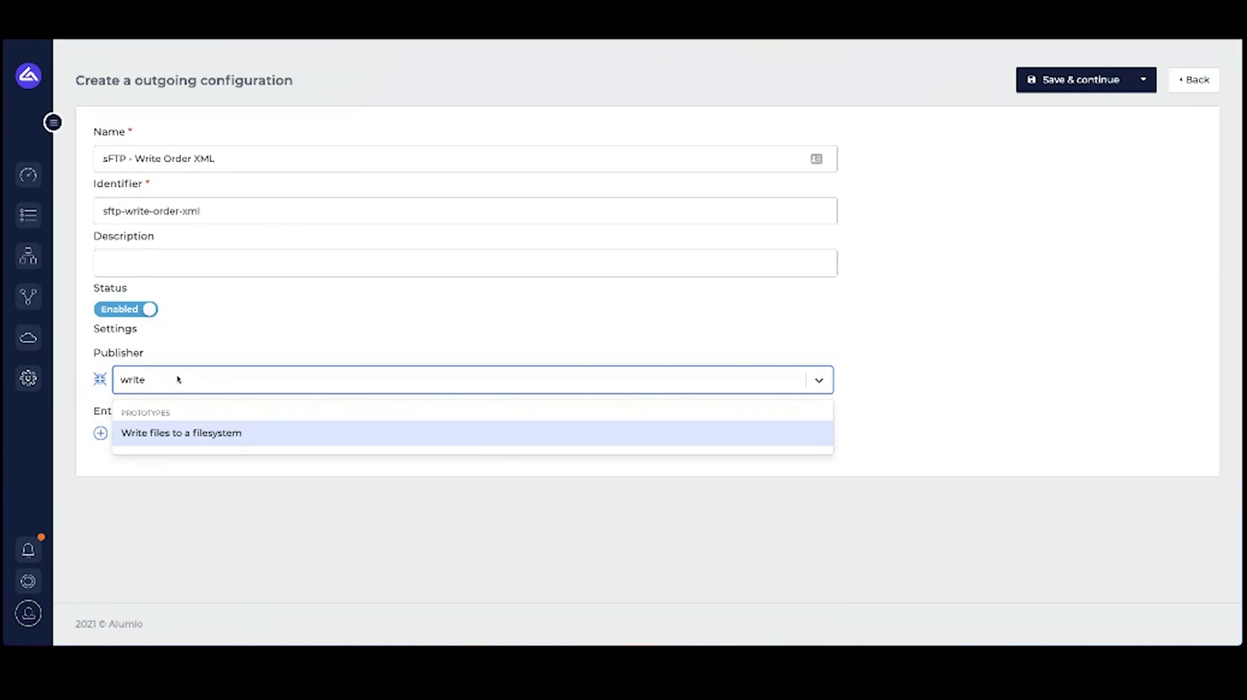
key(Return)
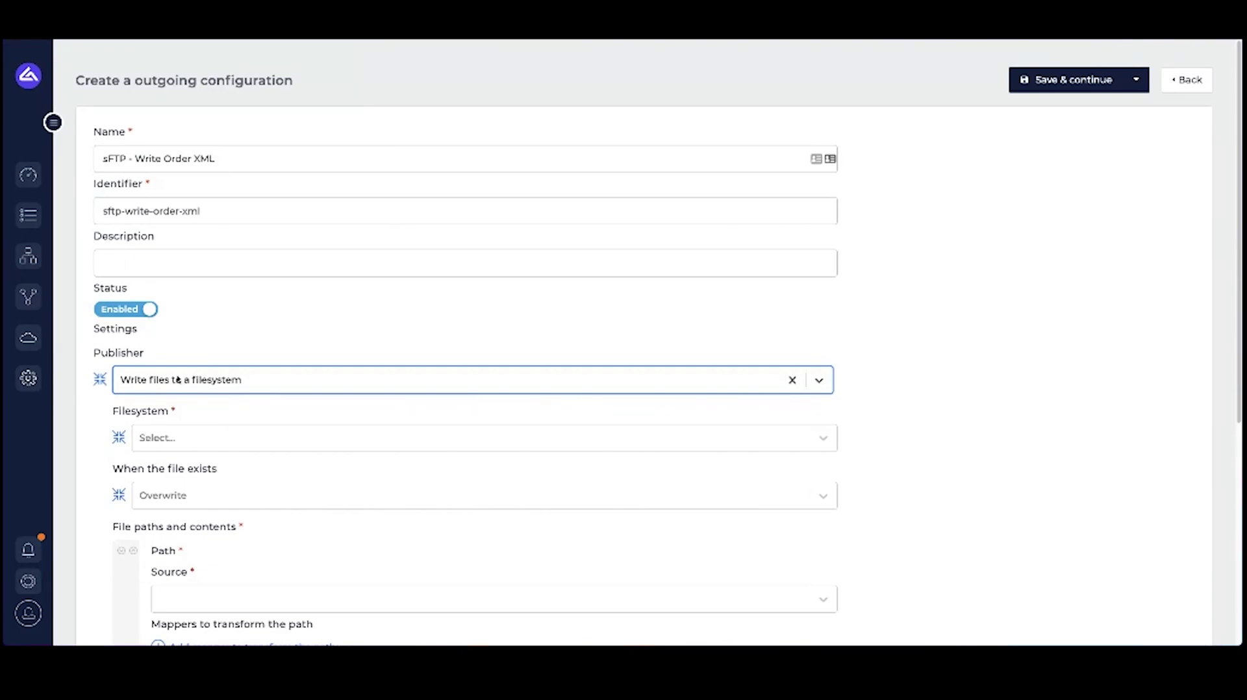
Step: Choose Alumio sFTP as the filesystem the publisher writes its files to
scroll(199, 364, down, 2)
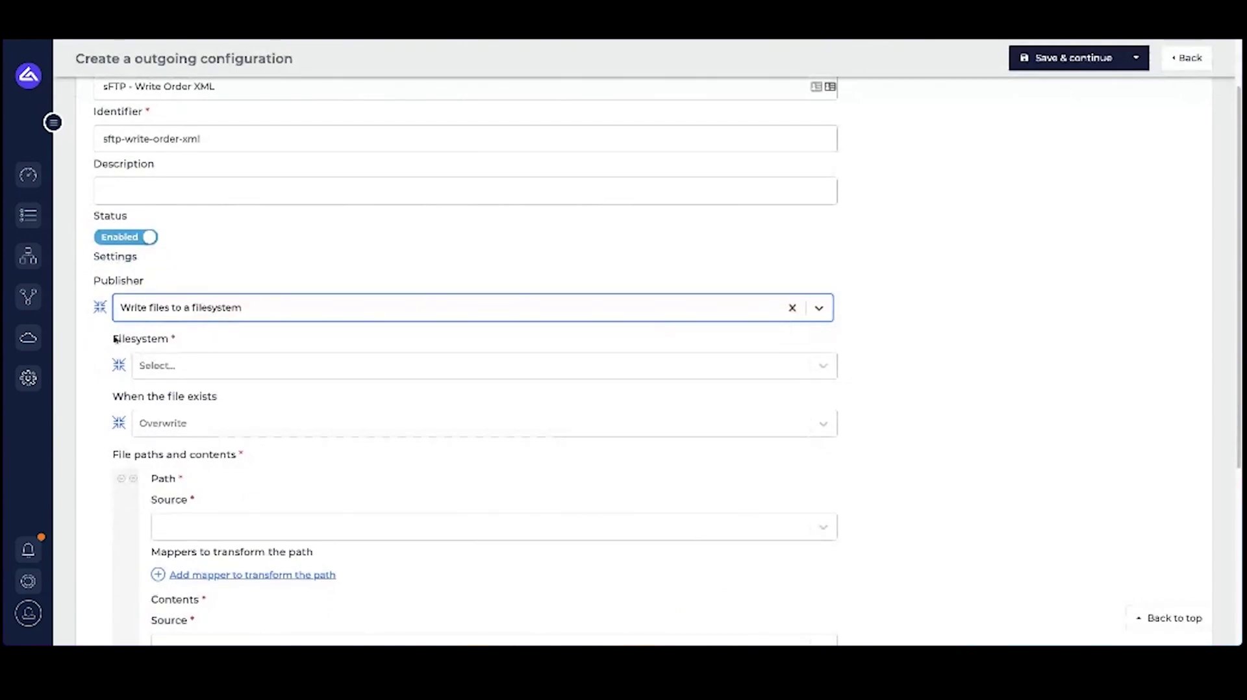
drag(113, 339, 162, 343)
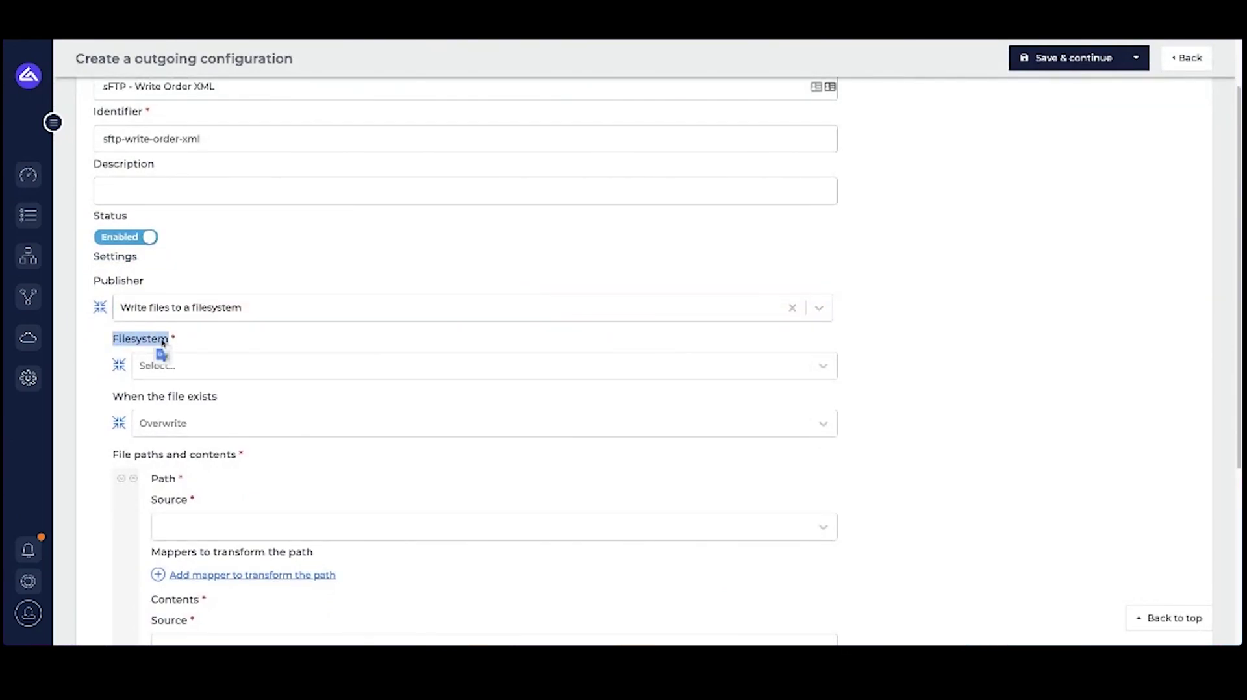
click(192, 362)
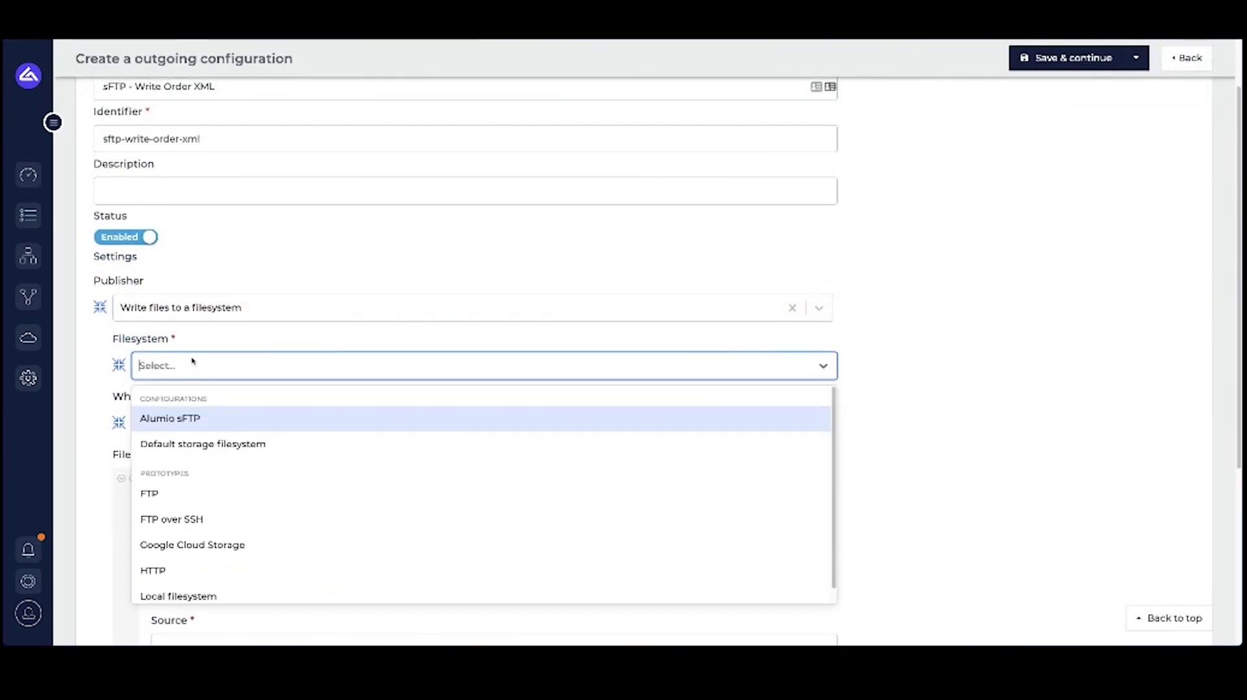
click(167, 419)
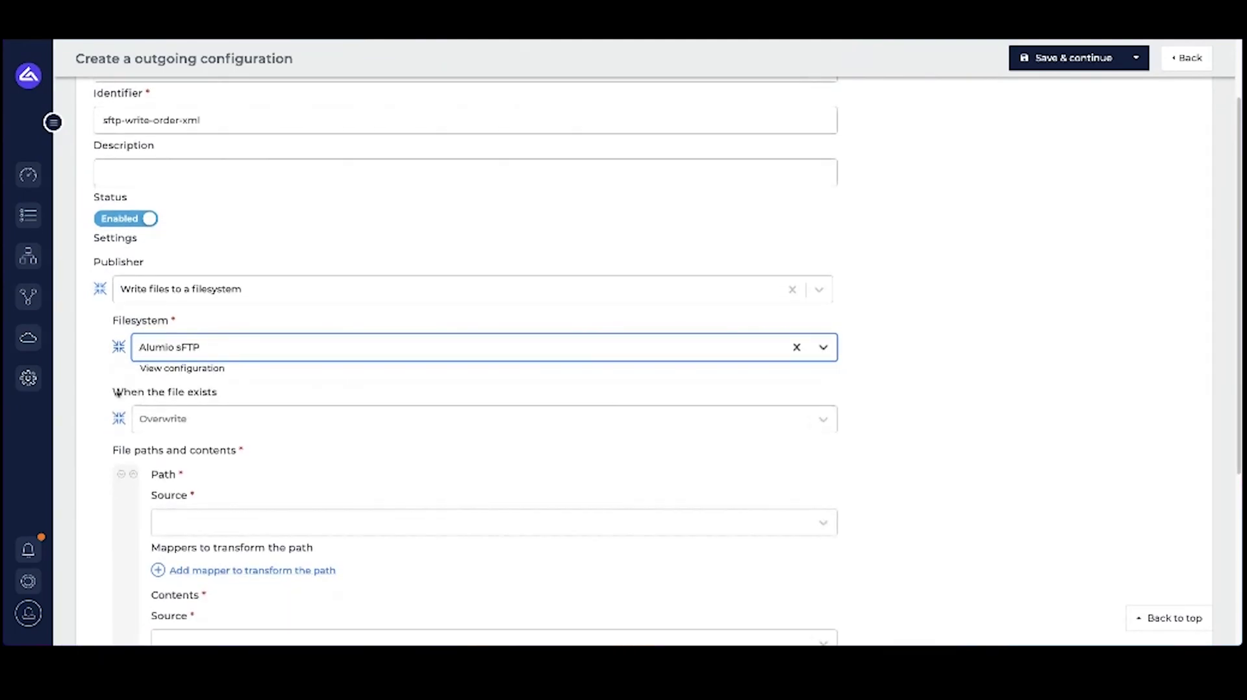
Step: Try adding an increasing number to the filename when the file exists, and clear that choice to restore overwriting
drag(113, 391, 216, 394)
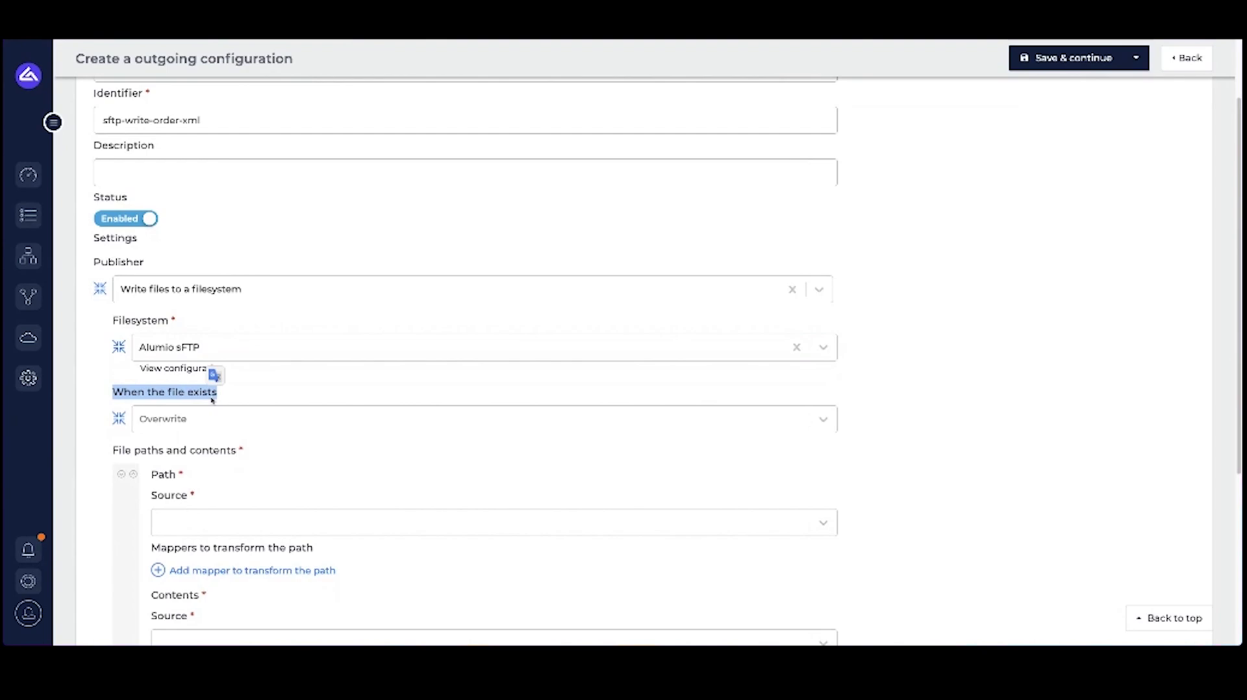
click(194, 418)
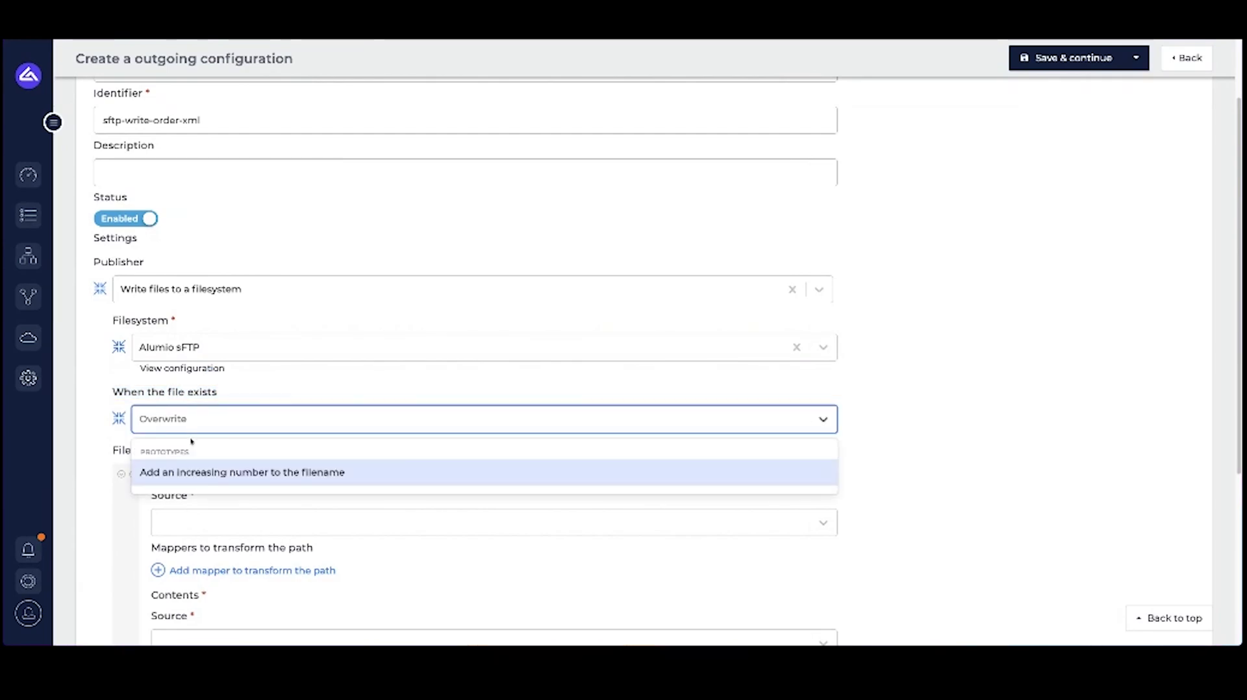
click(190, 448)
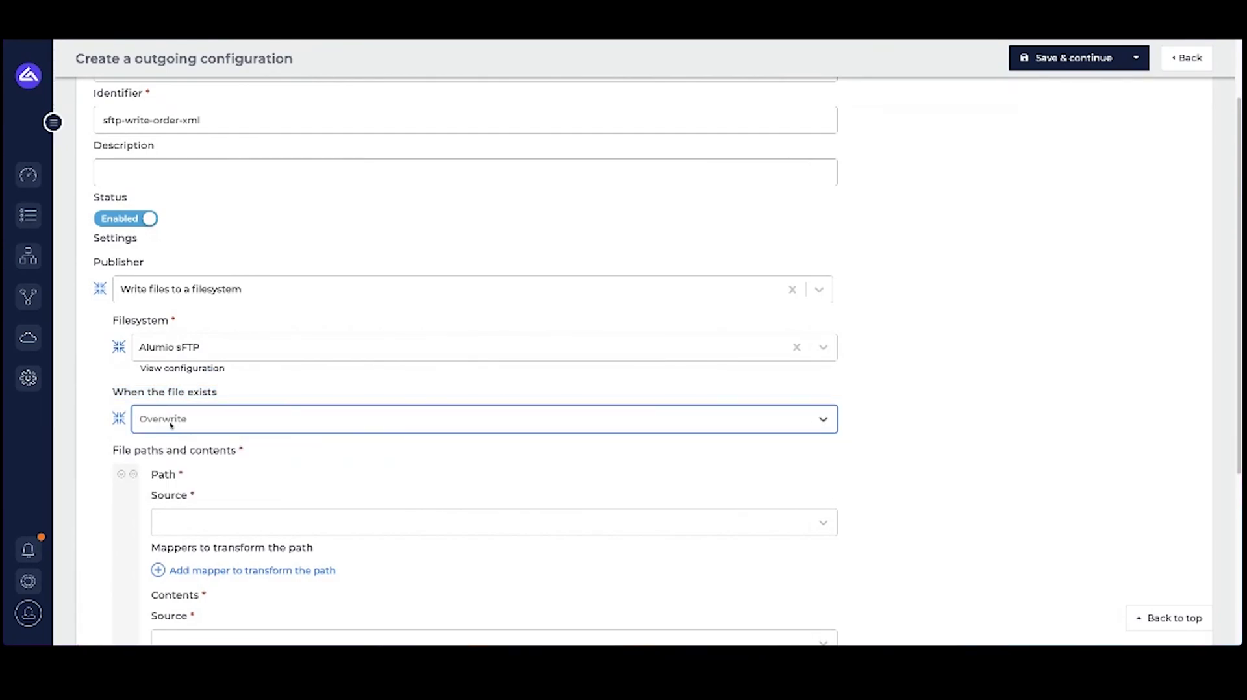
click(171, 423)
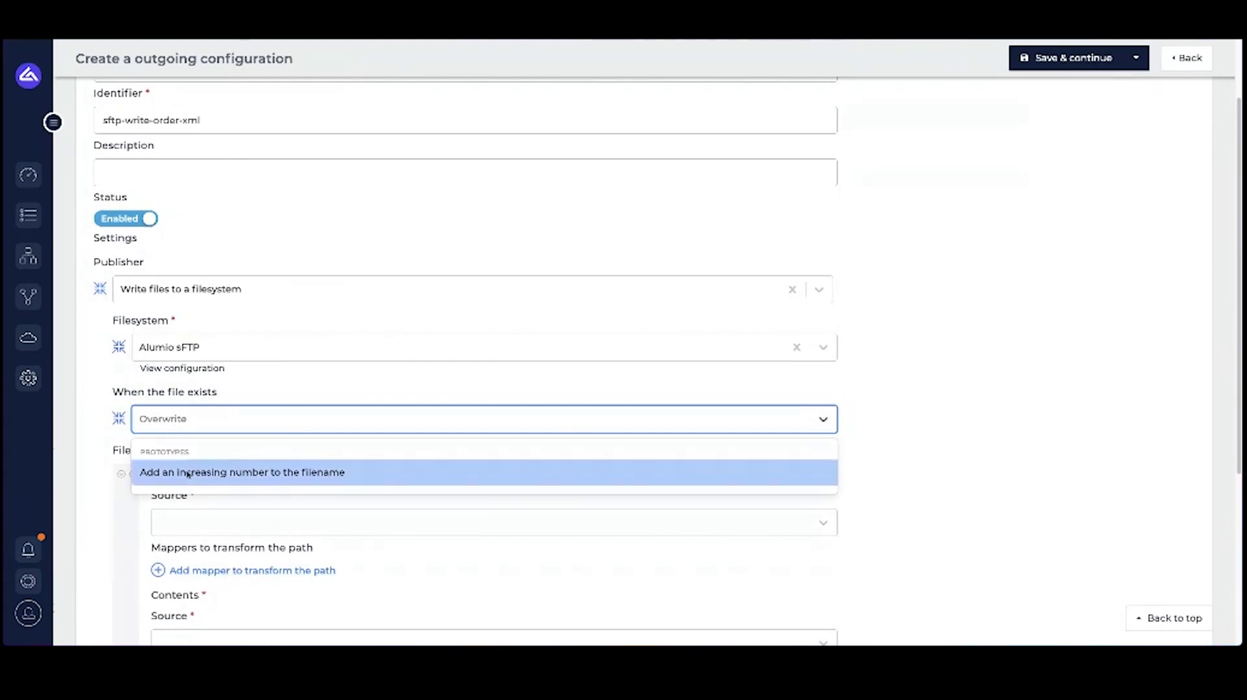
click(188, 473)
scroll(207, 458, down, 1)
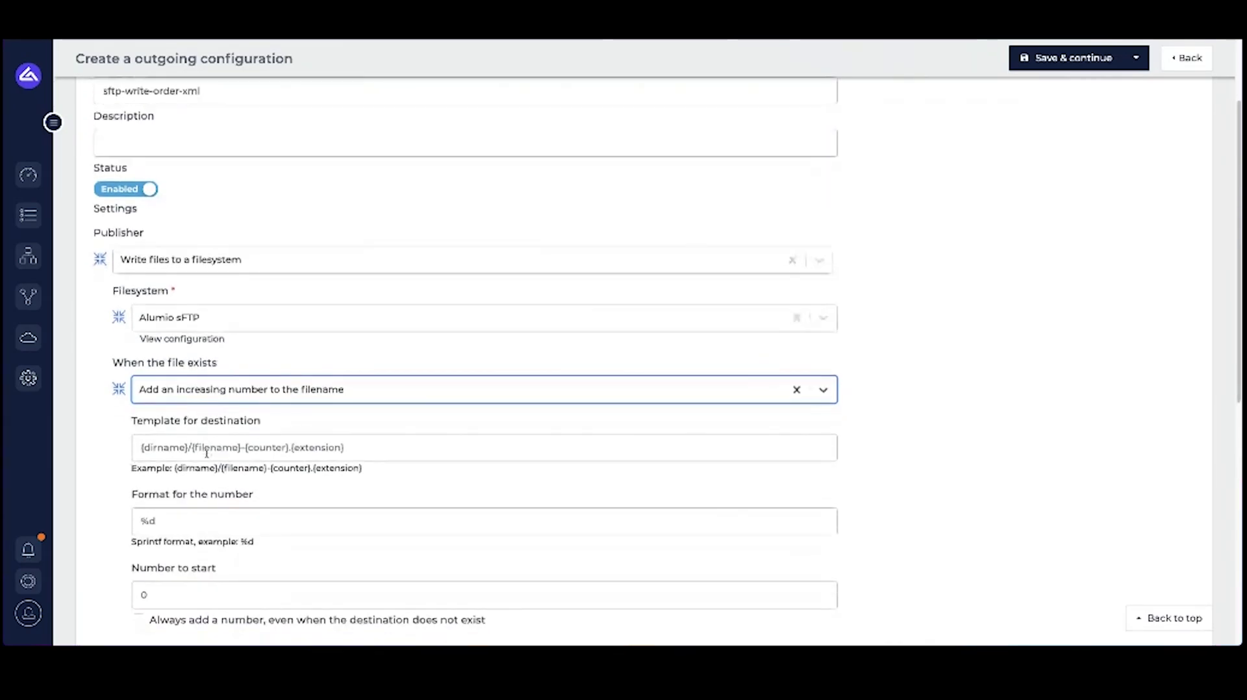
scroll(206, 453, down, 1)
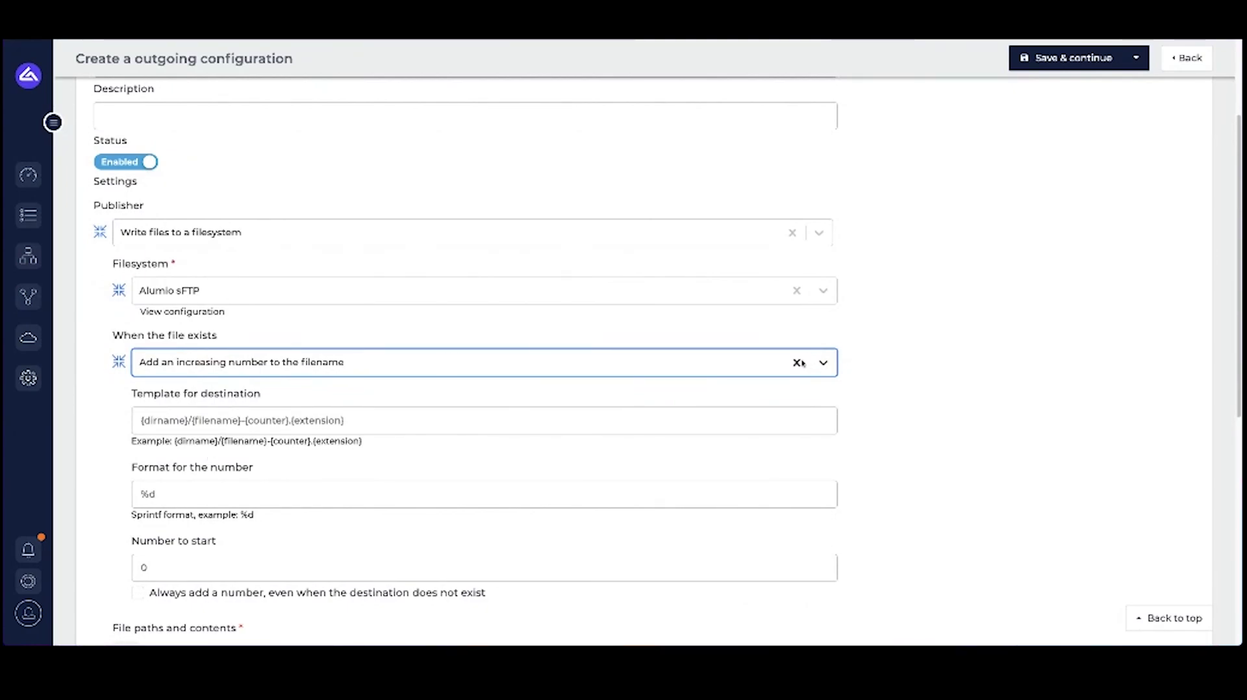
click(801, 363)
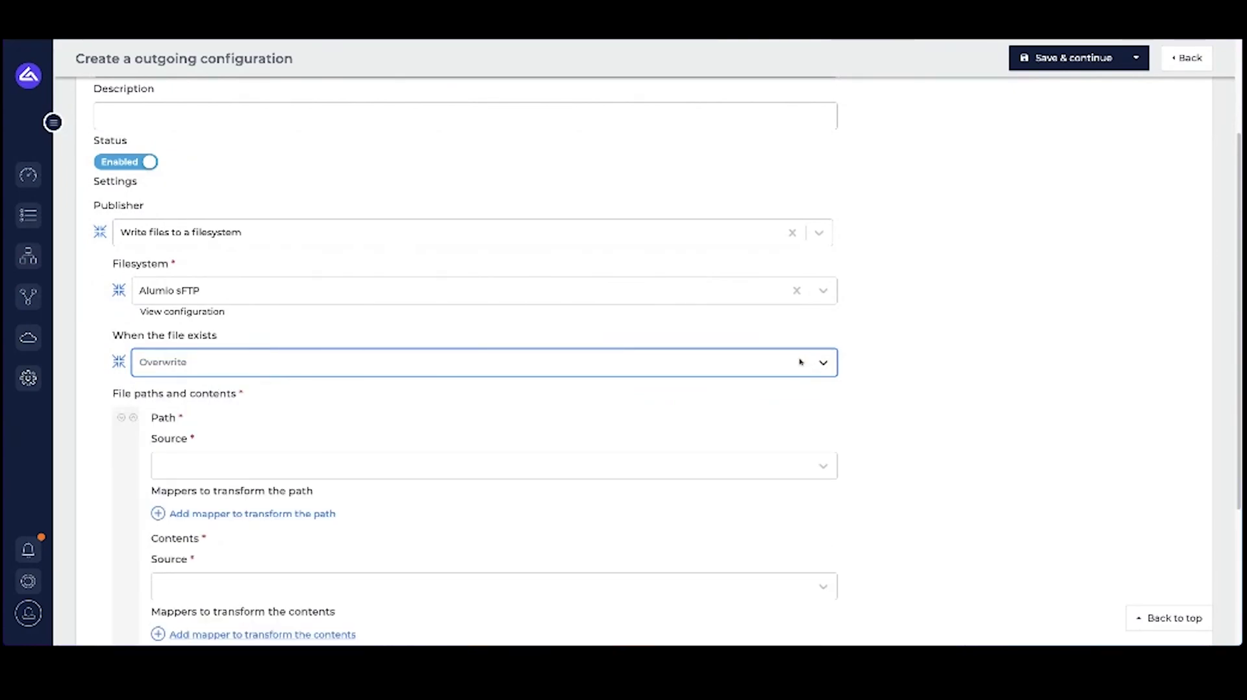
Step: Highlight the path and contents settings of the file to write, and set the path source to "Get path from the data"
scroll(715, 368, down, 3)
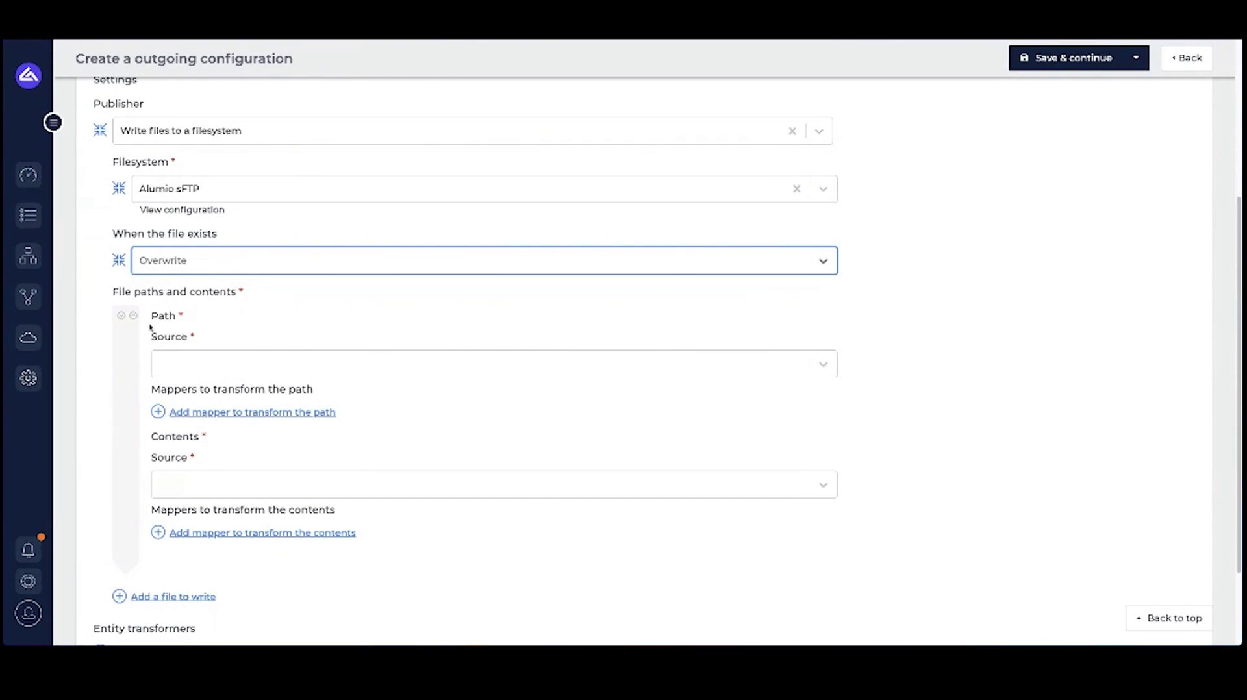
drag(150, 317, 182, 317)
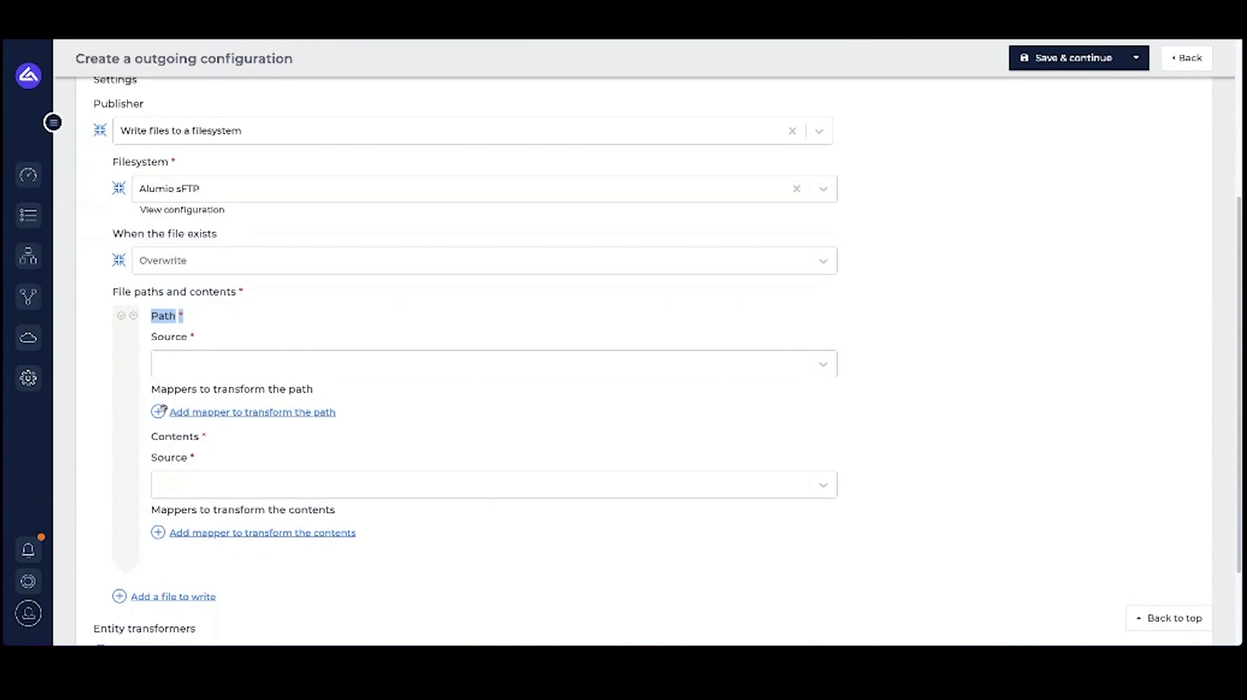
drag(151, 436, 203, 438)
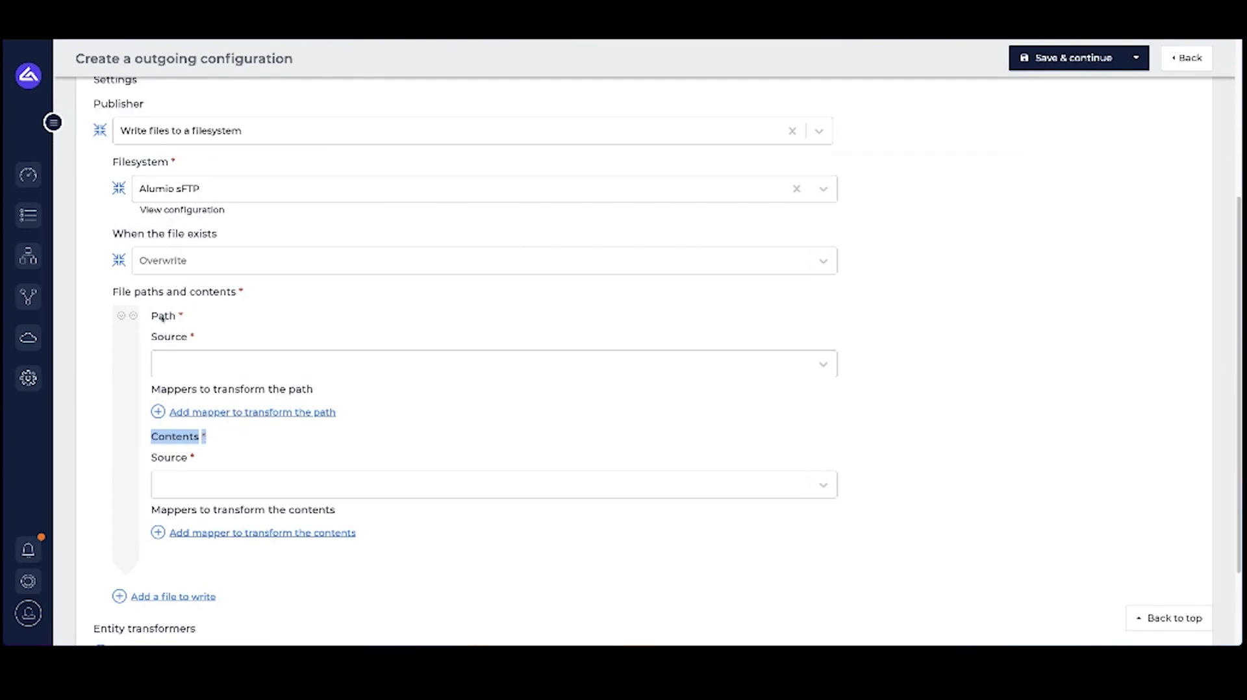
click(188, 370)
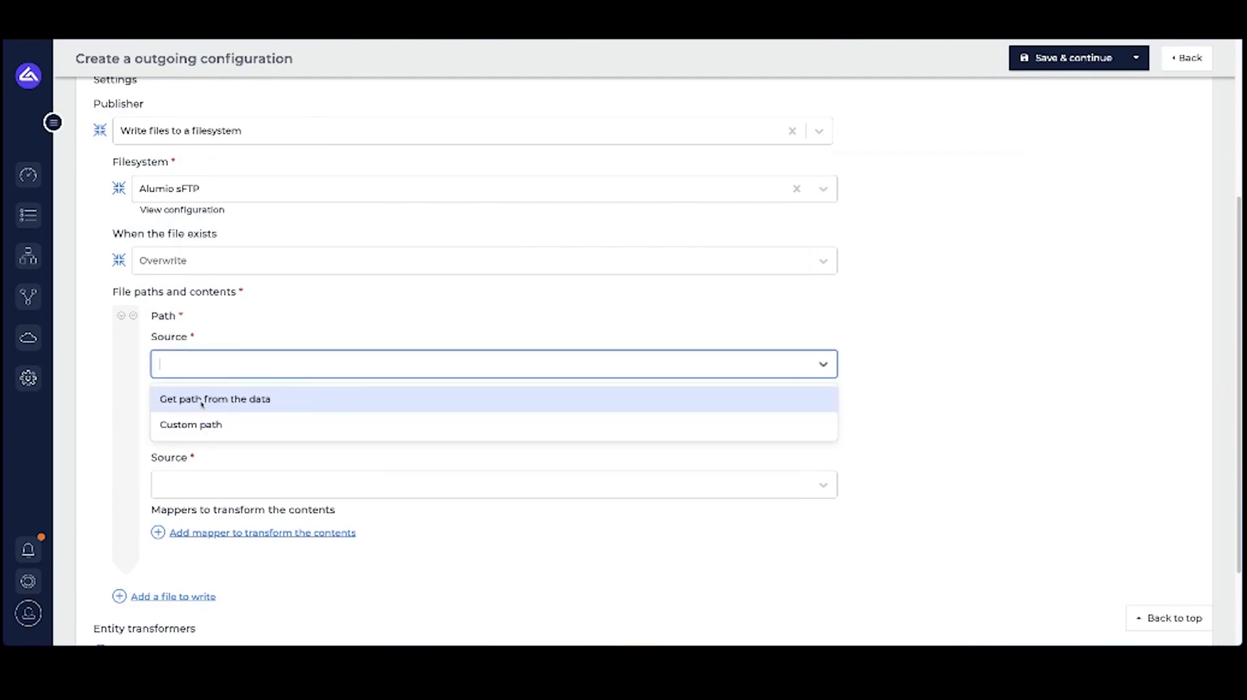
click(194, 399)
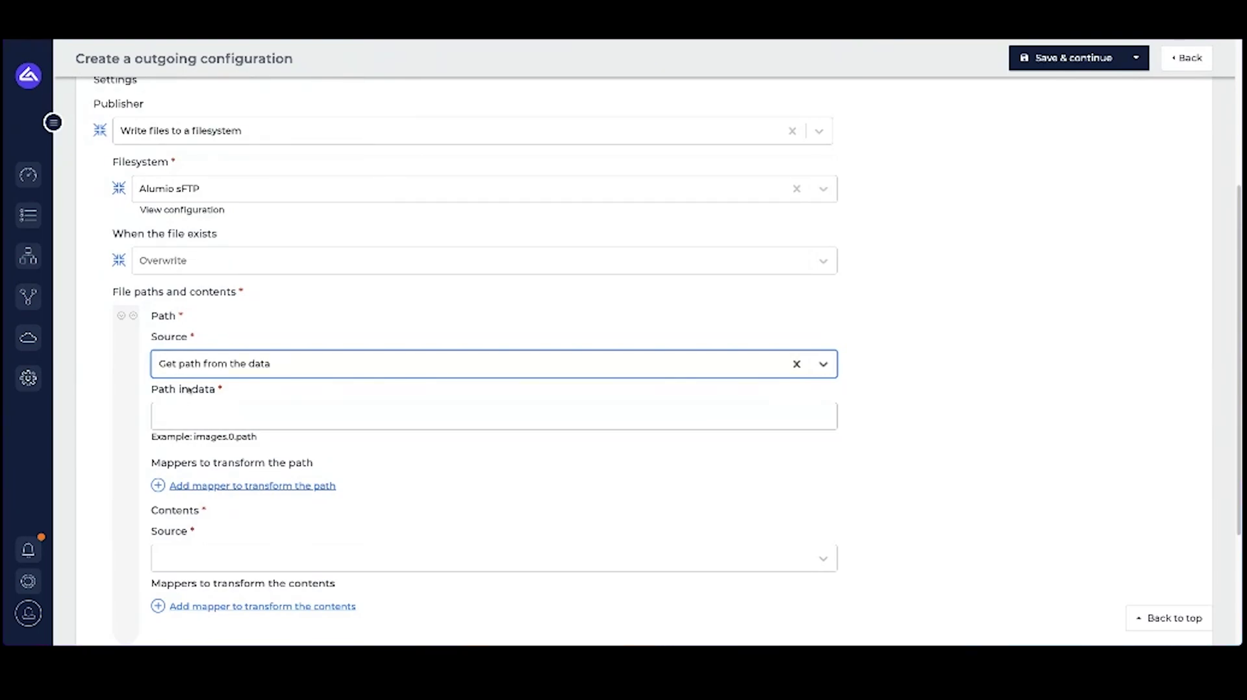
Step: Try the custom path "order.xml" as the file's path source, and switch the source back to "Get path from the data"
key(Down)
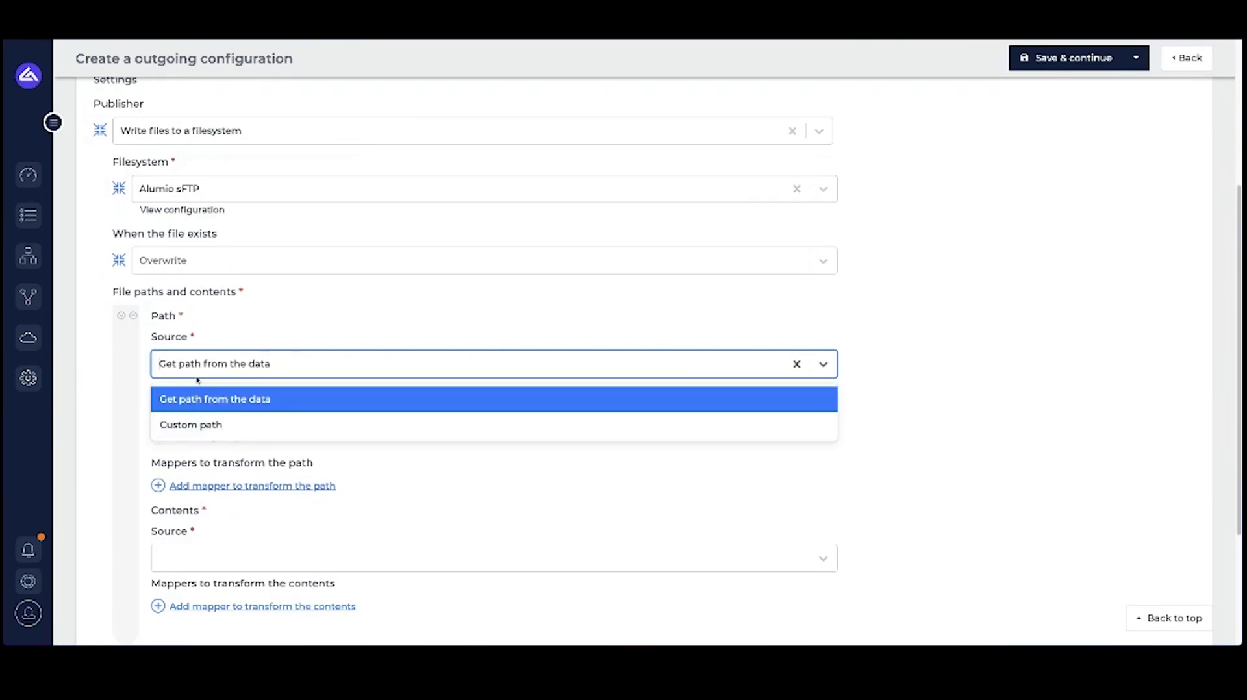
click(199, 376)
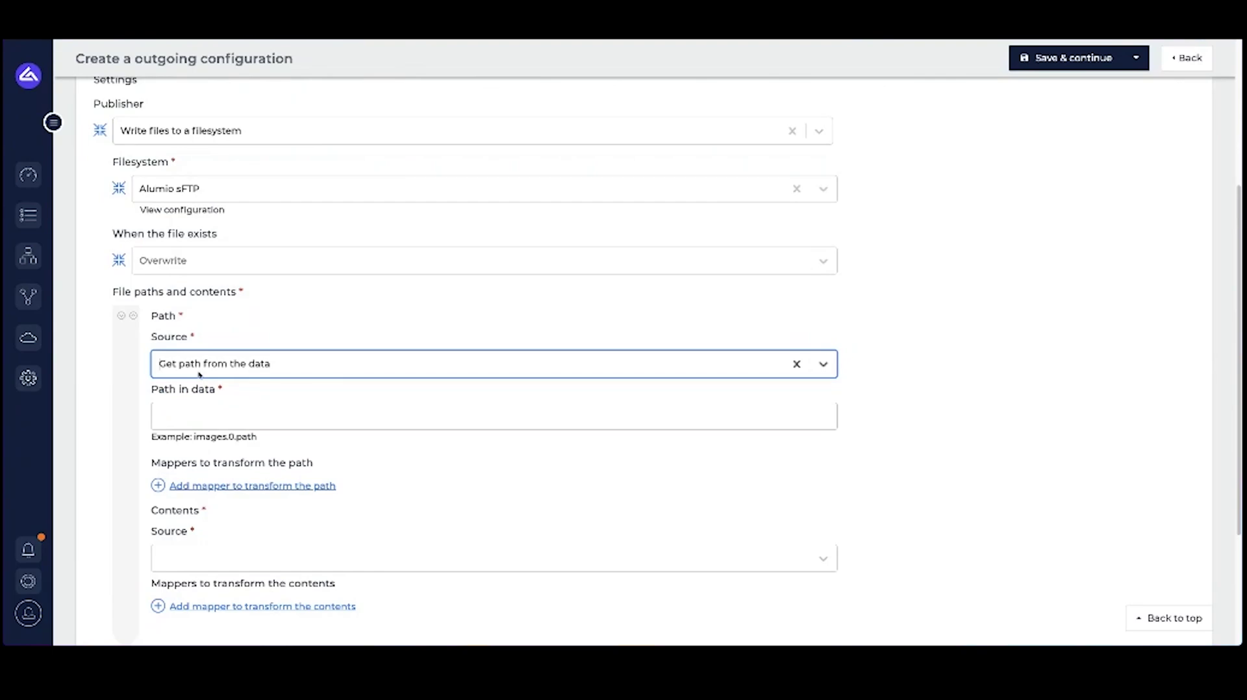
click(199, 375)
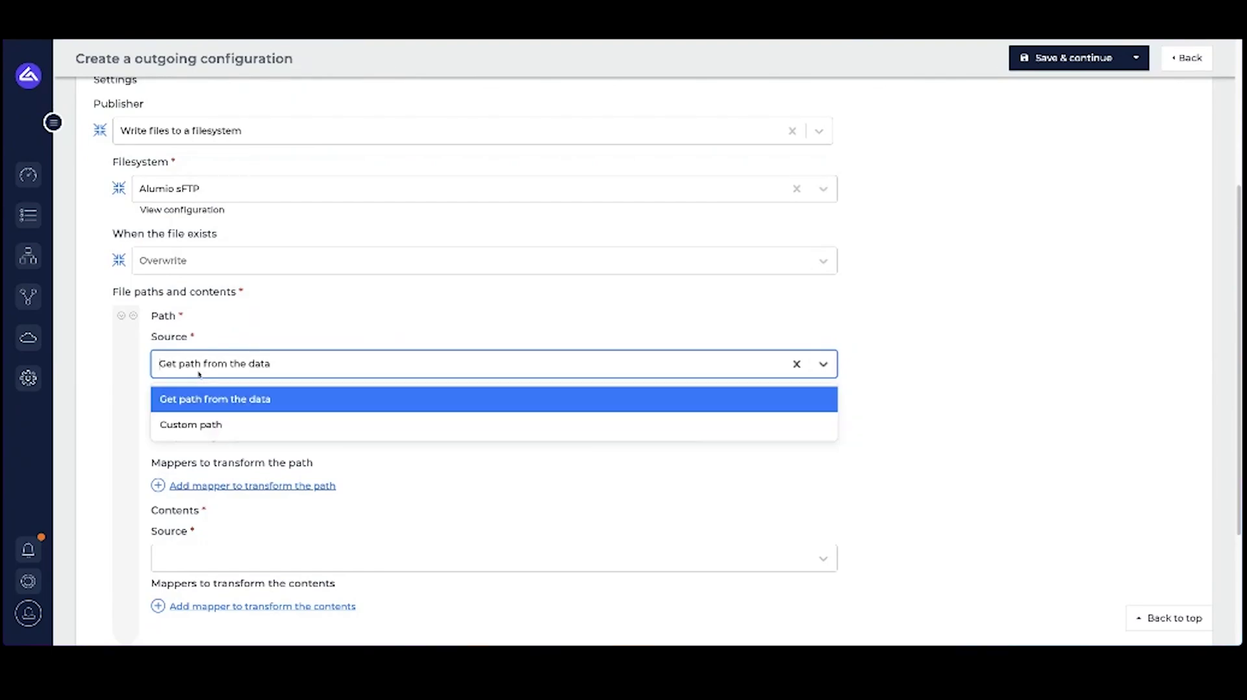
click(204, 414)
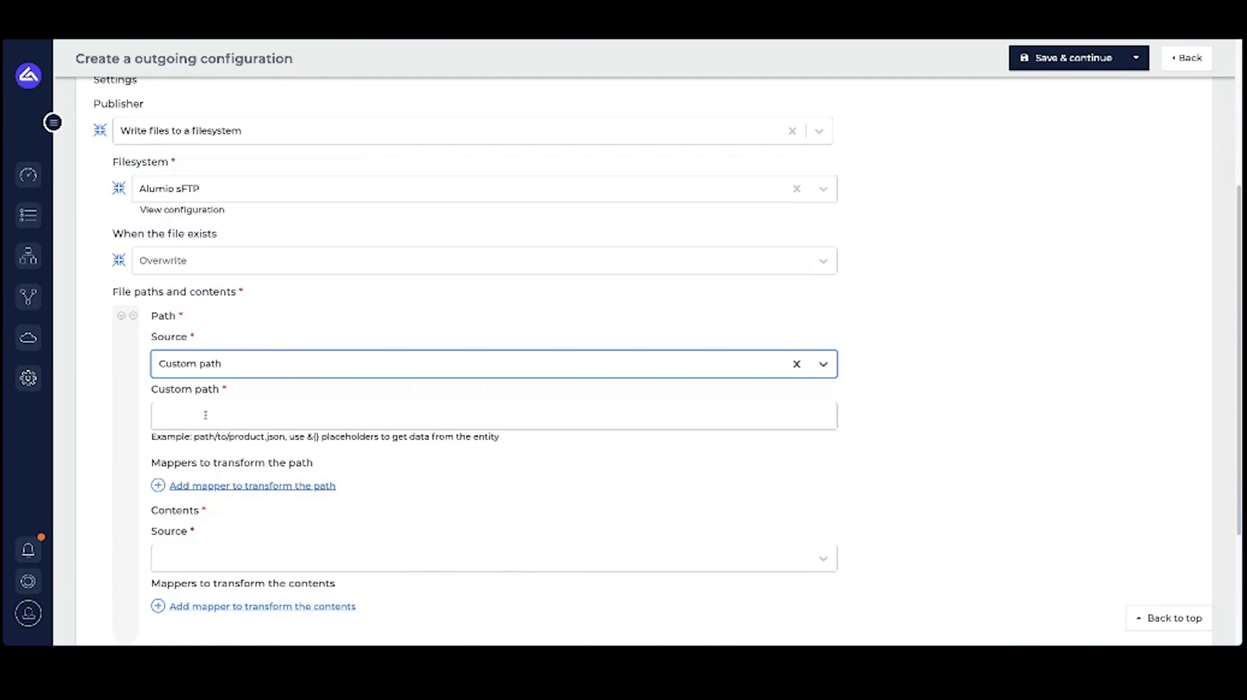
click(208, 410)
text(order.xml)
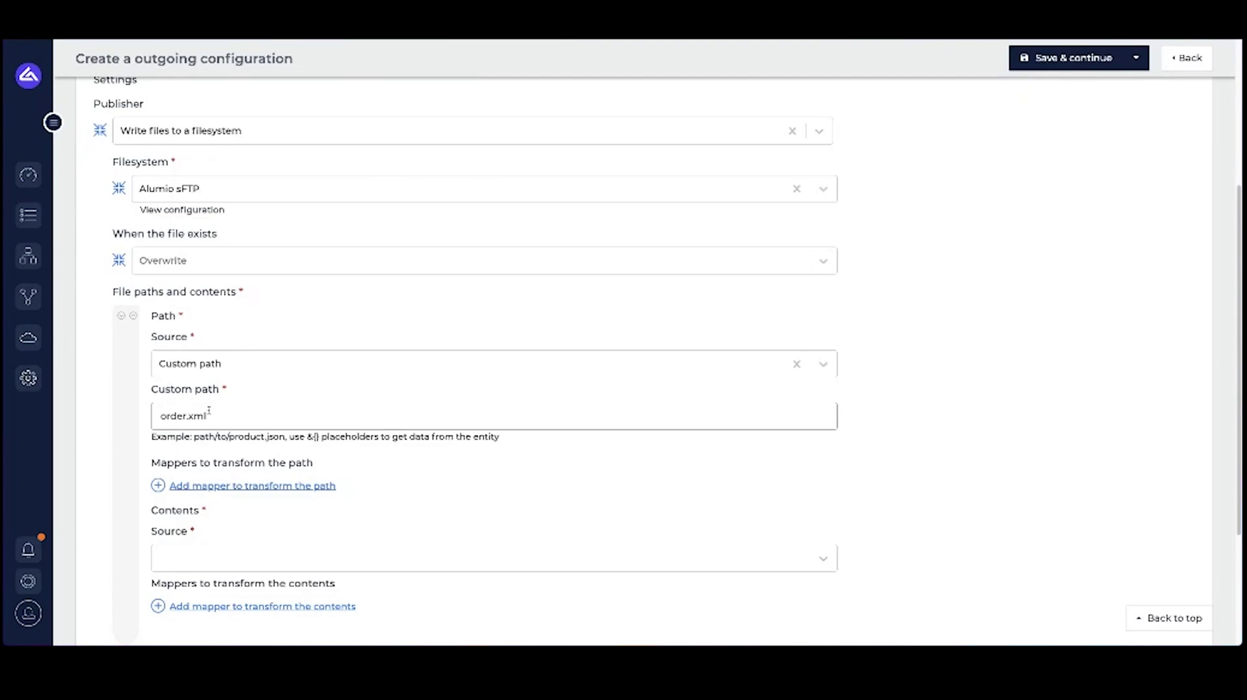
click(260, 364)
click(244, 395)
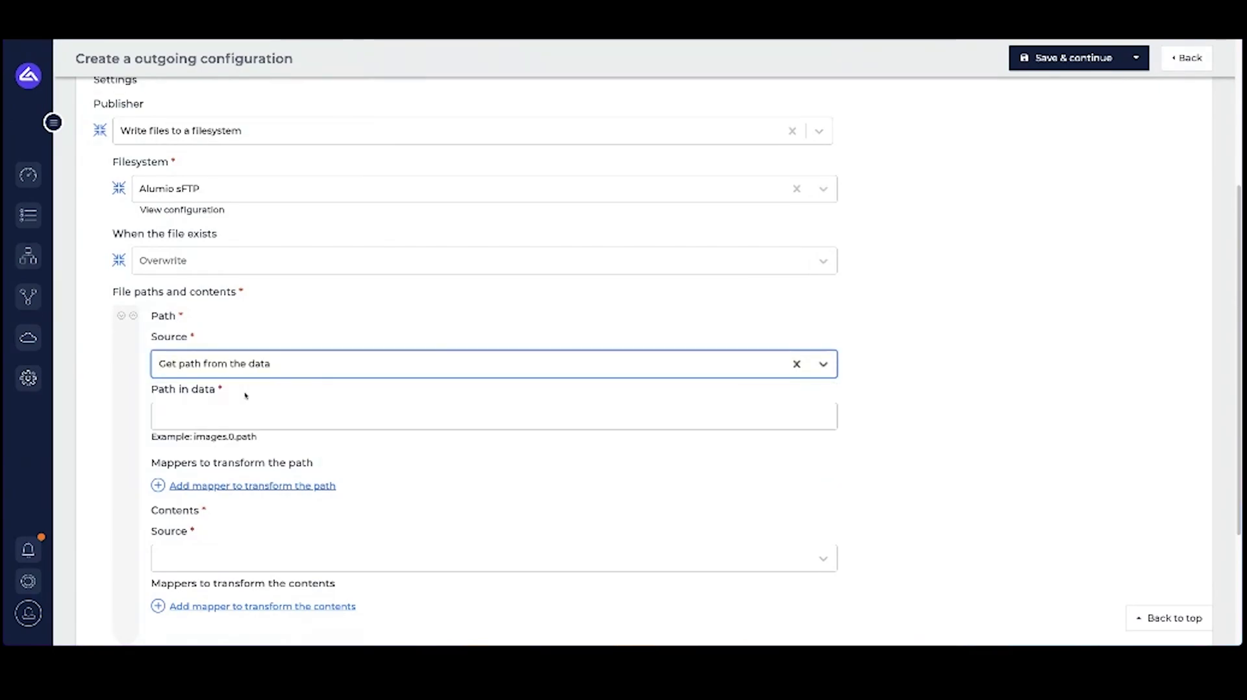
Step: Try "orderNumber" as the path in the data that supplies the file's path
click(221, 409)
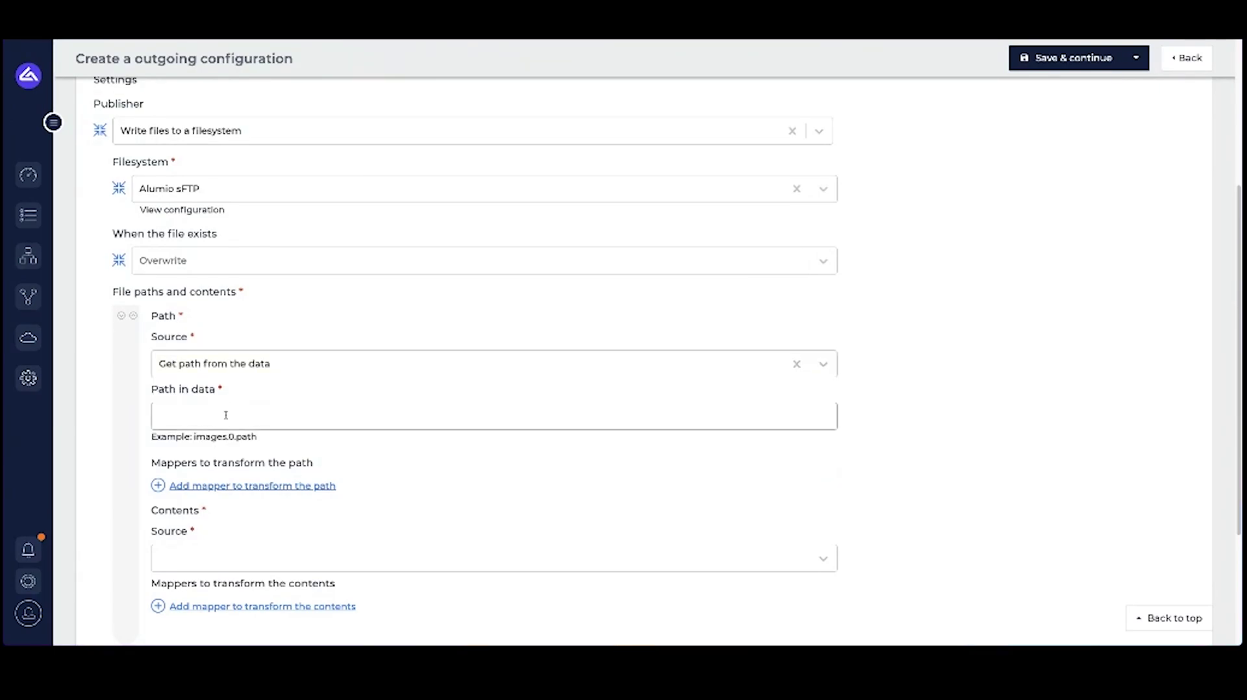
text(orderNumber)
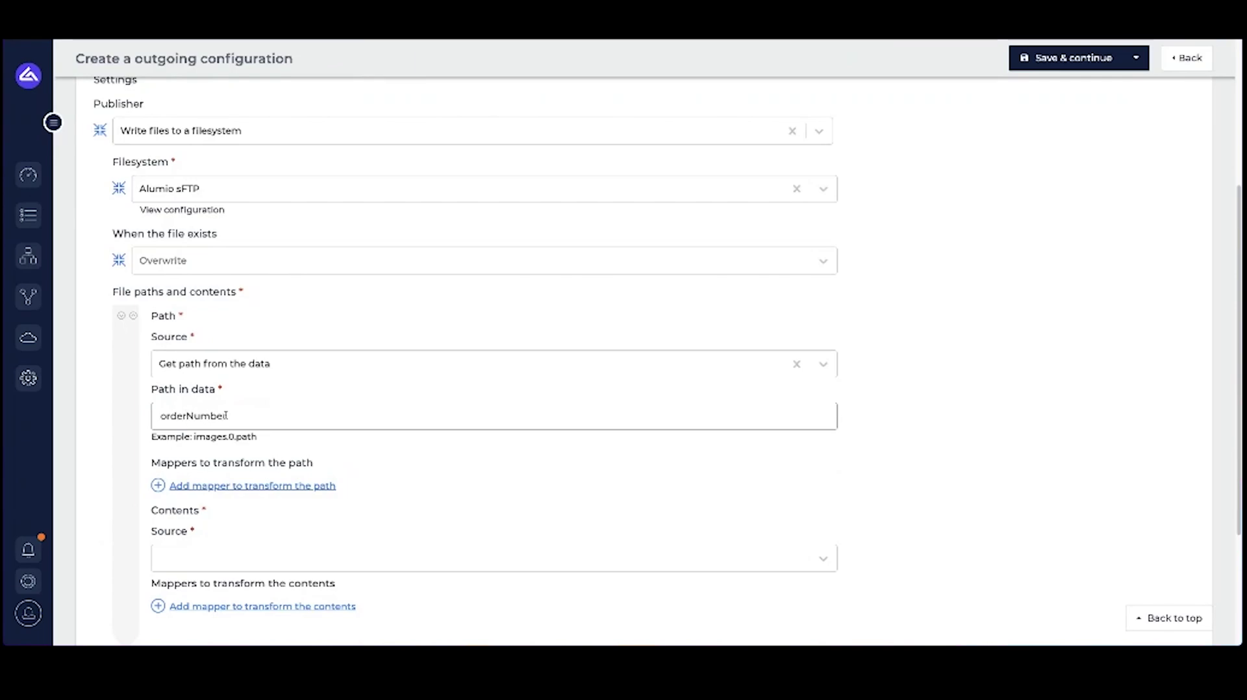
double_click(199, 418)
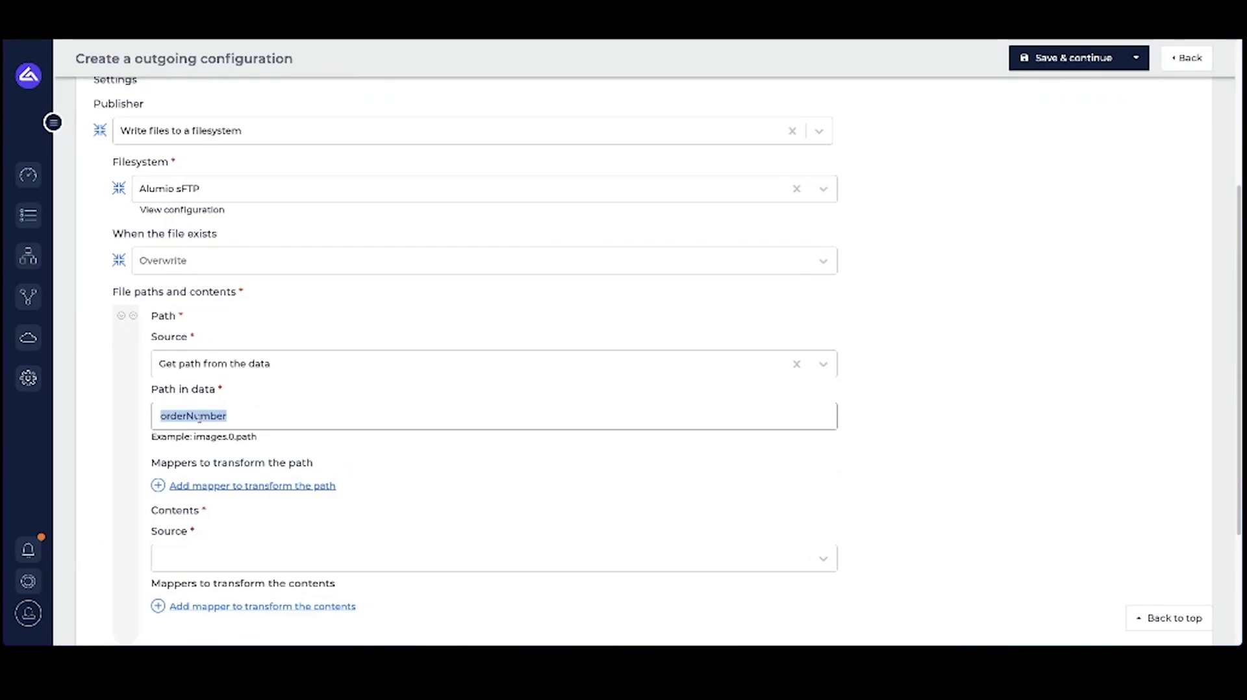
Step: Add a mapper entry for the path, and switch the path source to the custom path "order-&{orderNumber}.xml"
scroll(199, 417, down, 3)
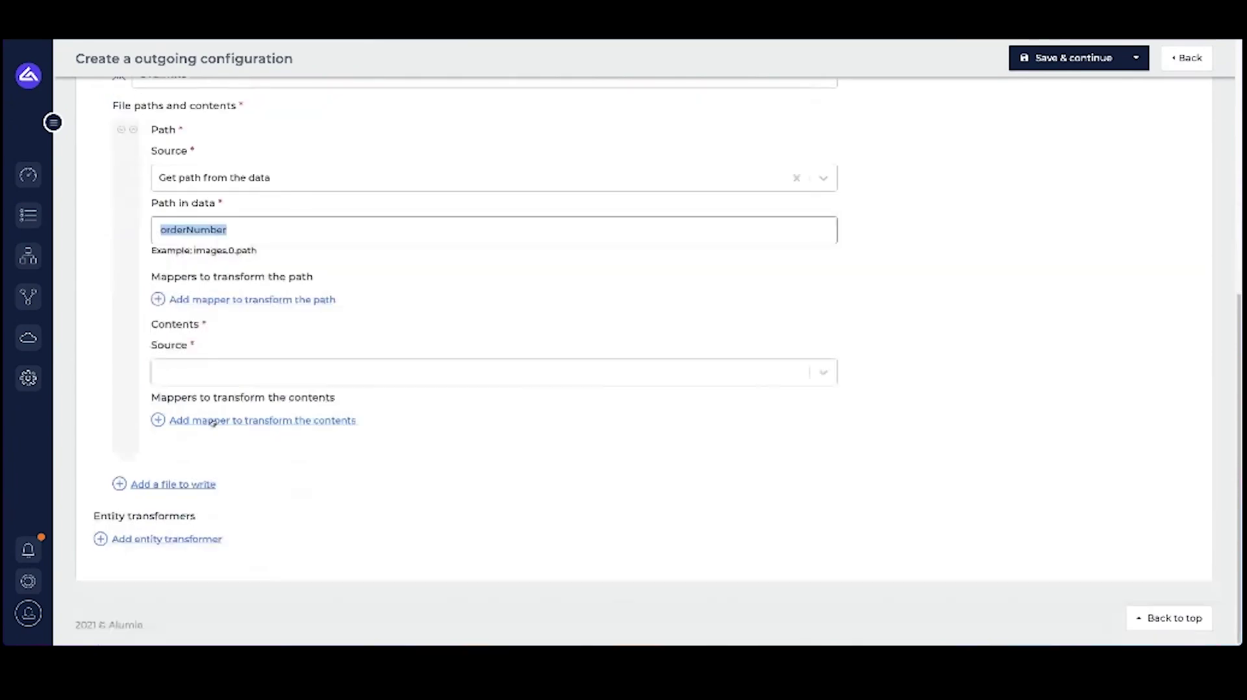
click(192, 301)
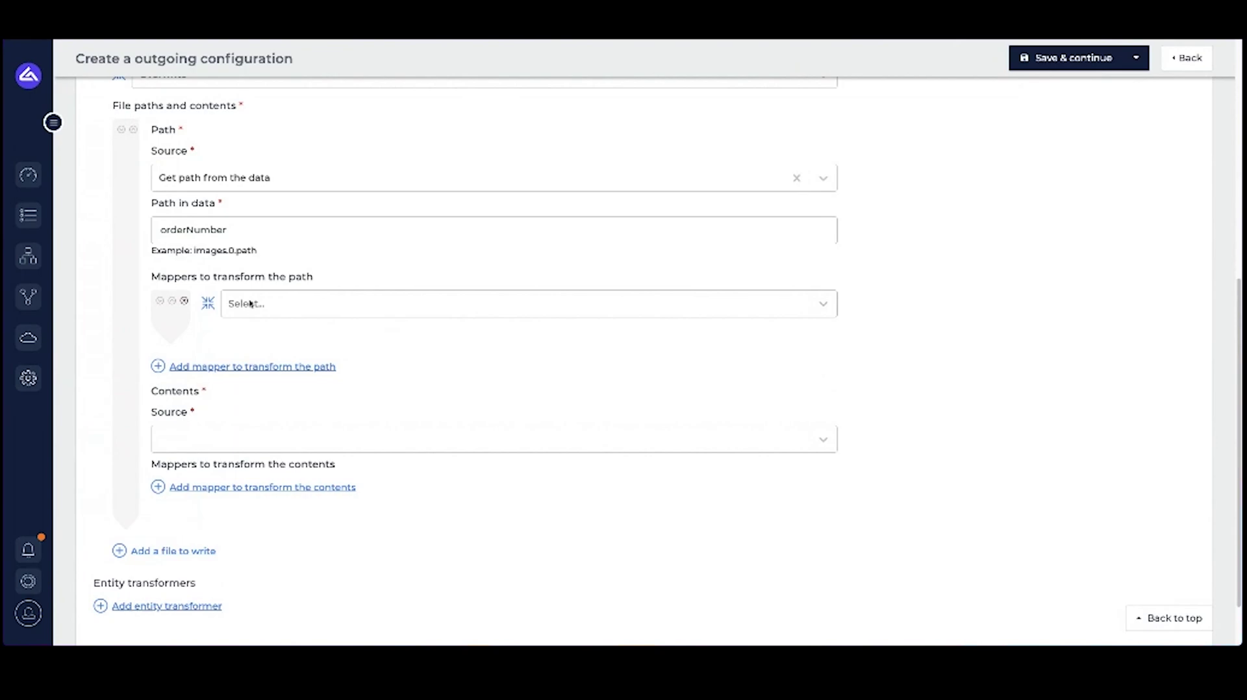
click(242, 180)
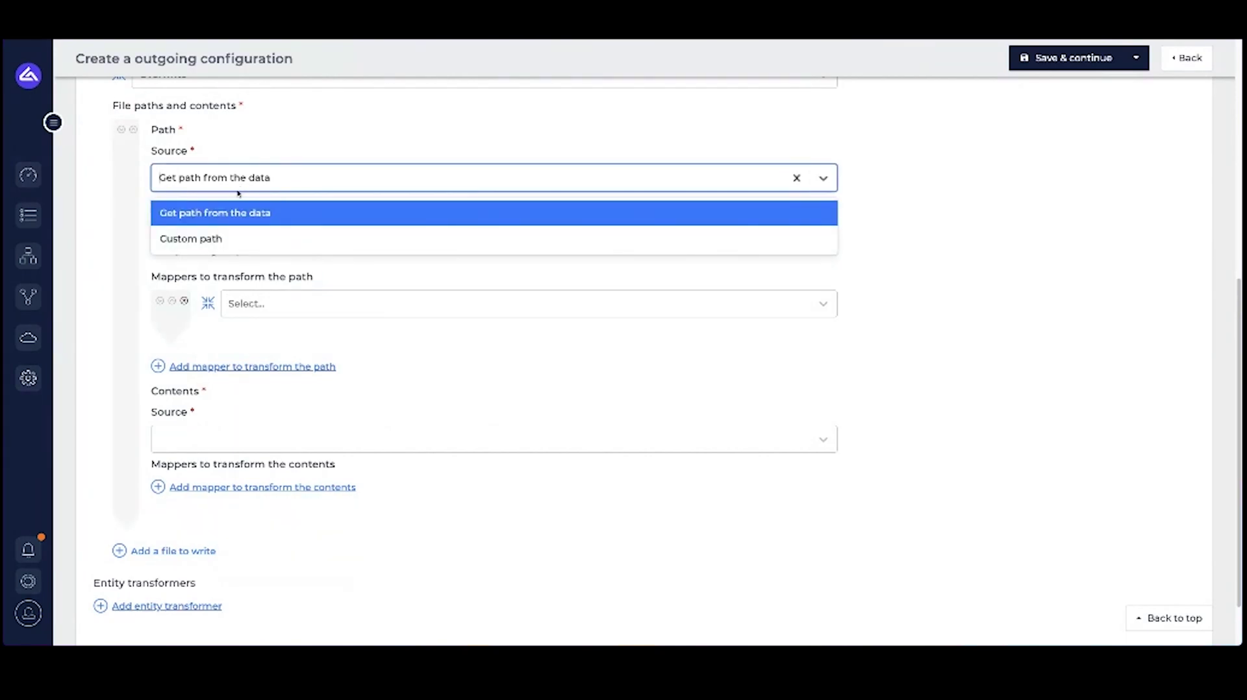
click(203, 239)
key(ctrl+a)
key(BackSpace)
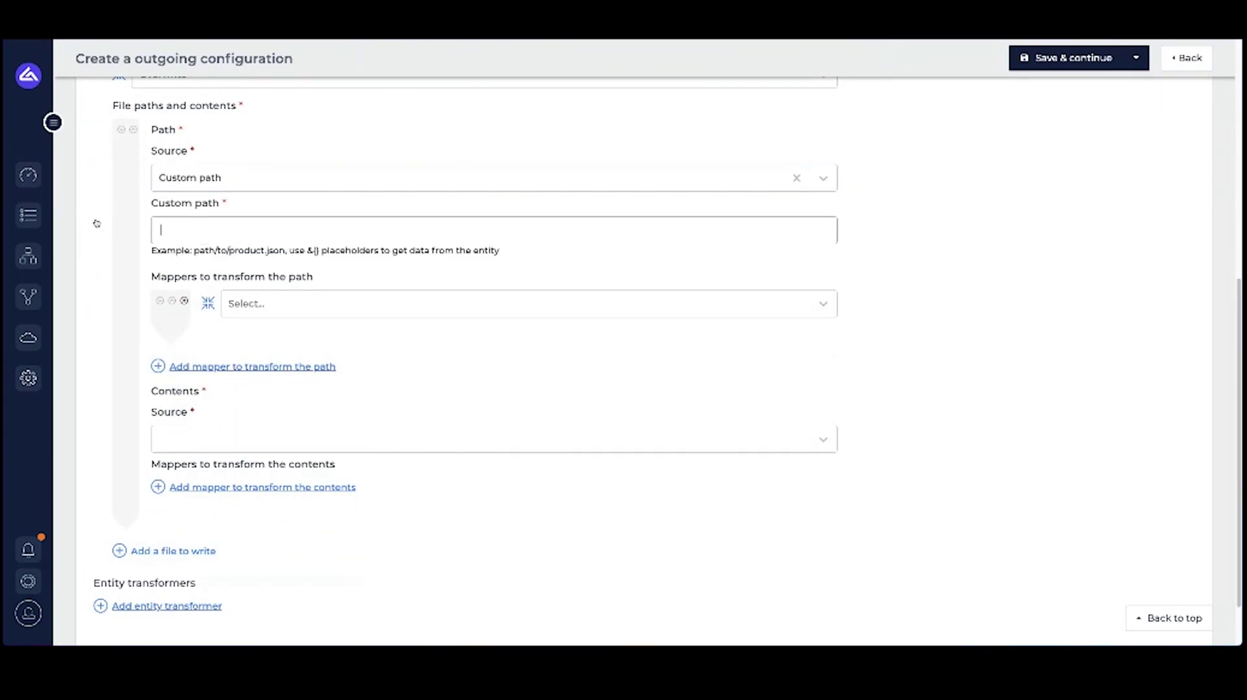
text(order-&{orderNumber}.xml)
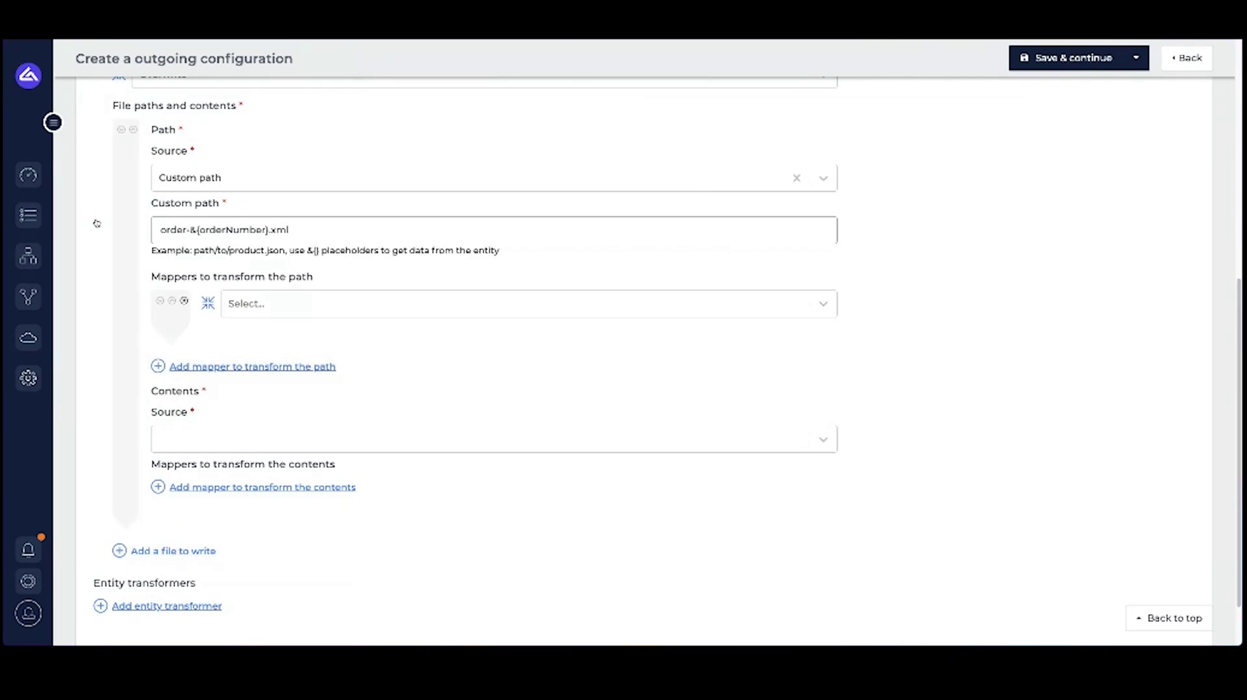
drag(158, 230, 291, 230)
click(187, 231)
Step: Make the path mapper a String: Prepend mapper that puts "alumio-" in front of the filename
click(263, 303)
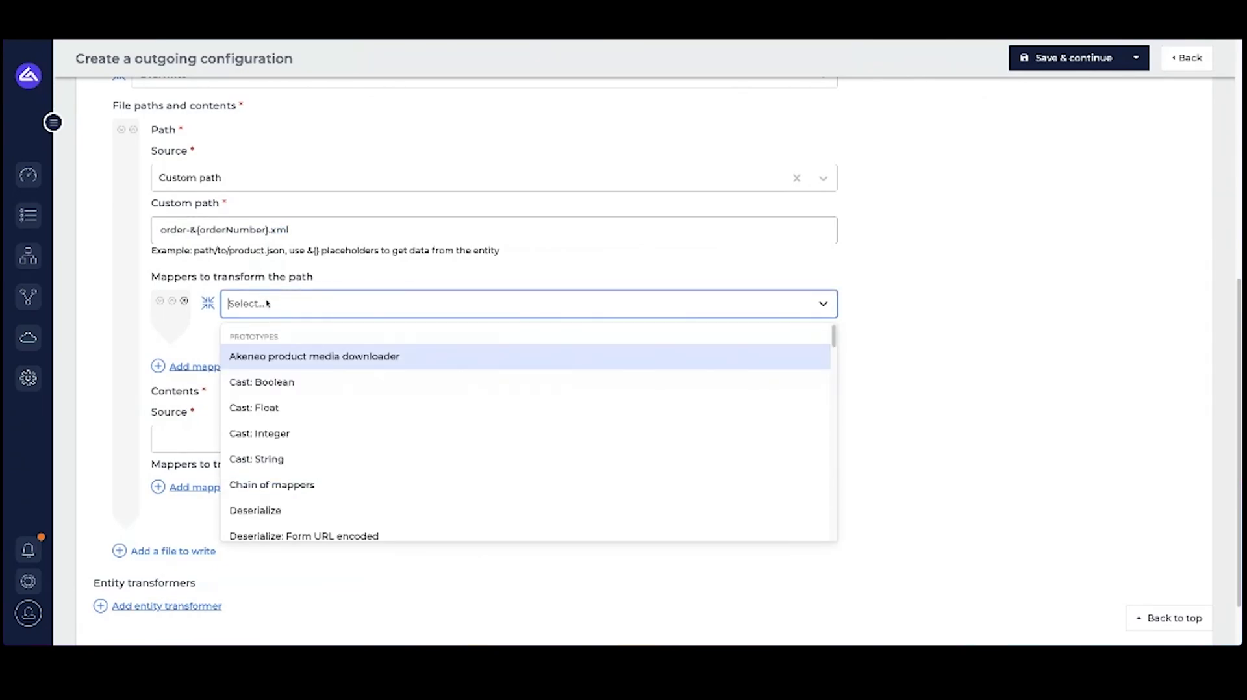
text(prep)
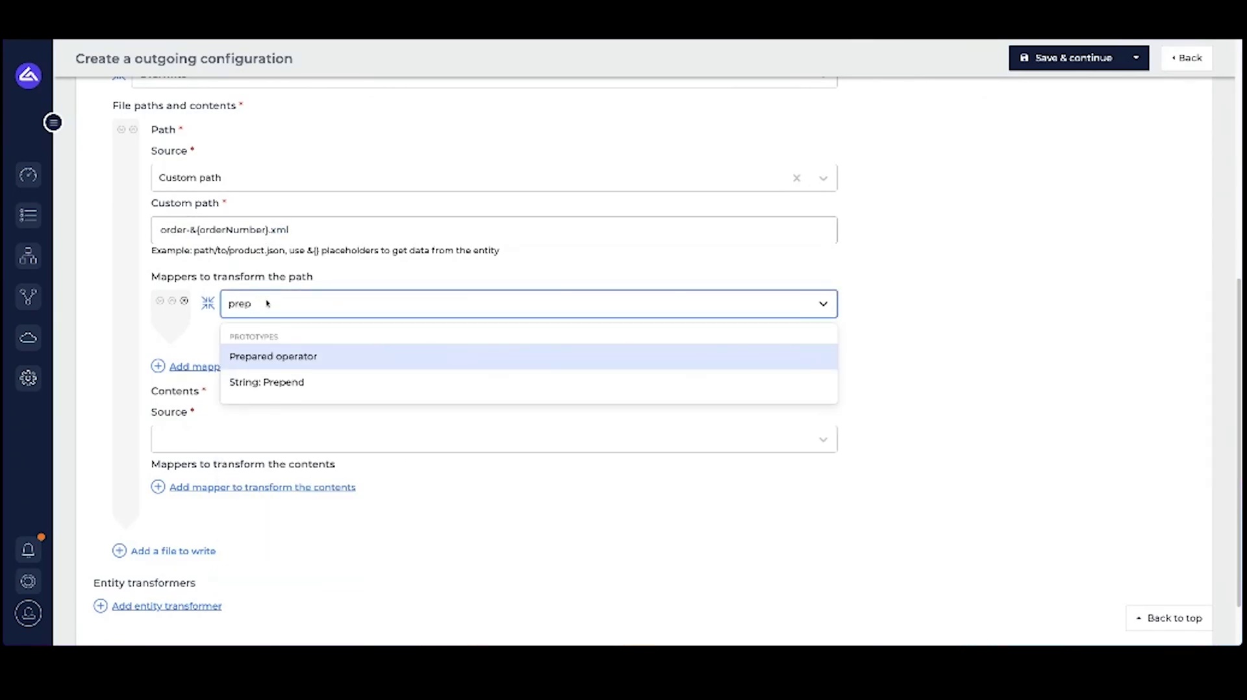
key(Down)
key(Return)
click(272, 354)
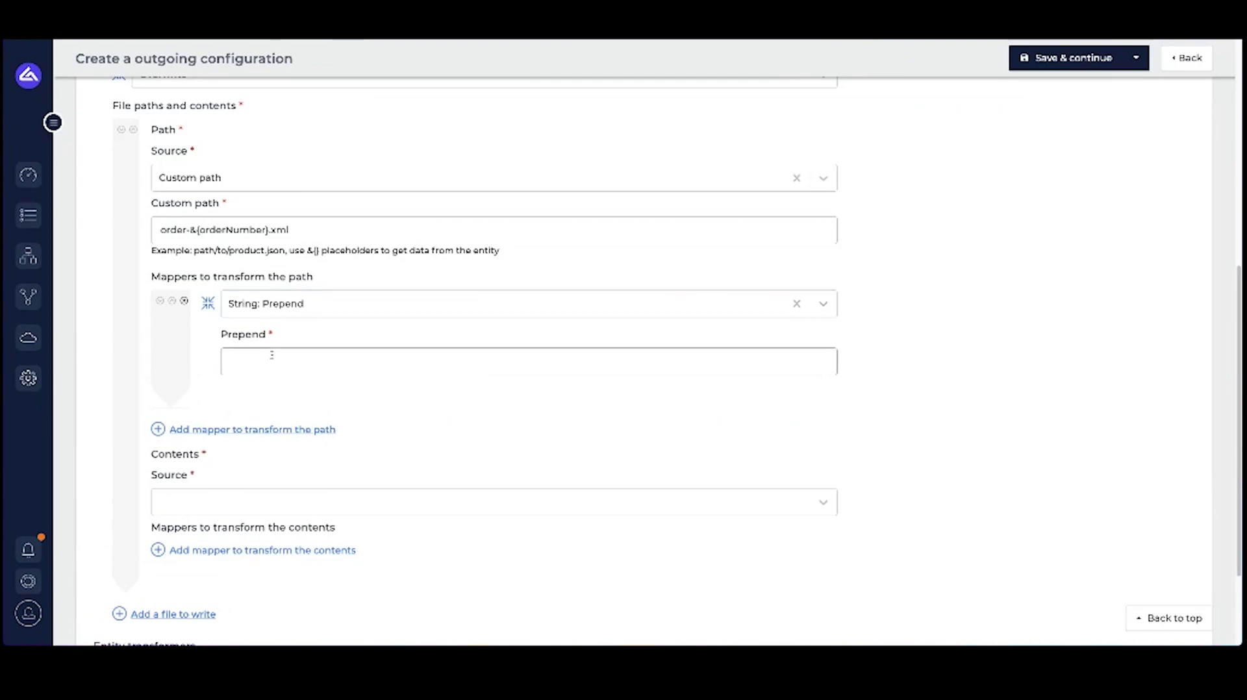
text(alumio-)
Step: Set the contents source to "Get contents from the data" with "orderXml" as the path in data
scroll(260, 445, down, 2)
click(182, 371)
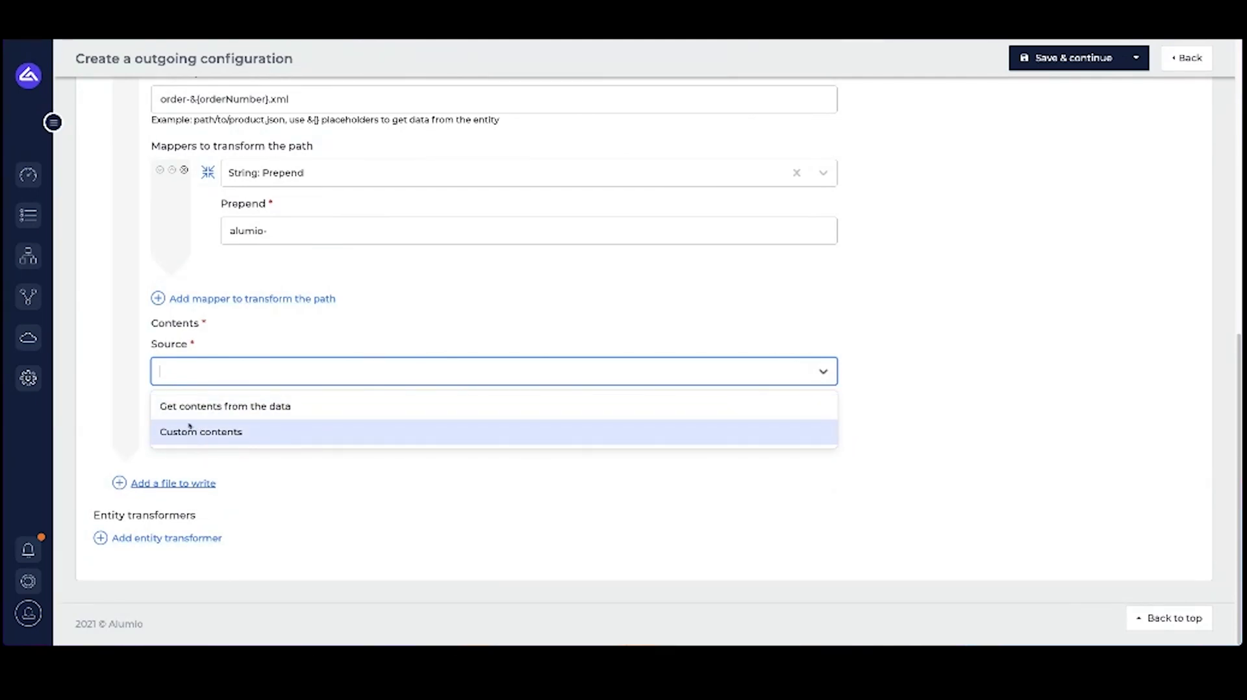
click(195, 406)
click(205, 412)
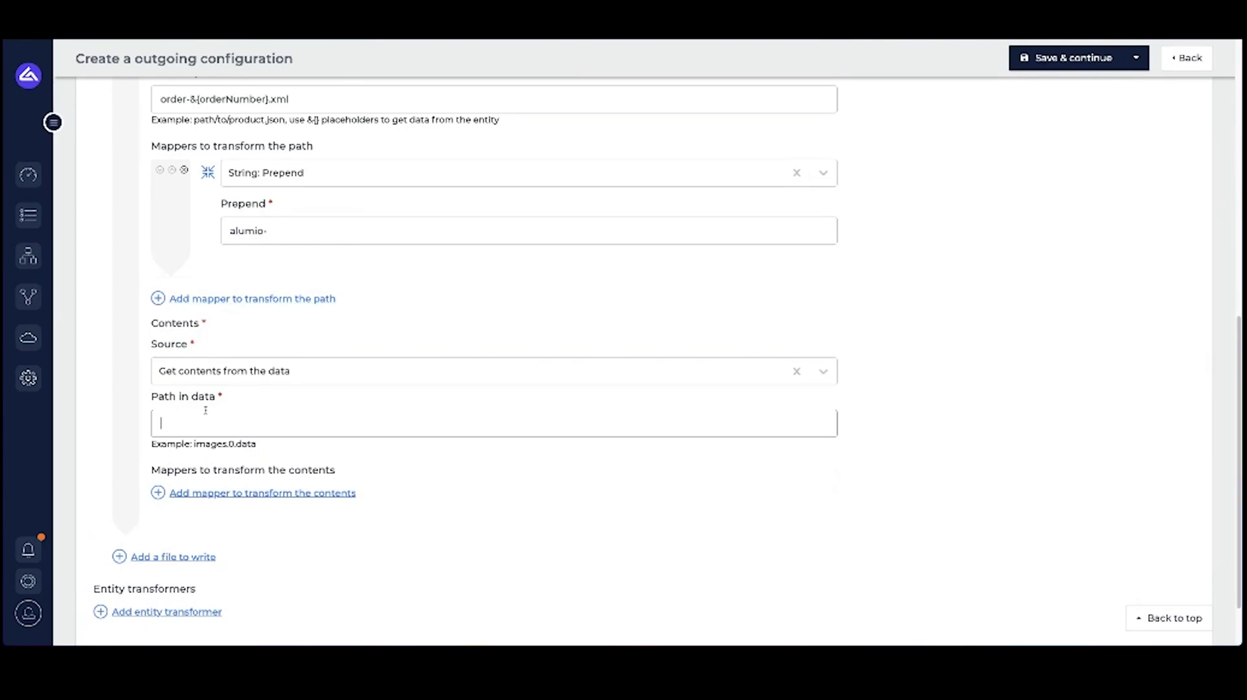
text(orderXml)
Step: Add a Serialize mapper with the XML serializer to the file contents, and save the outgoing configuration
click(181, 494)
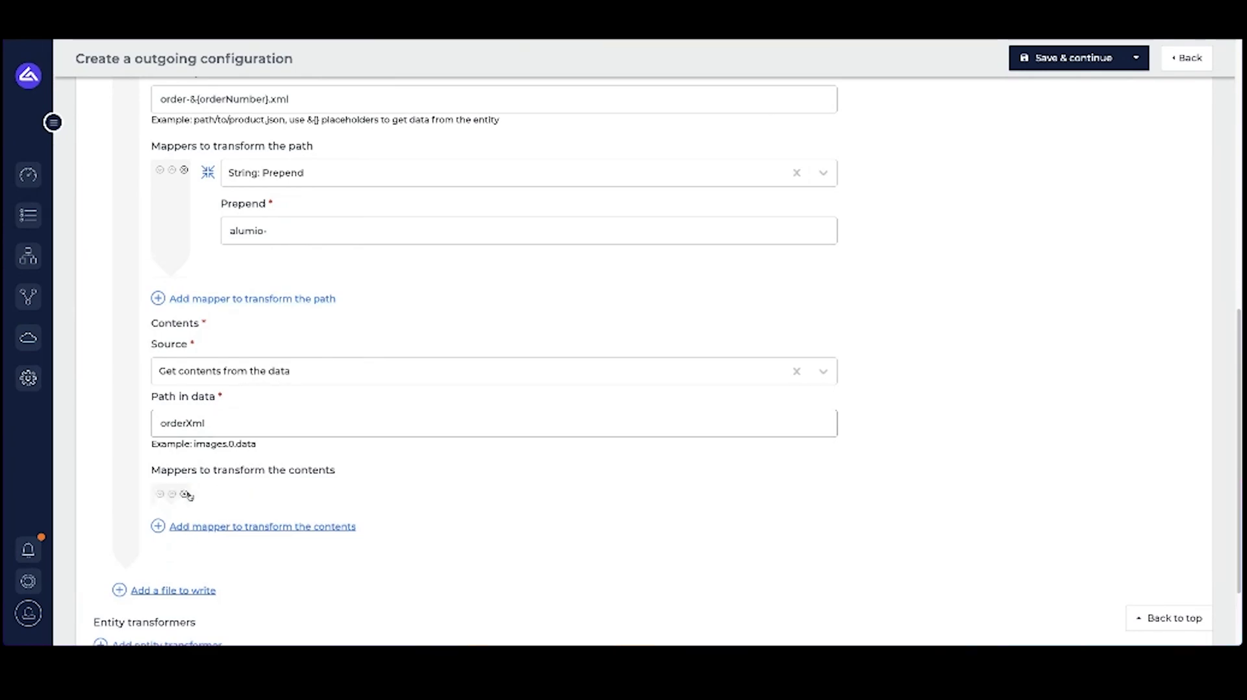
click(250, 498)
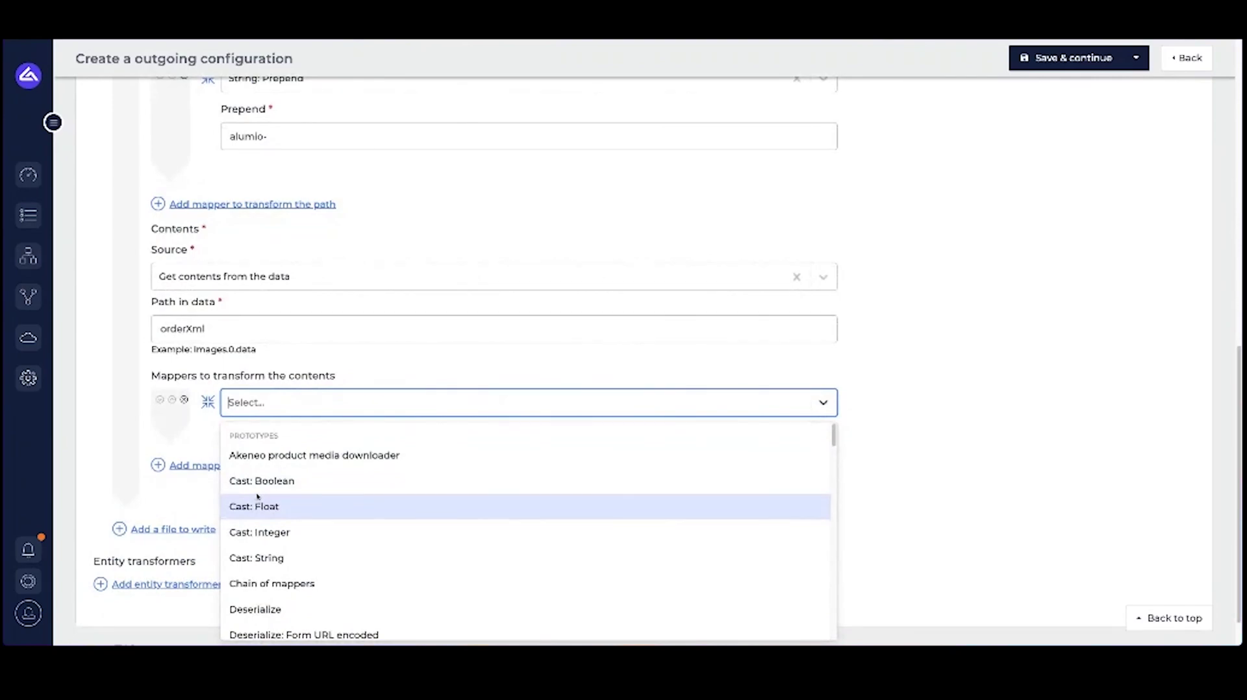
text(seria)
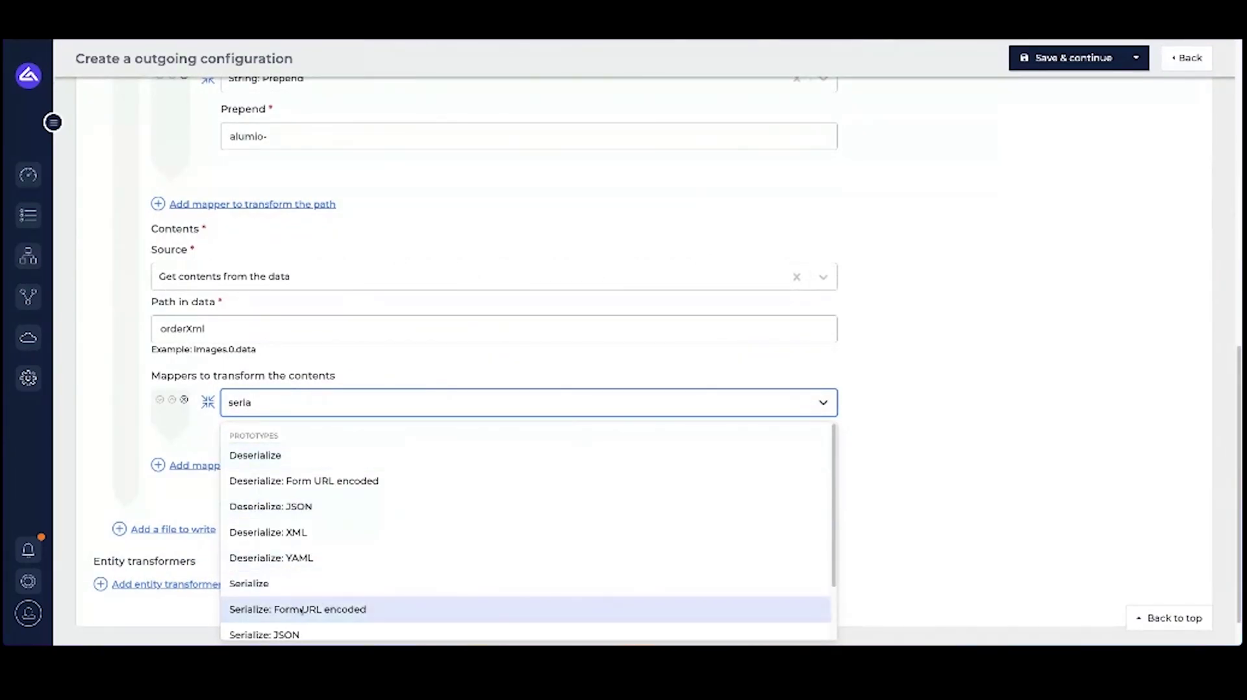
click(290, 583)
click(276, 466)
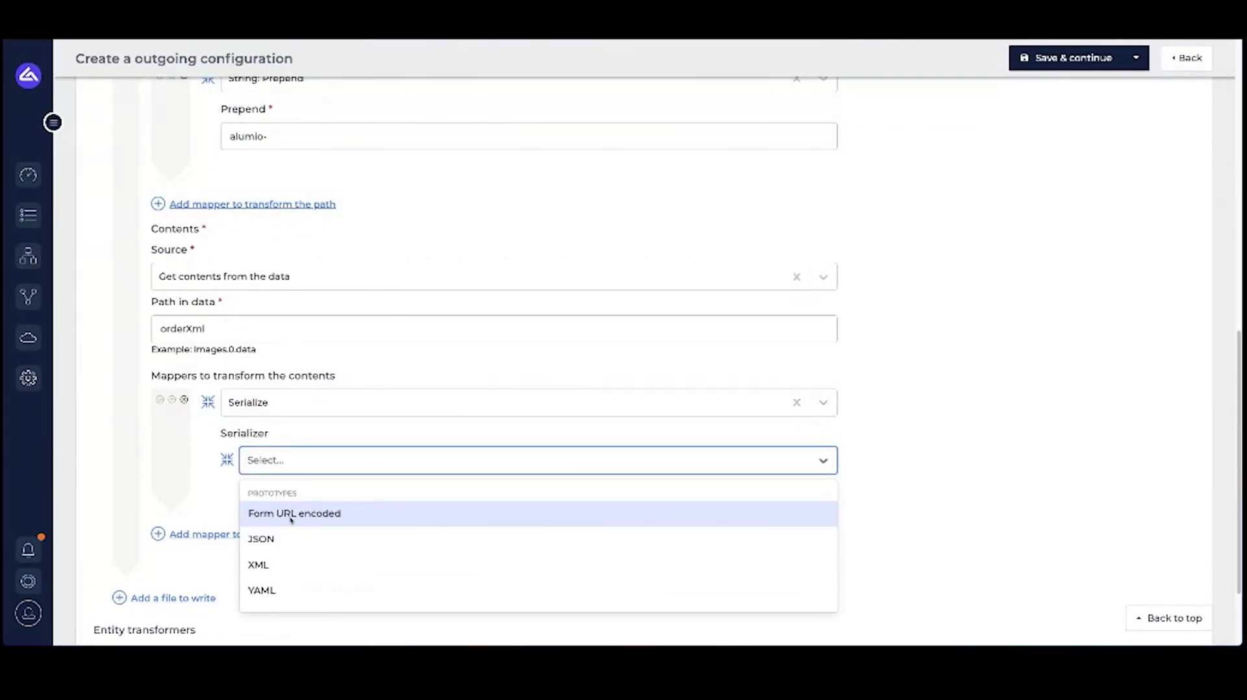
click(276, 563)
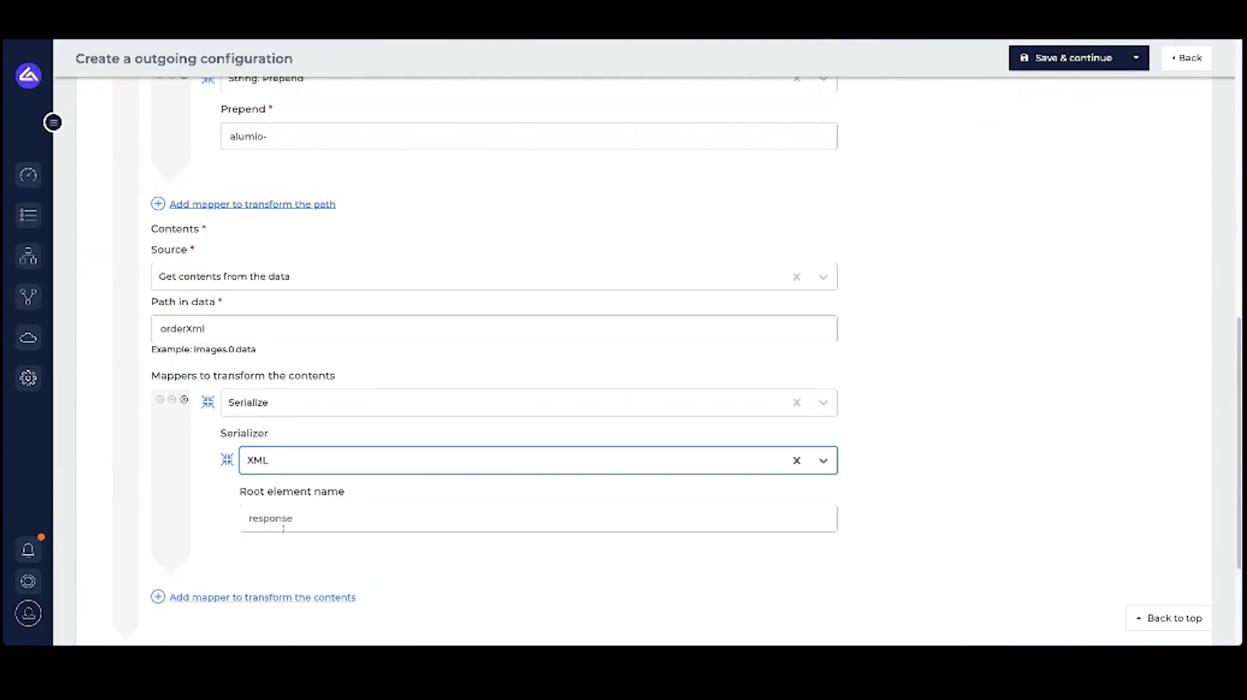
scroll(283, 529, down, 3)
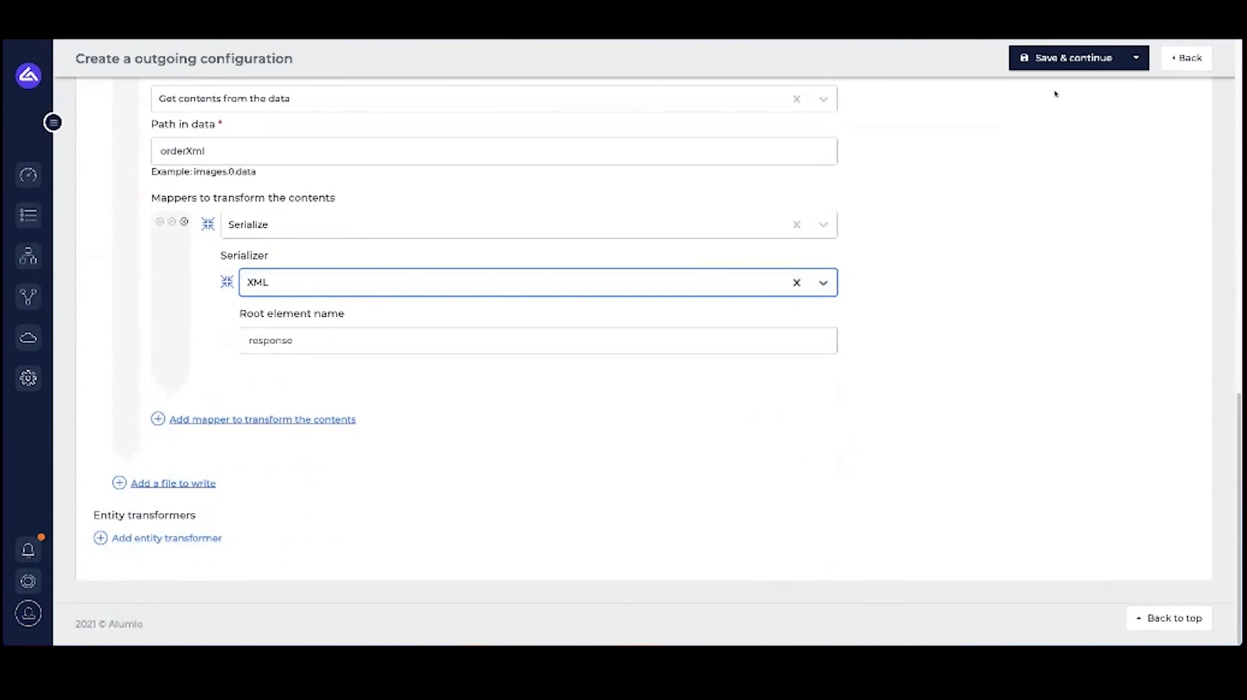
click(1056, 60)
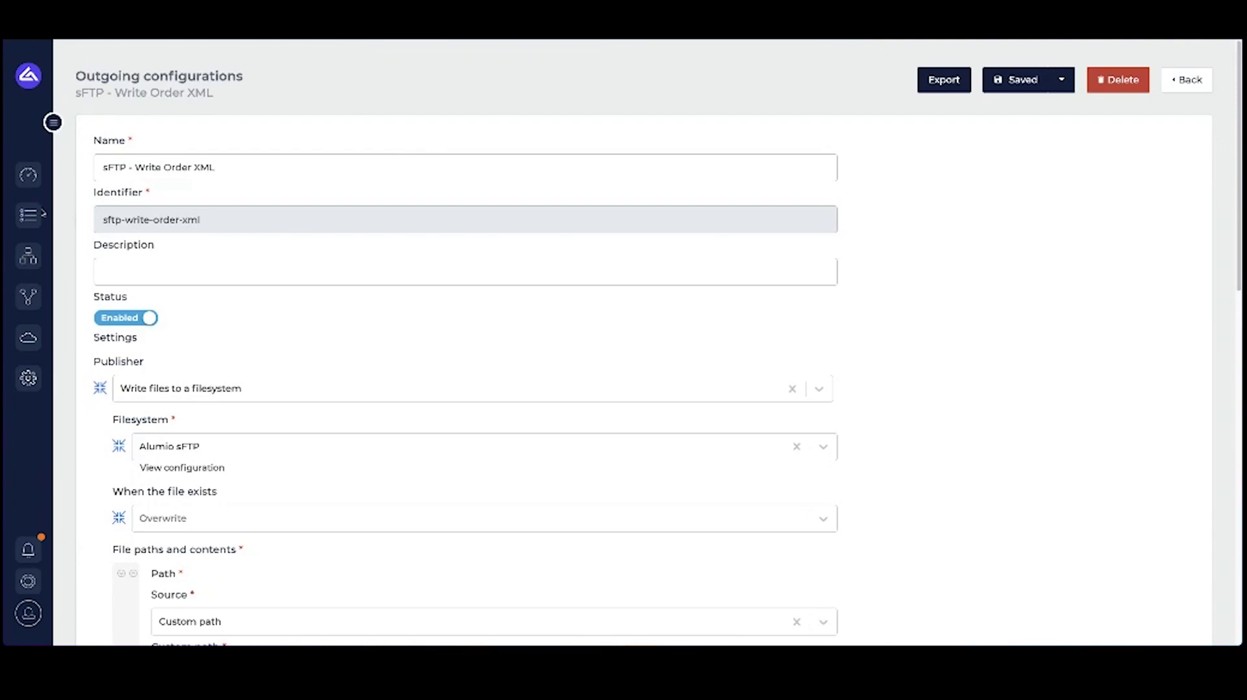
Step: Start a new route named "Sales Order Headers from D365F&O to sFTP"
mouse_move(28, 259)
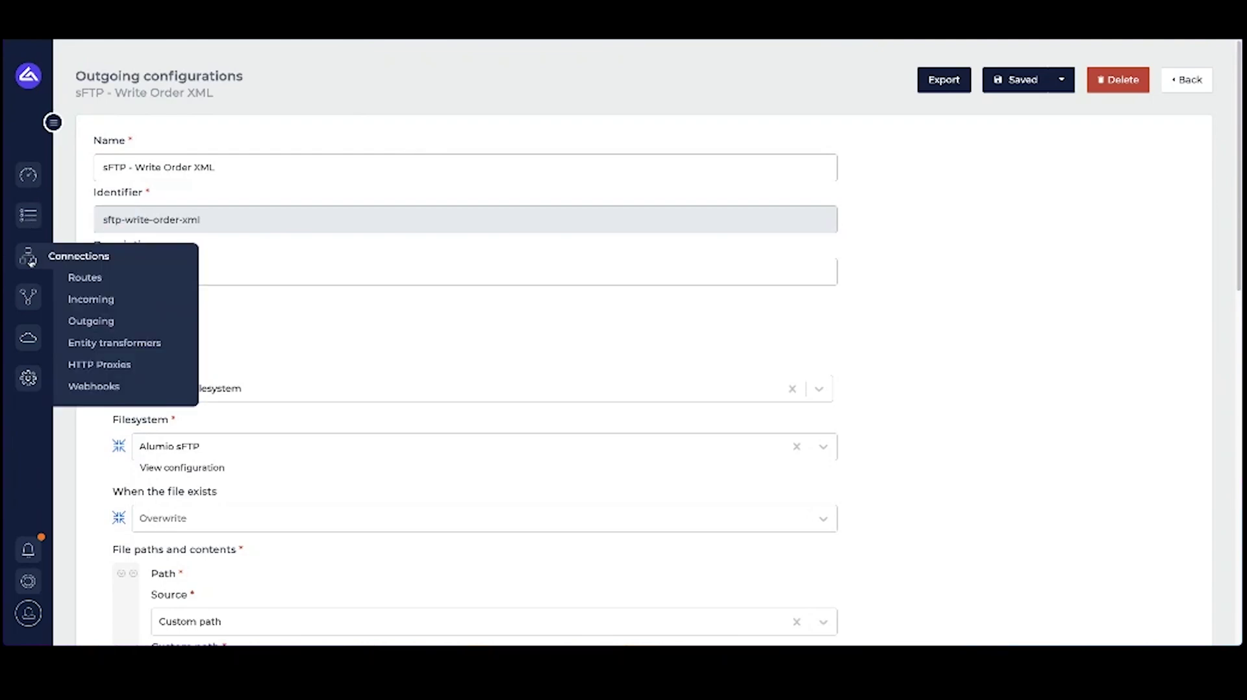
click(89, 277)
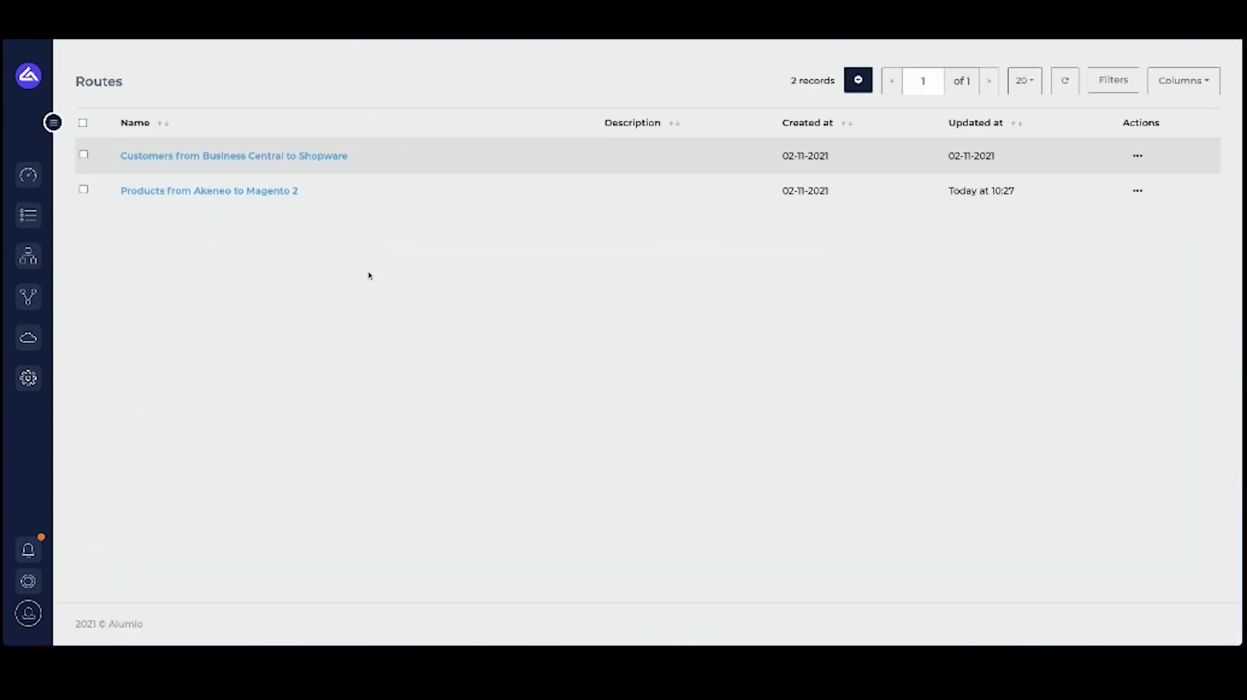
click(857, 82)
click(249, 160)
text(S)
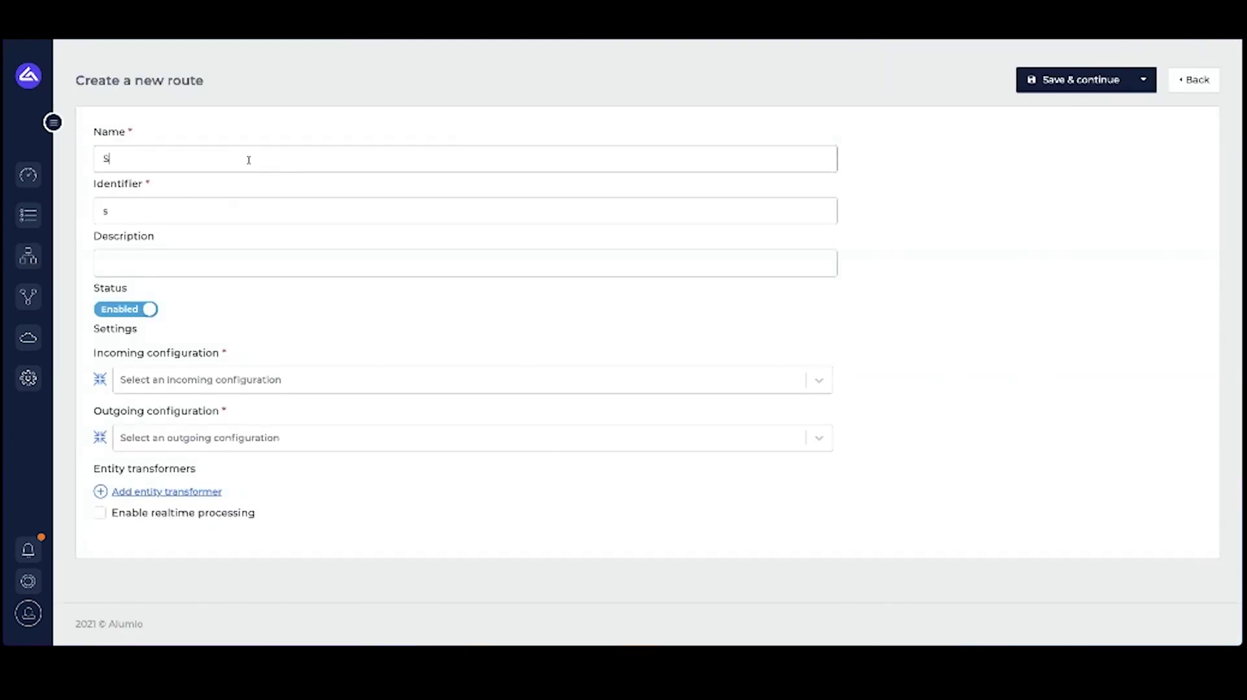
text(ales Order Heade)
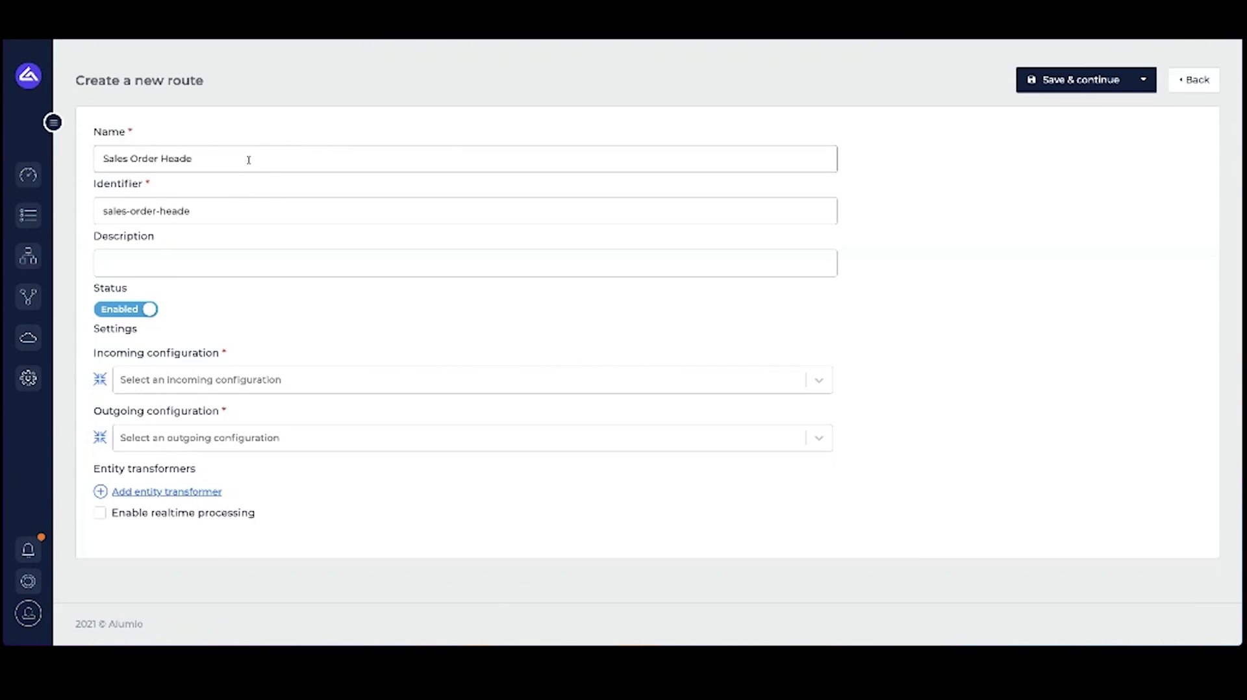
text(rs from D365F&O to sFTP)
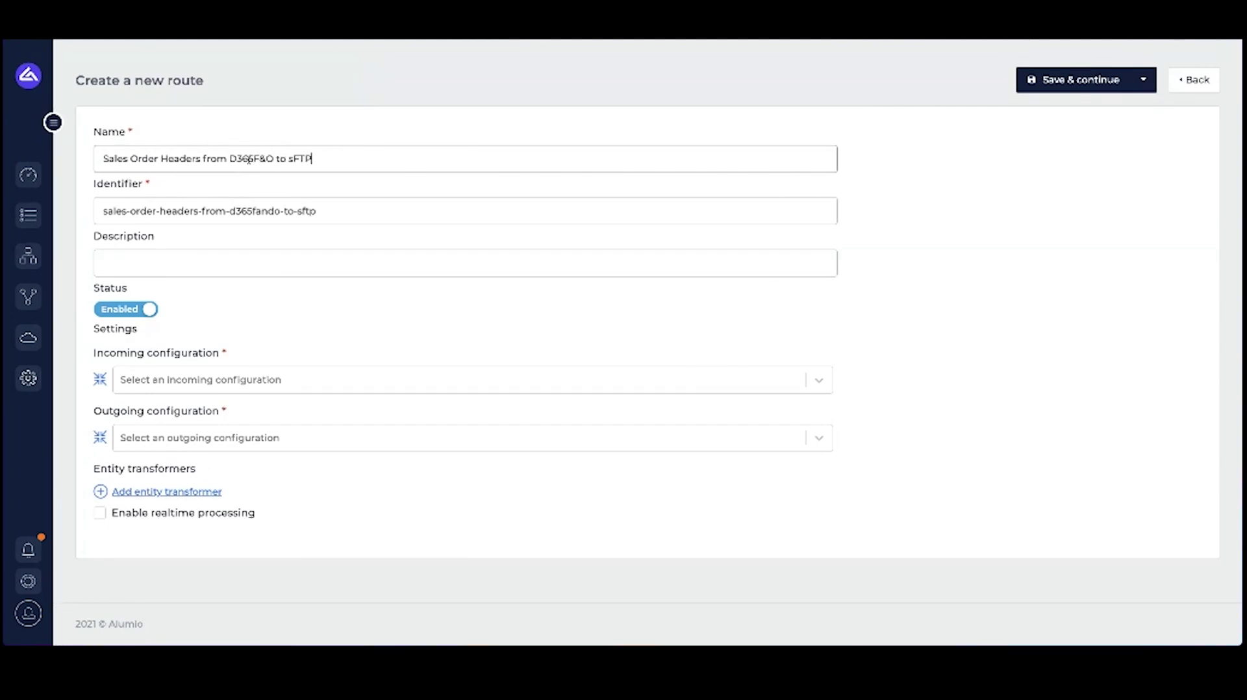
Step: Connect the route's incoming configuration "Dynamics 365 Finance & Operations - Order Headers" to the outgoing configuration "sFTP - Write Order XML"
click(214, 381)
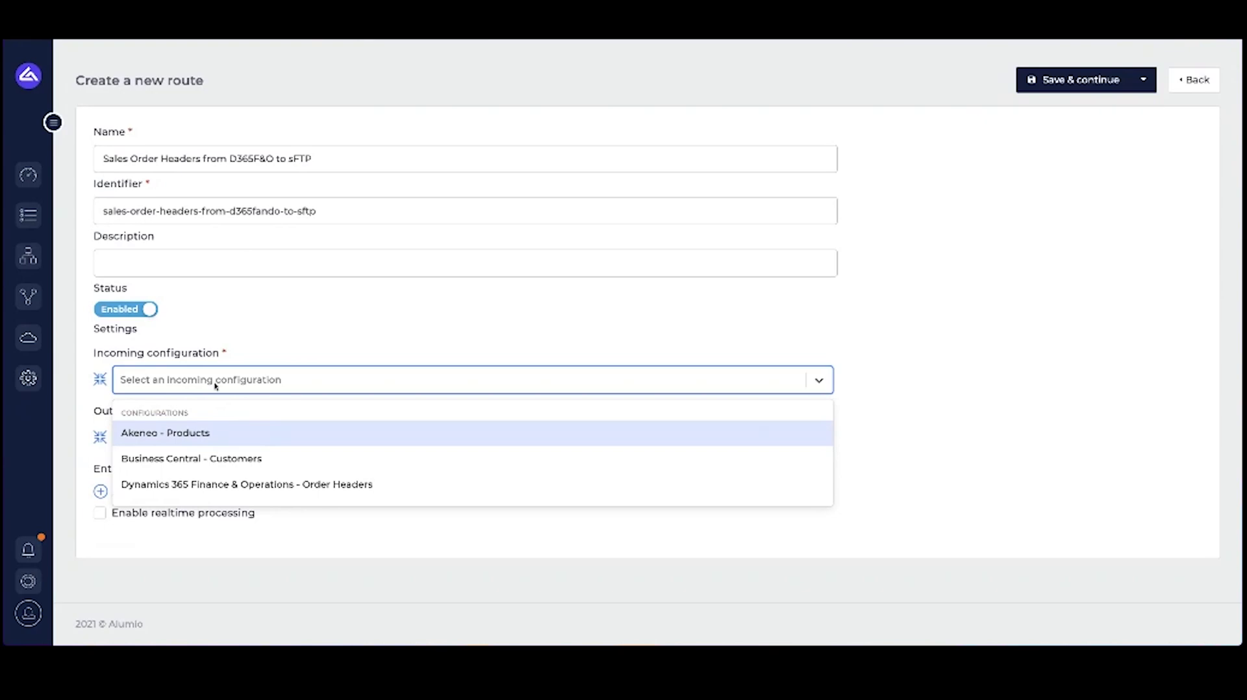
click(228, 486)
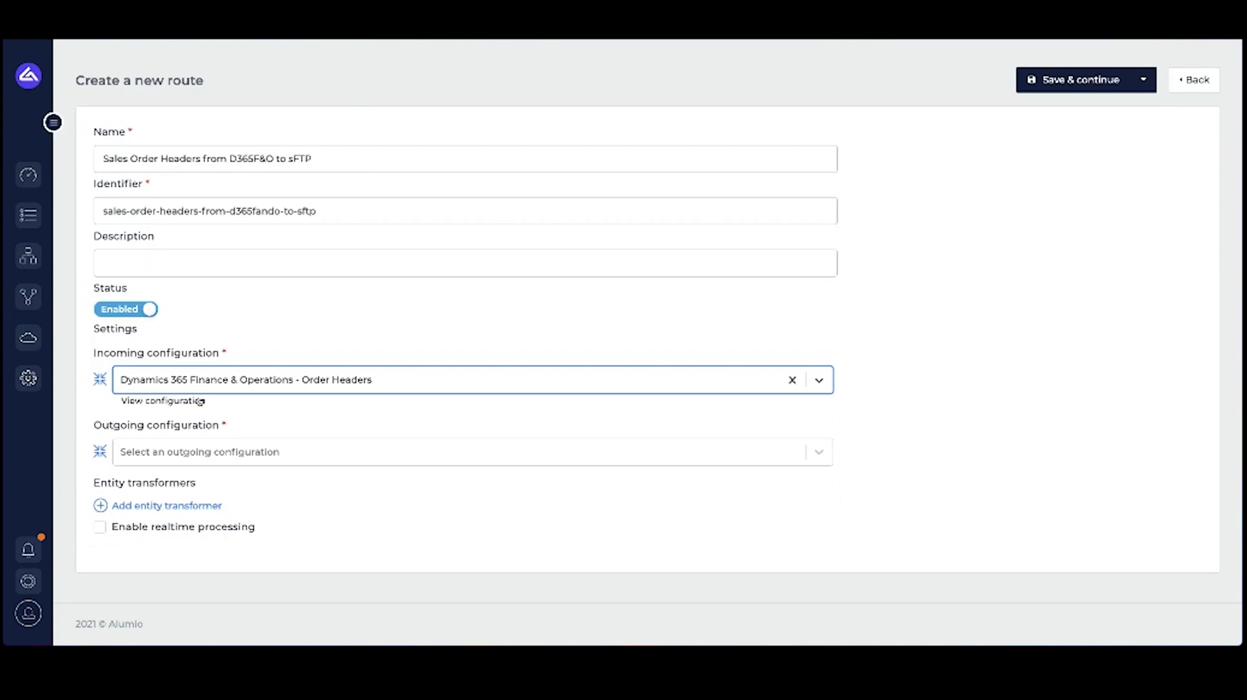
click(190, 453)
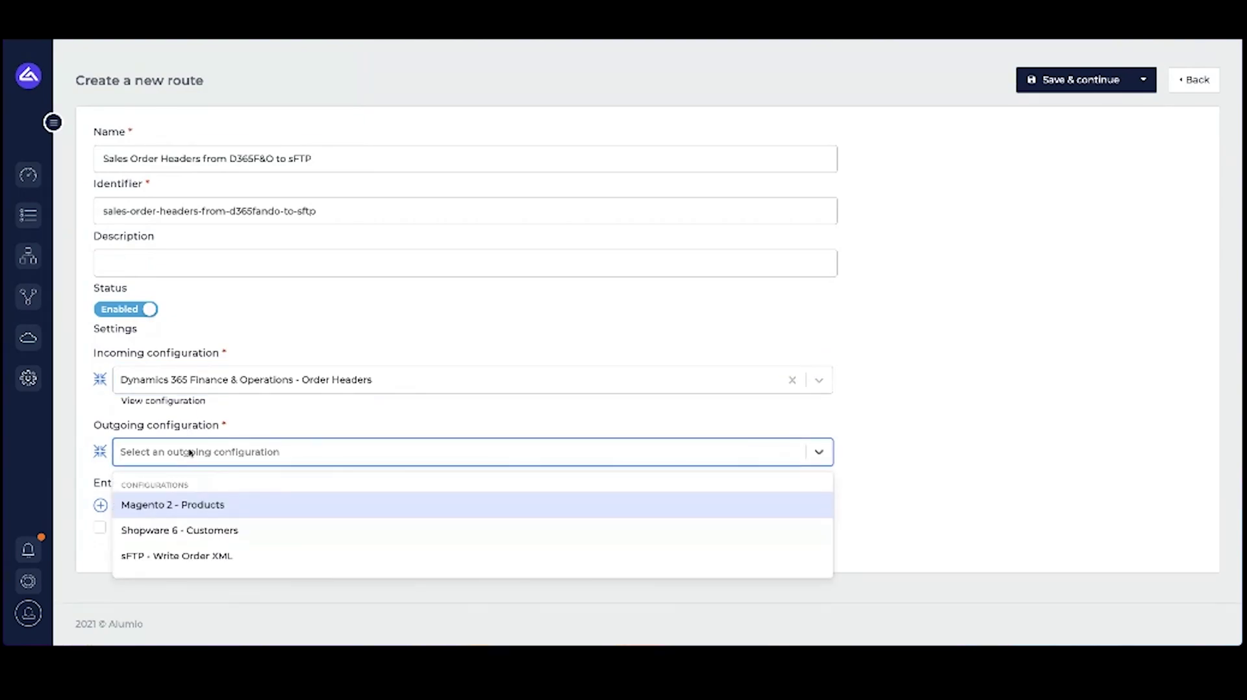
click(165, 555)
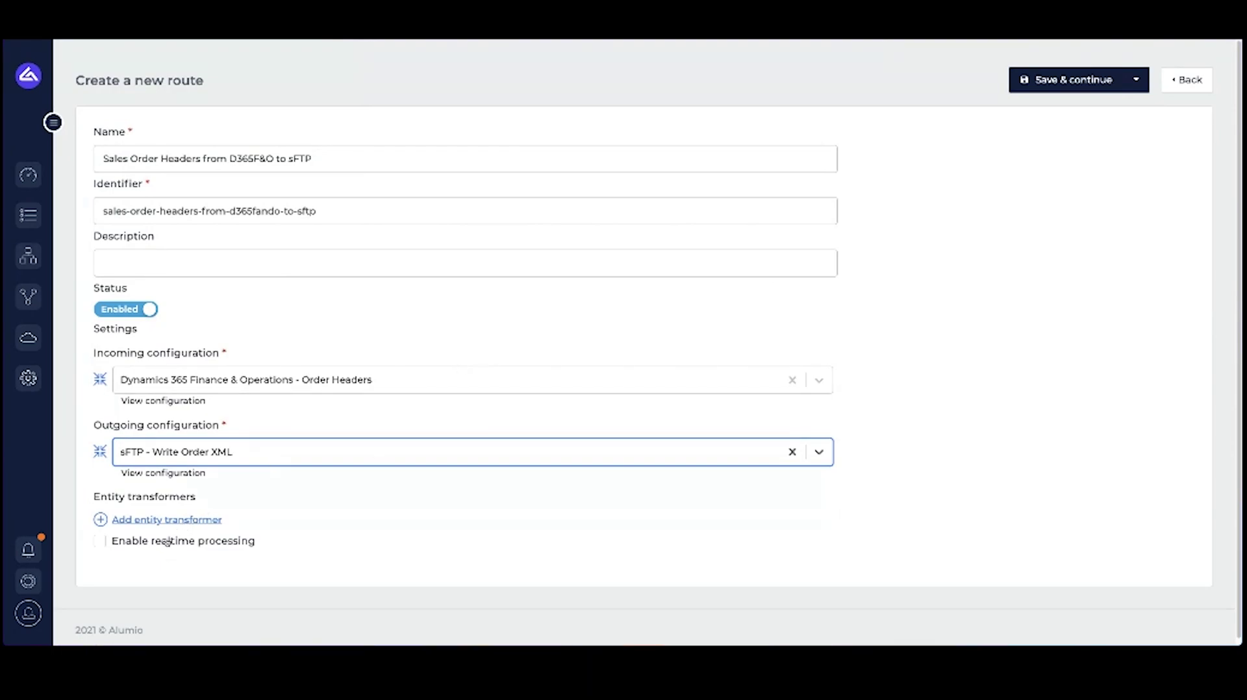
Step: Enable realtime processing for the route and save it
double_click(166, 543)
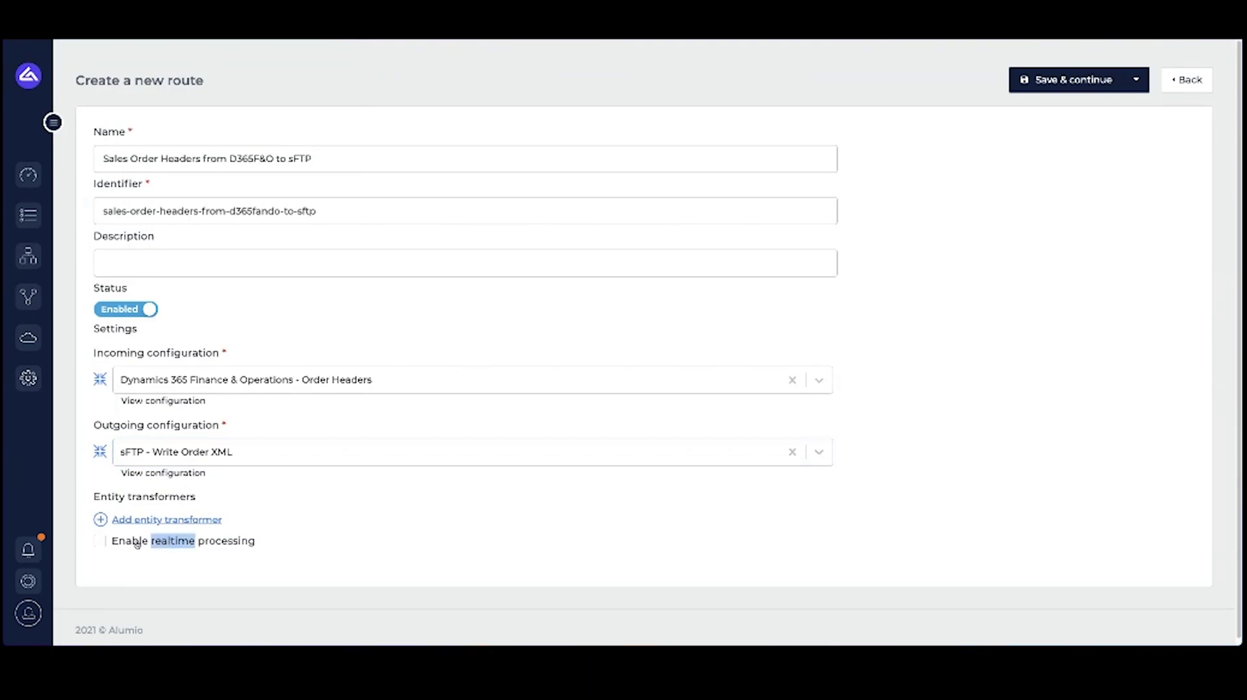
click(135, 543)
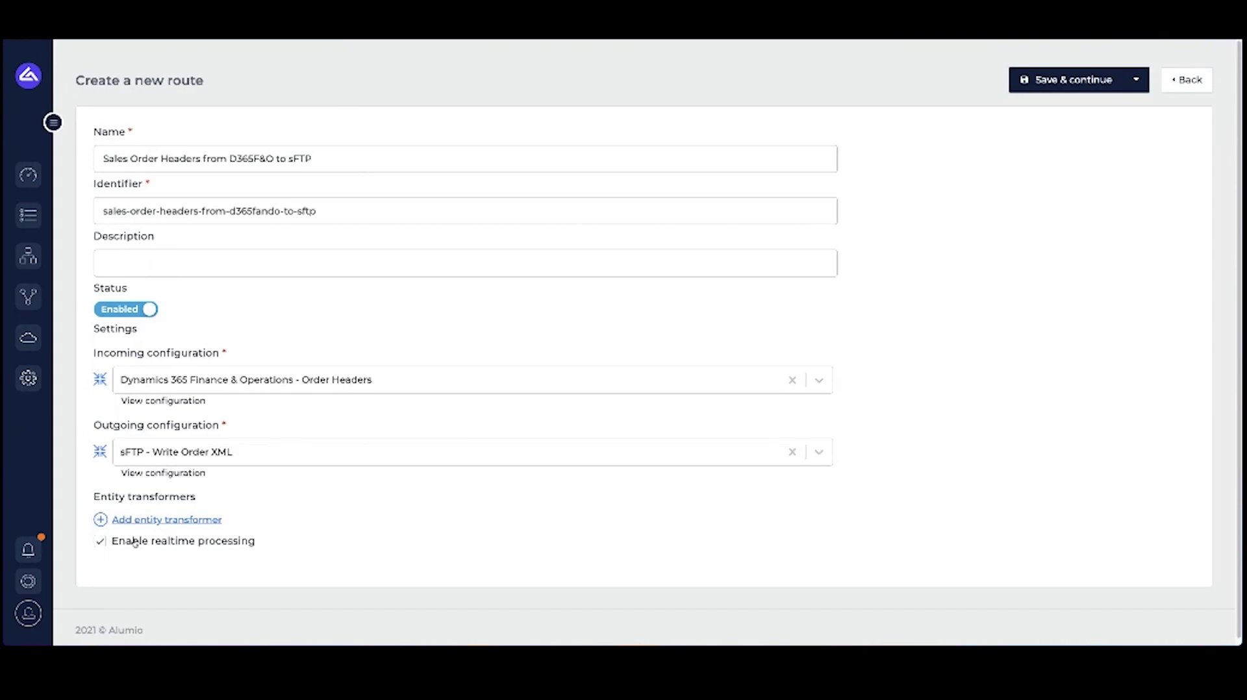
click(1043, 94)
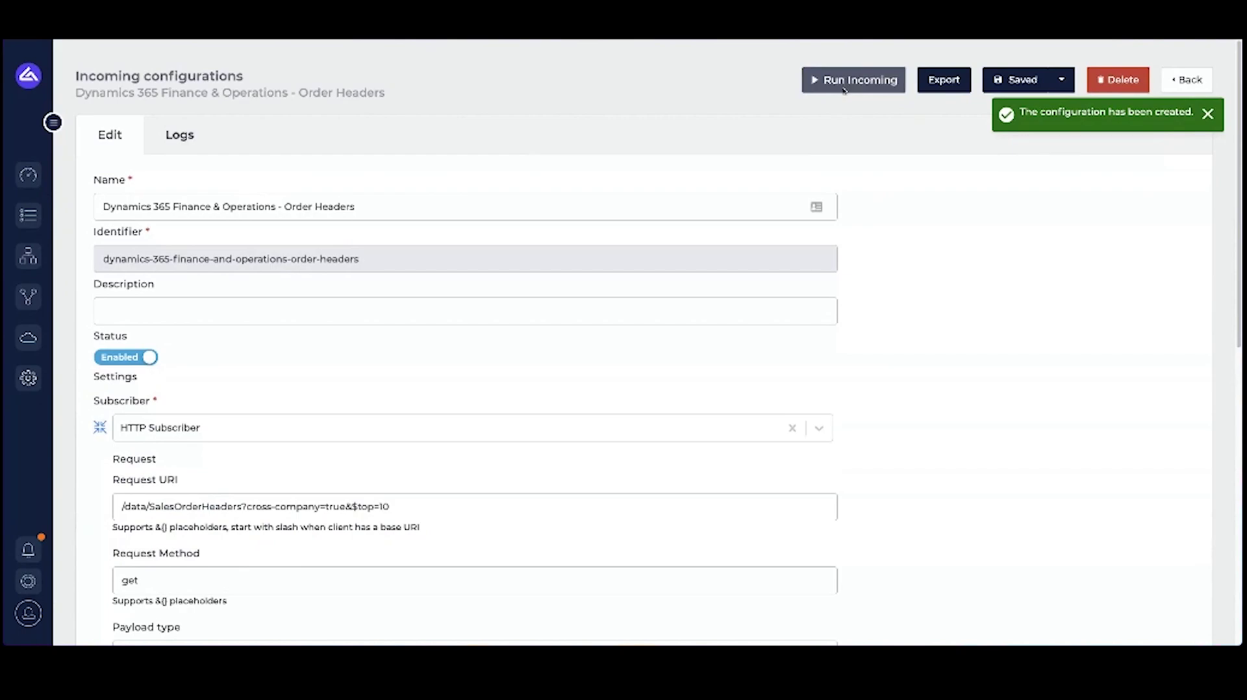
Step: Run the Dynamics 365 order headers incoming configuration, and open the list of failed tasks from the dashboard
click(844, 90)
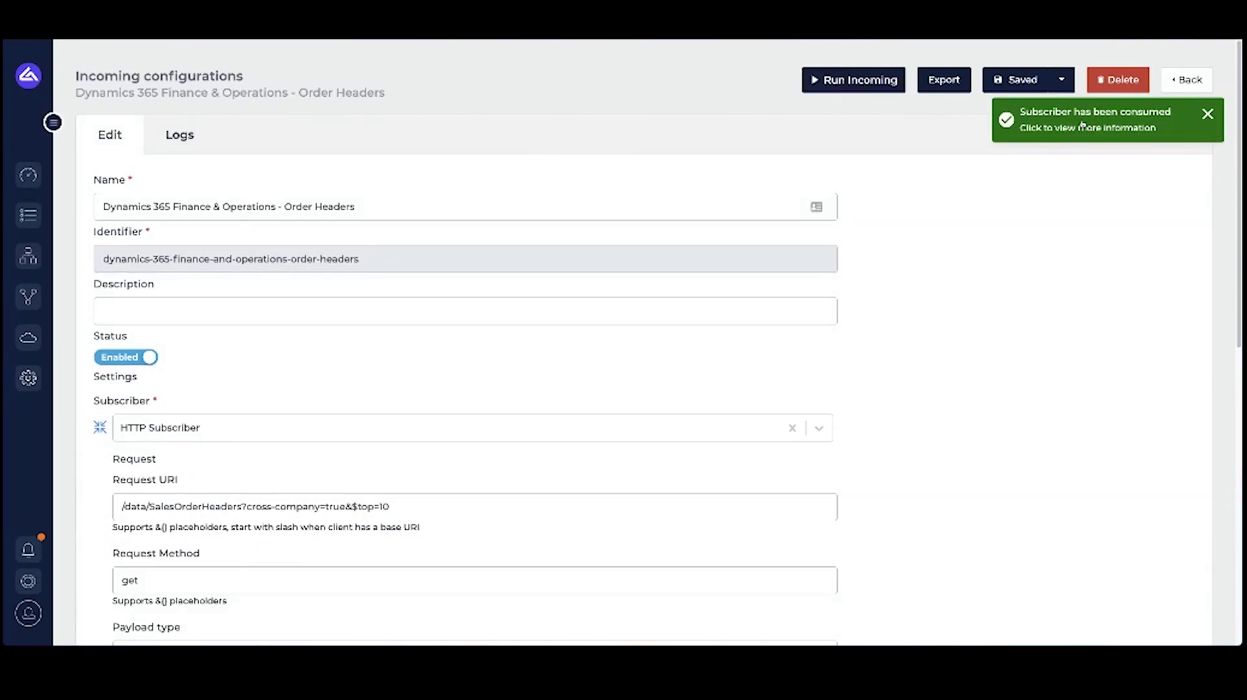
click(32, 188)
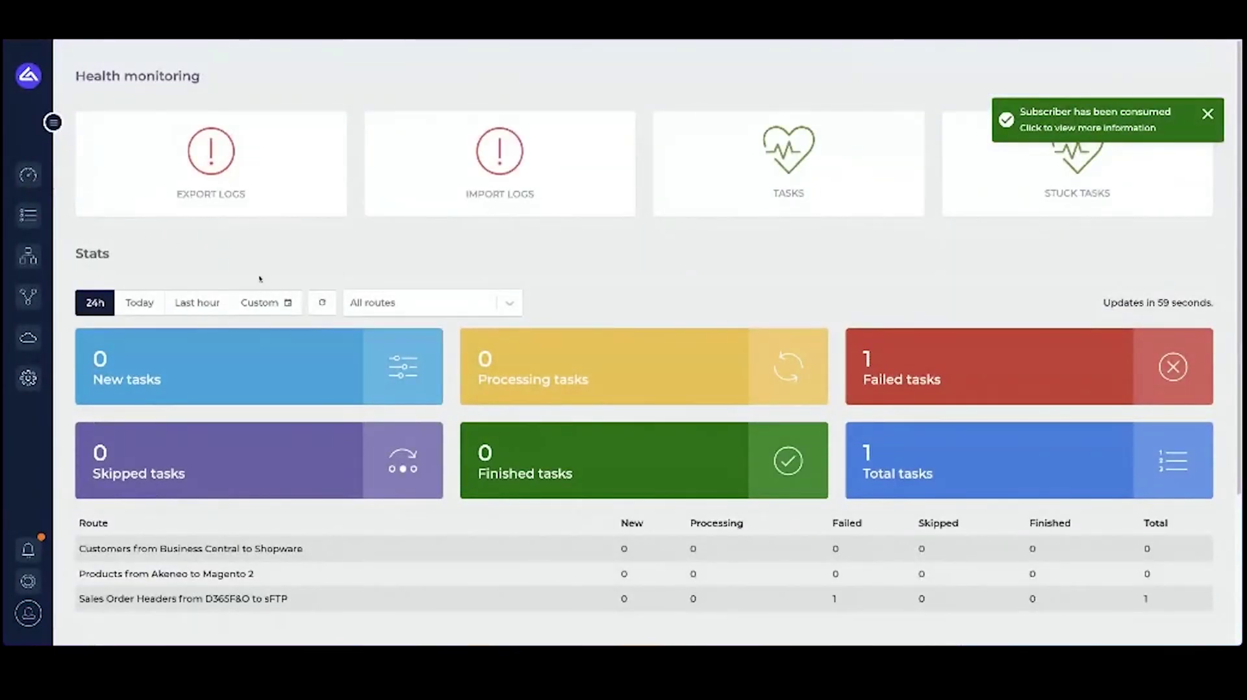
click(878, 369)
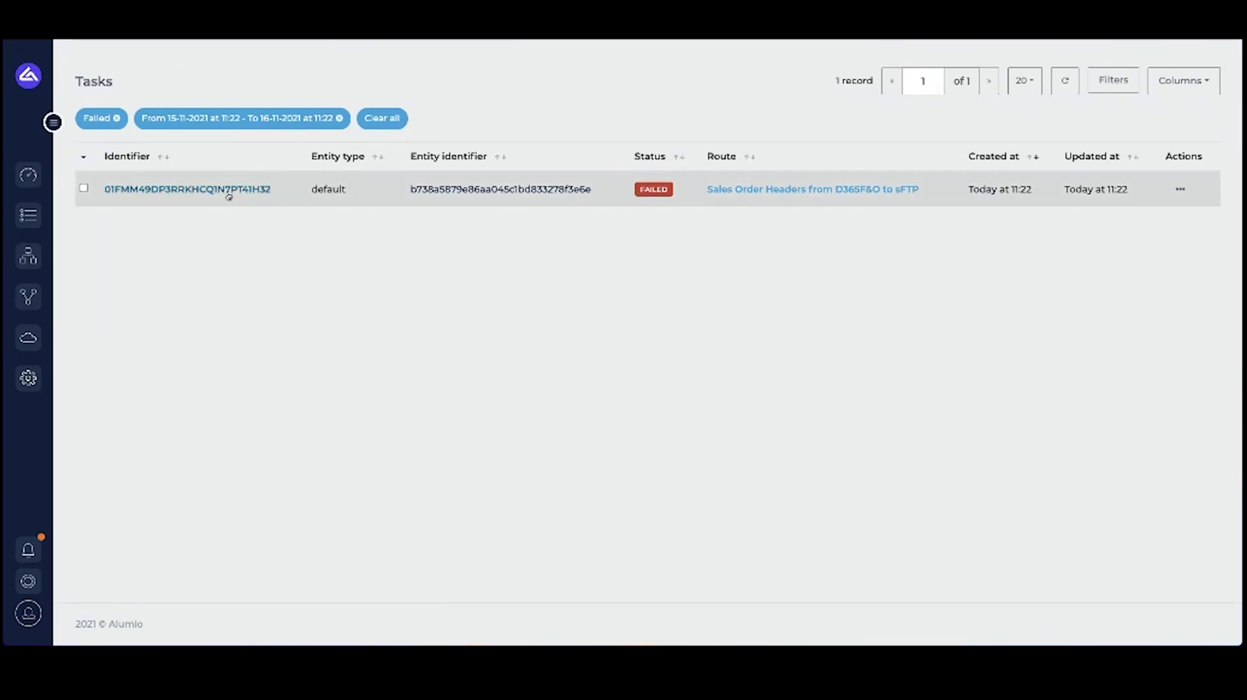
Step: Examine the failed task's identifier, entity type, entity identifier, status, and creation and update times in the task list
drag(262, 196, 104, 189)
click(117, 204)
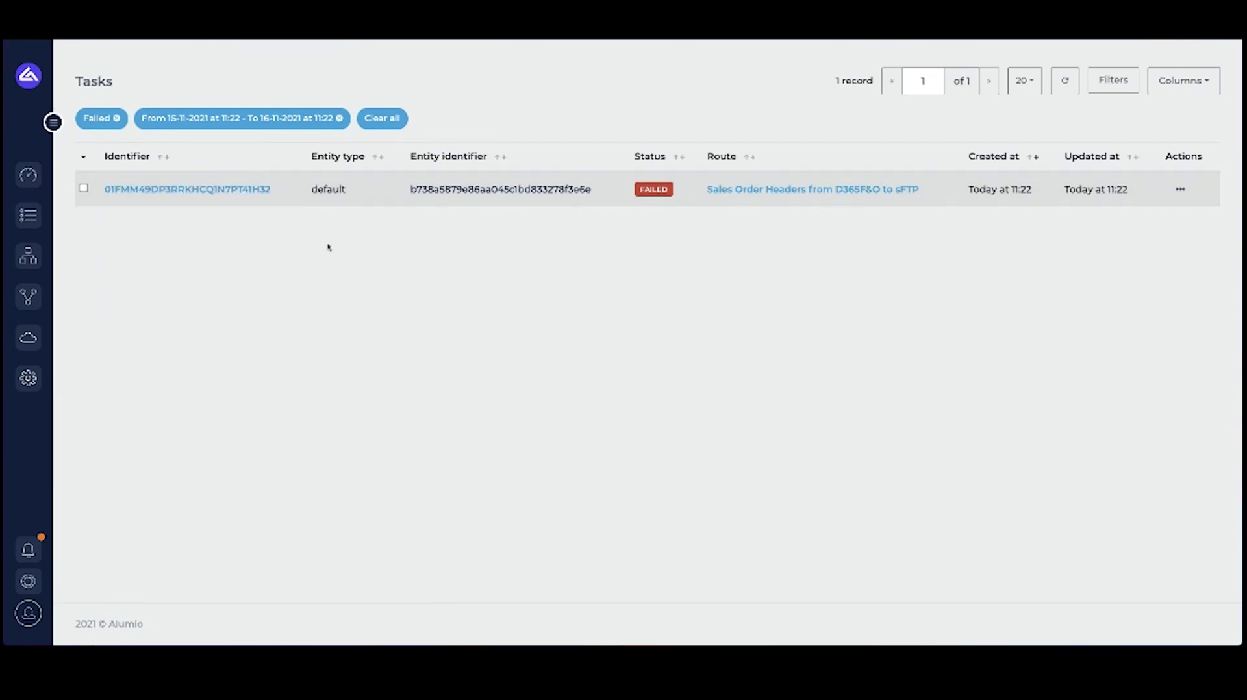
drag(351, 191, 307, 191)
drag(411, 189, 583, 183)
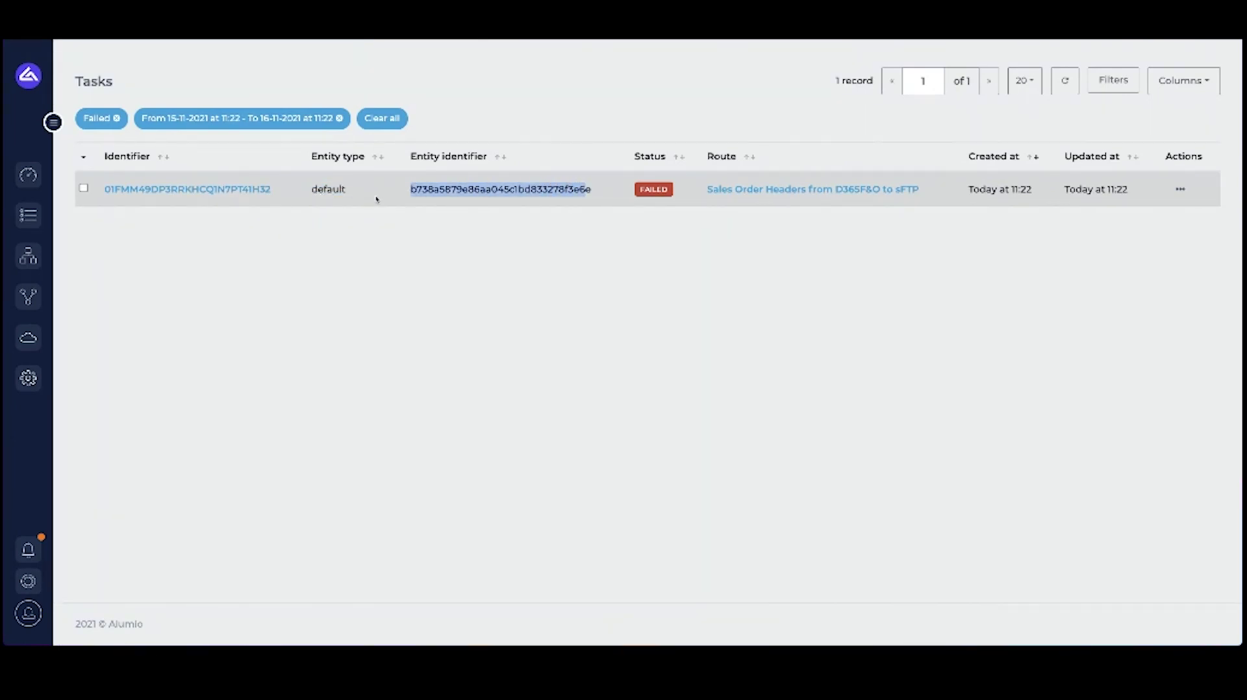
double_click(337, 193)
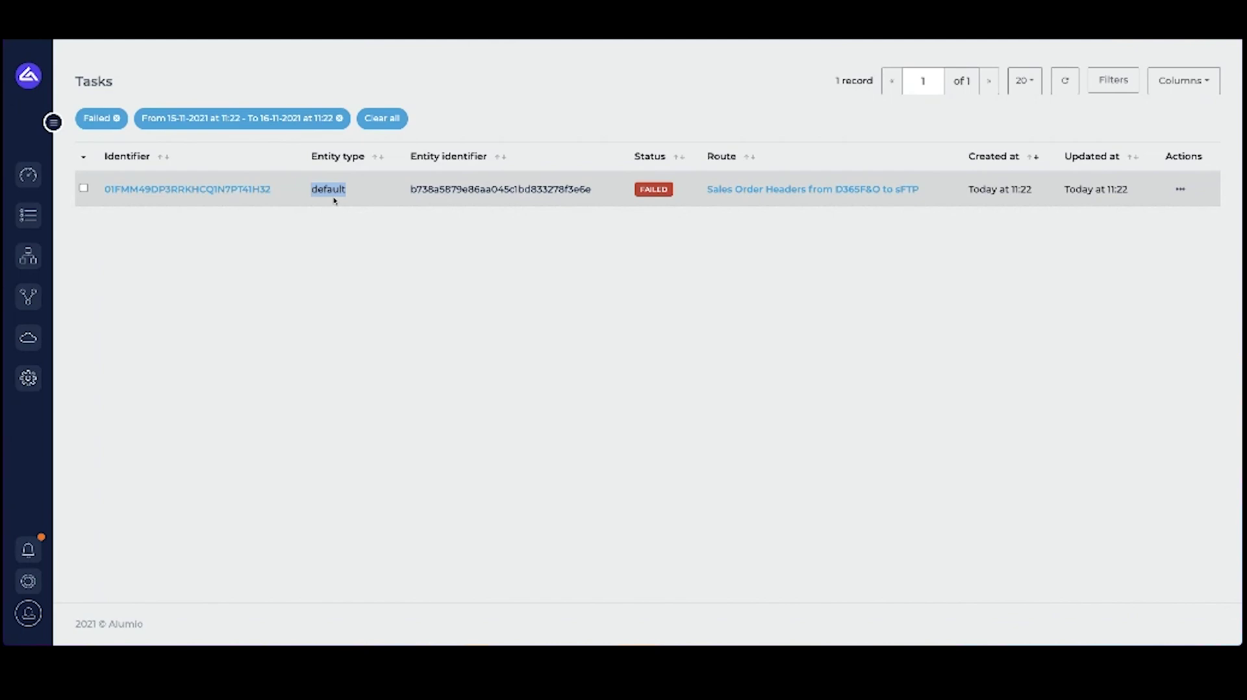
double_click(442, 188)
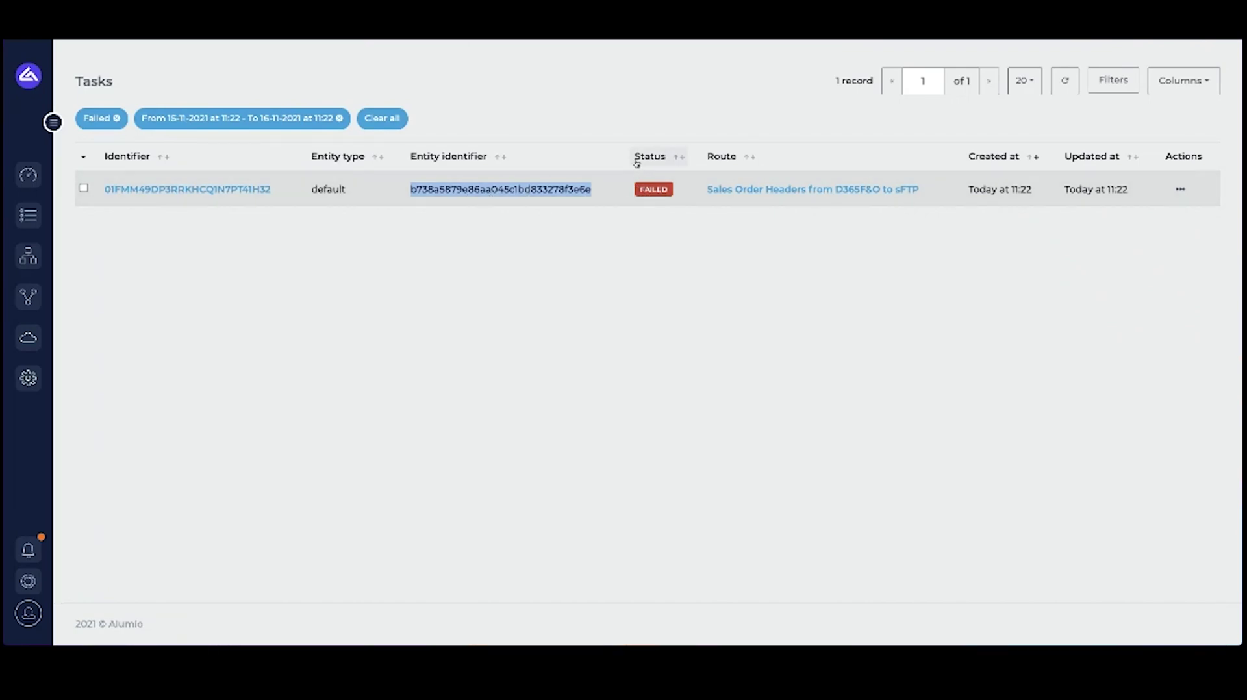
click(642, 191)
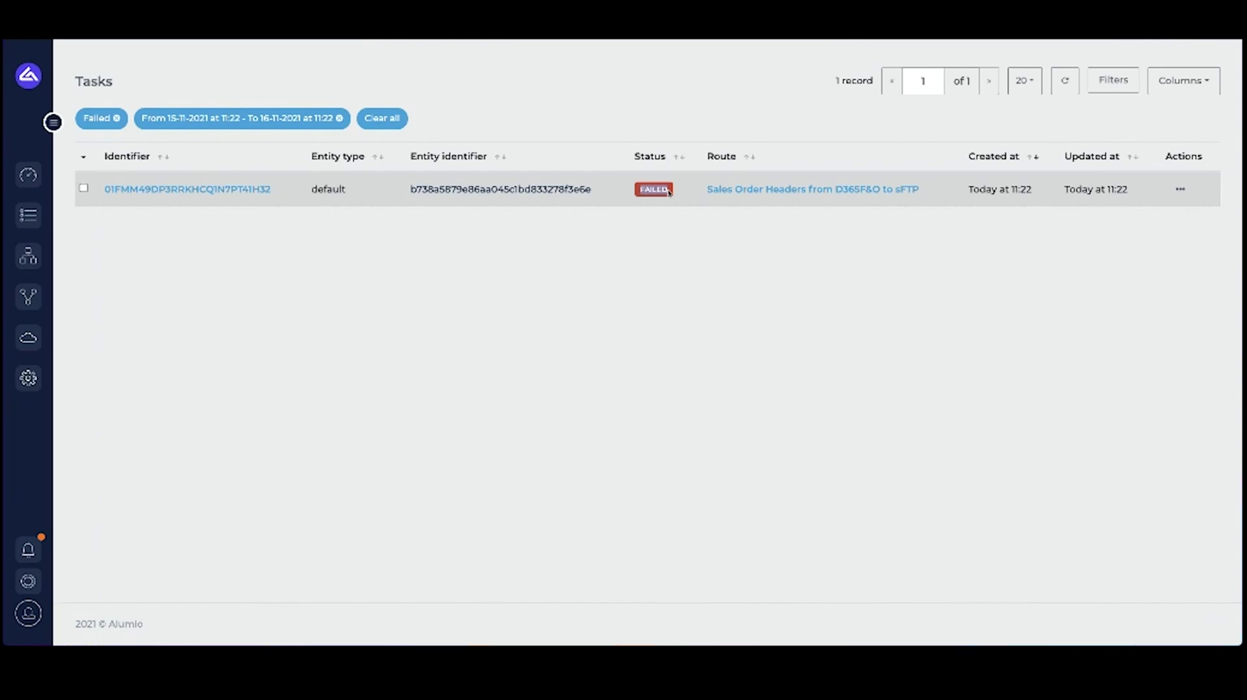
drag(975, 191, 1126, 189)
Step: Retry the failed sales order headers task and remove the Failed status filter from the task list
click(1180, 189)
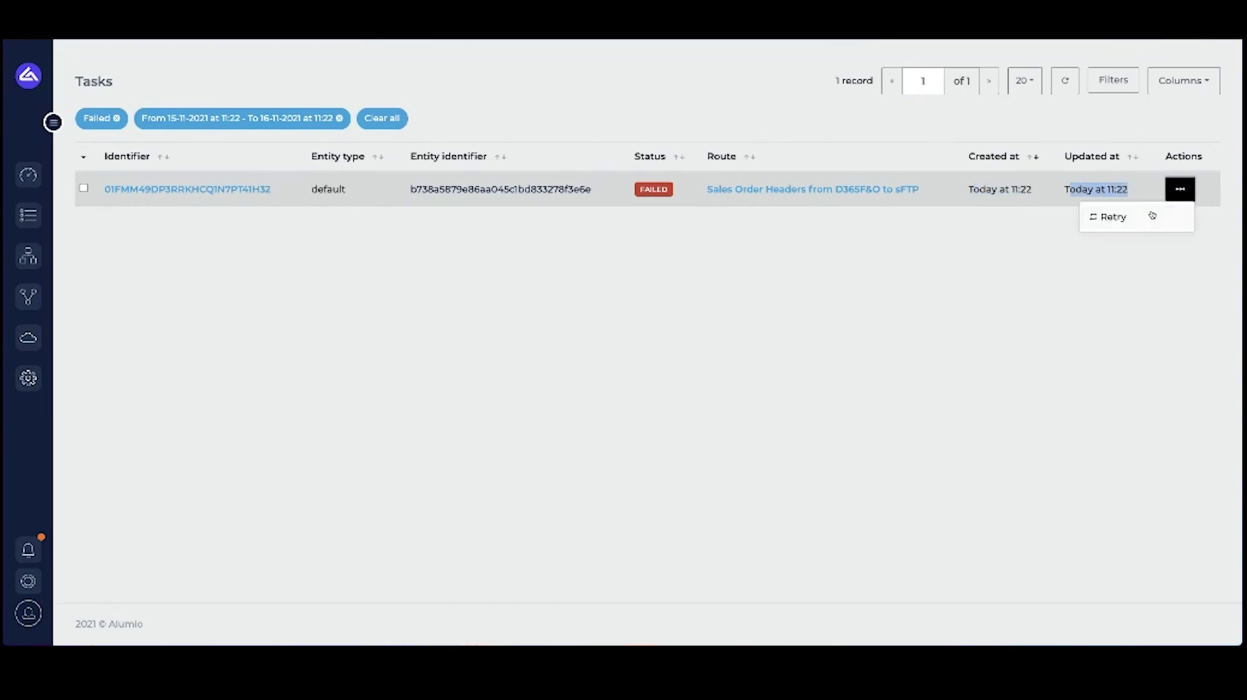
click(1133, 217)
click(586, 421)
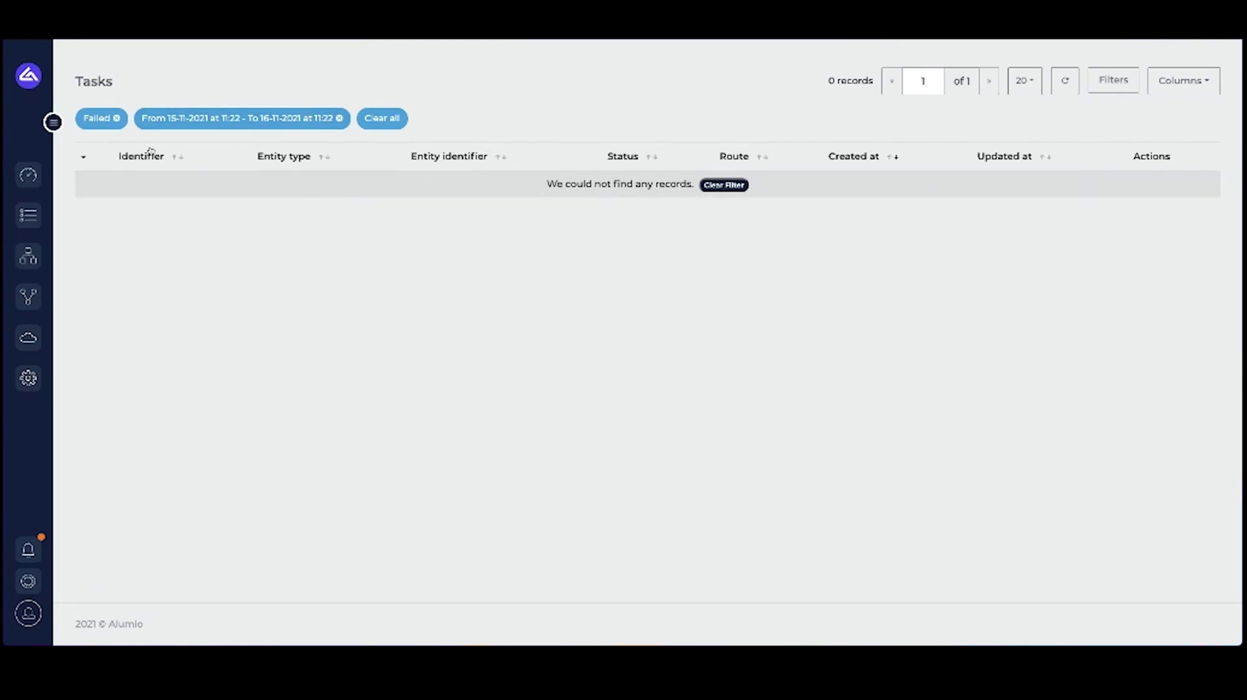
click(117, 119)
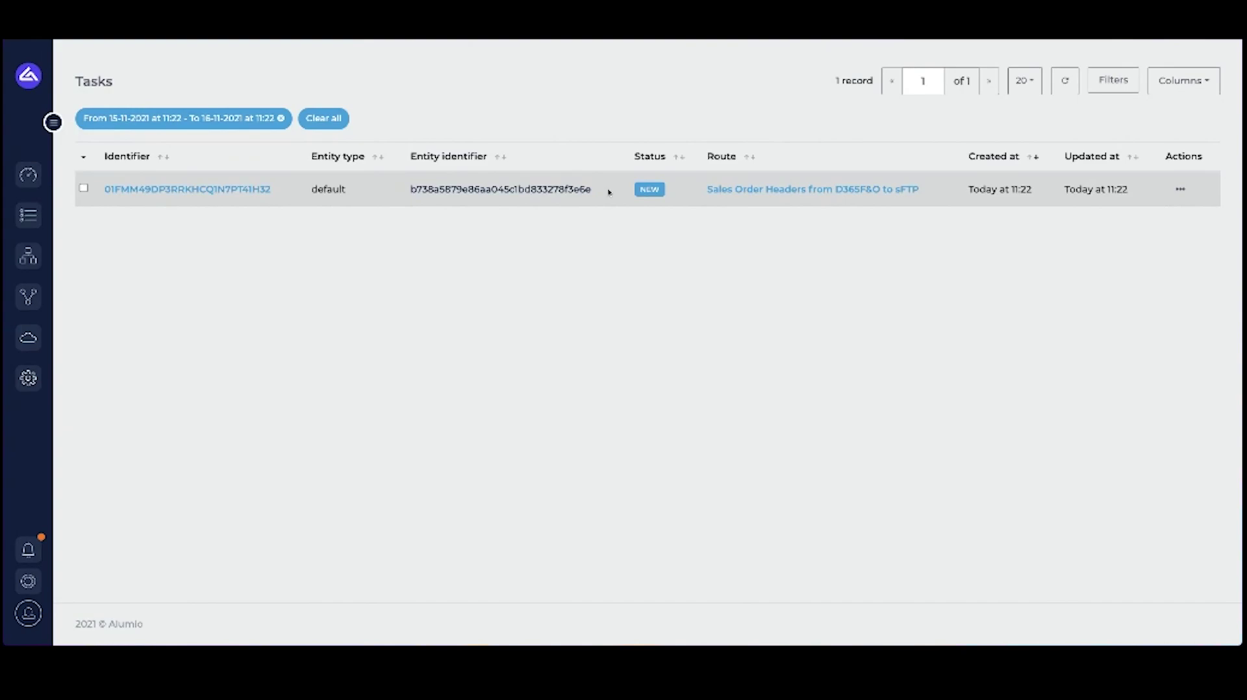
Step: Open the retried task and review its entity data, collapsing order records 0 through 9
click(184, 191)
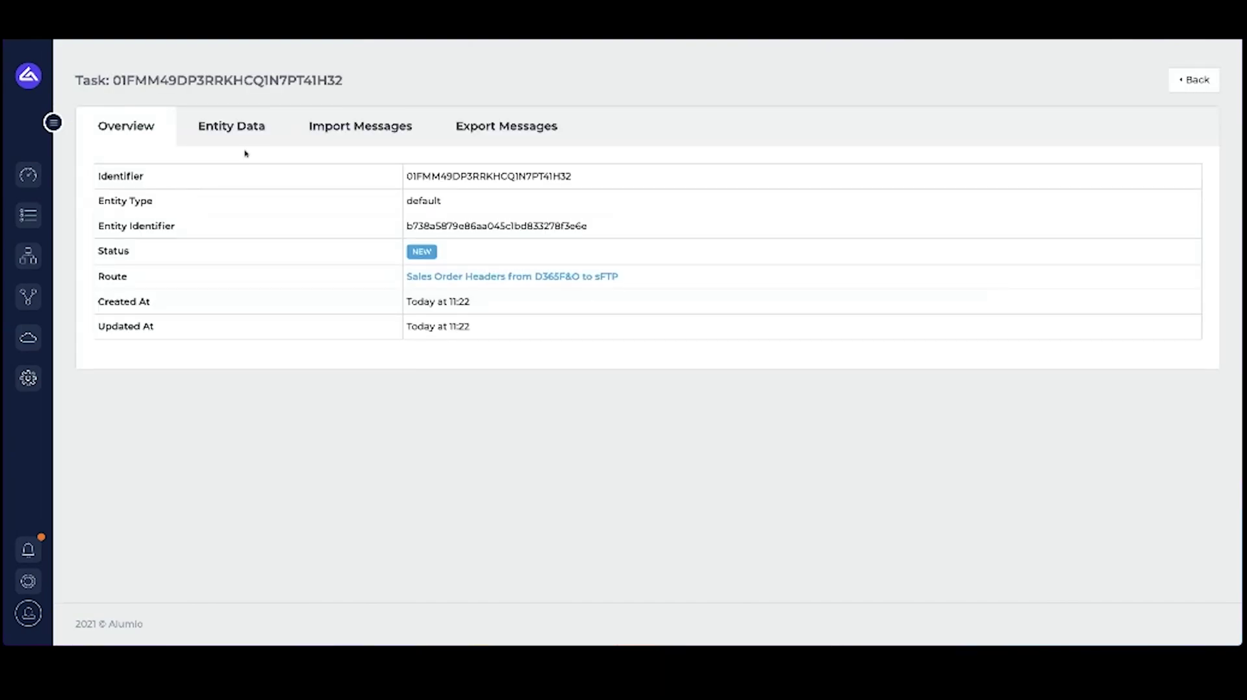
click(259, 128)
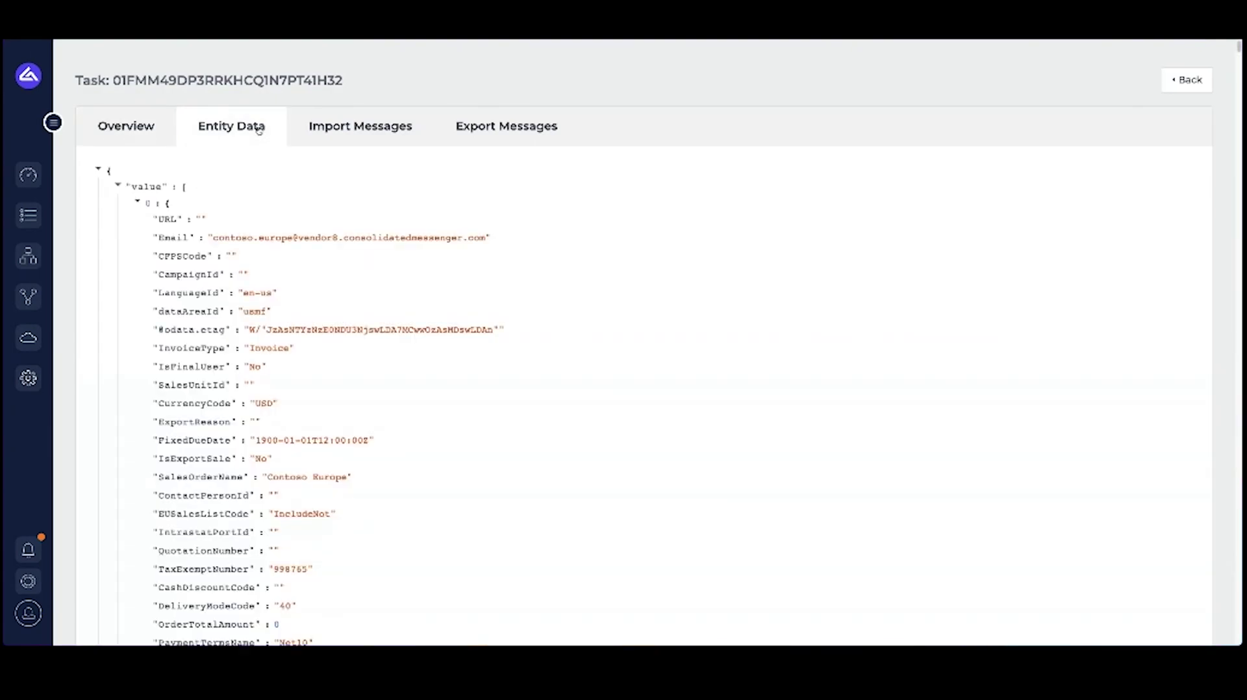
click(138, 203)
click(138, 221)
click(138, 241)
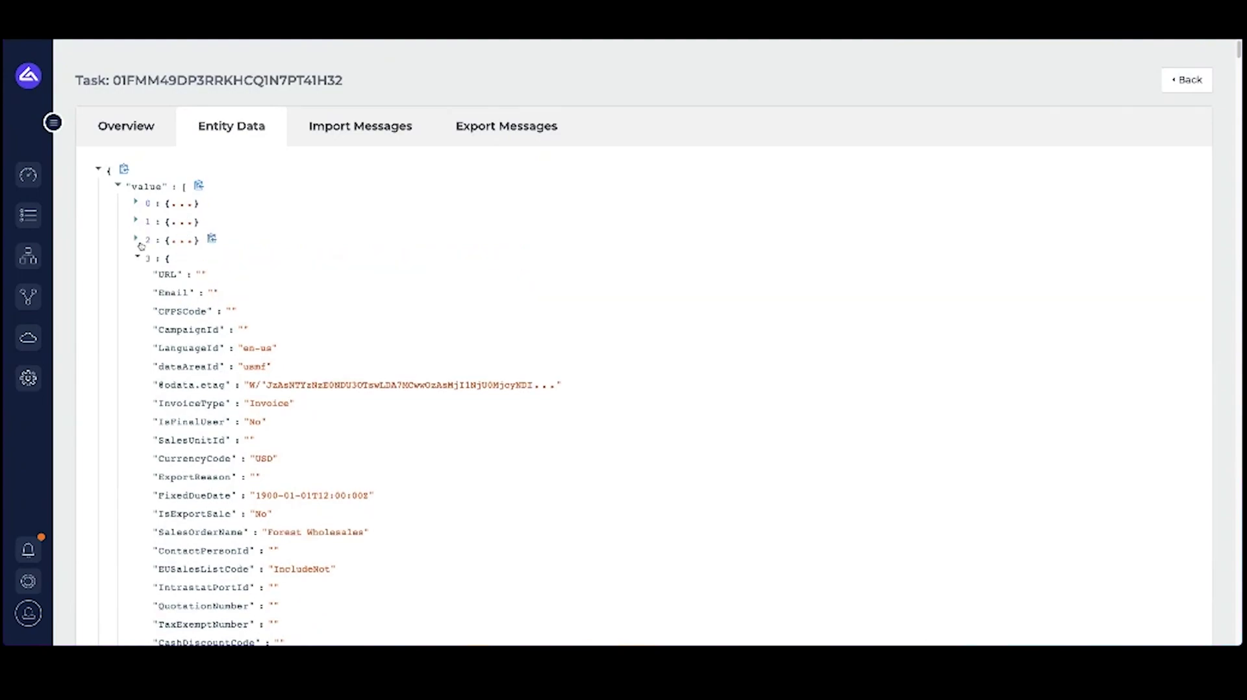
click(137, 259)
click(137, 277)
click(137, 295)
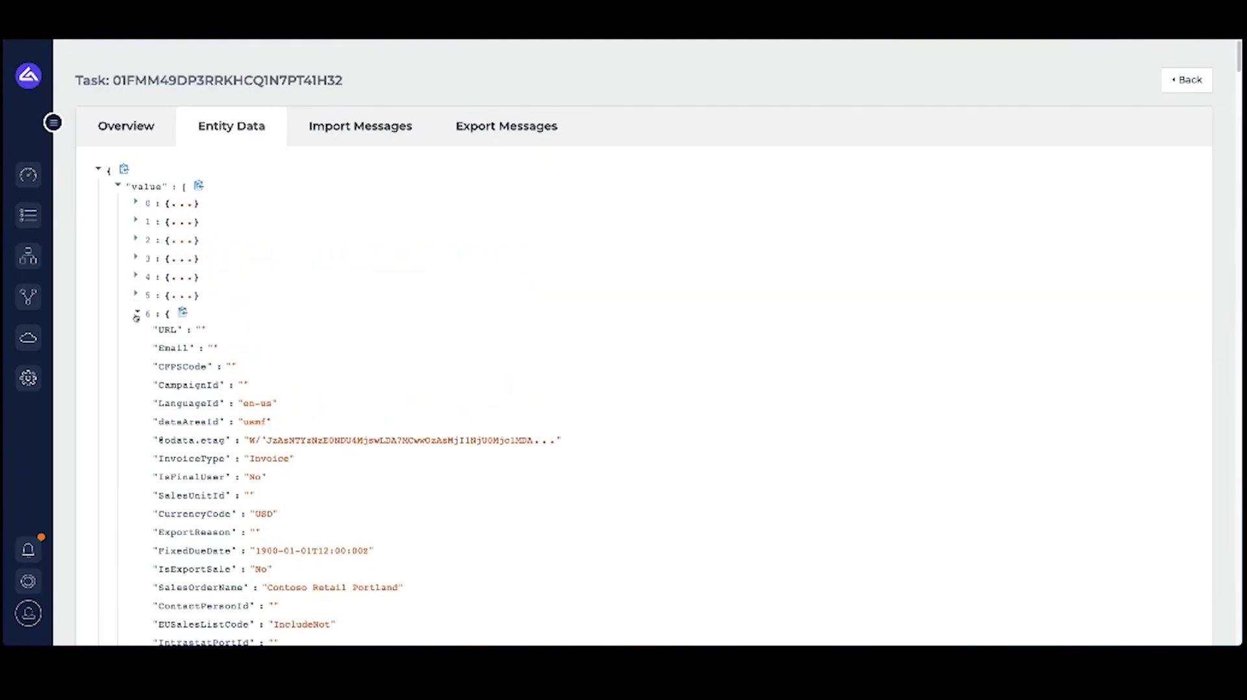
click(137, 314)
click(137, 333)
click(137, 351)
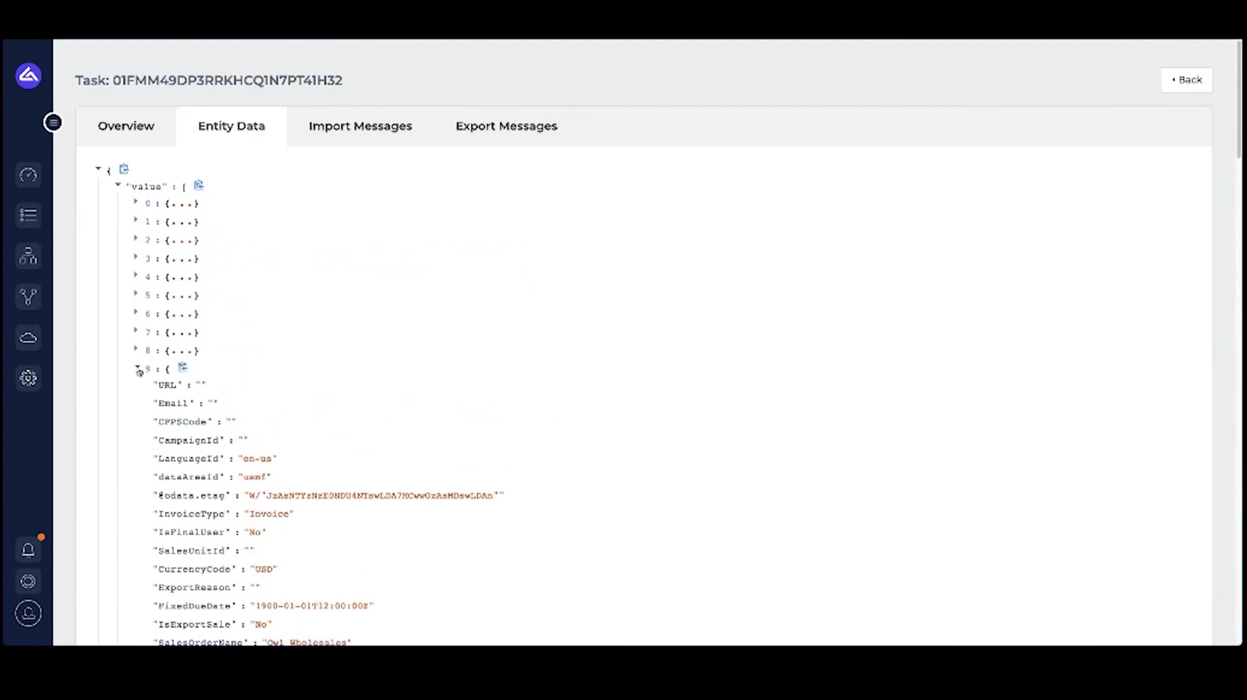
click(138, 369)
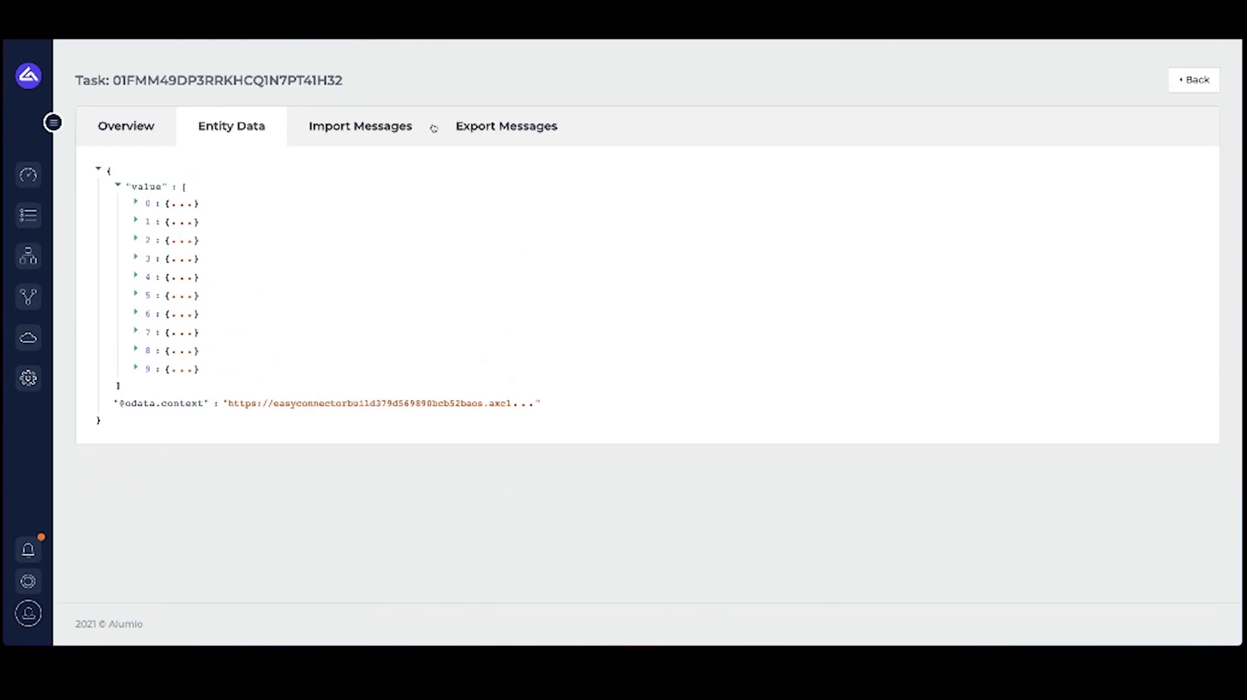
Step: Review the task's import messages, and expand the export error about the missing orderNumber key
click(396, 126)
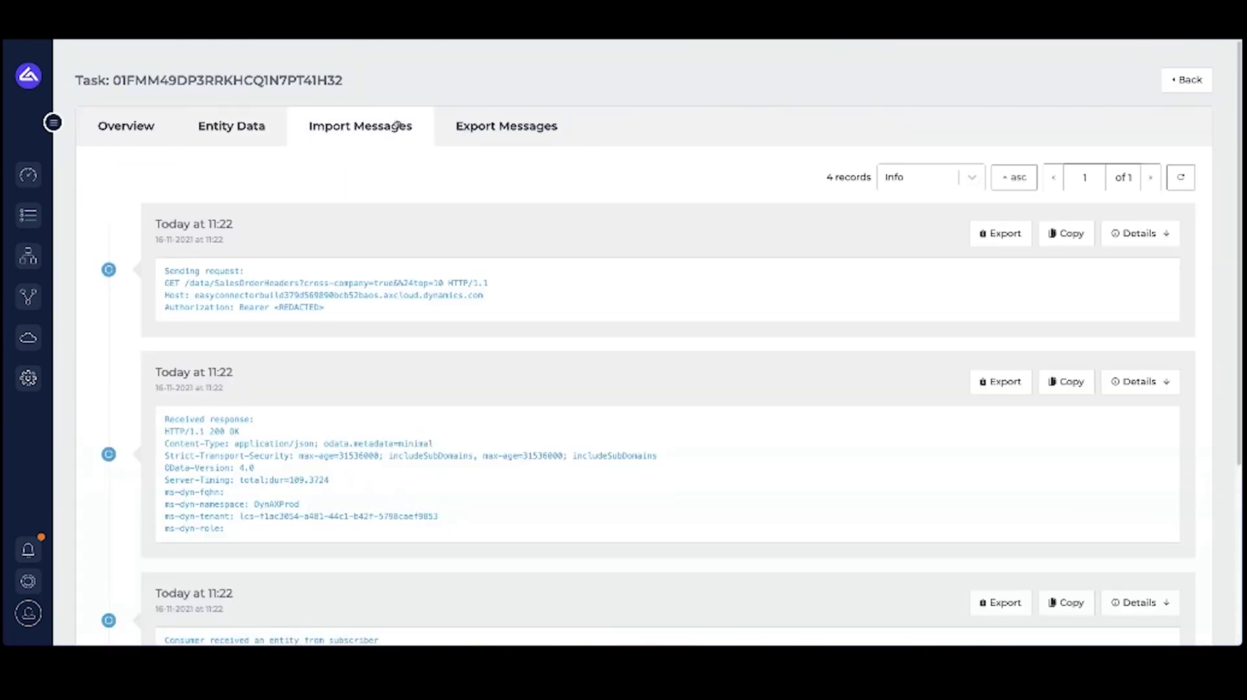
scroll(427, 153, down, 1)
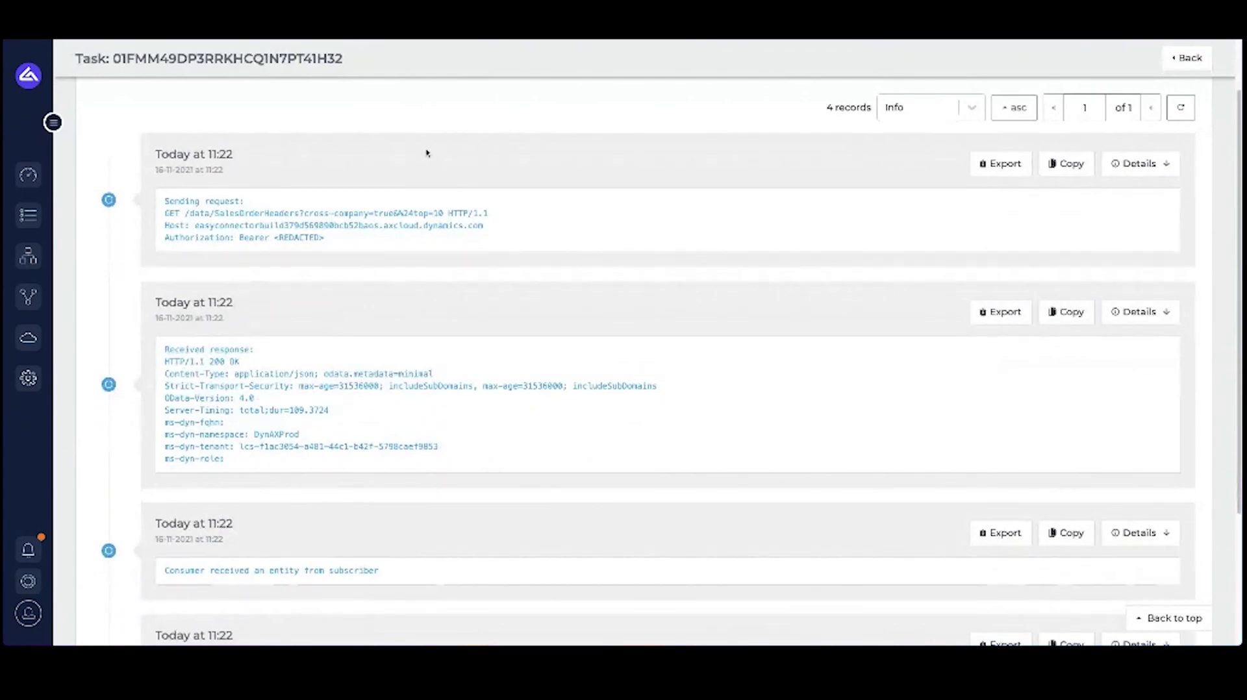
scroll(427, 153, down, 1)
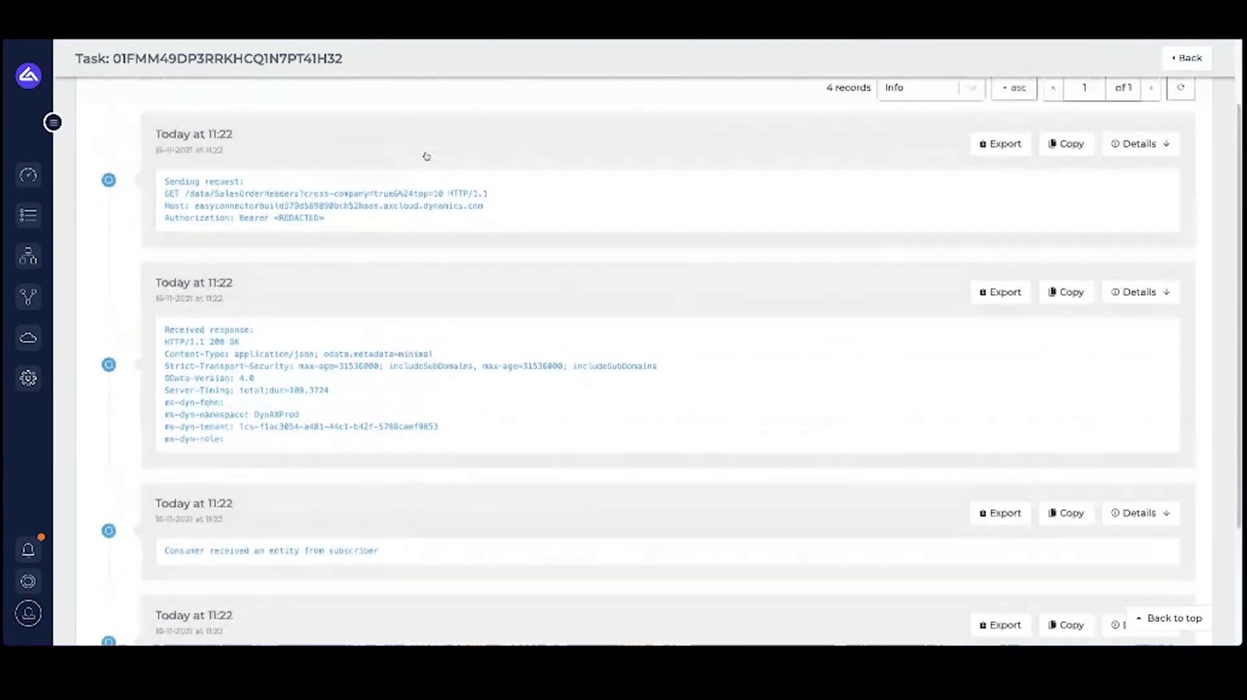
scroll(427, 156, up, 2)
click(458, 131)
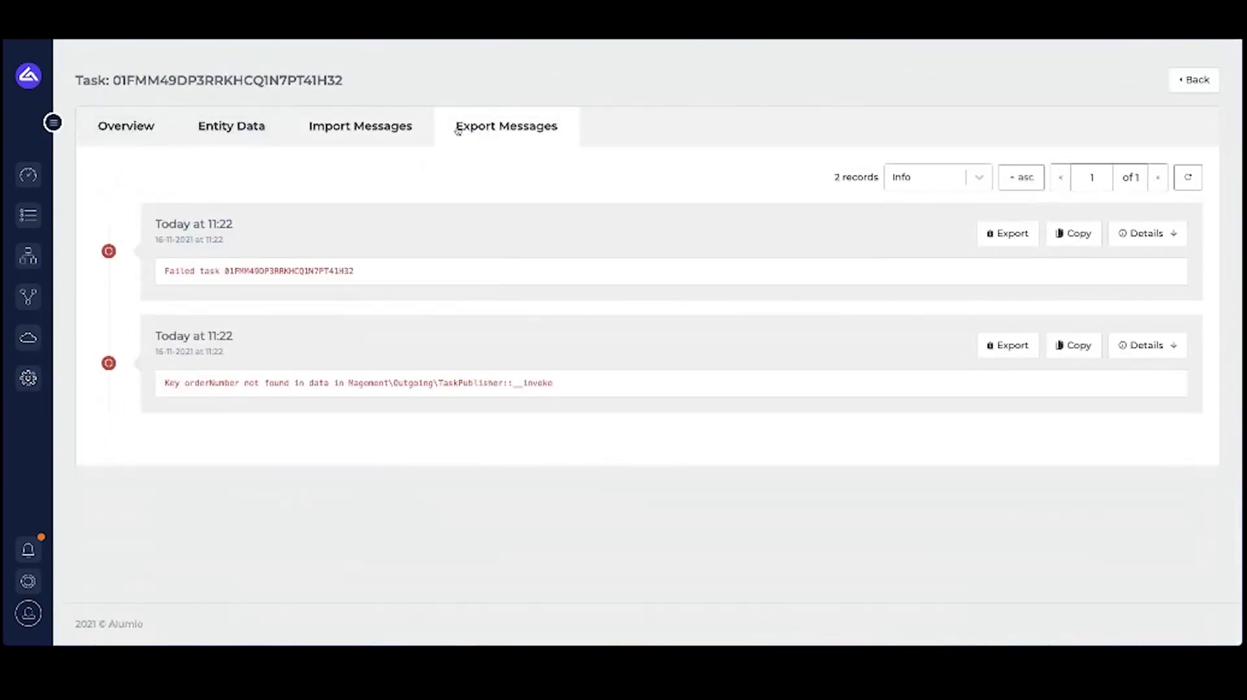
click(1147, 346)
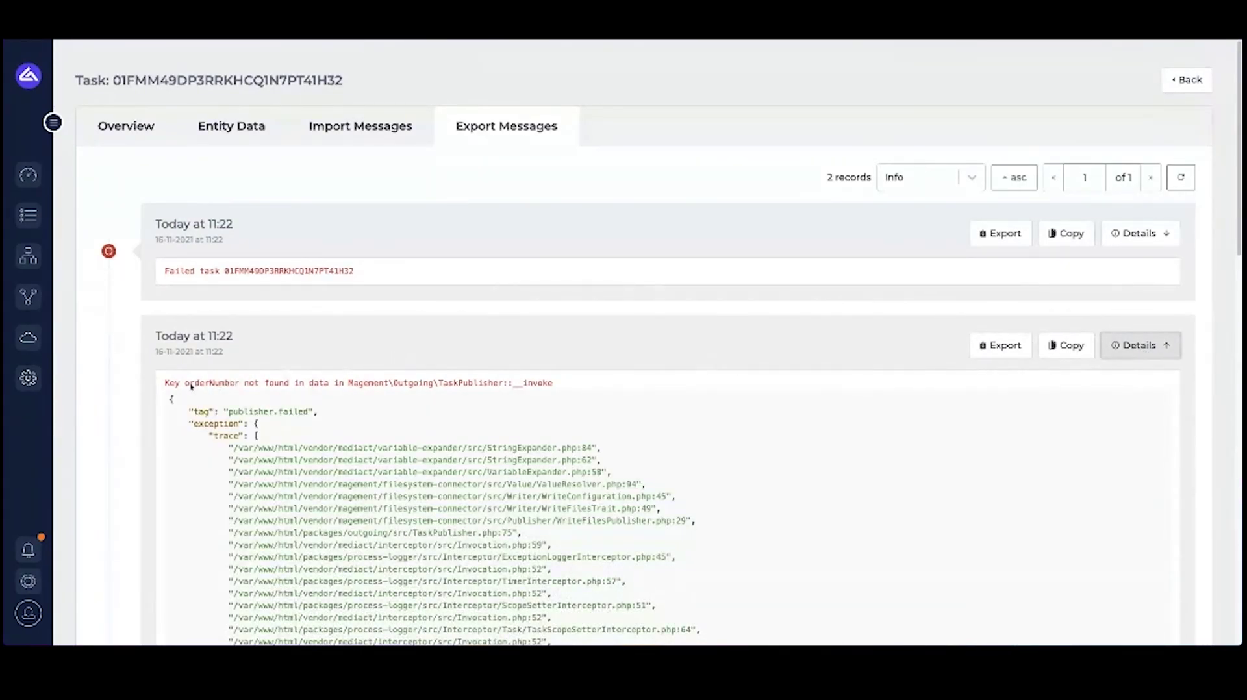
drag(191, 385, 221, 388)
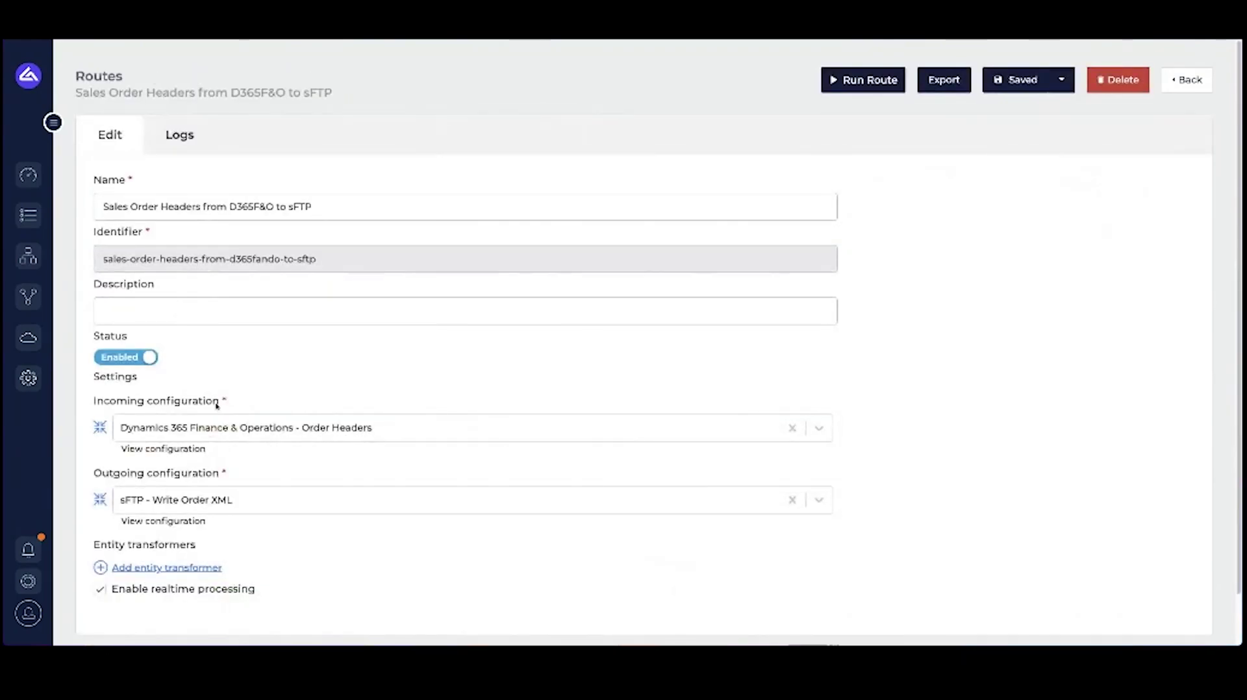
Step: View the route's outgoing configuration "sFTP - Write Order XML" and examine the orderNumber placeholder in its custom file path
click(162, 521)
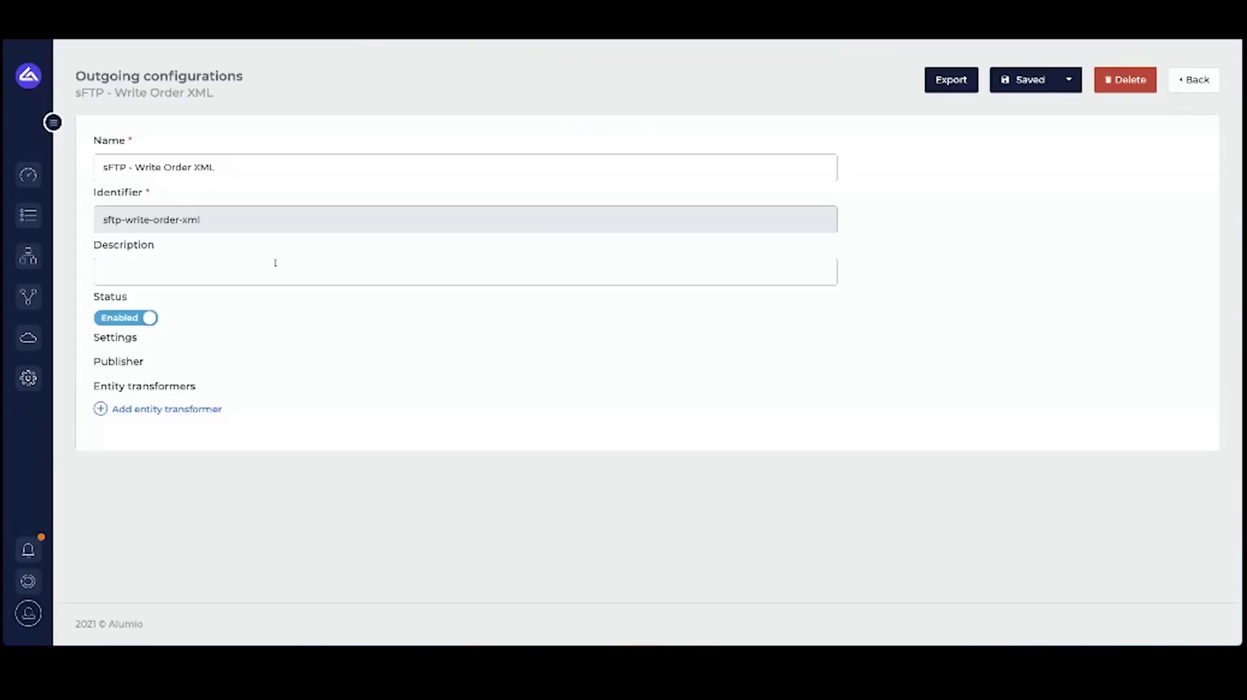
scroll(305, 268, down, 2)
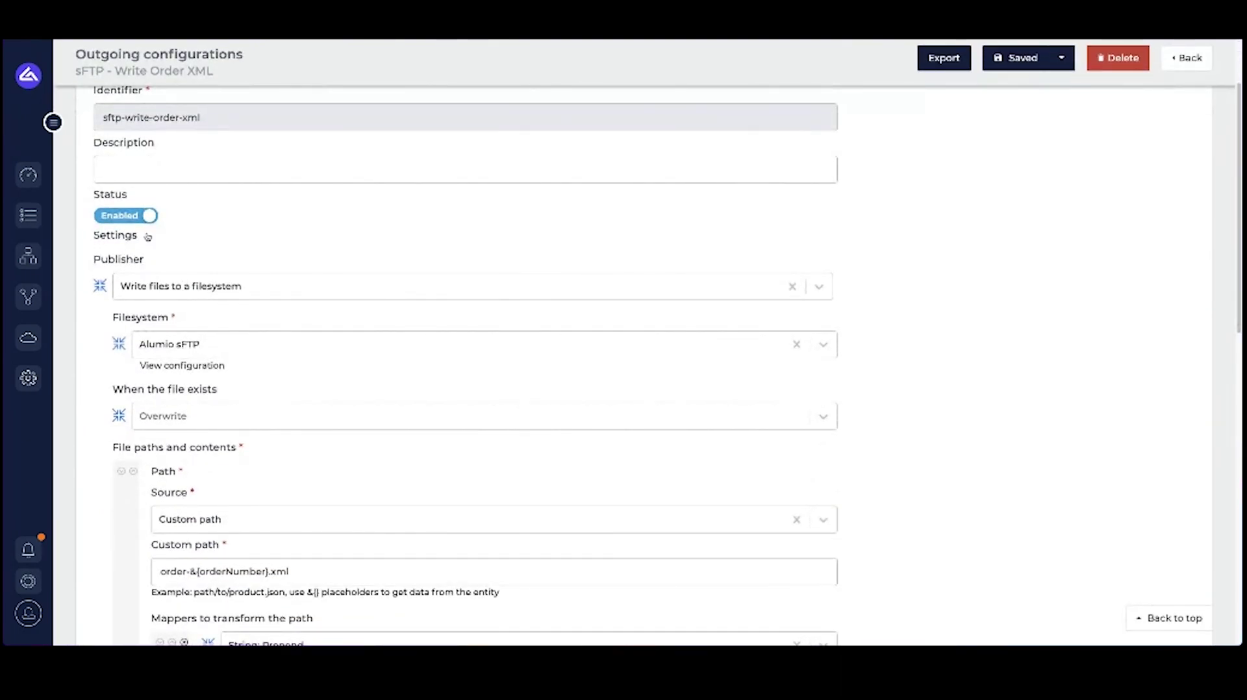
scroll(149, 254, down, 1)
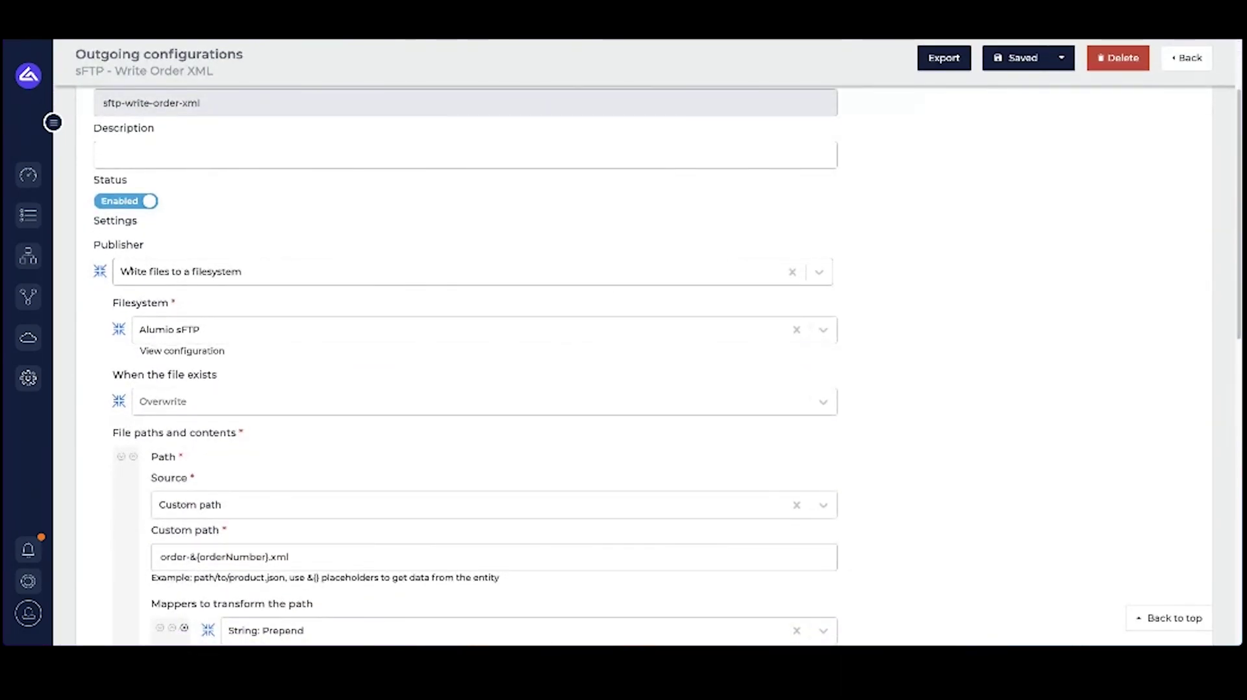
scroll(149, 279, down, 3)
drag(152, 300, 188, 322)
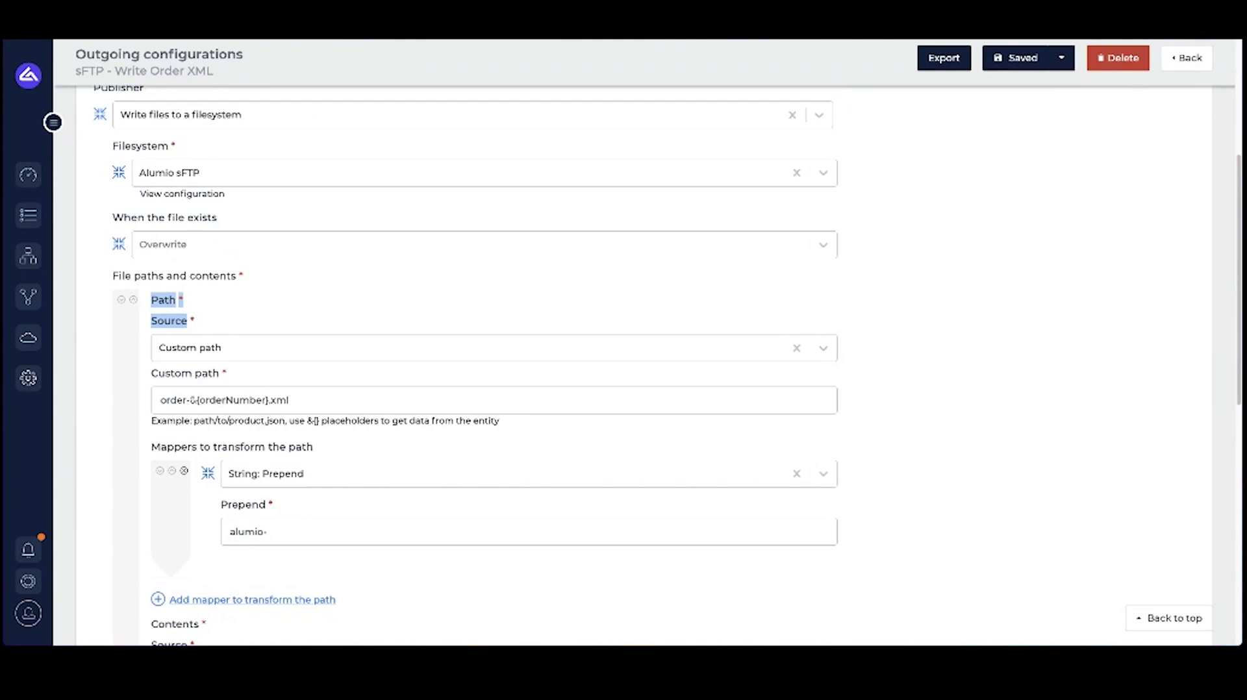
drag(190, 400, 267, 402)
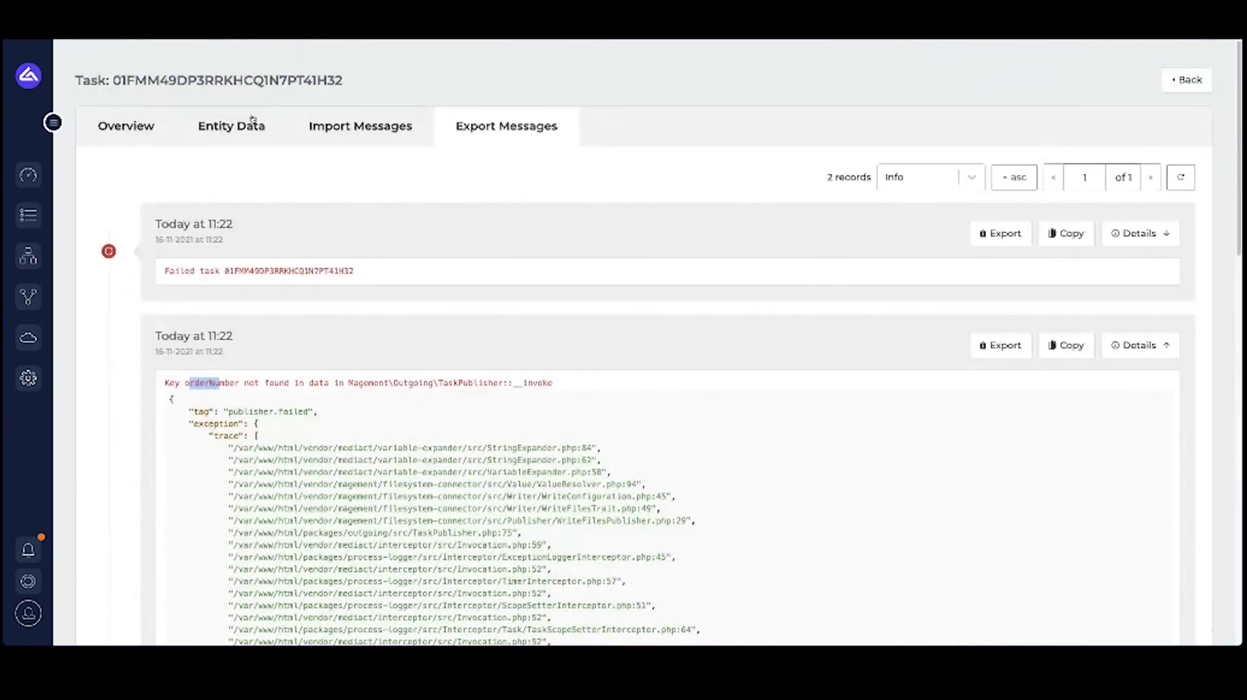
Step: Copy the task's entity data as a whole and start a new entity transformer
click(252, 120)
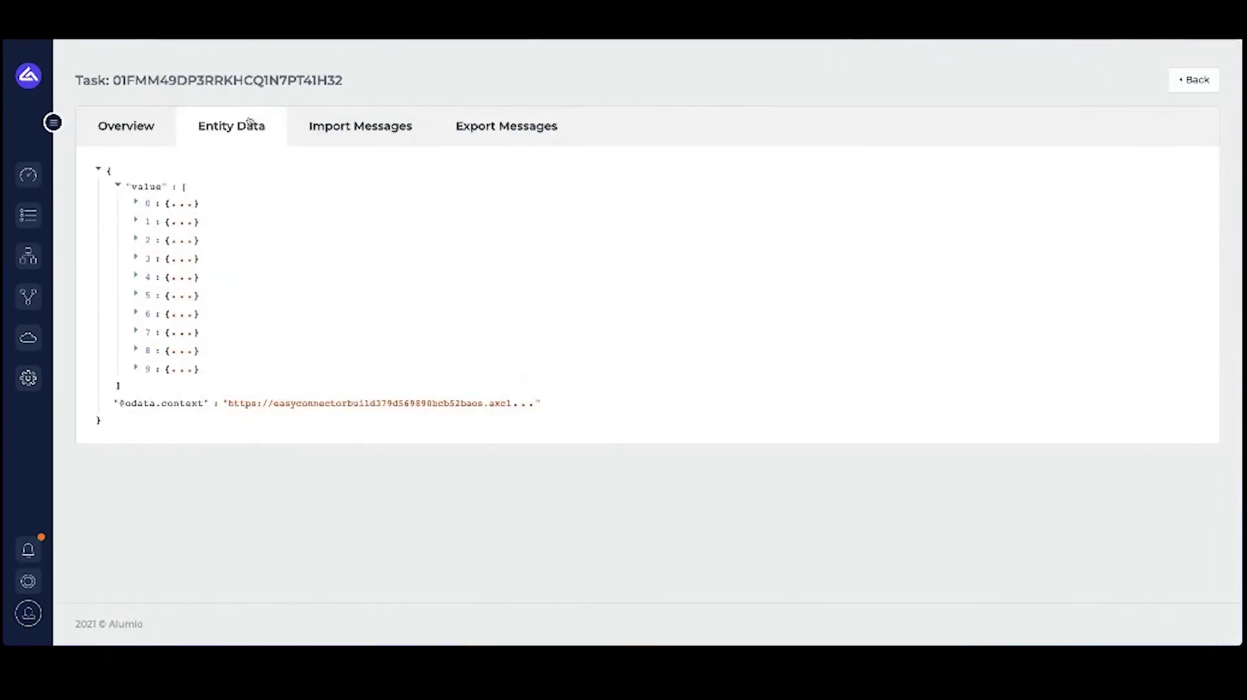
mouse_move(124, 171)
mouse_move(38, 258)
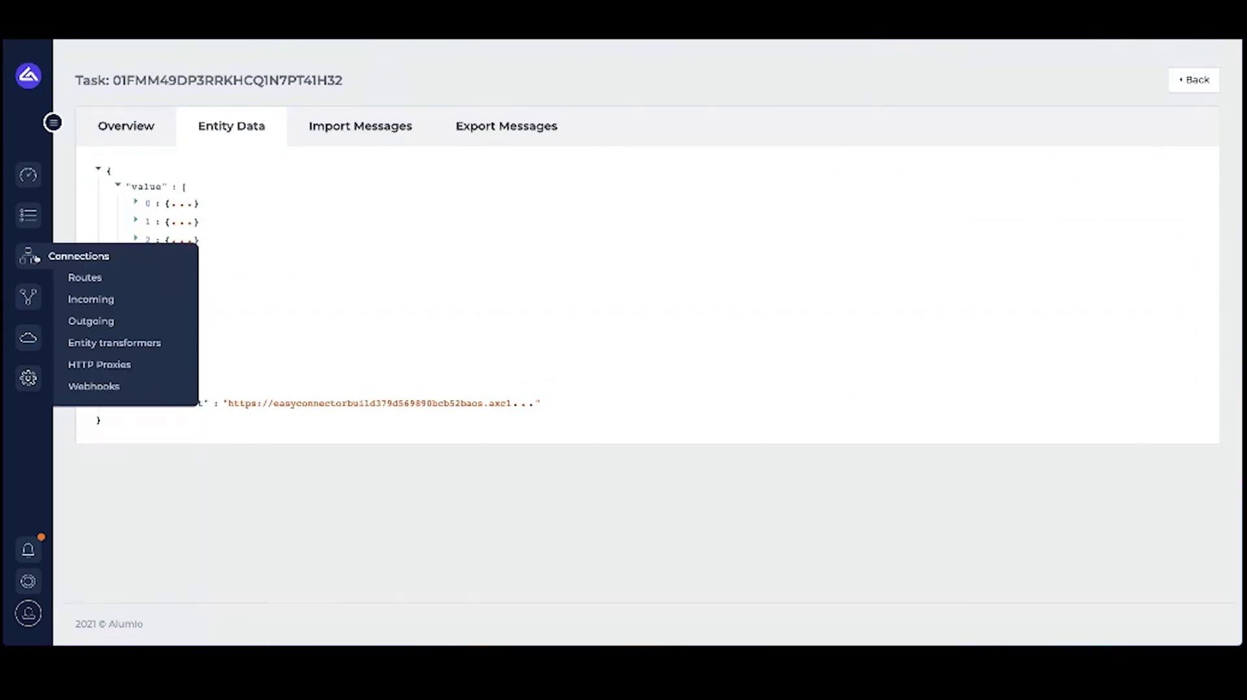
click(116, 344)
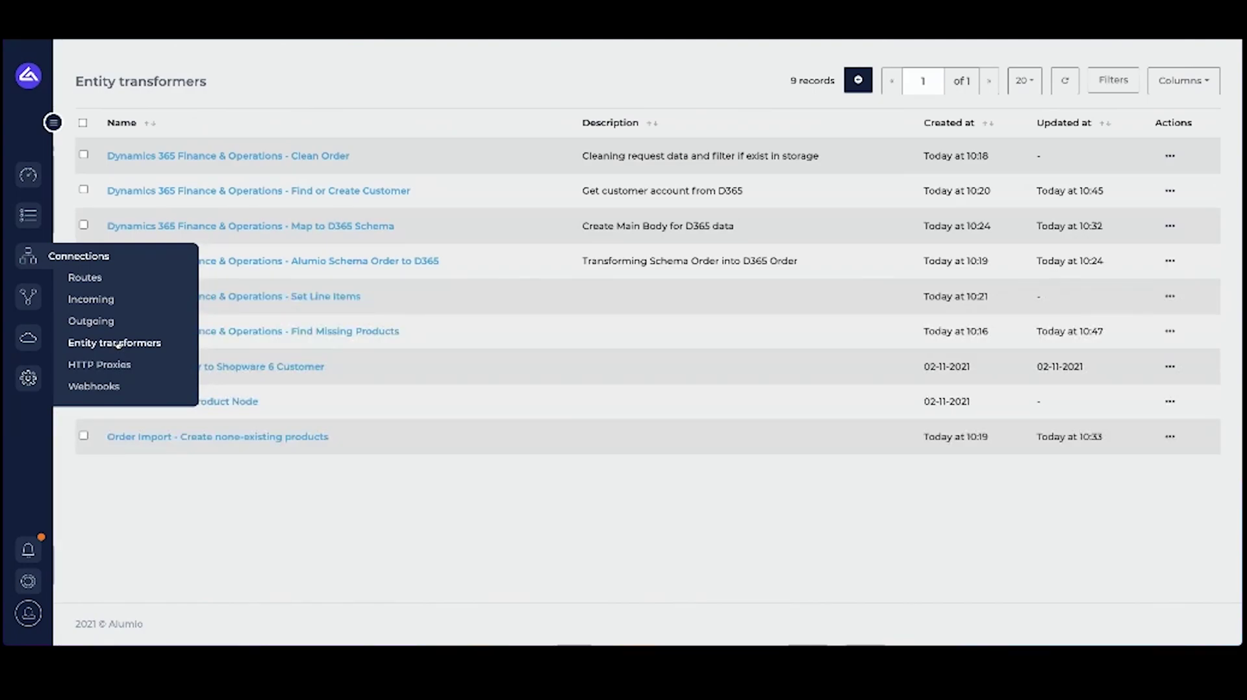
click(859, 80)
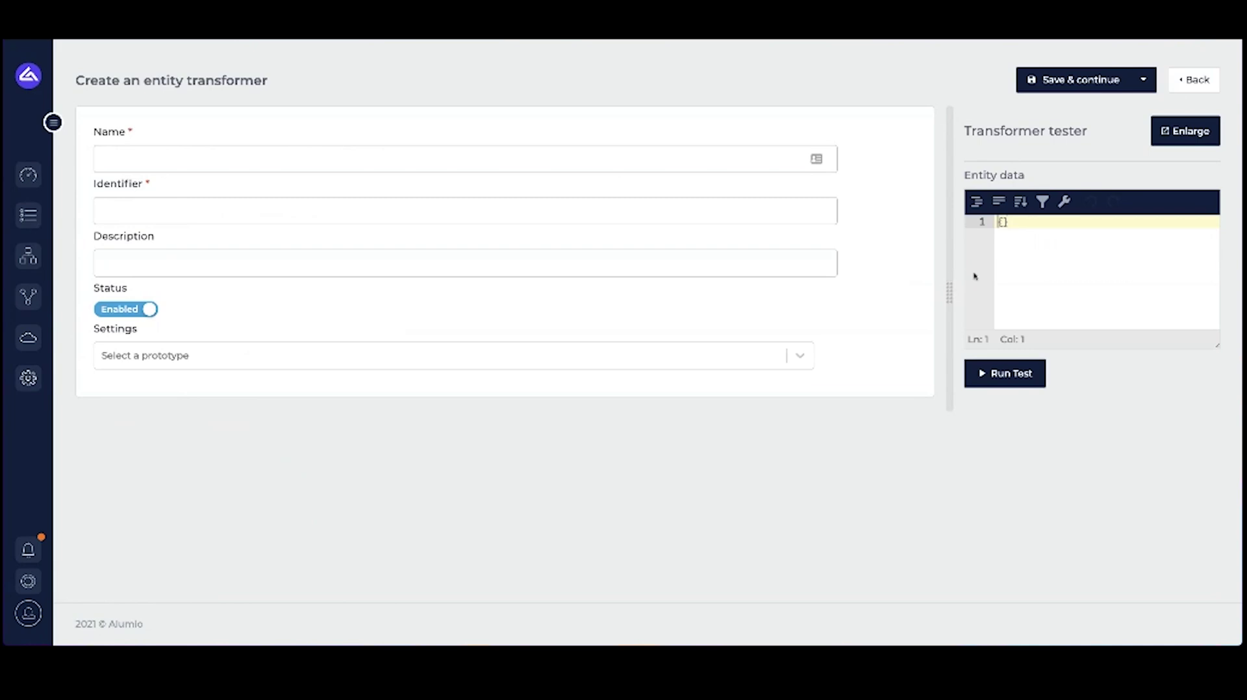
Step: Widen the transformer tester and replace its sample entity data with the copied sales order data
drag(950, 292, 737, 292)
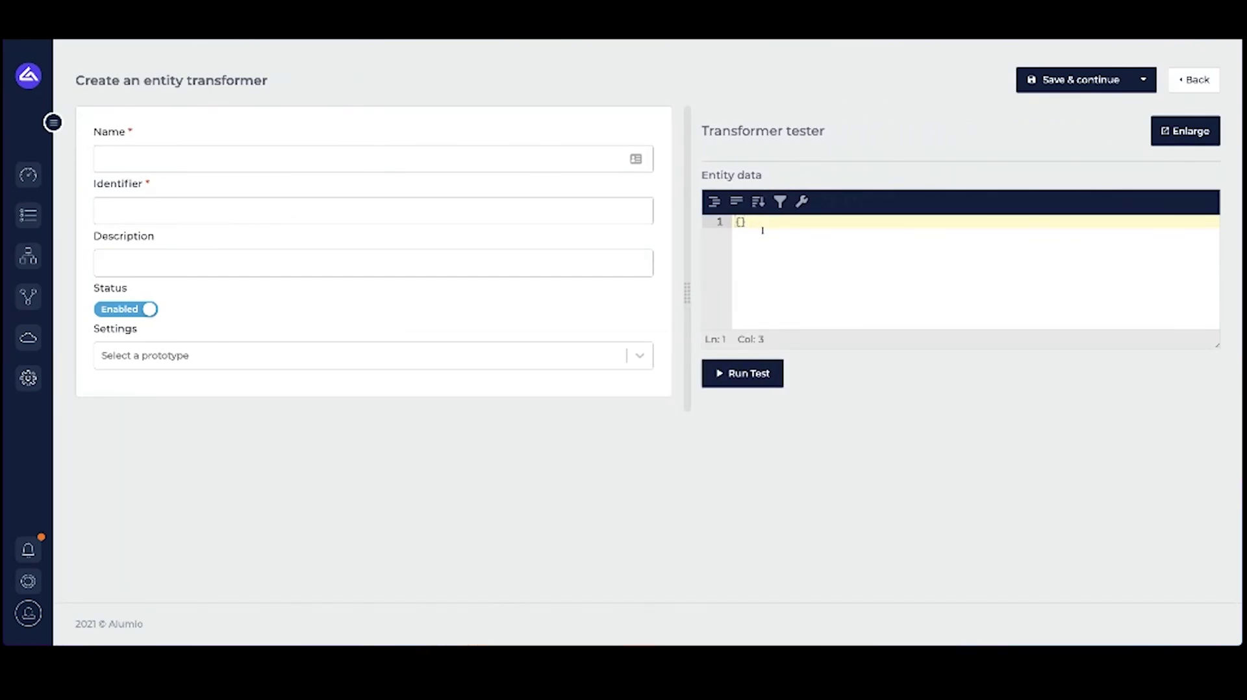
key(ctrl+a)
key(ctrl+v)
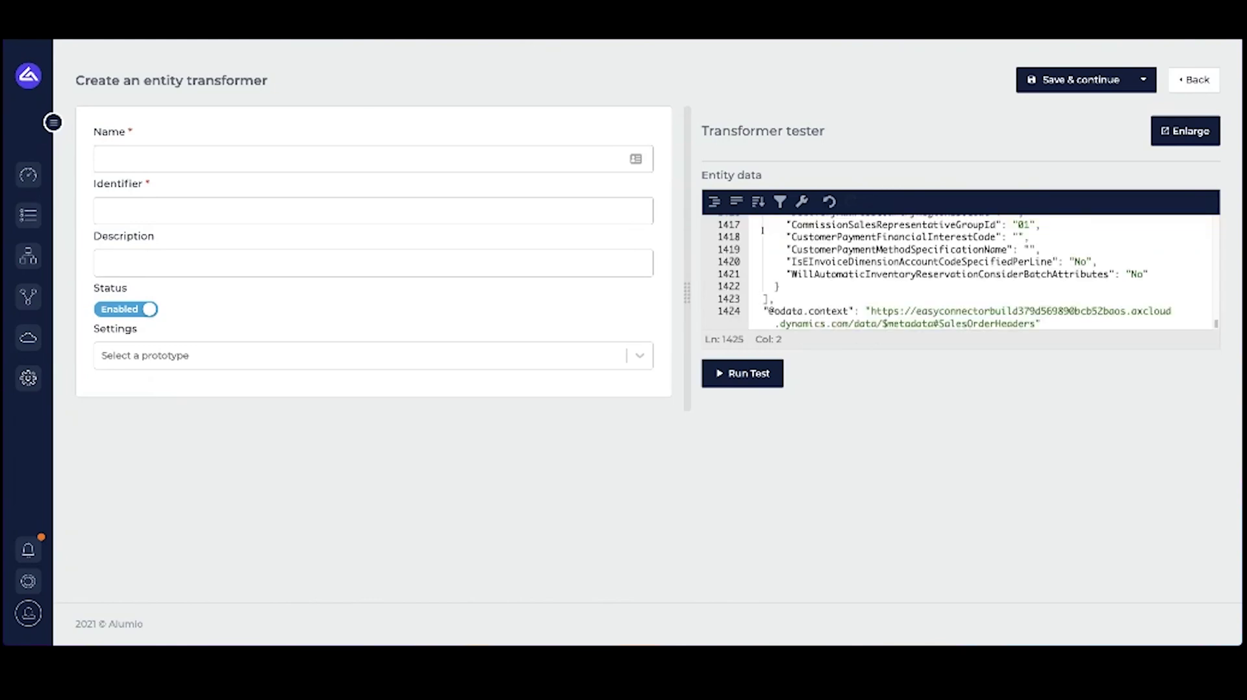
scroll(763, 231, up, 20)
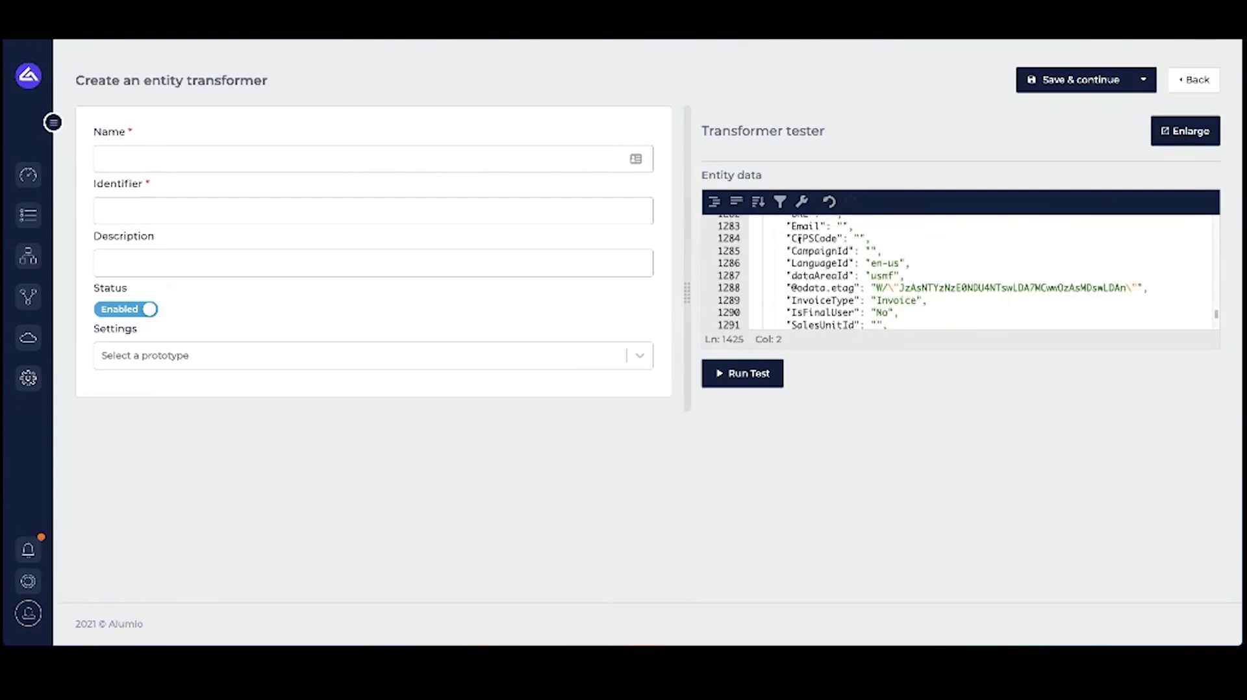
scroll(795, 247, up, 20)
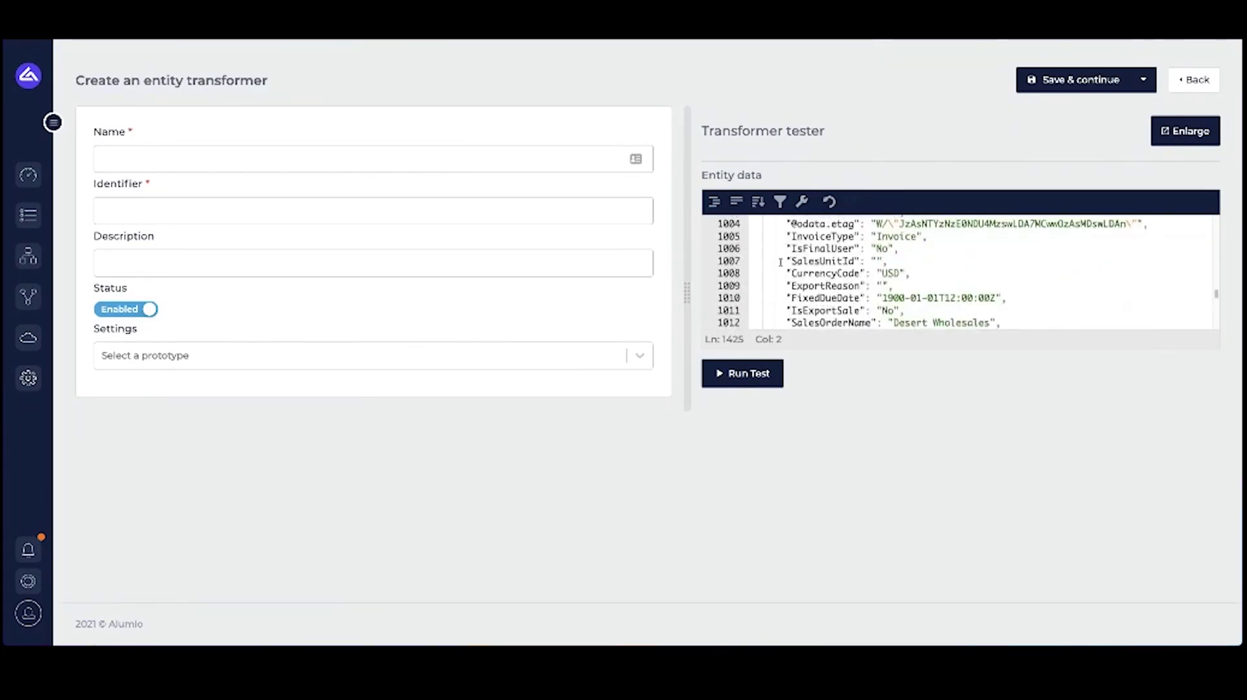
Step: Name the new entity transformer "Map D365F&O Sales Order Header to XML File"
click(462, 160)
text(Map)
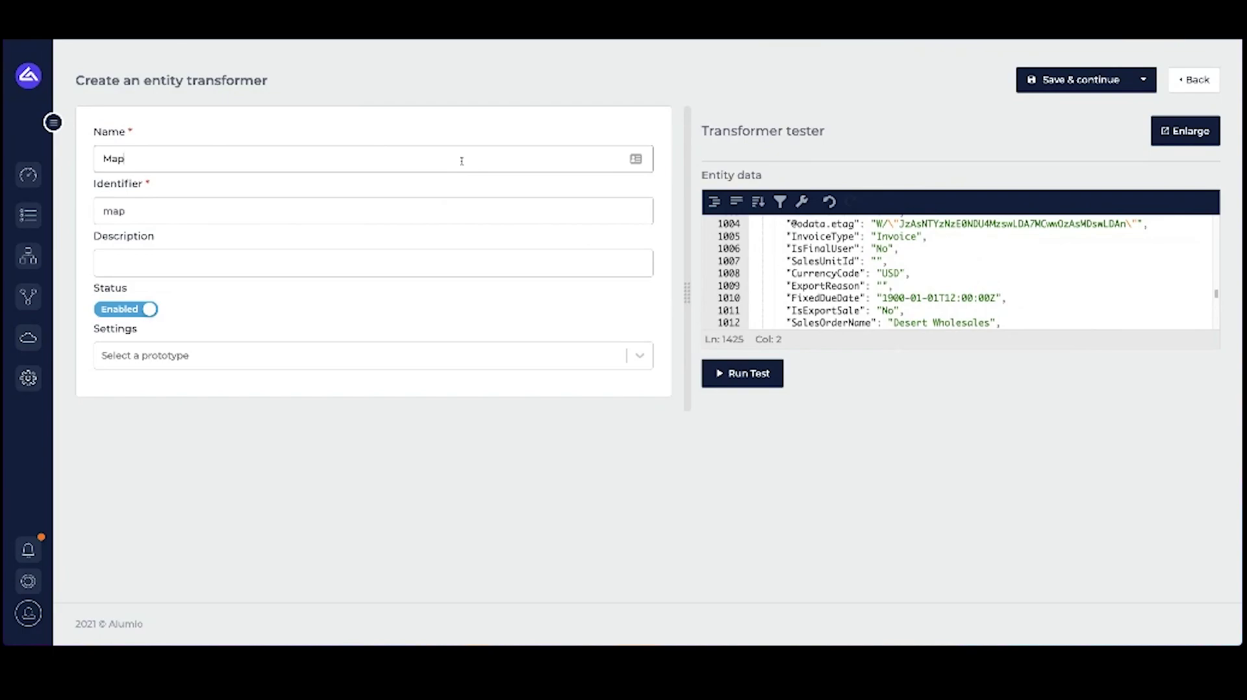
text( D365F&O Sales Or)
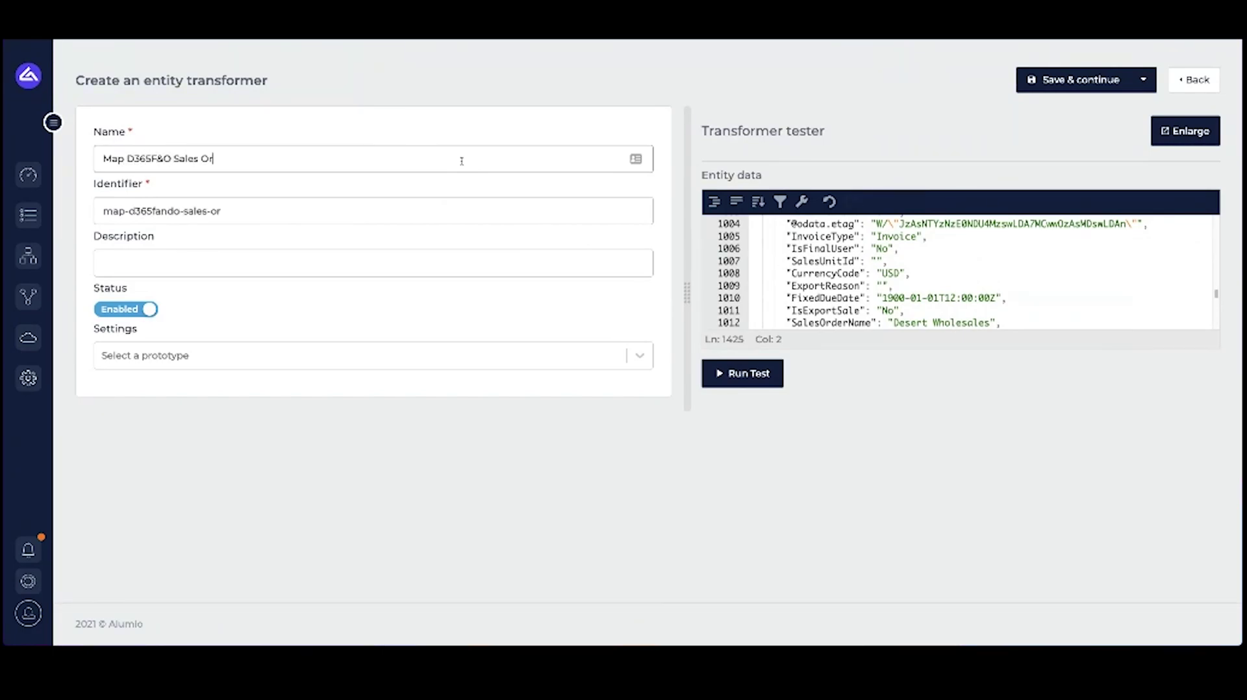
text(der Header to XML File)
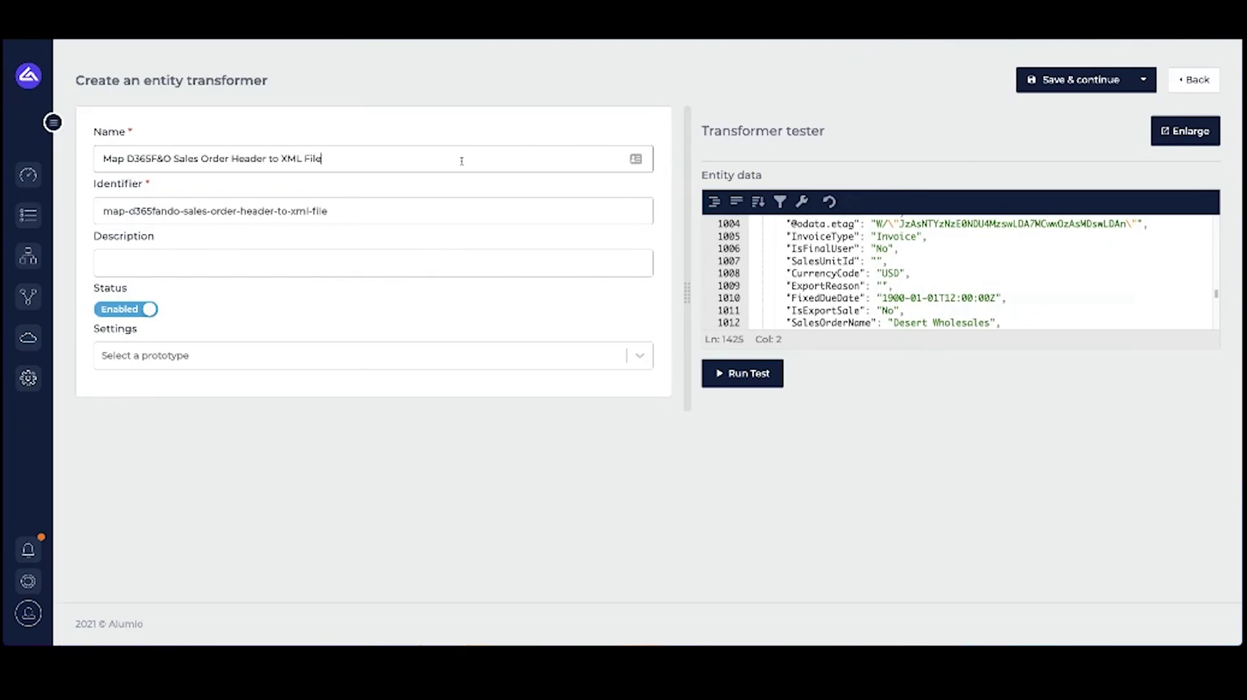
Step: Set the transformer's settings prototype to "Chain multiple entity transformers"
scroll(772, 252, up, 15)
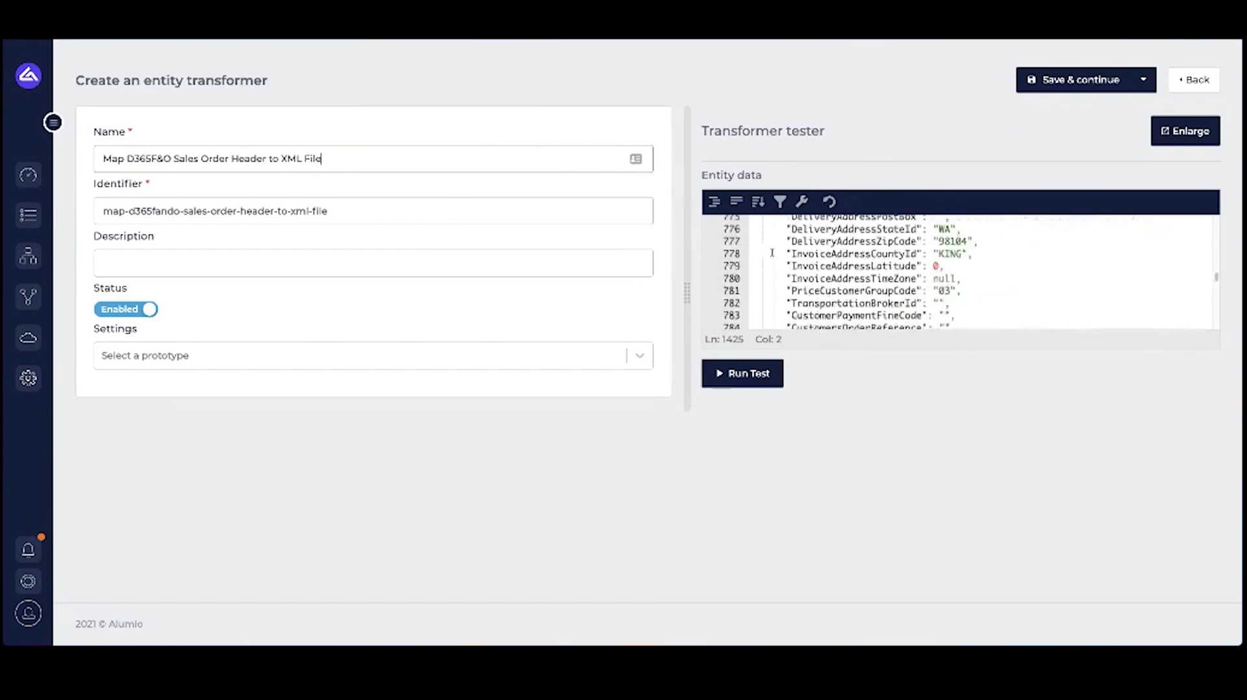
scroll(771, 253, up, 20)
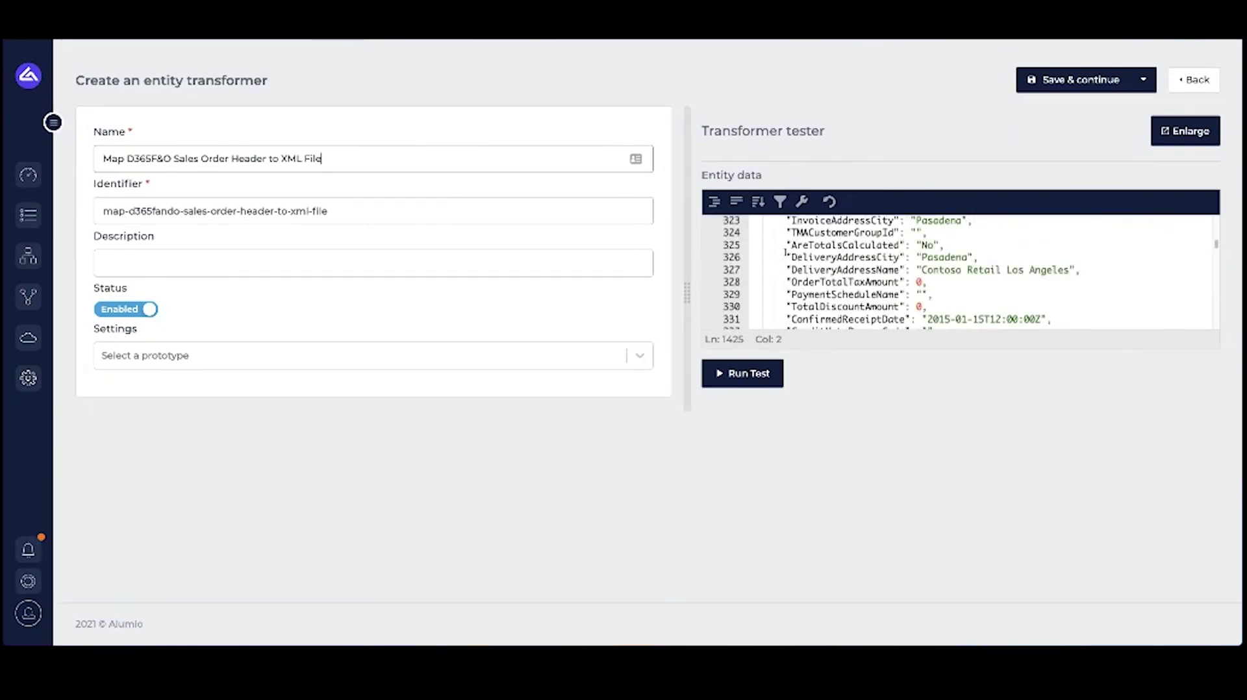
click(437, 351)
text(d)
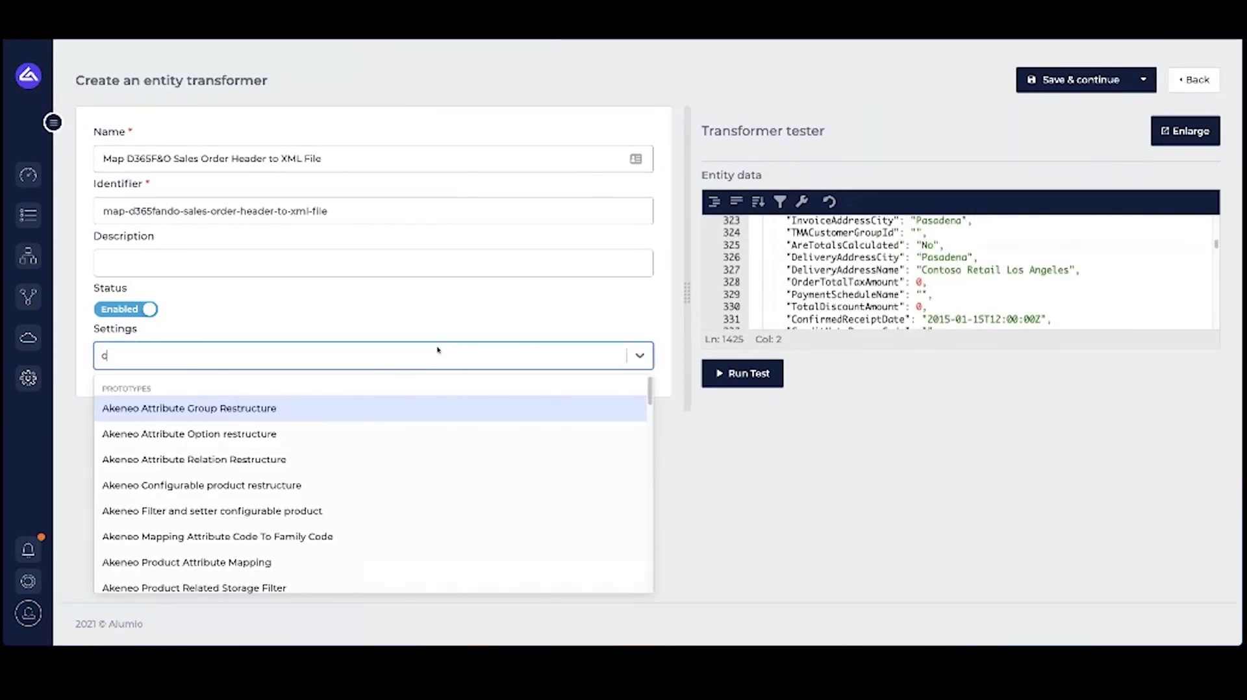
text(hain)
key(Return)
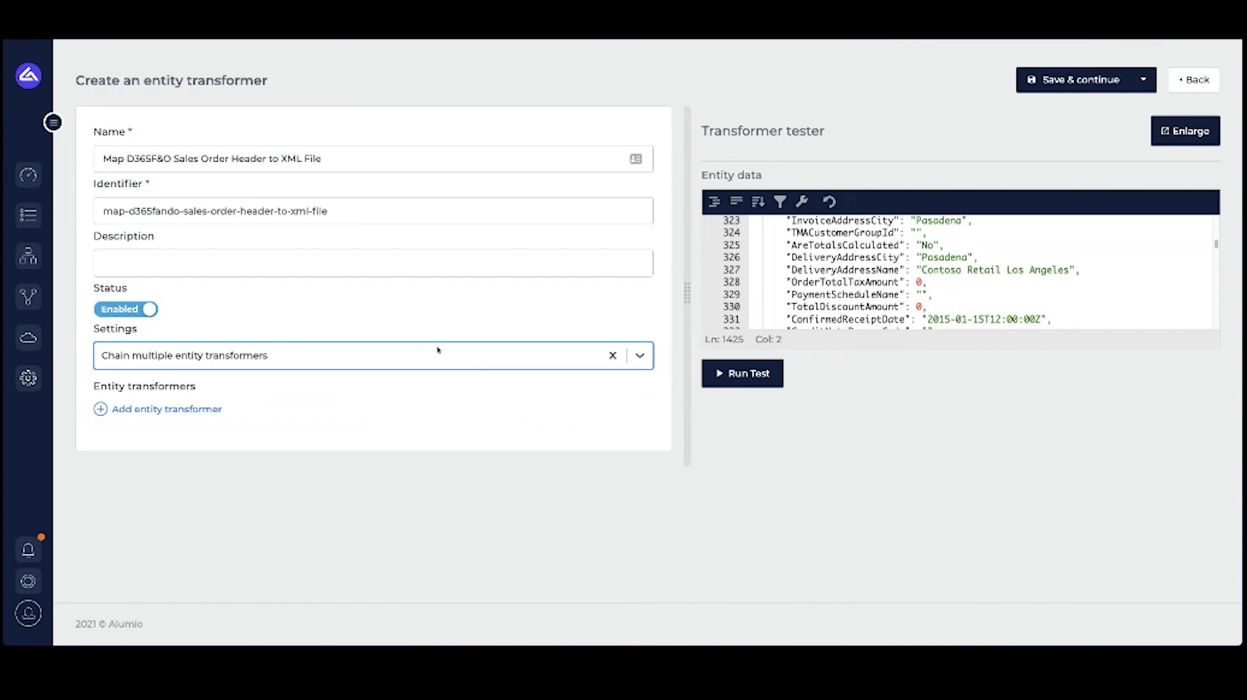
Step: Add a "Get branches from a pattern" entity transformer to the chain with the pattern value.*
scroll(962, 273, up, 20)
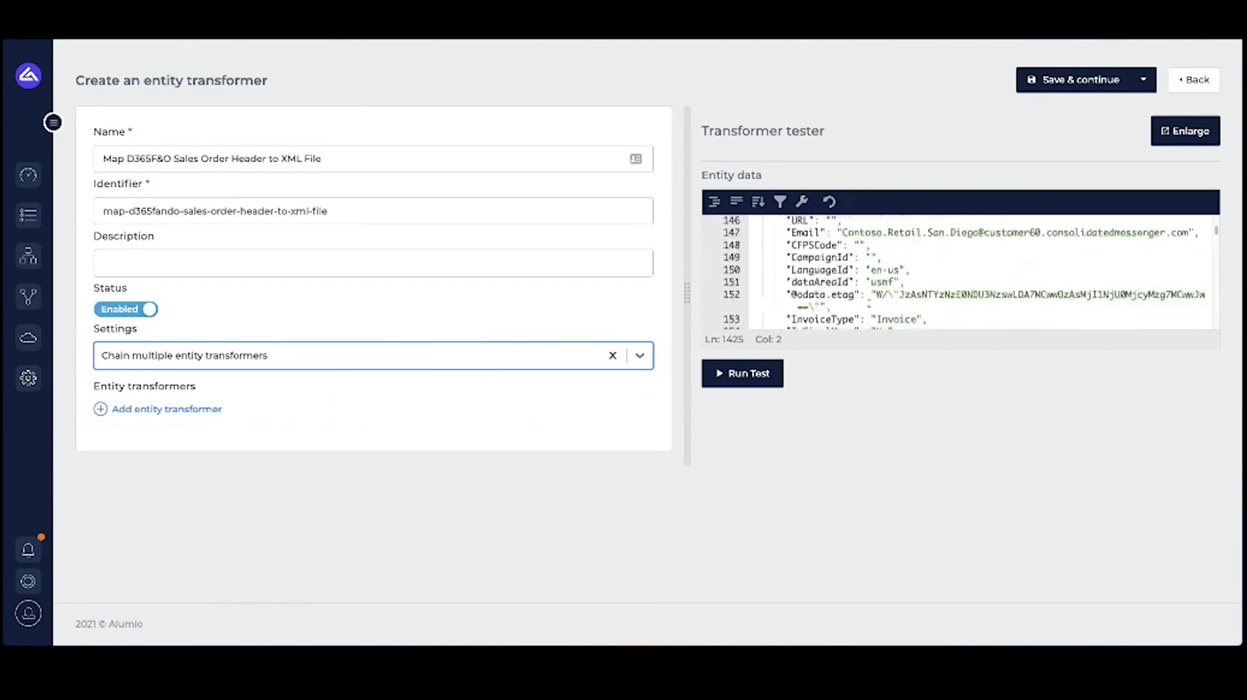
scroll(838, 292, up, 20)
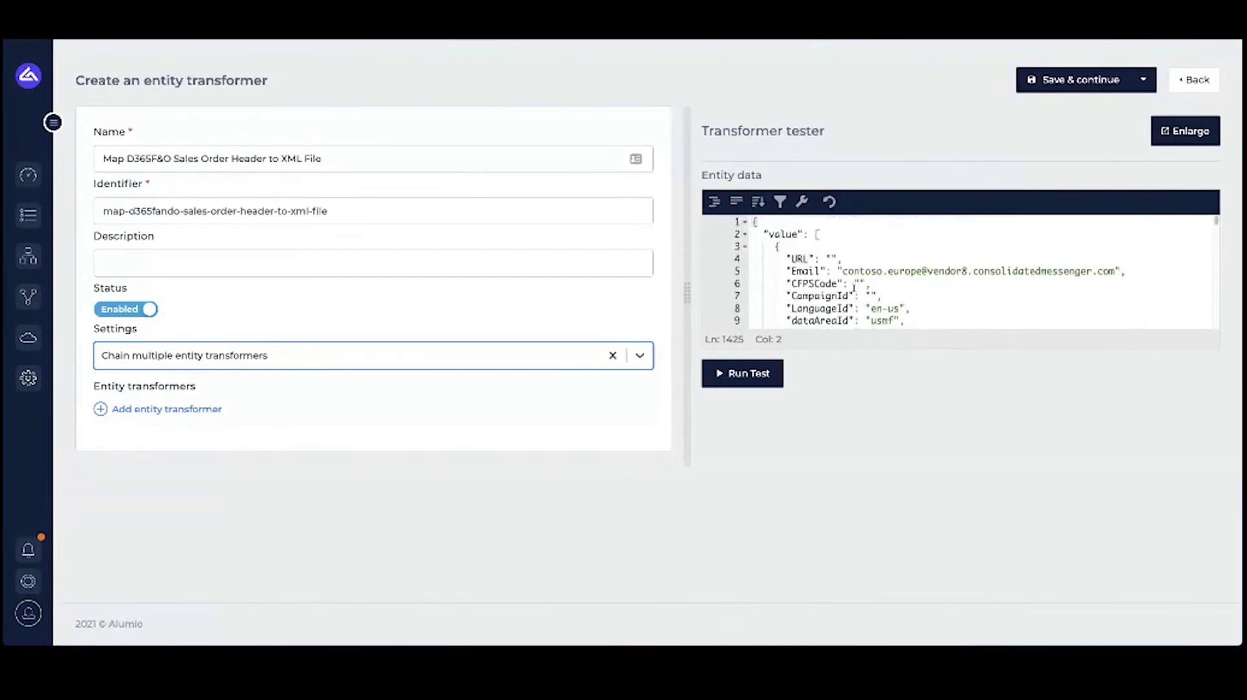
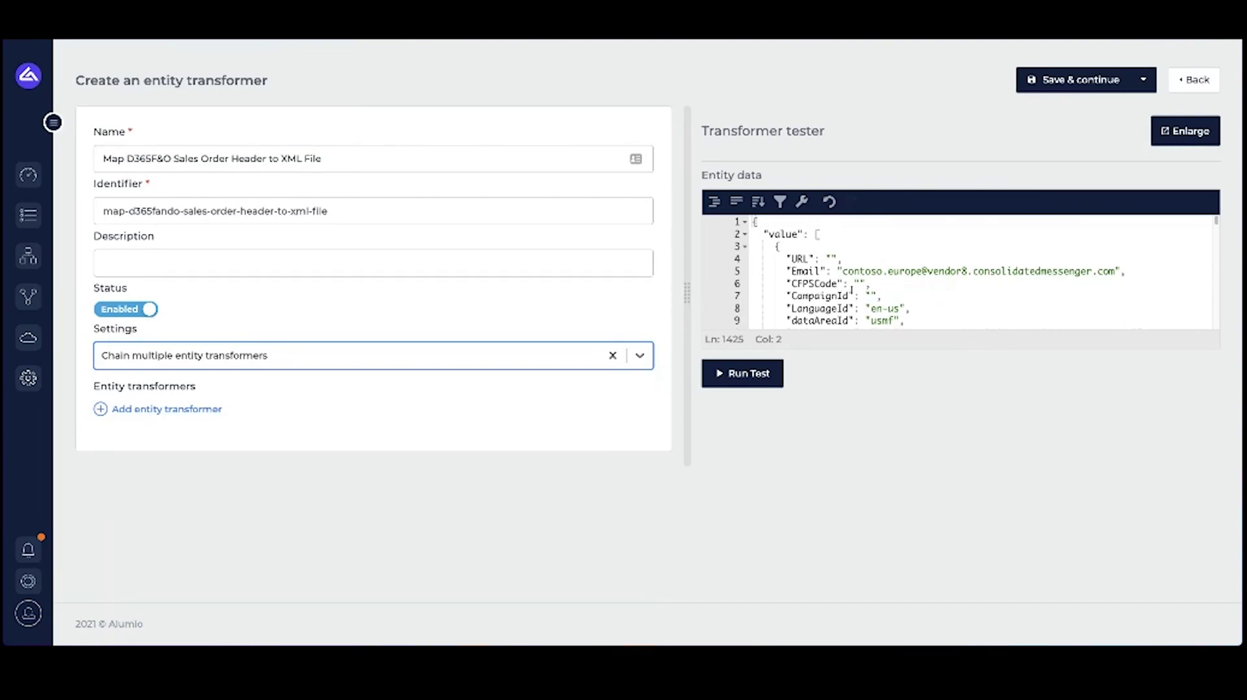
click(219, 409)
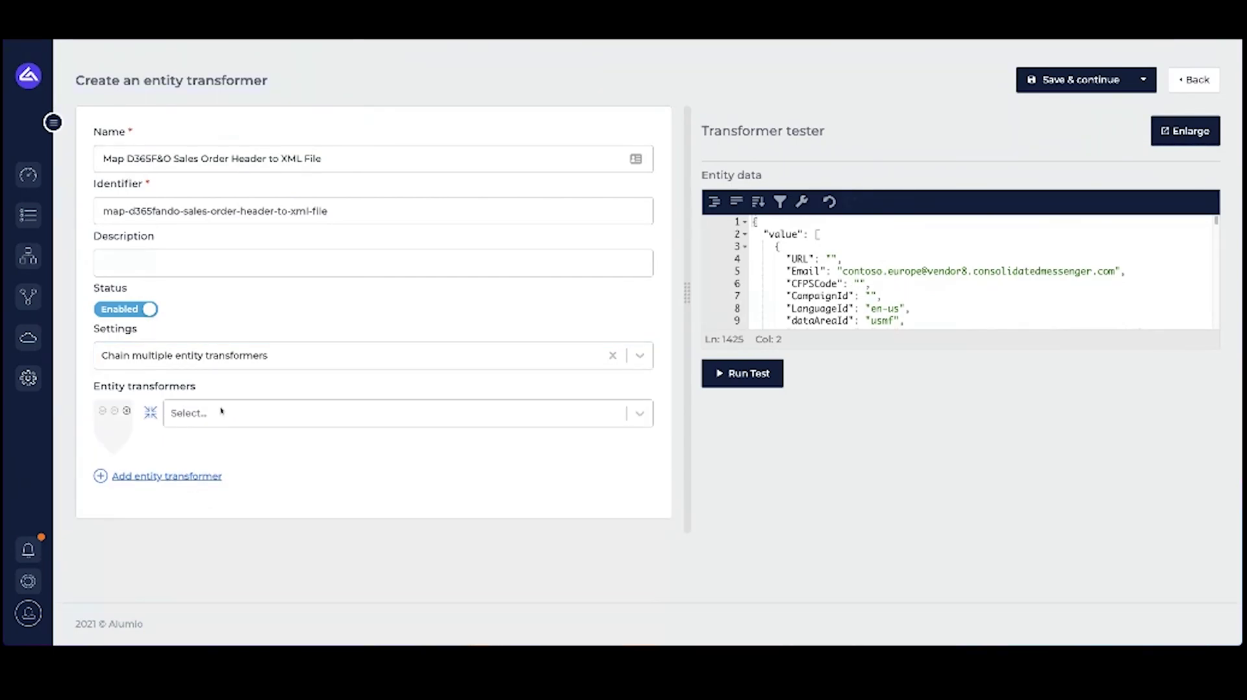
click(221, 411)
text(get bra)
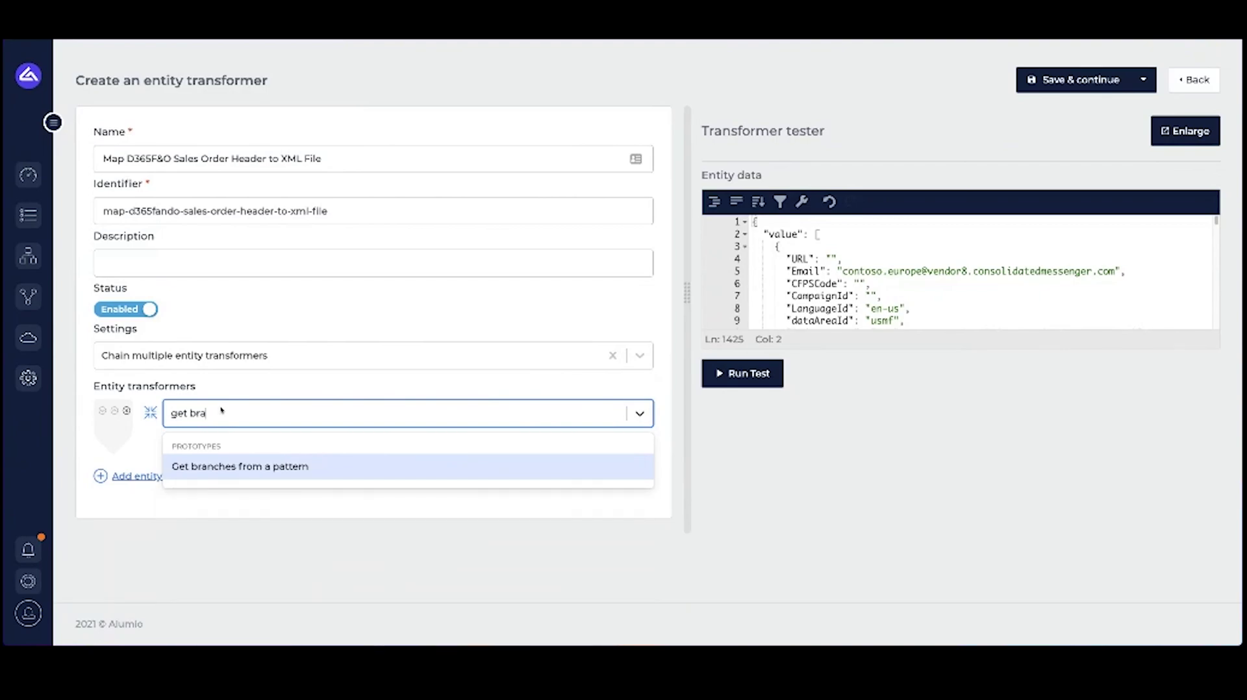
key(Return)
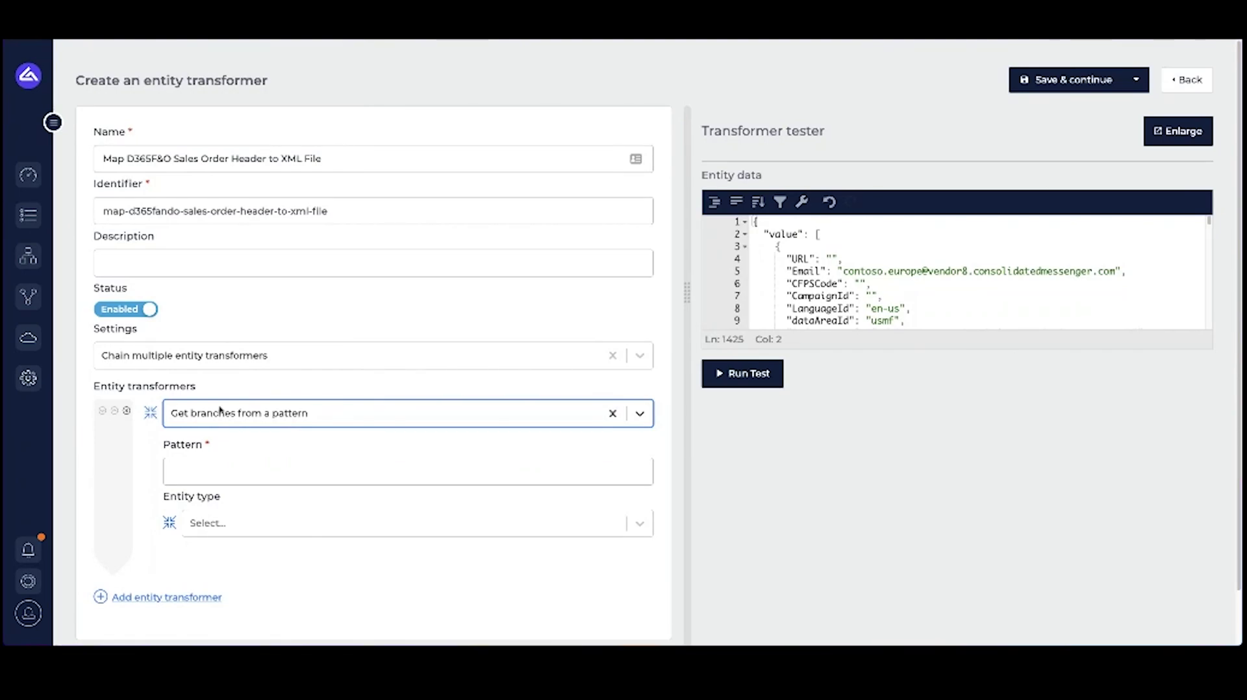
click(208, 476)
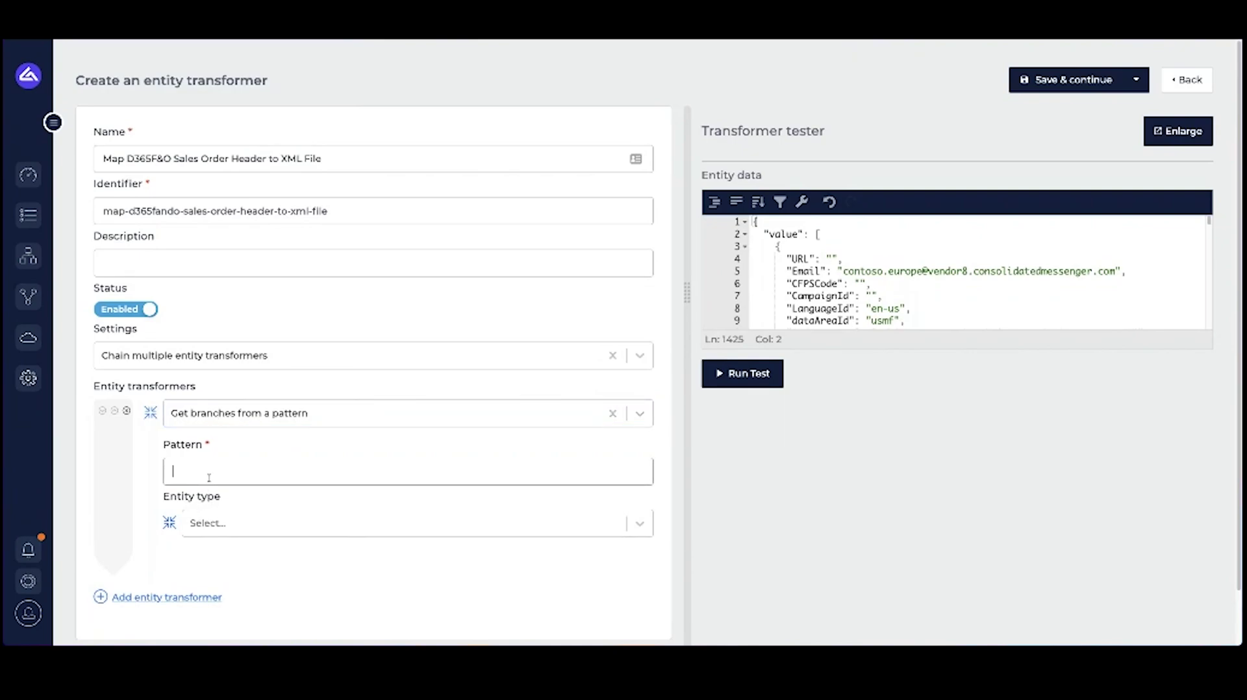
text(value.*)
Step: Highlight the value key in the sample entity data and collapse the first two order objects beneath it
drag(769, 234, 798, 234)
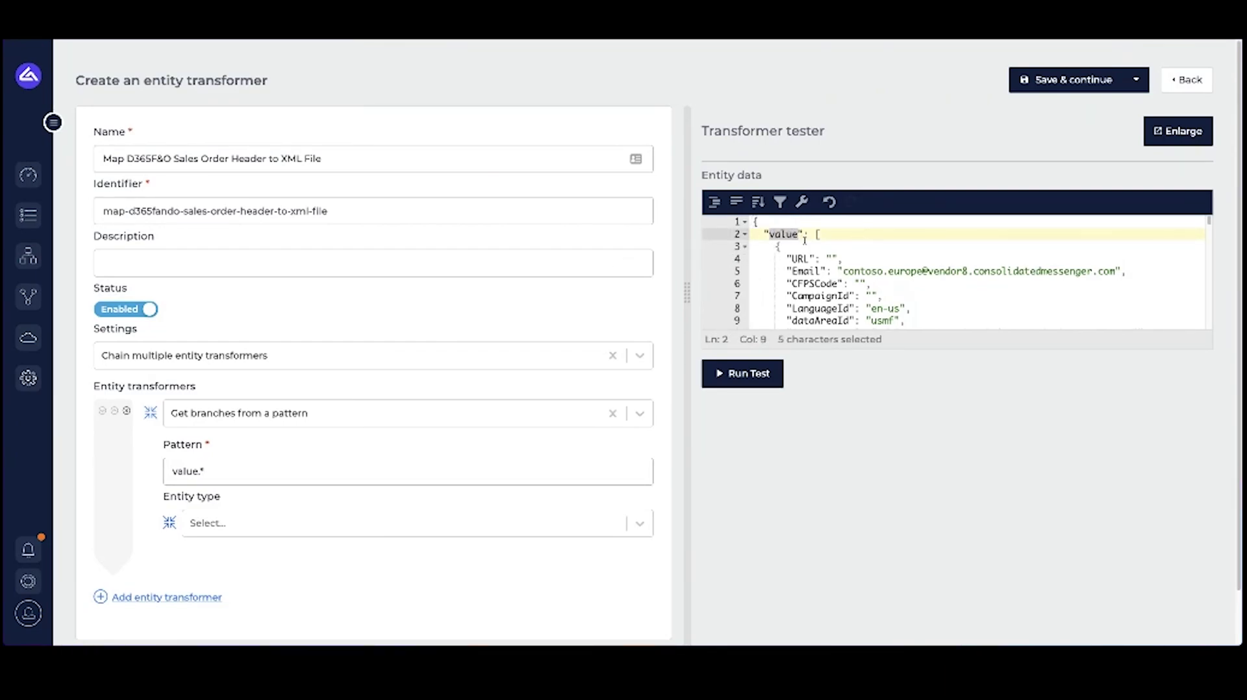
key(End)
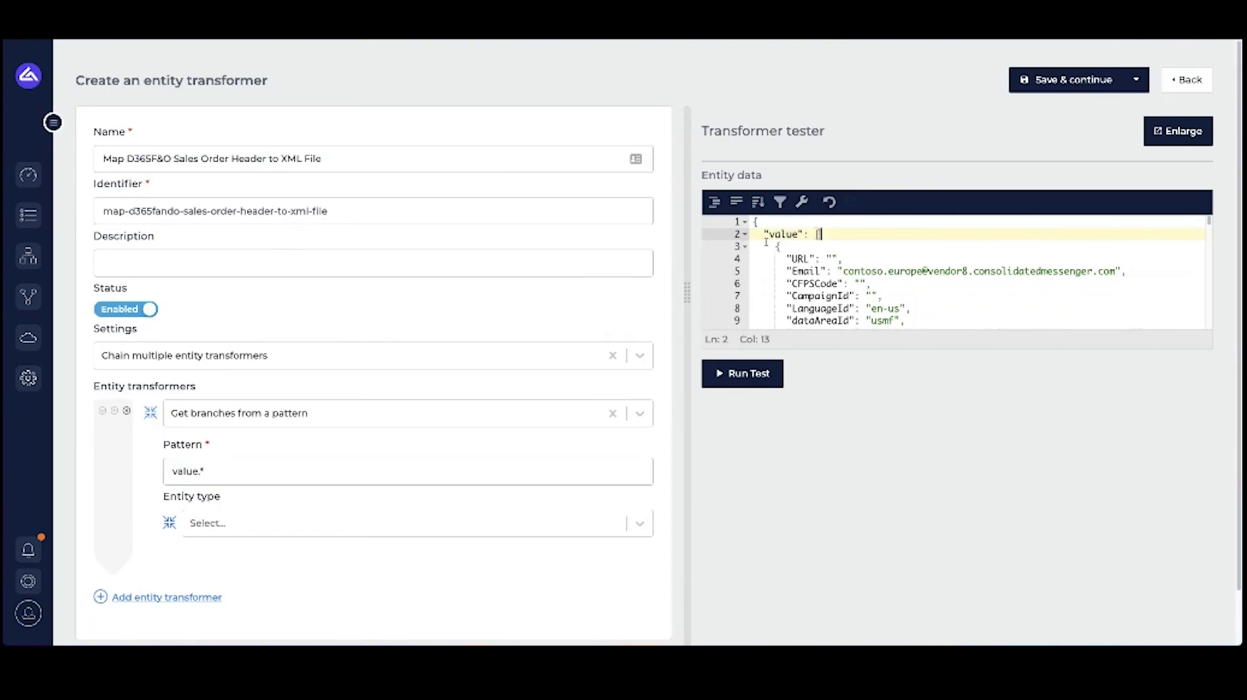
click(745, 246)
click(745, 258)
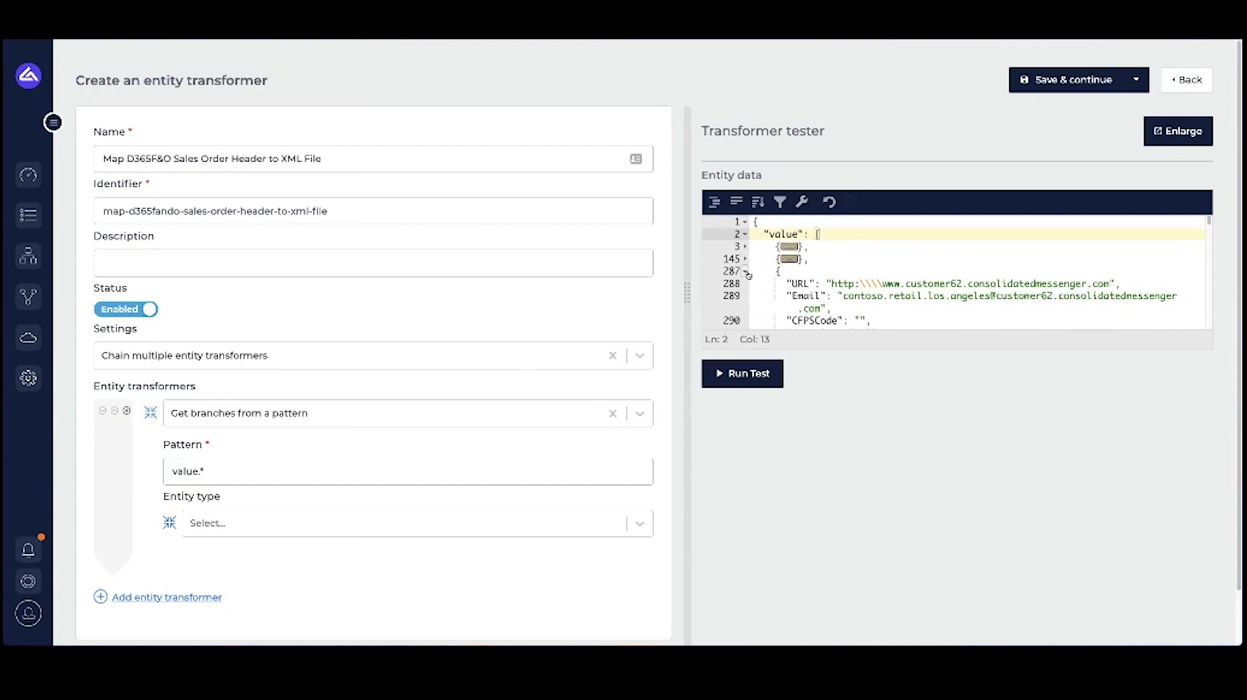
Step: Run the transformer test and collapse the resulting entities to check how the orders are split, then reopen the first one
click(728, 381)
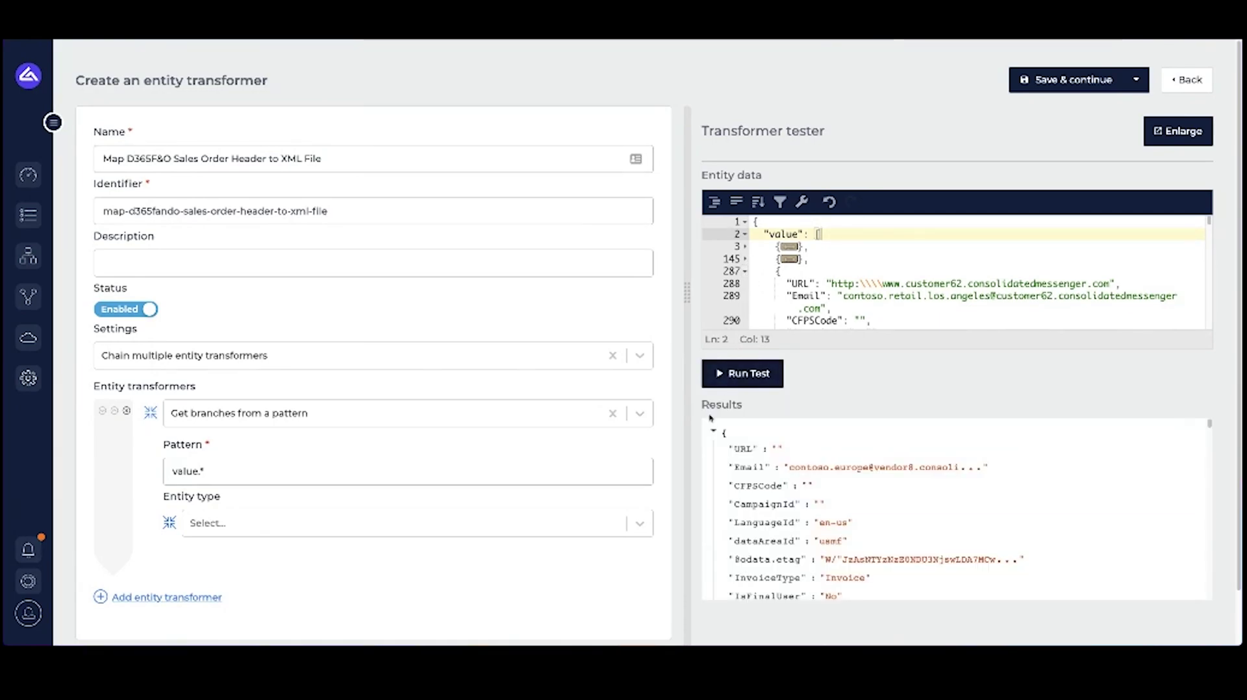
click(713, 431)
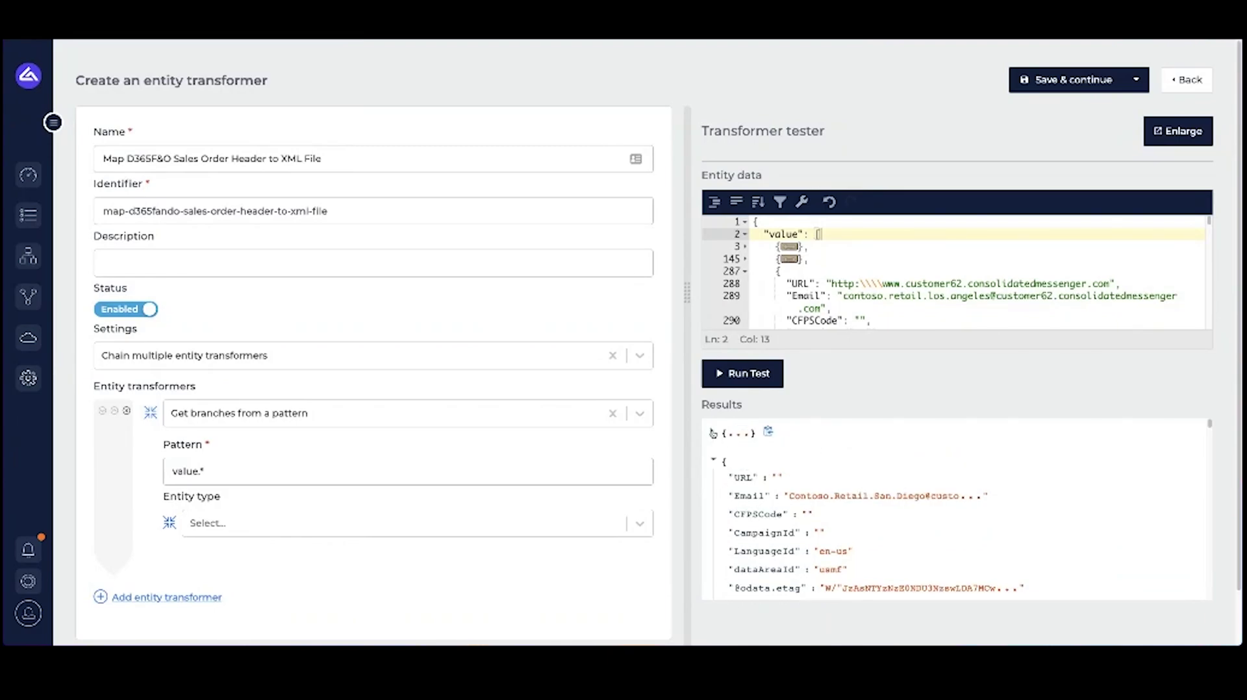
click(713, 459)
click(713, 488)
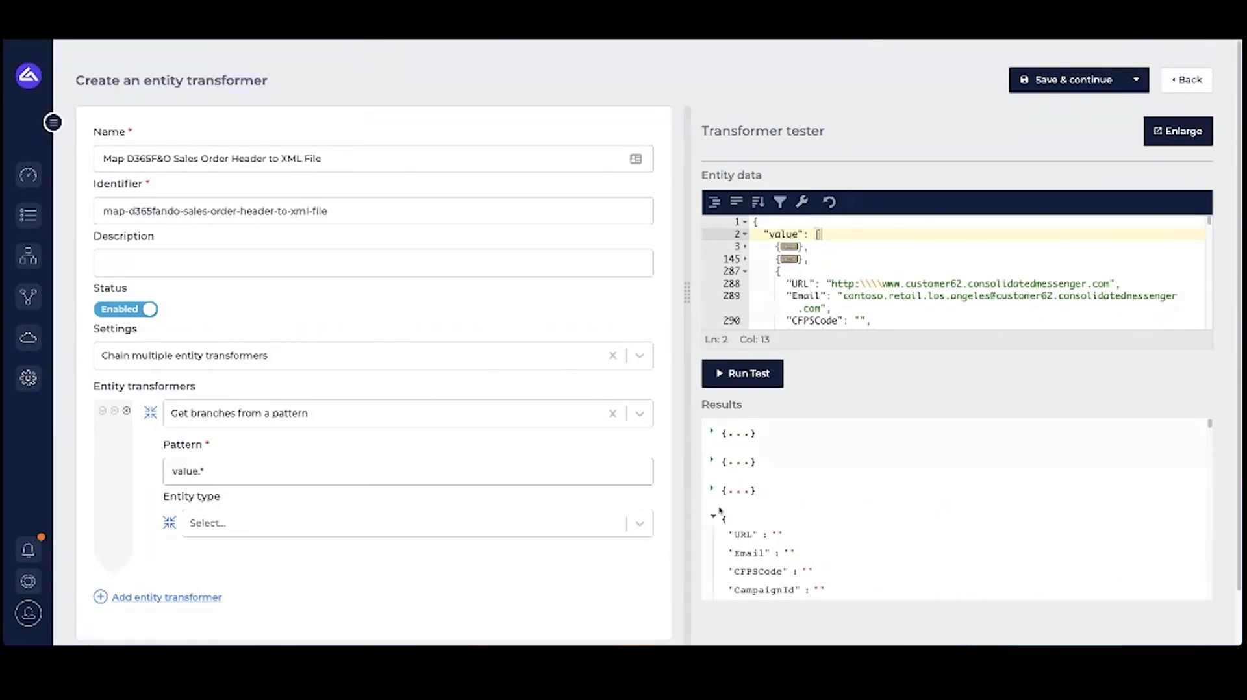
click(712, 517)
click(714, 546)
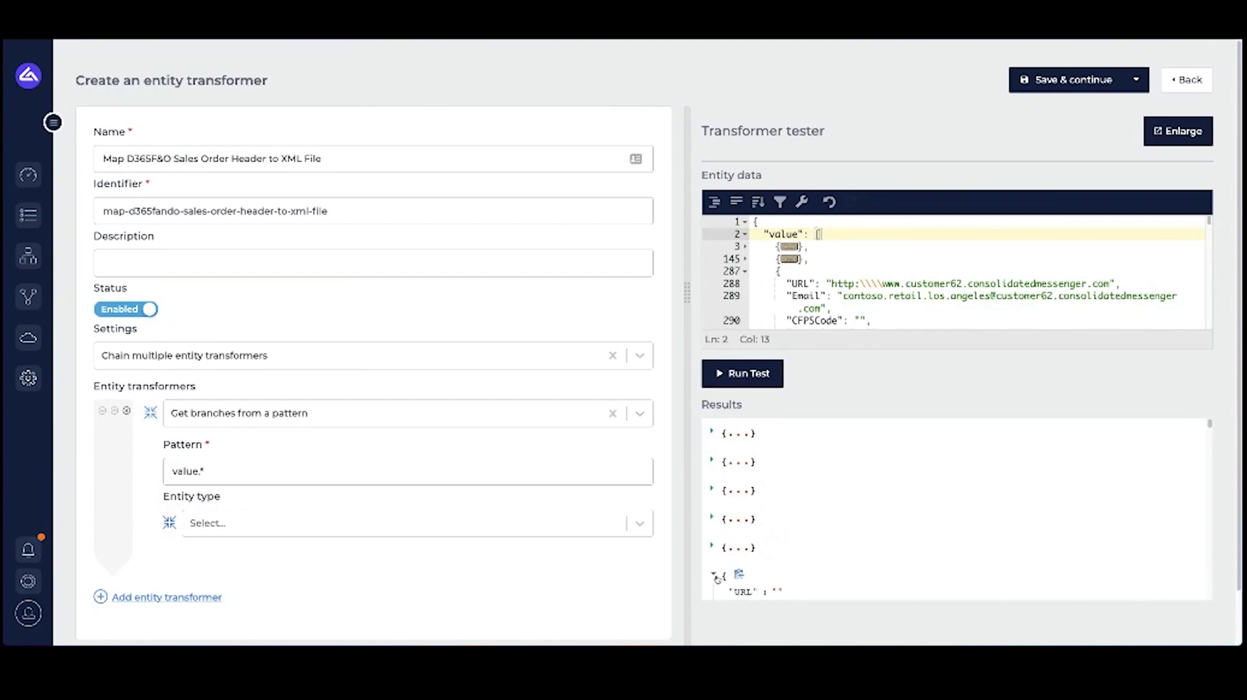
click(713, 574)
click(713, 431)
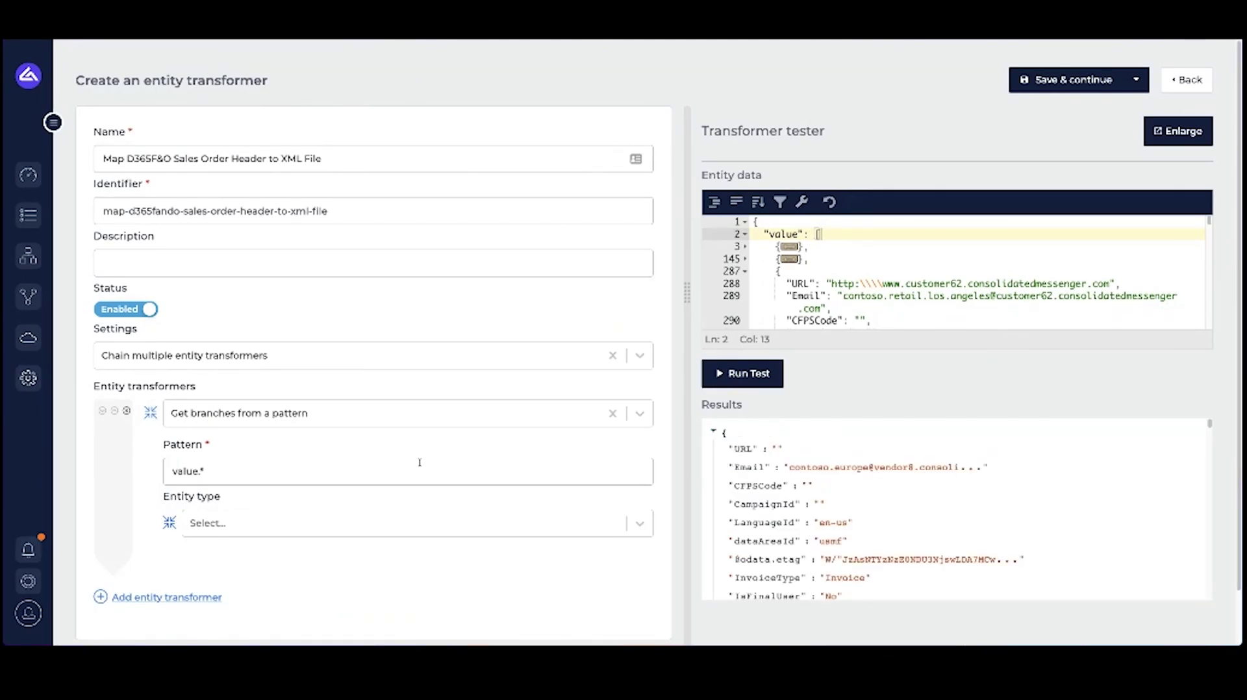
Step: Add a second entity transformer of type "Data, transform data using mappers and conditions" after the branch transformer
scroll(422, 463, down, 1)
click(167, 535)
click(232, 538)
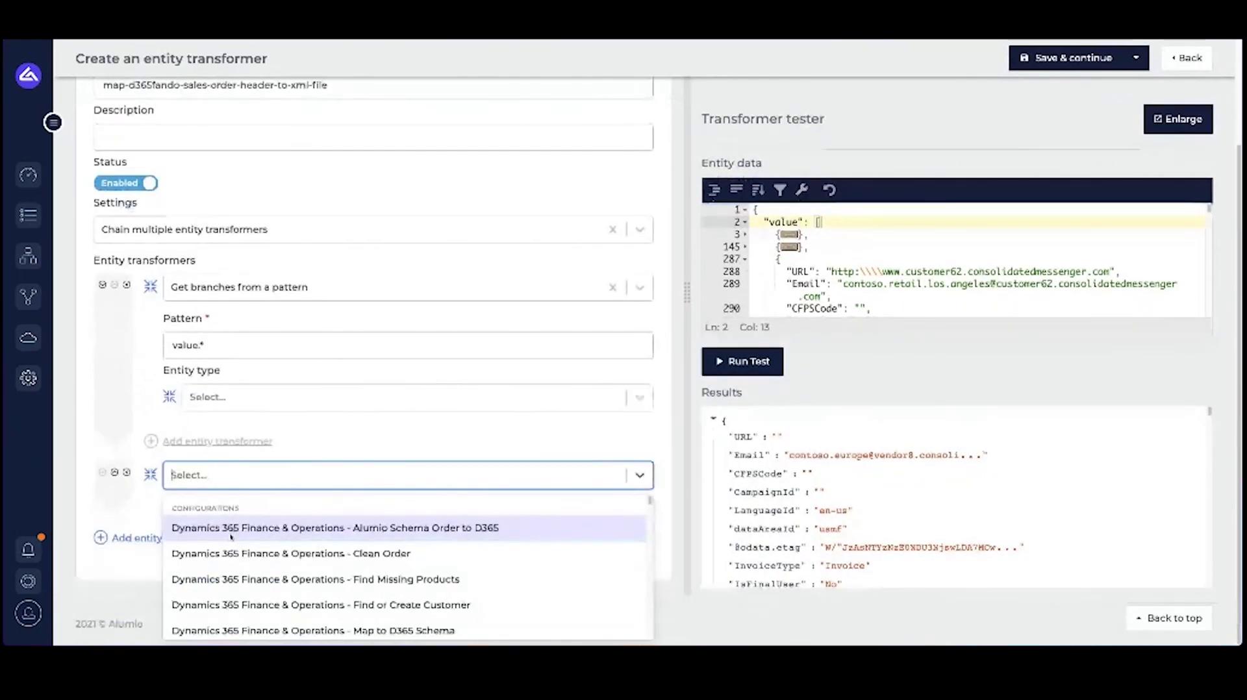
text(data,)
click(221, 527)
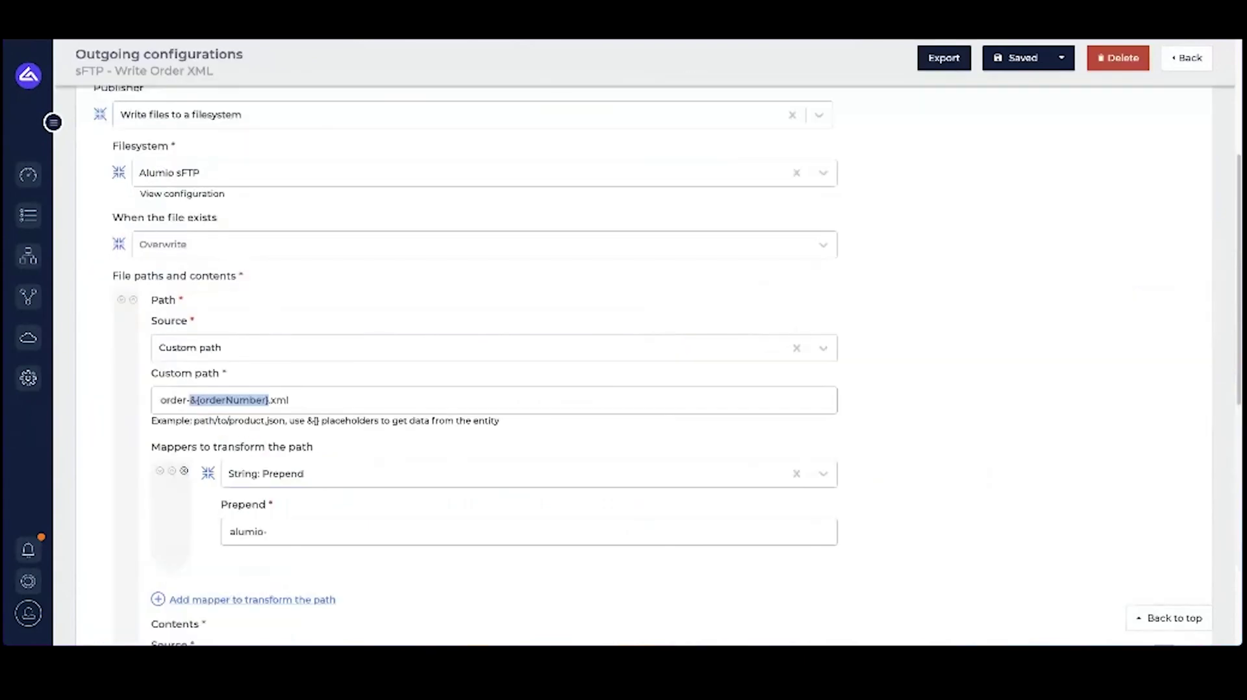
Step: Switch to the "sFTP - Write Order XML" outgoing configuration and examine its orderNumber placeholder and the orderXml path used for the contents
scroll(238, 336, down, 1)
click(238, 336)
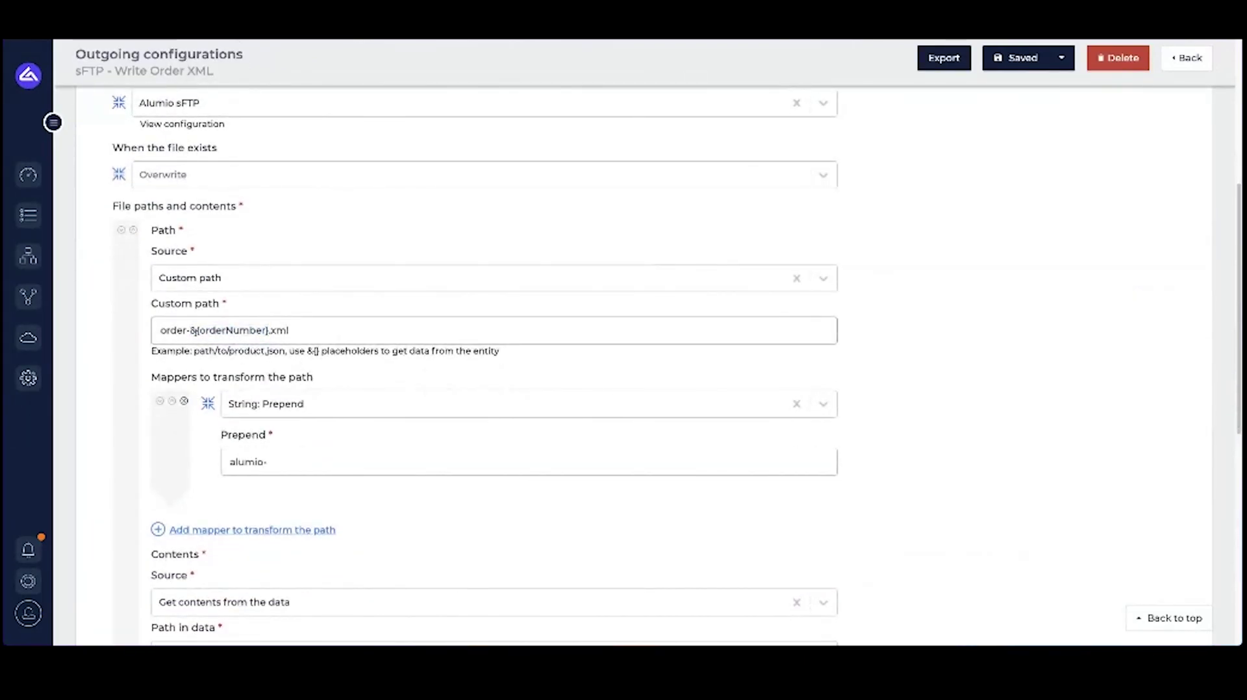
drag(195, 331, 265, 331)
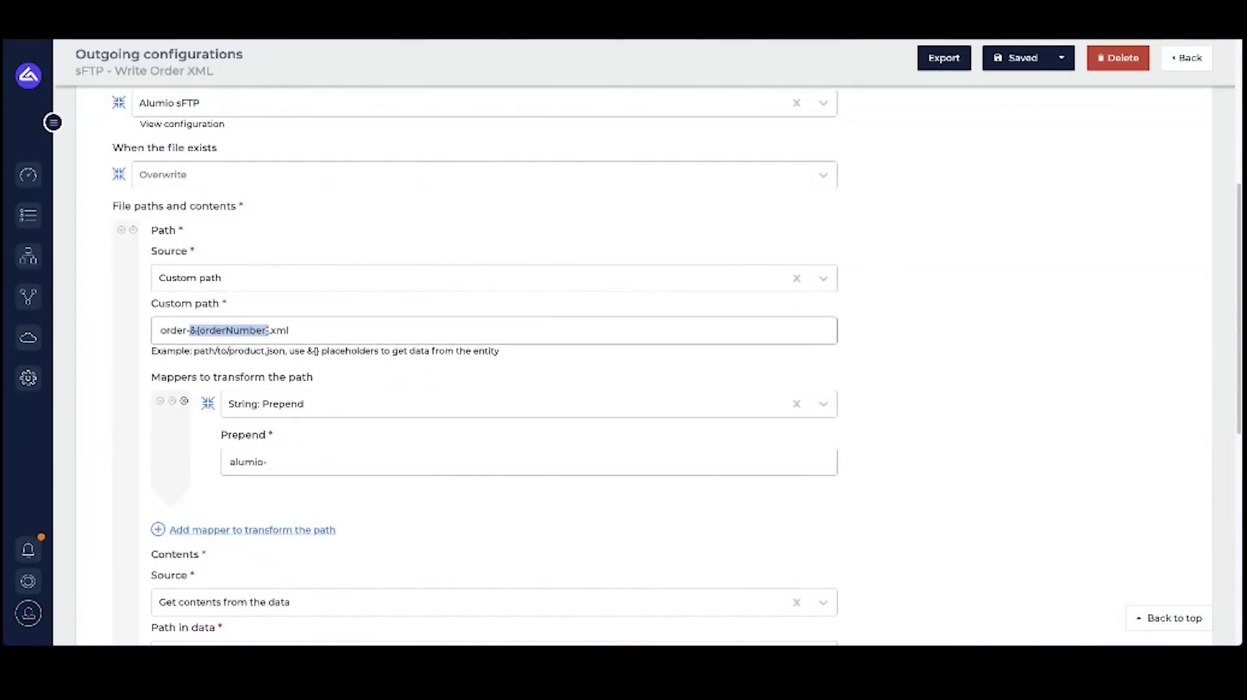
scroll(254, 378, down, 1)
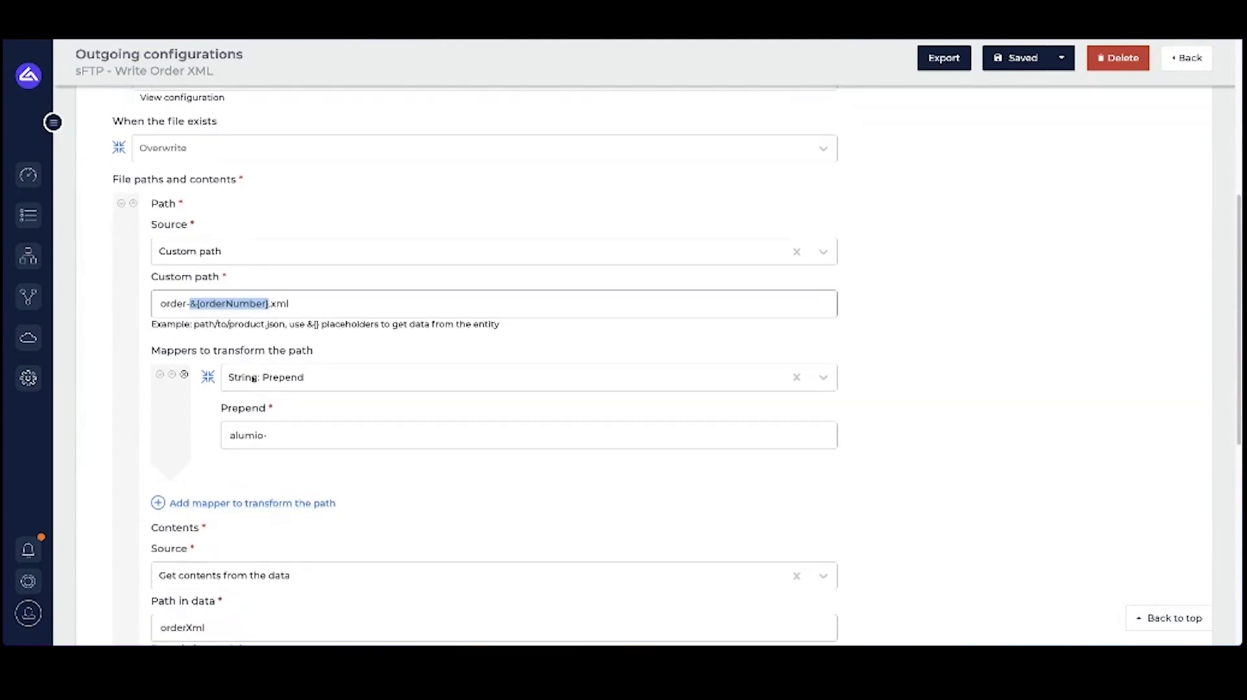
scroll(253, 378, down, 2)
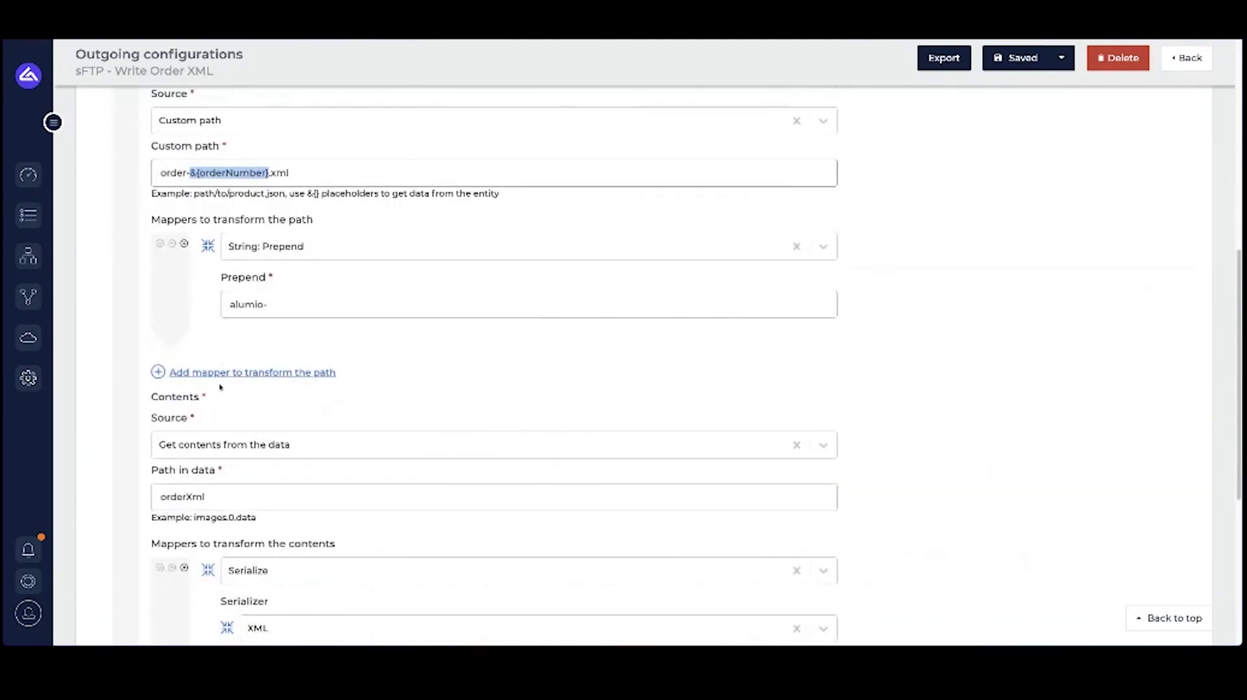
drag(208, 497, 161, 497)
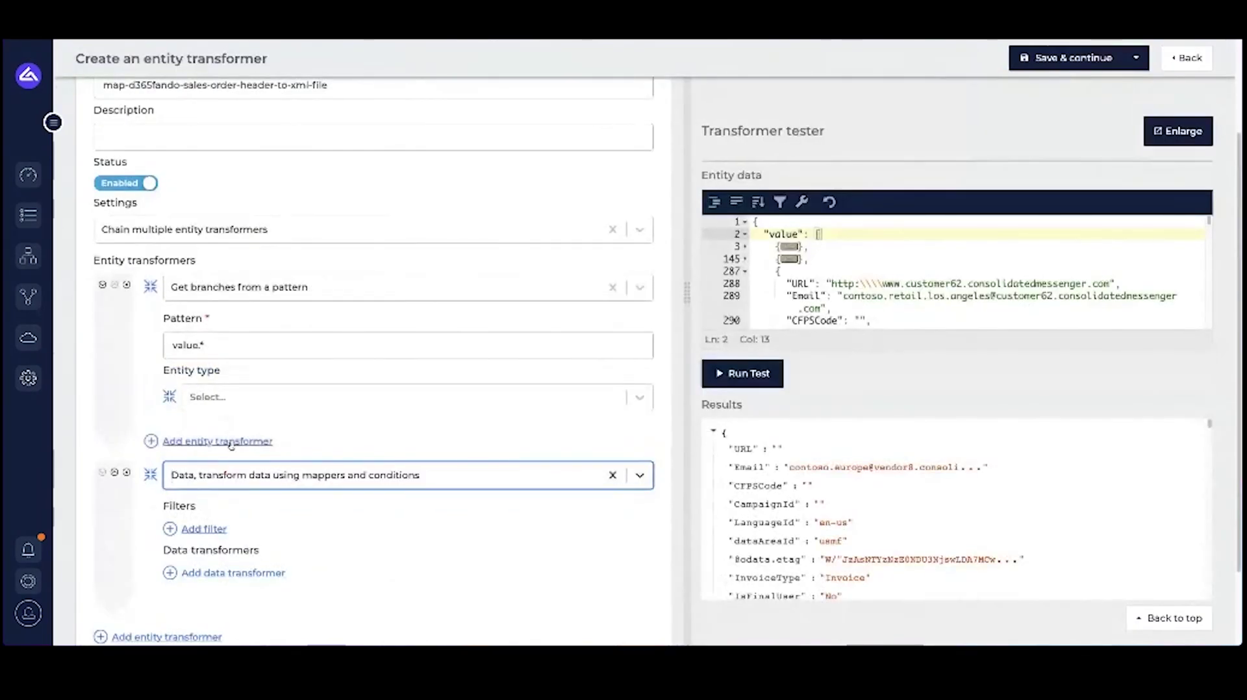
Step: Back in the entity transformer, add a "Move using a pattern" data transformer with pattern * and replacement orderXml.$1
scroll(235, 536, down, 1)
click(236, 537)
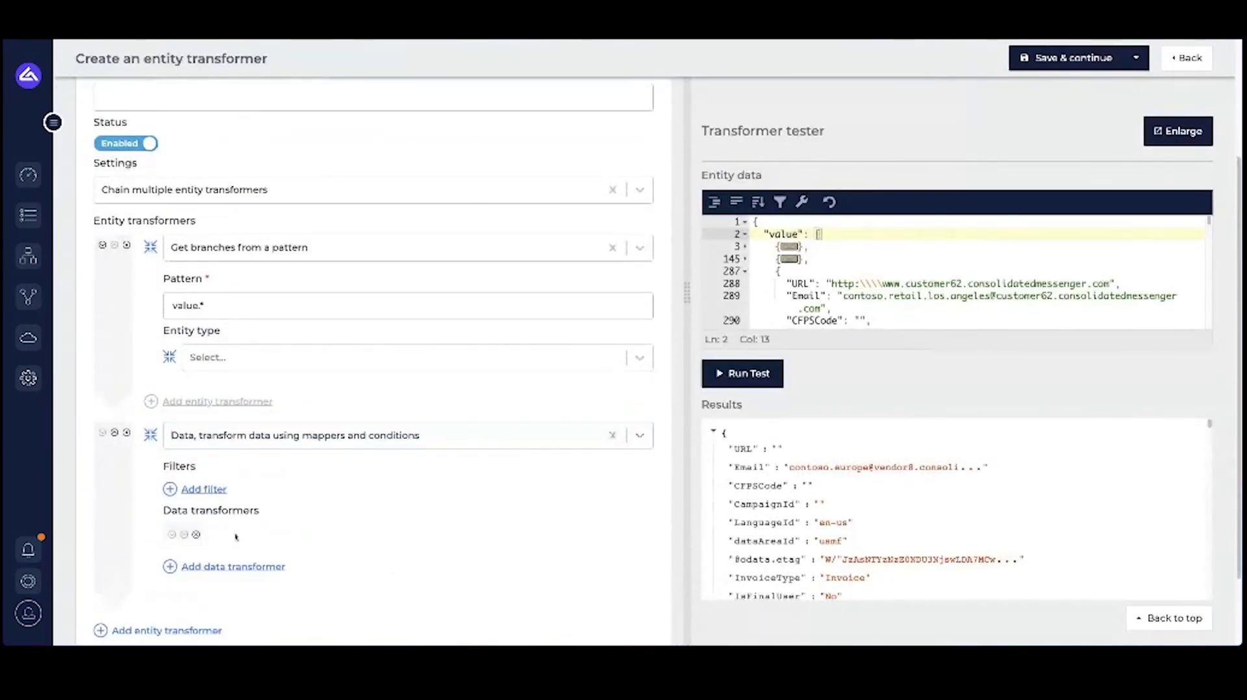
text(move)
key(Down)
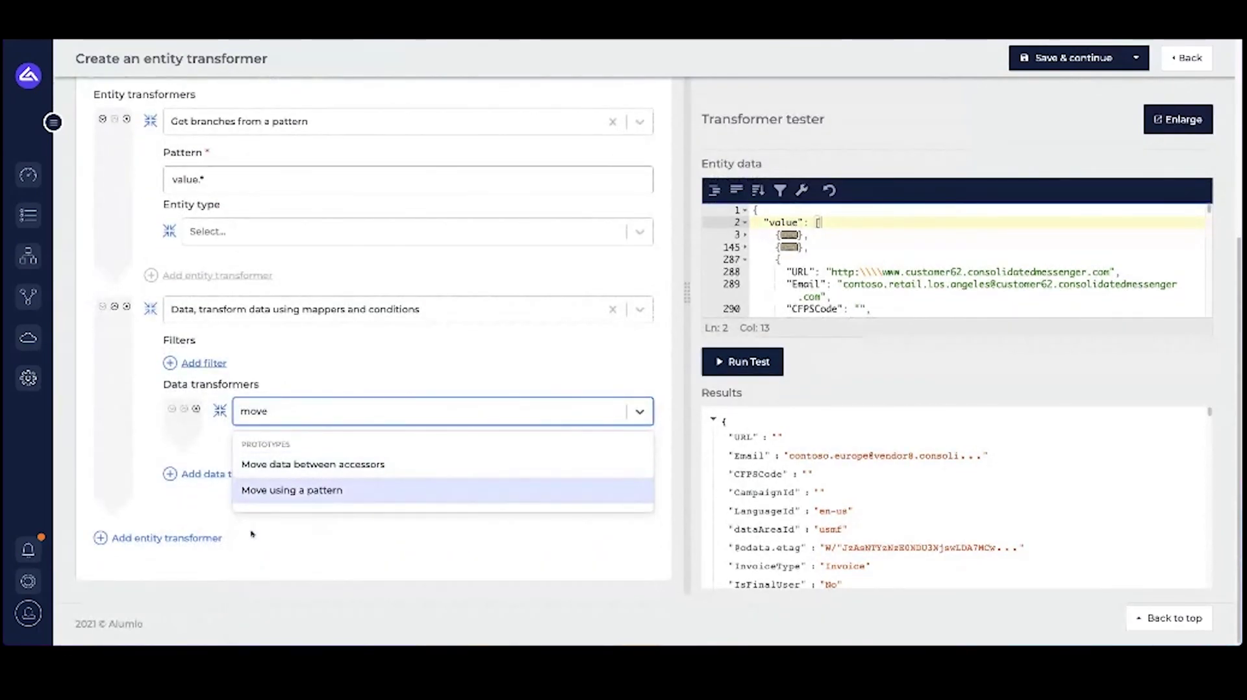
key(Return)
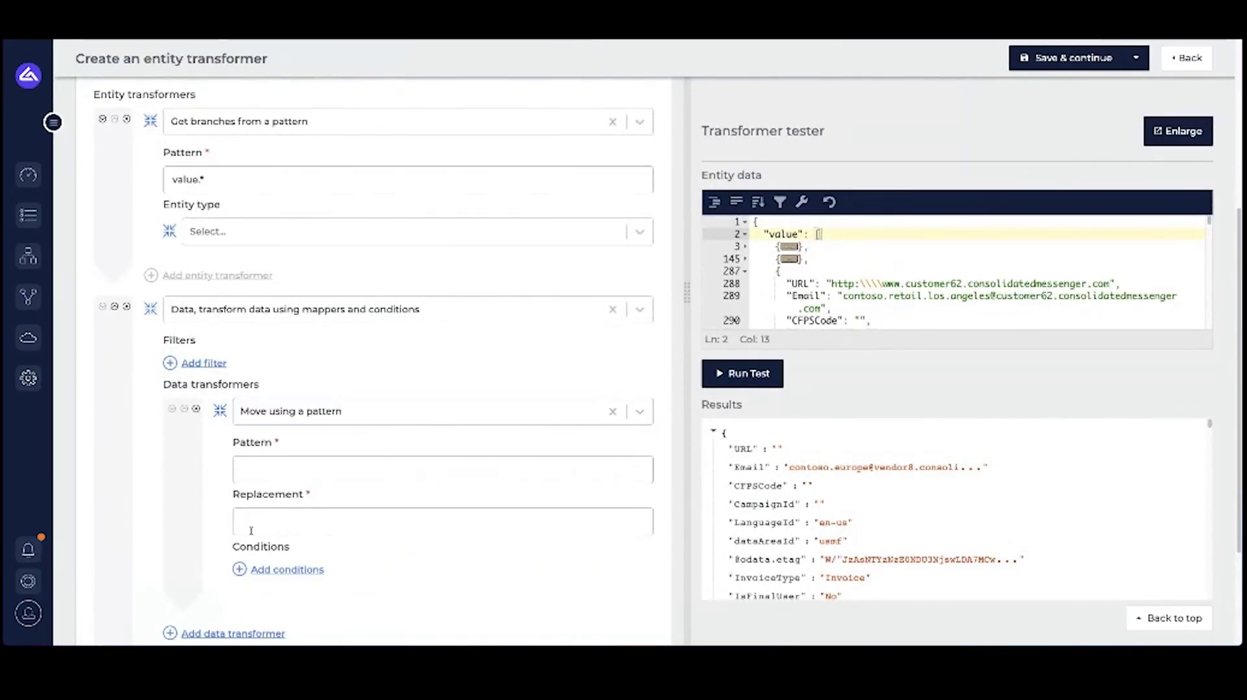
text(()
click(251, 531)
text(orderXml.$)
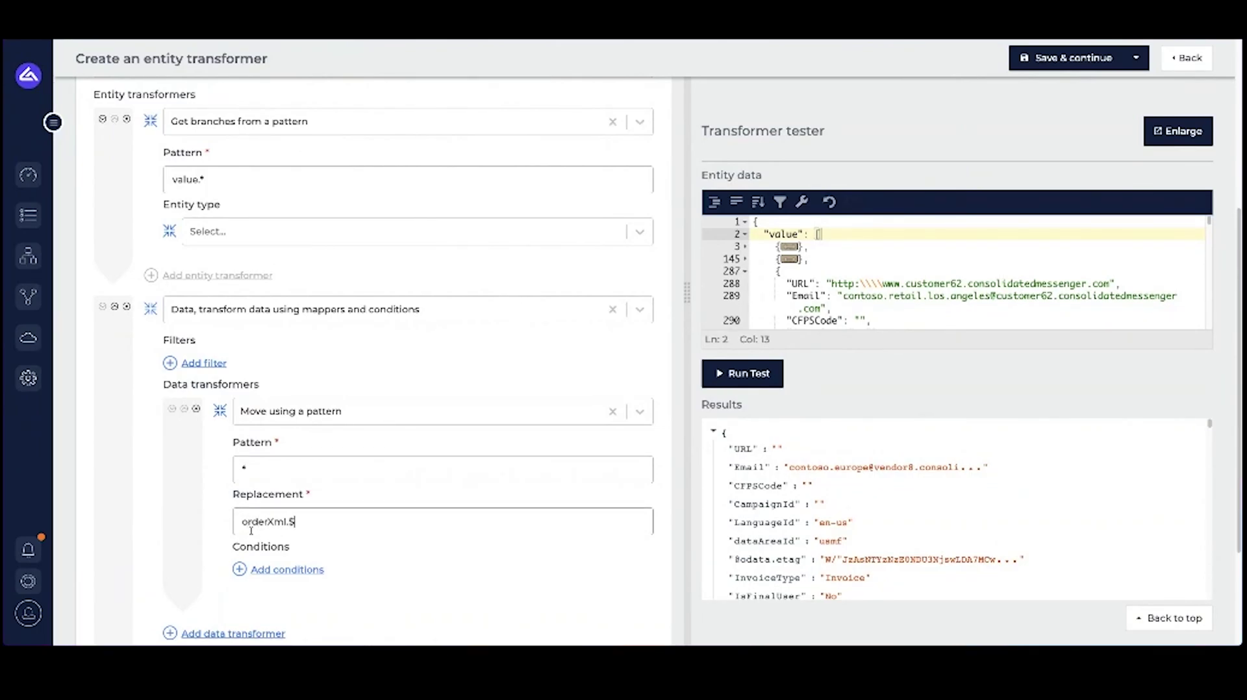
text(1)
Step: Run the transformer test again and examine the orderXml key in the first result
click(719, 377)
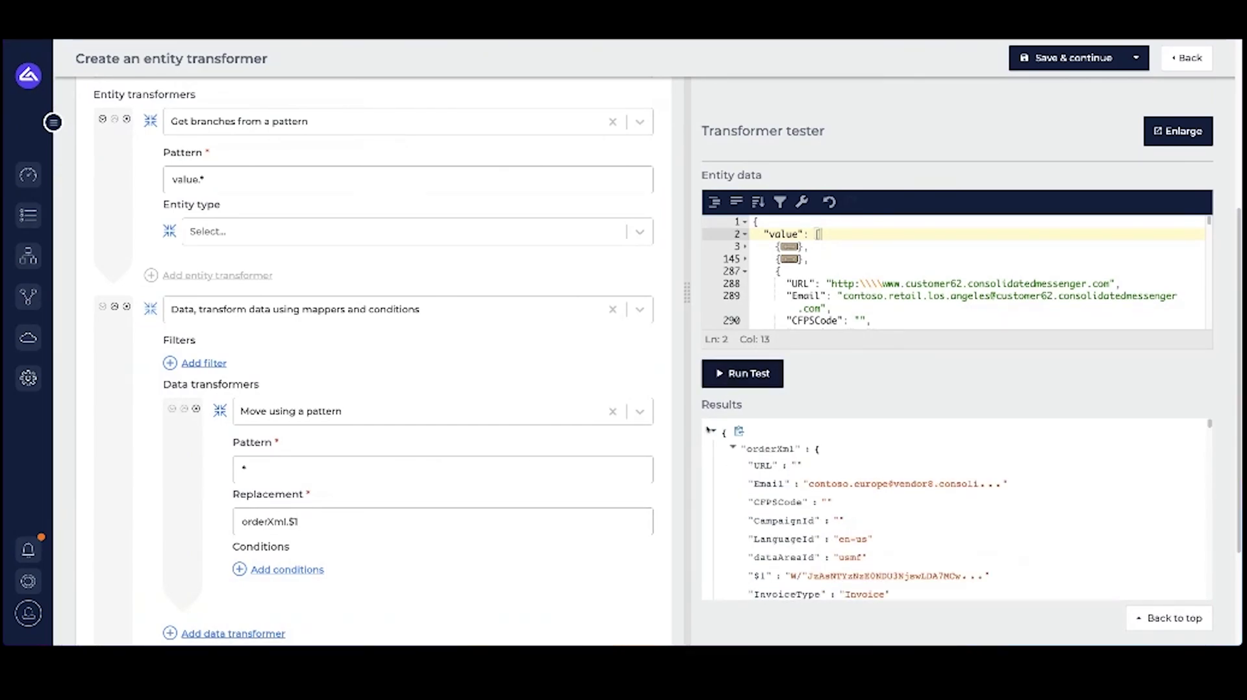
click(757, 449)
double_click(757, 450)
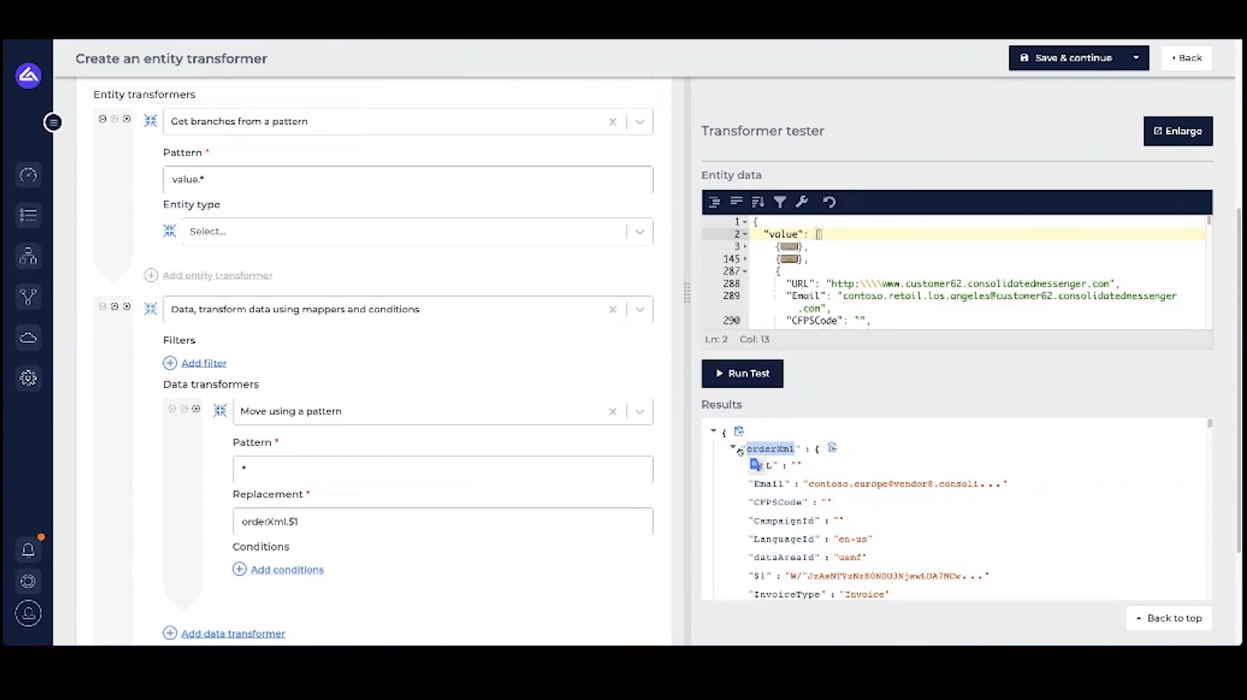
Step: Add a "Value setter" data transformer after the pattern move and set its key to orderNumber
scroll(741, 455, down, 1)
scroll(249, 569, down, 2)
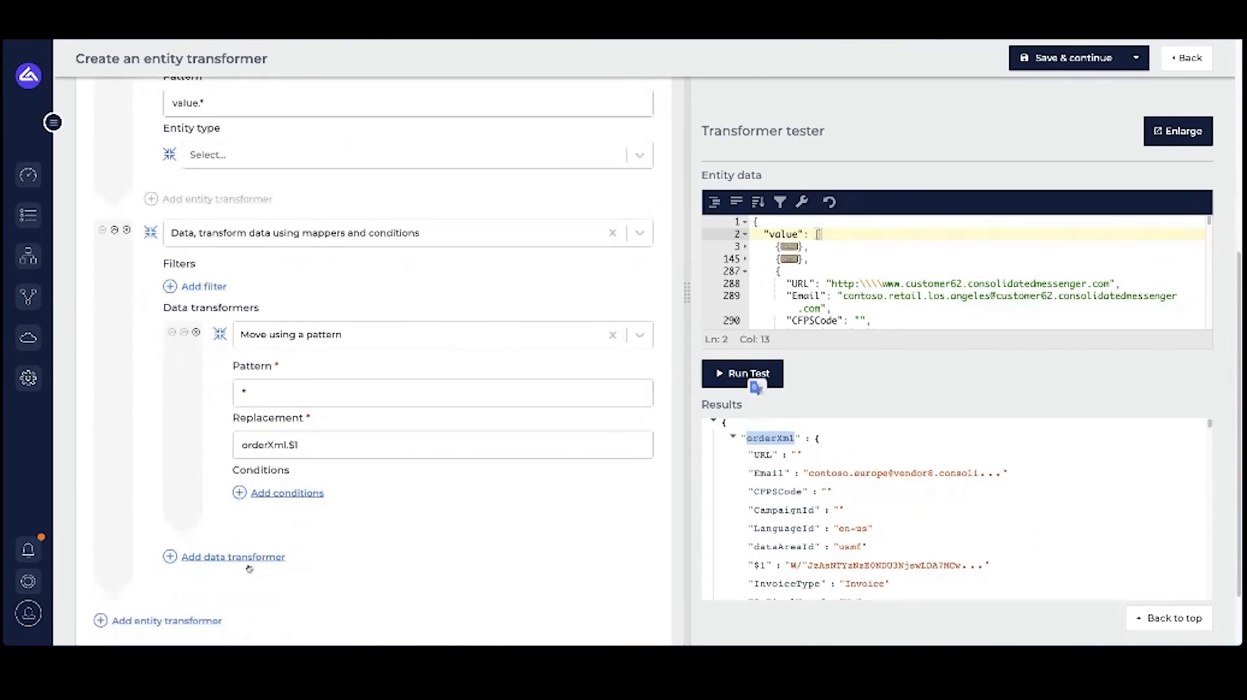
click(248, 562)
click(287, 561)
text(value)
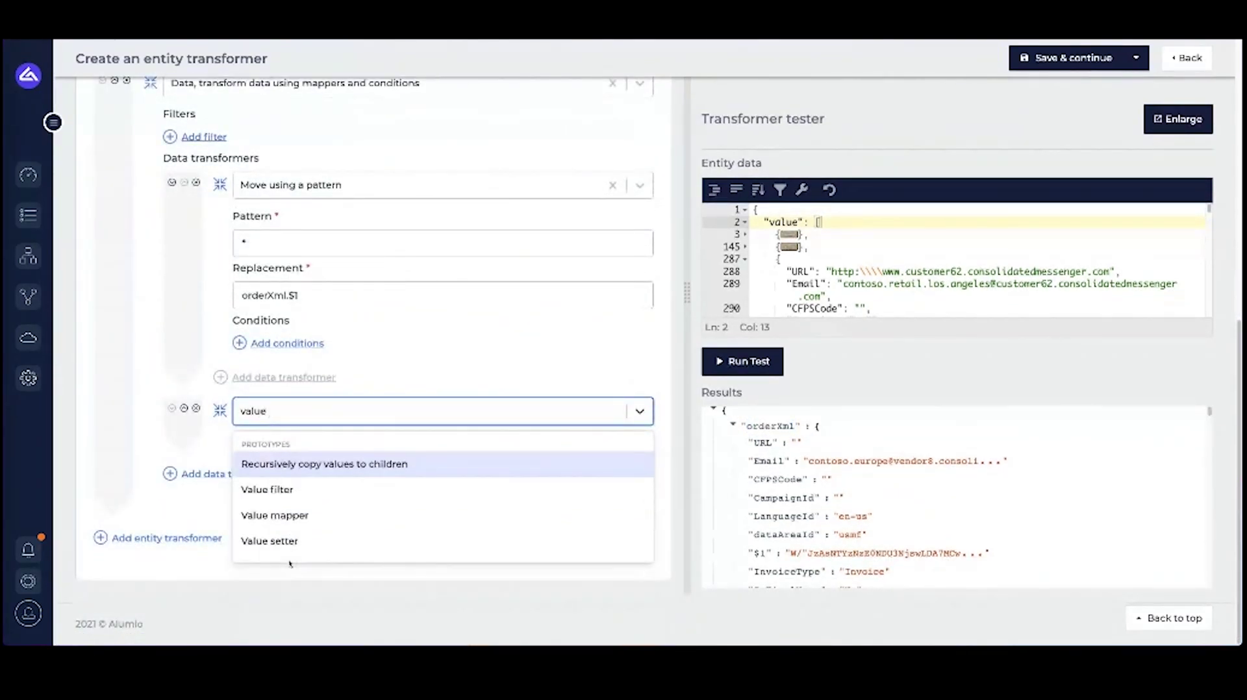
text( s)
key(Return)
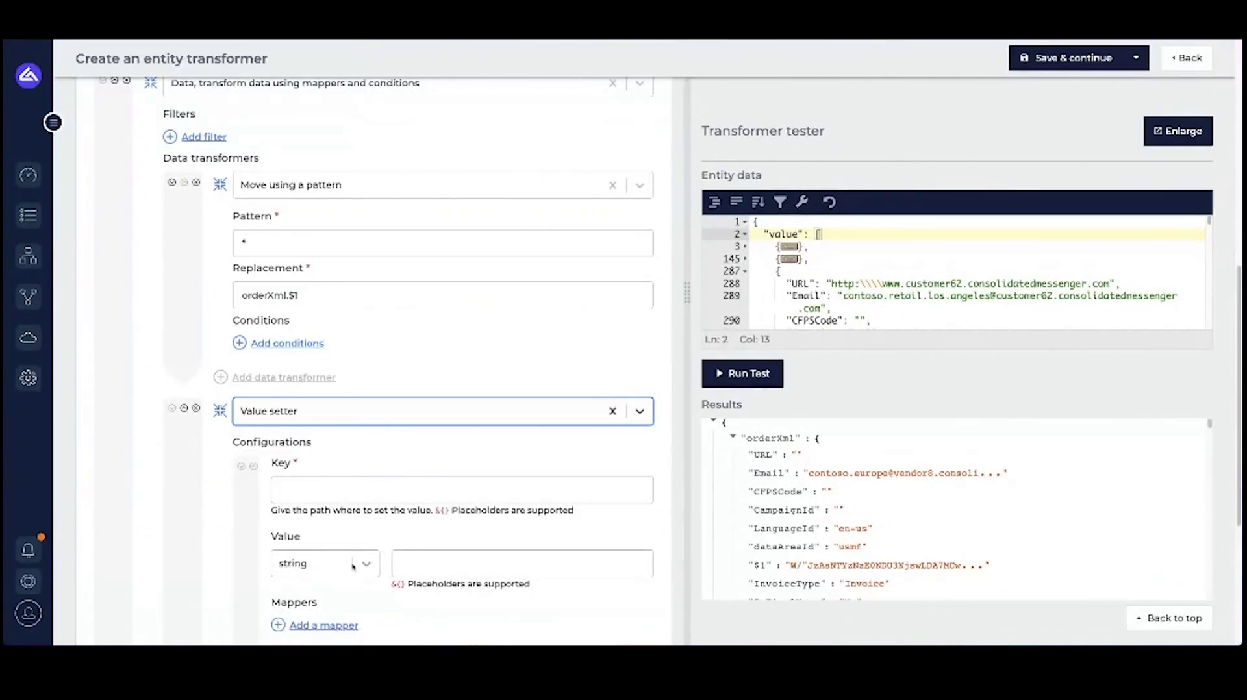
click(337, 488)
text(orderN)
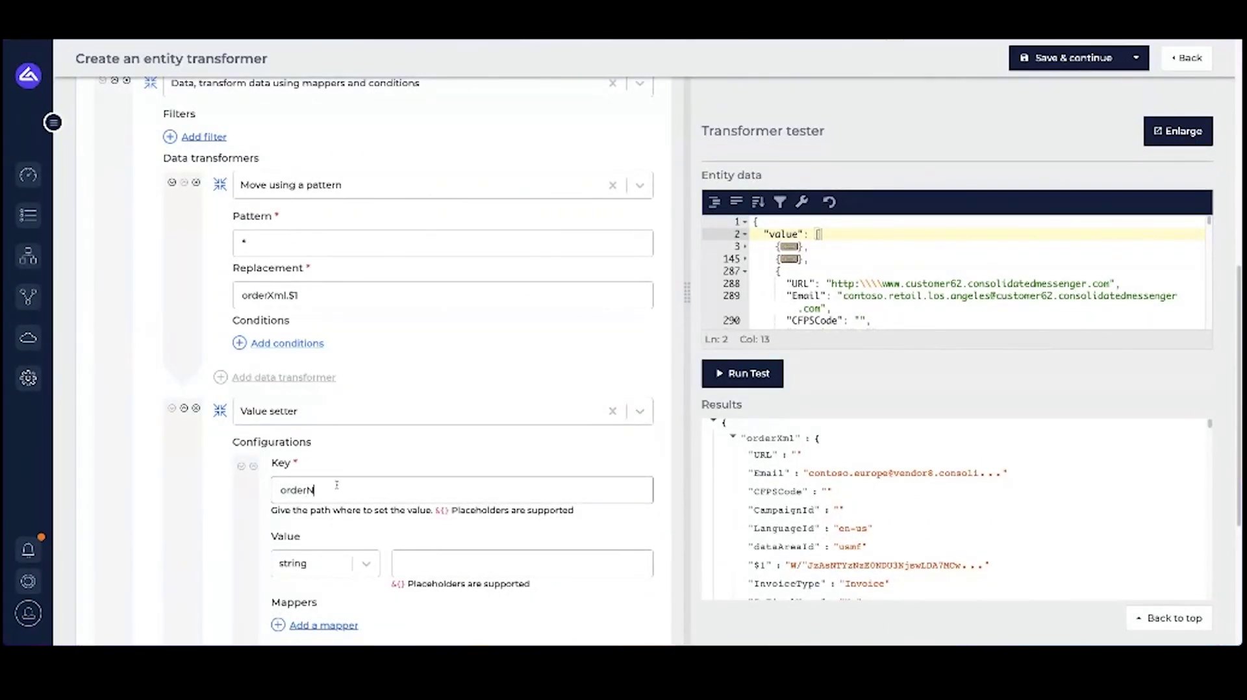
text(umber)
Step: Locate the sales order number field in the first test result and set the Value setter's string value to &{orderXml.SalesOrderNumber}
scroll(364, 511, down, 1)
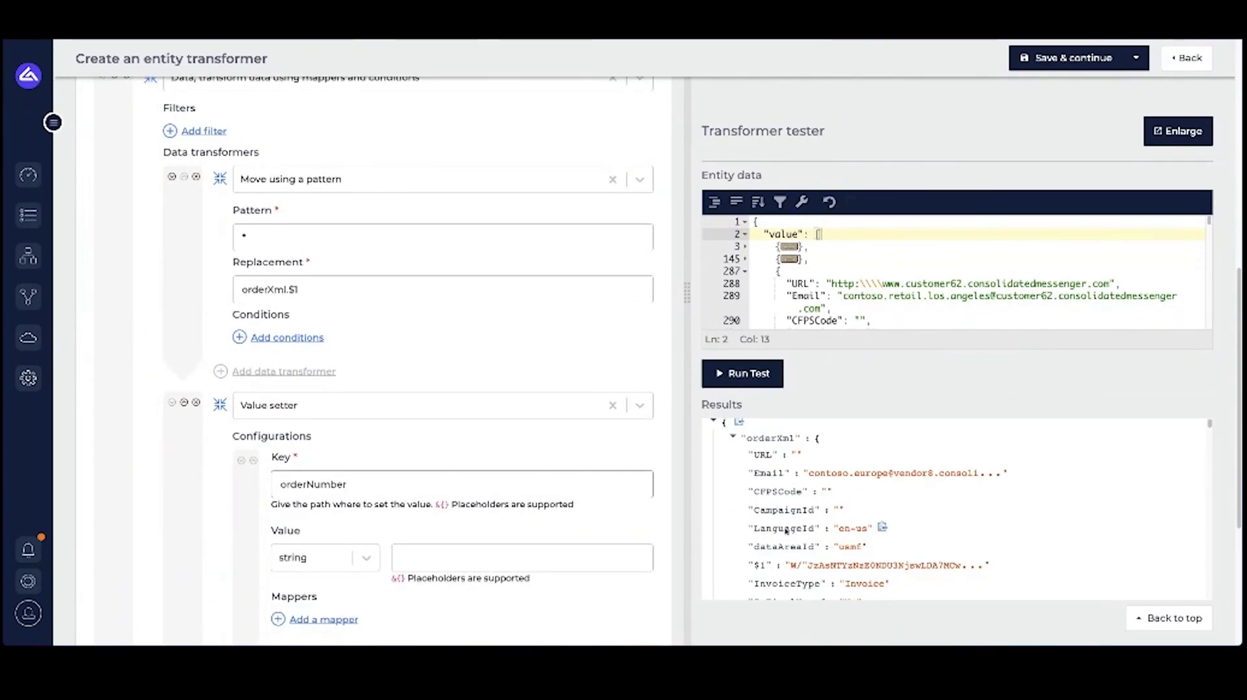
scroll(783, 528, down, 1)
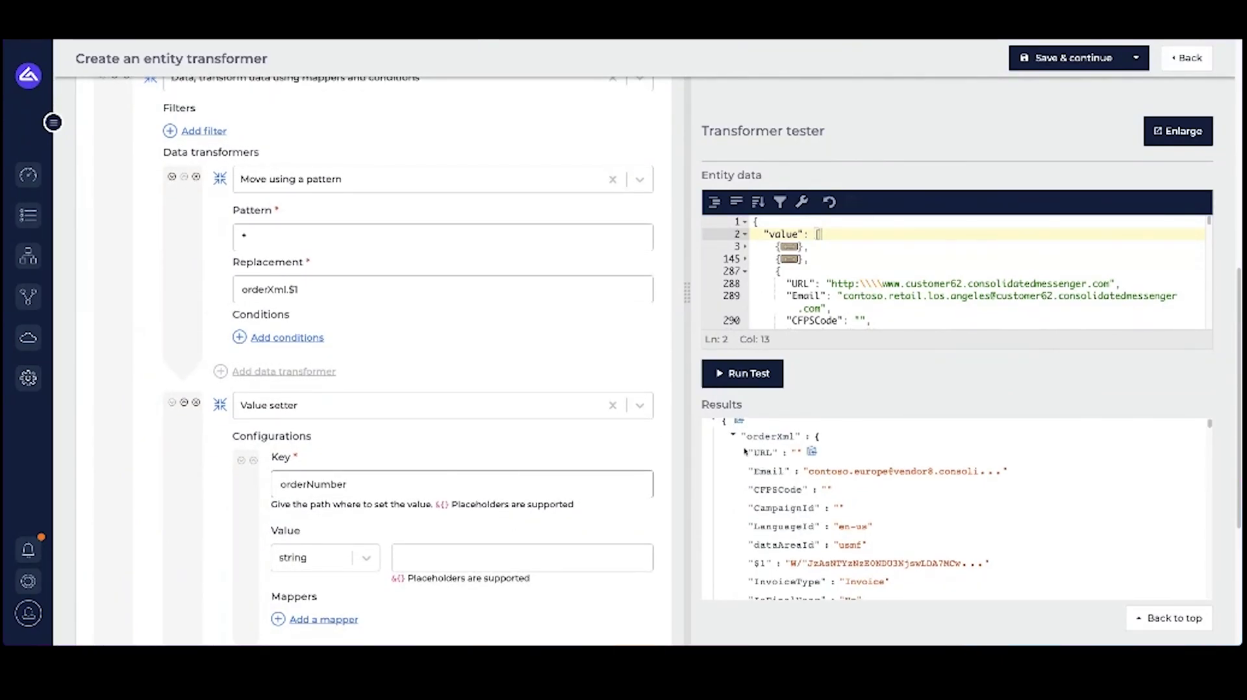
scroll(767, 468, down, 3)
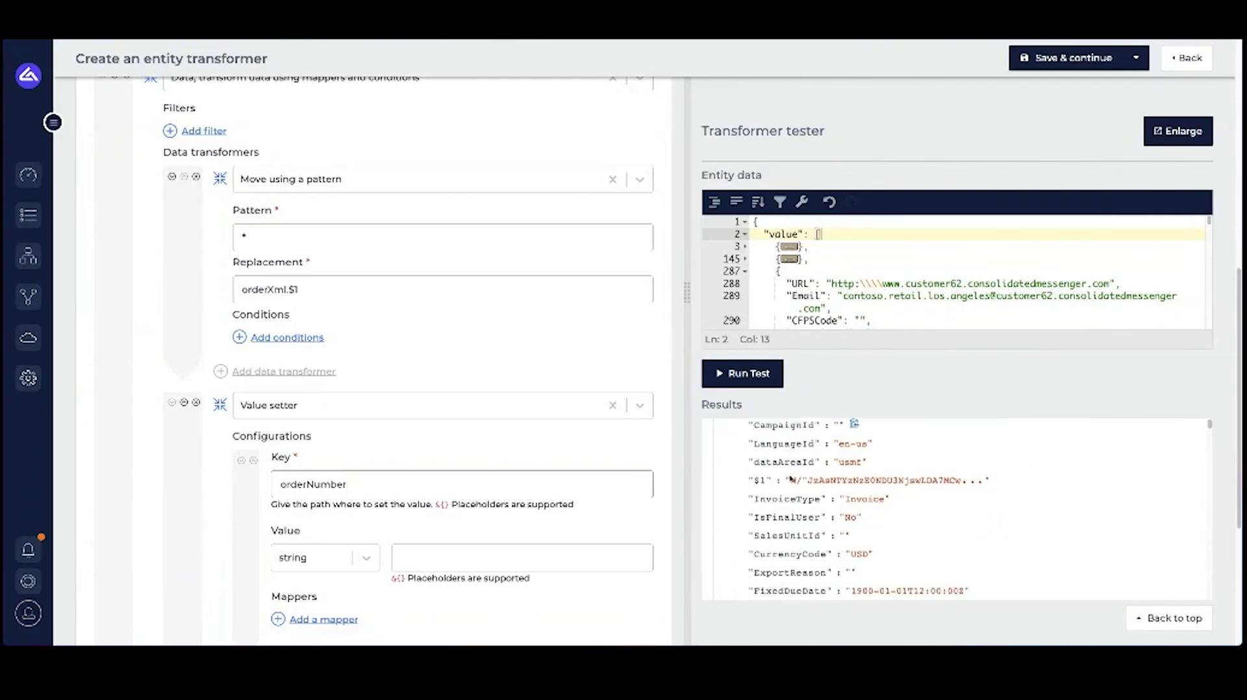
scroll(790, 478, down, 12)
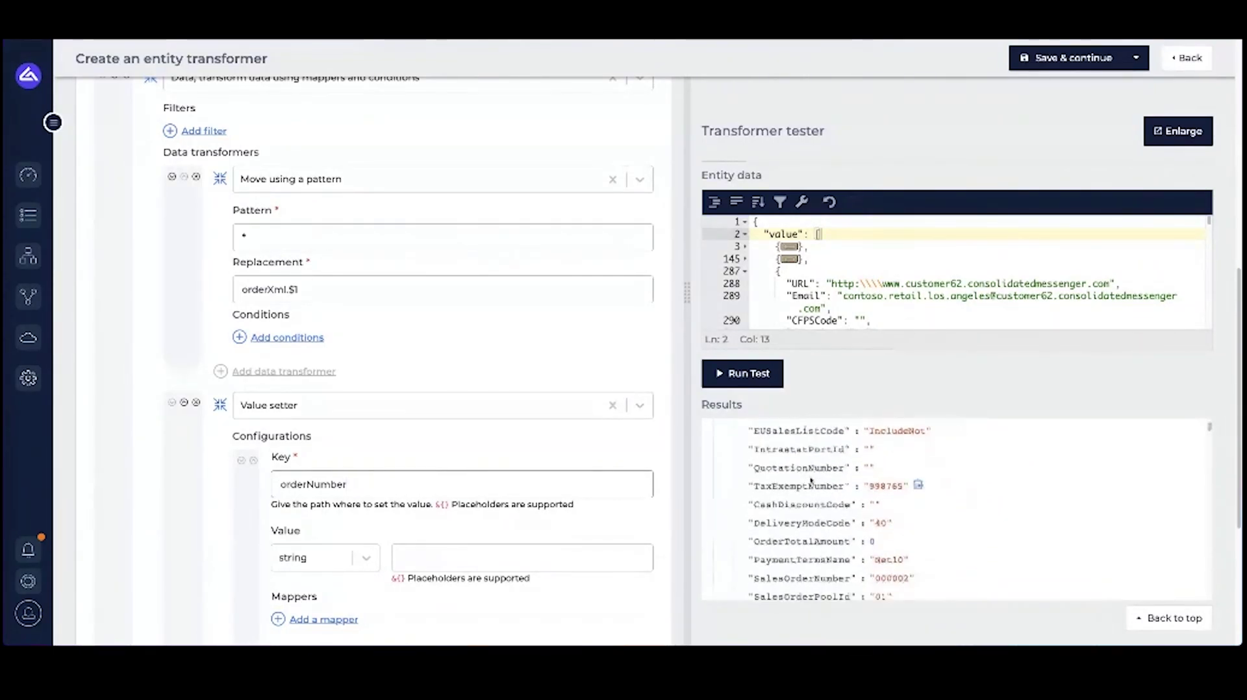
scroll(803, 500, down, 2)
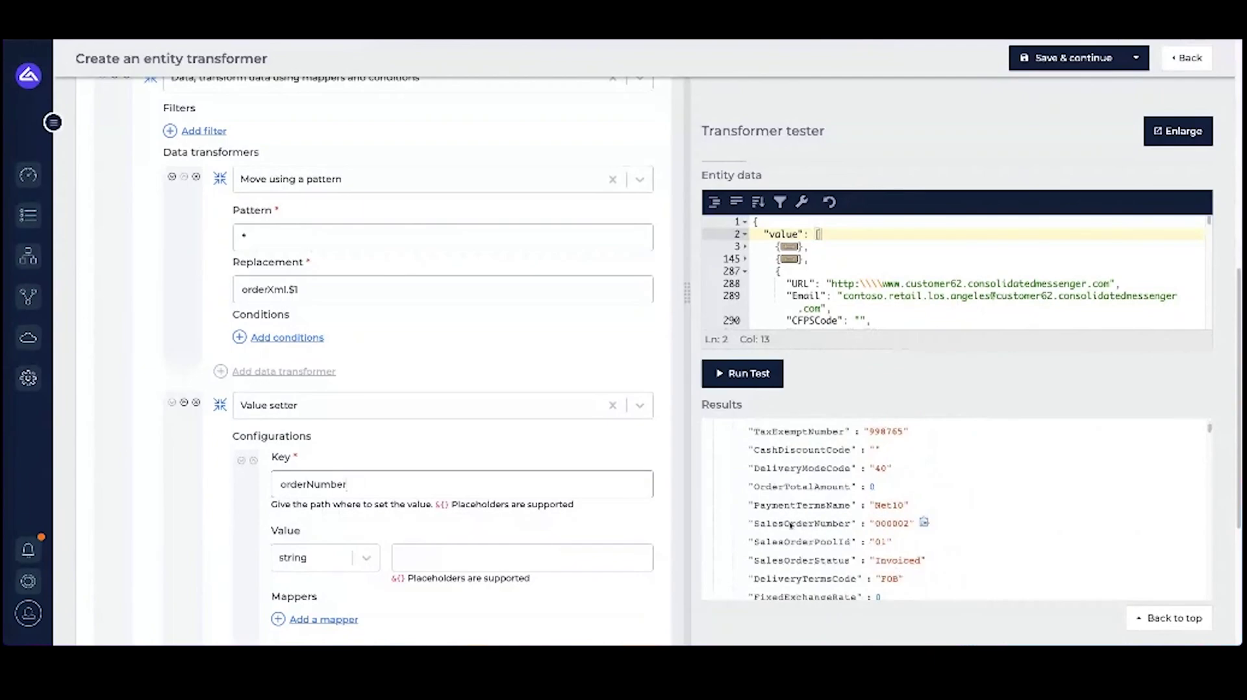
drag(753, 524, 907, 526)
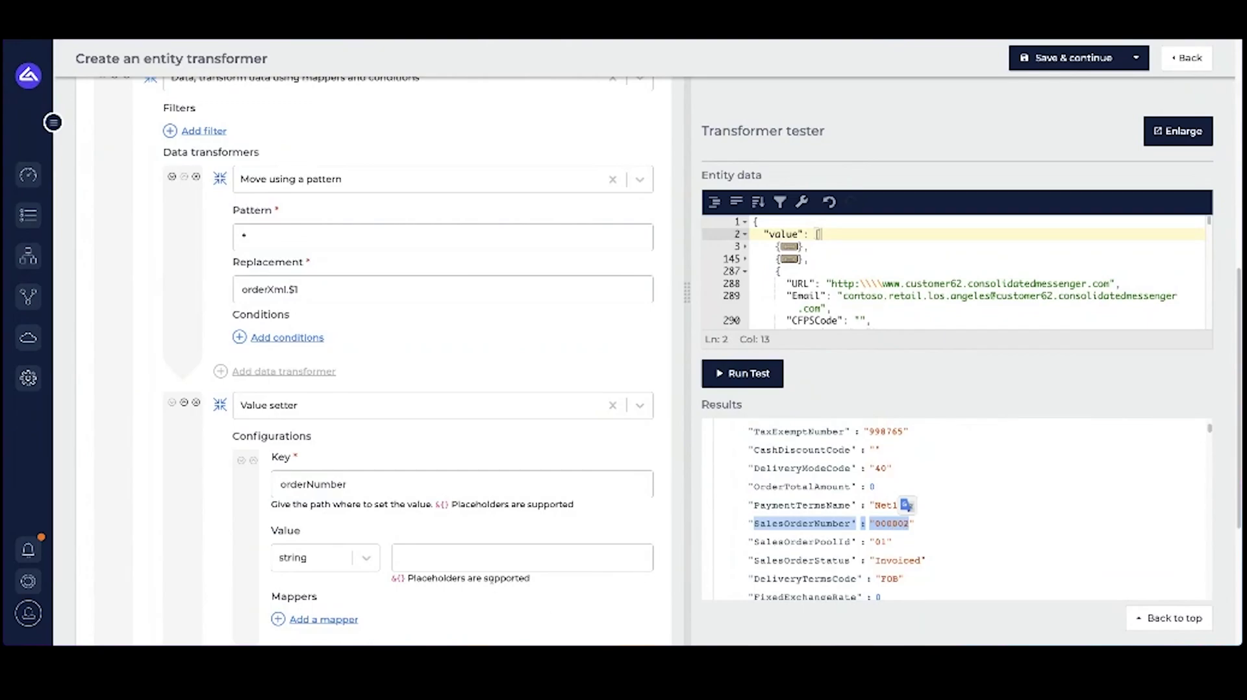
click(499, 560)
text(&{)
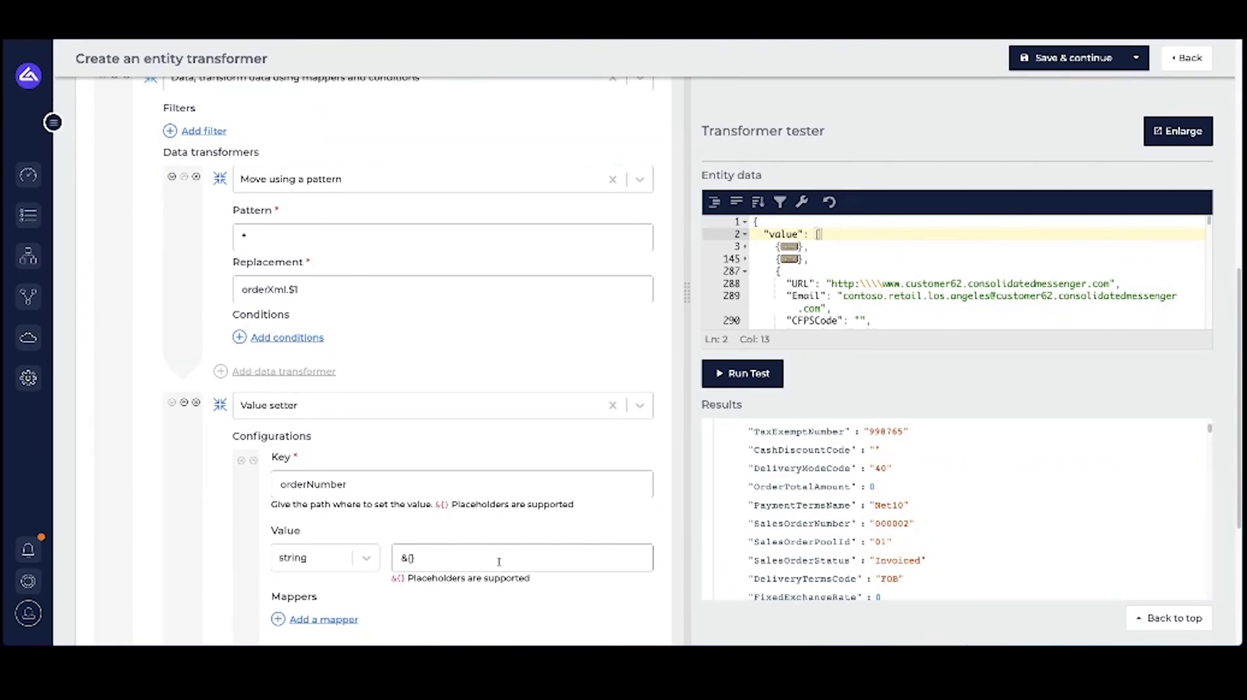
text(orderXml)
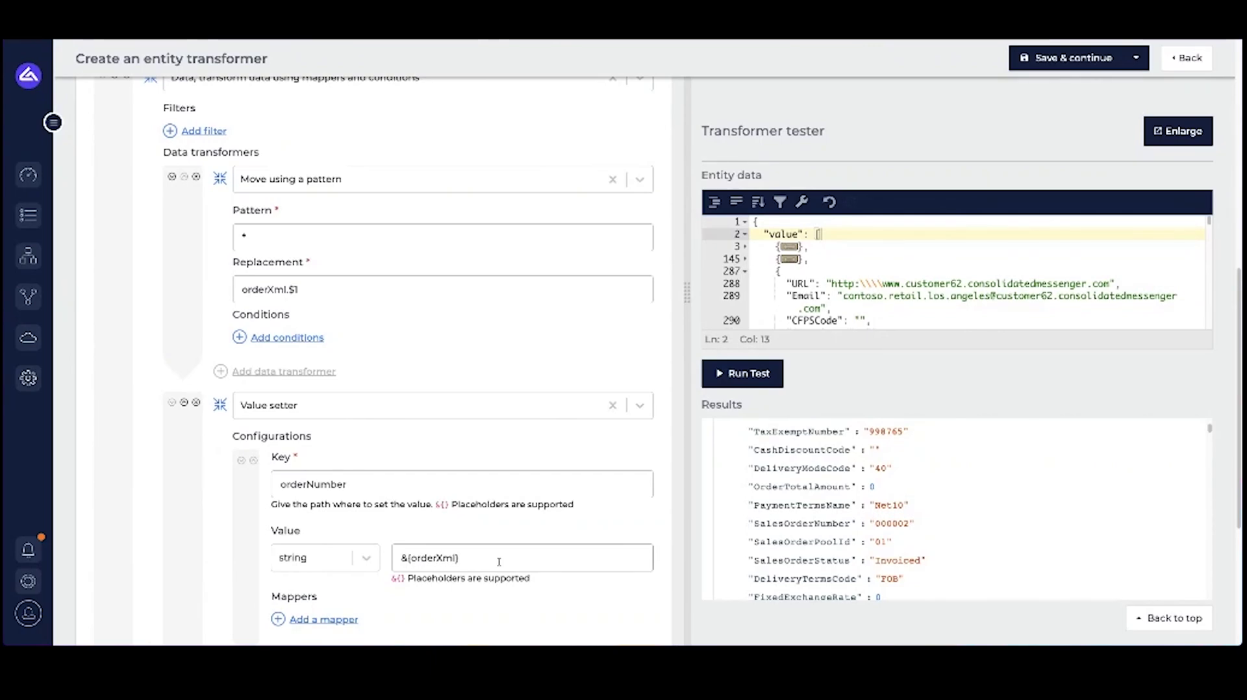
text(.SalesOrderNumber)
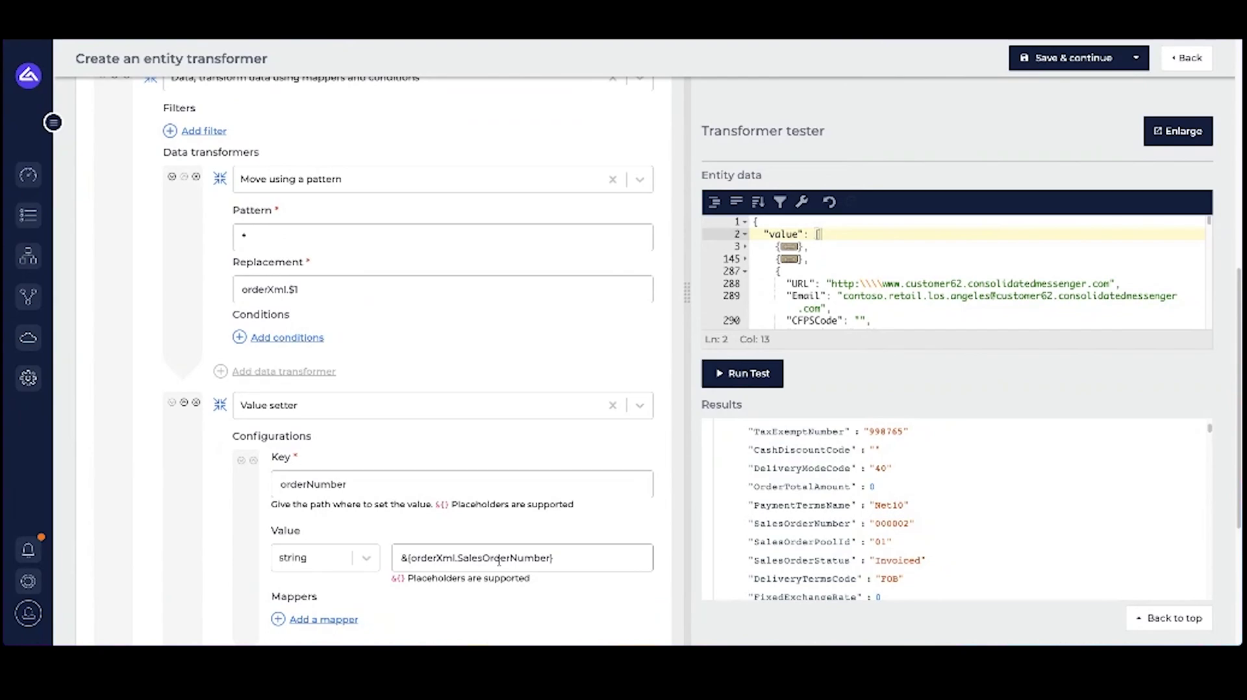
Step: Check the Value setter's key and placeholder path against the orderXml and SalesOrderNumber keys in the test results
scroll(455, 533, down, 1)
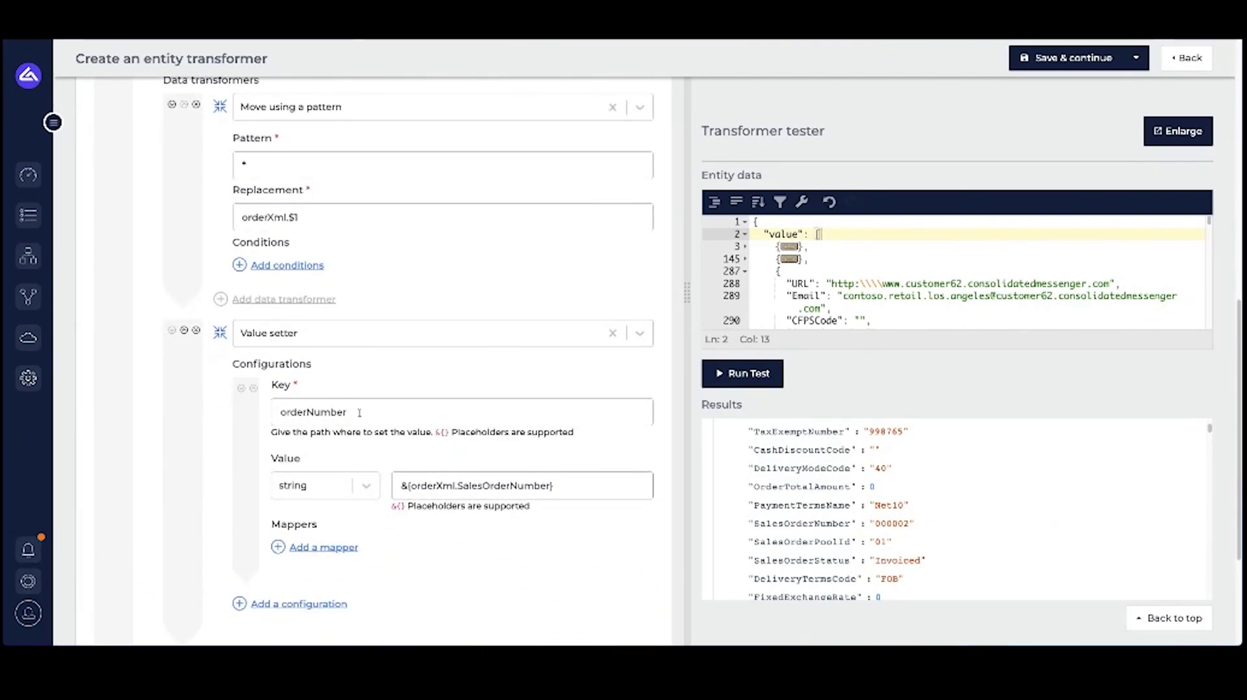
drag(359, 412, 276, 404)
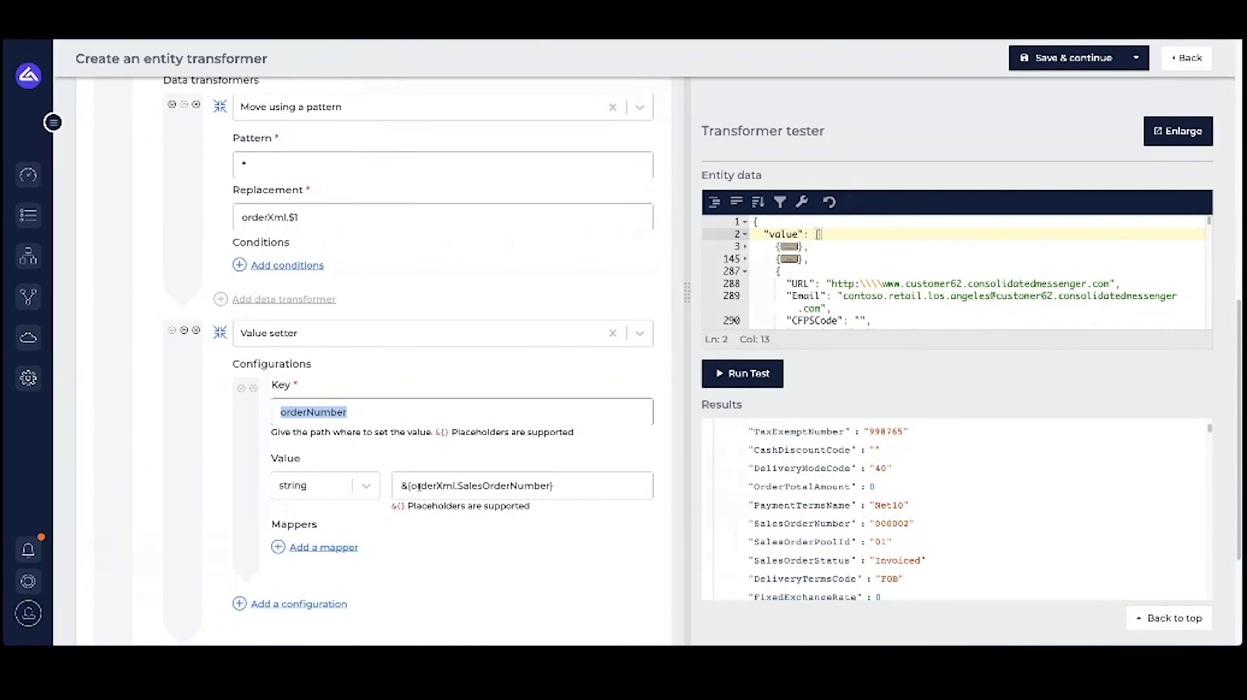
drag(410, 486, 456, 486)
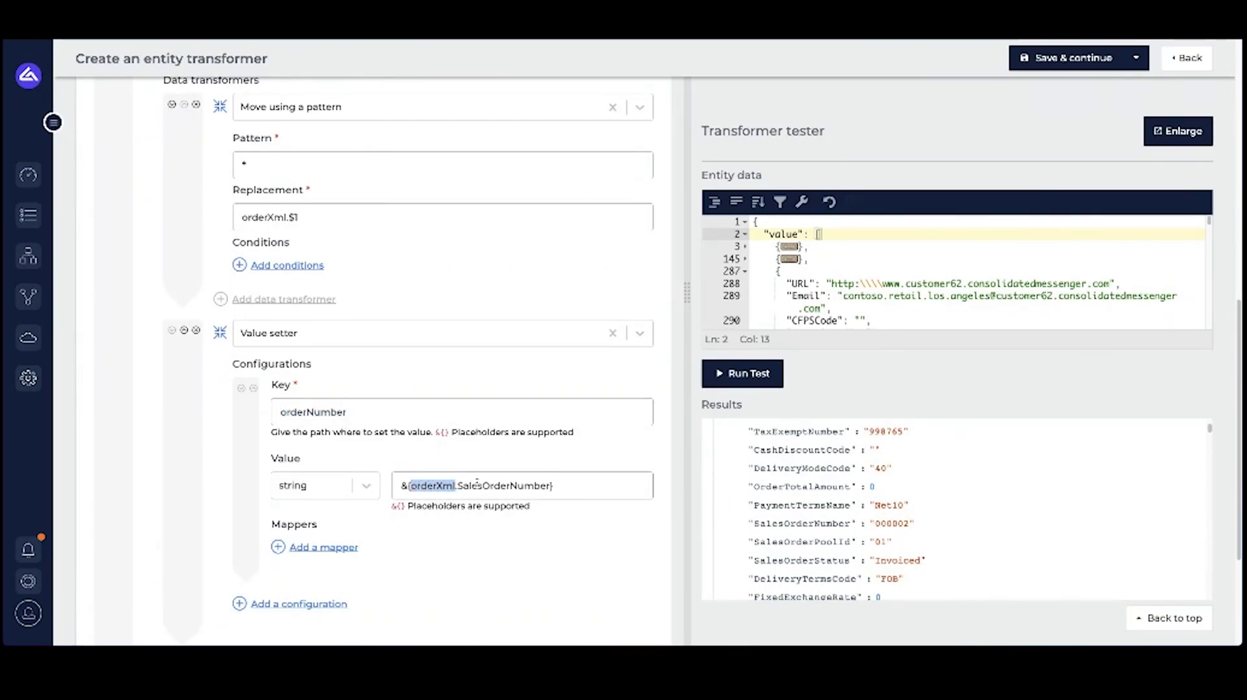
scroll(814, 522, up, 2)
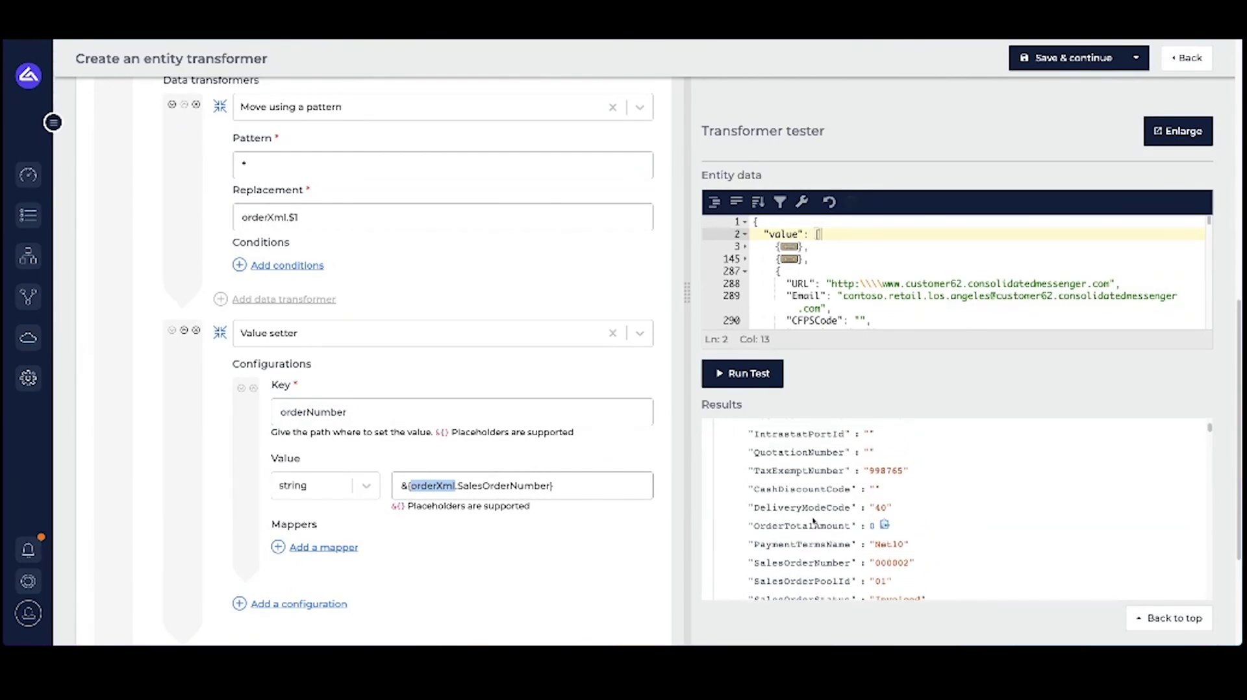
scroll(806, 519, up, 6)
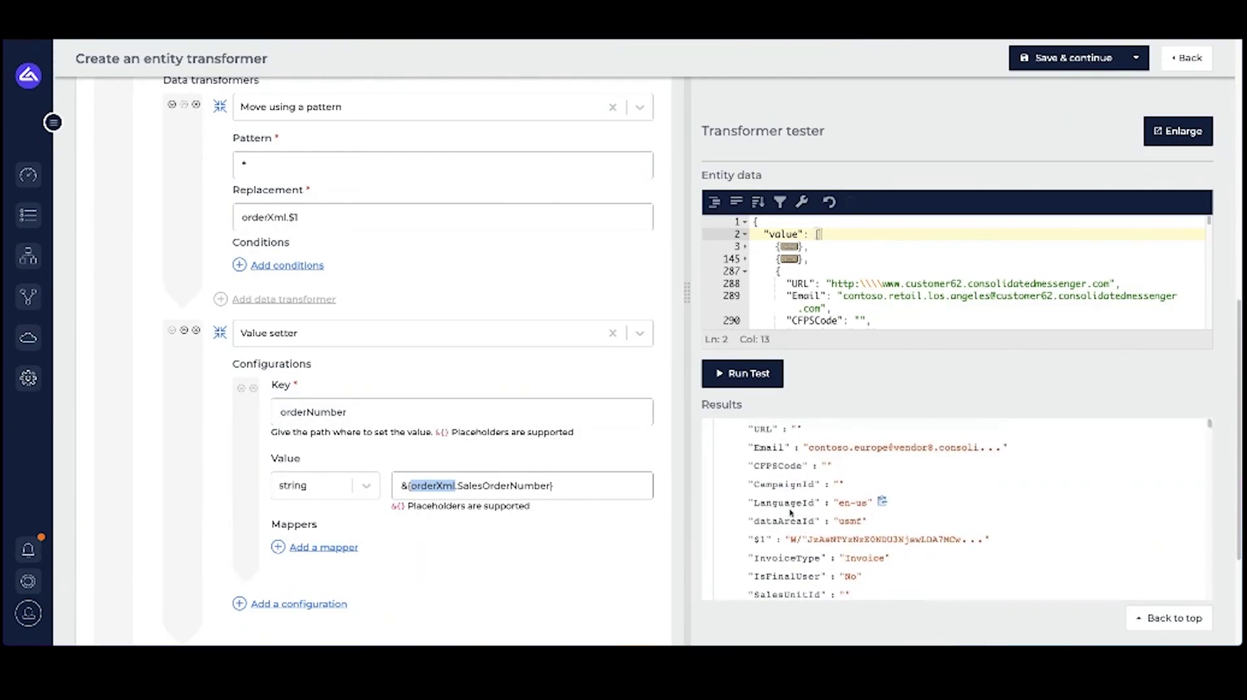
scroll(791, 512, up, 1)
double_click(769, 449)
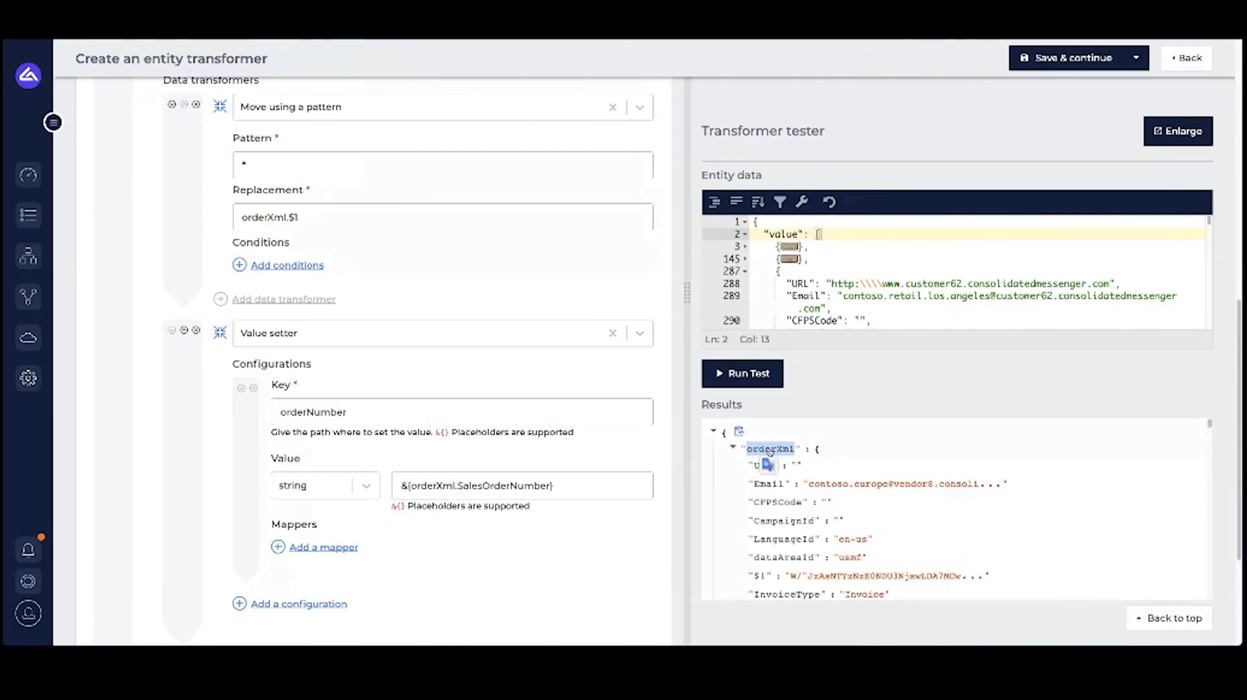
scroll(798, 487, down, 1)
scroll(798, 486, down, 10)
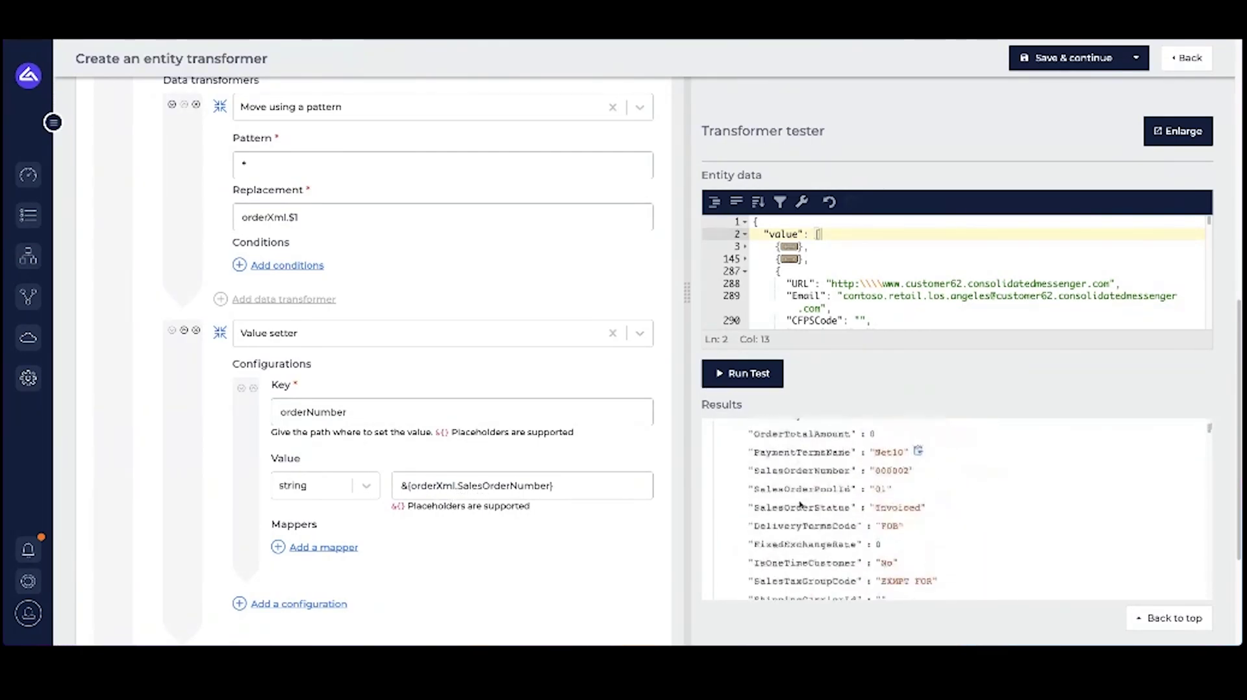
scroll(814, 536, down, 3)
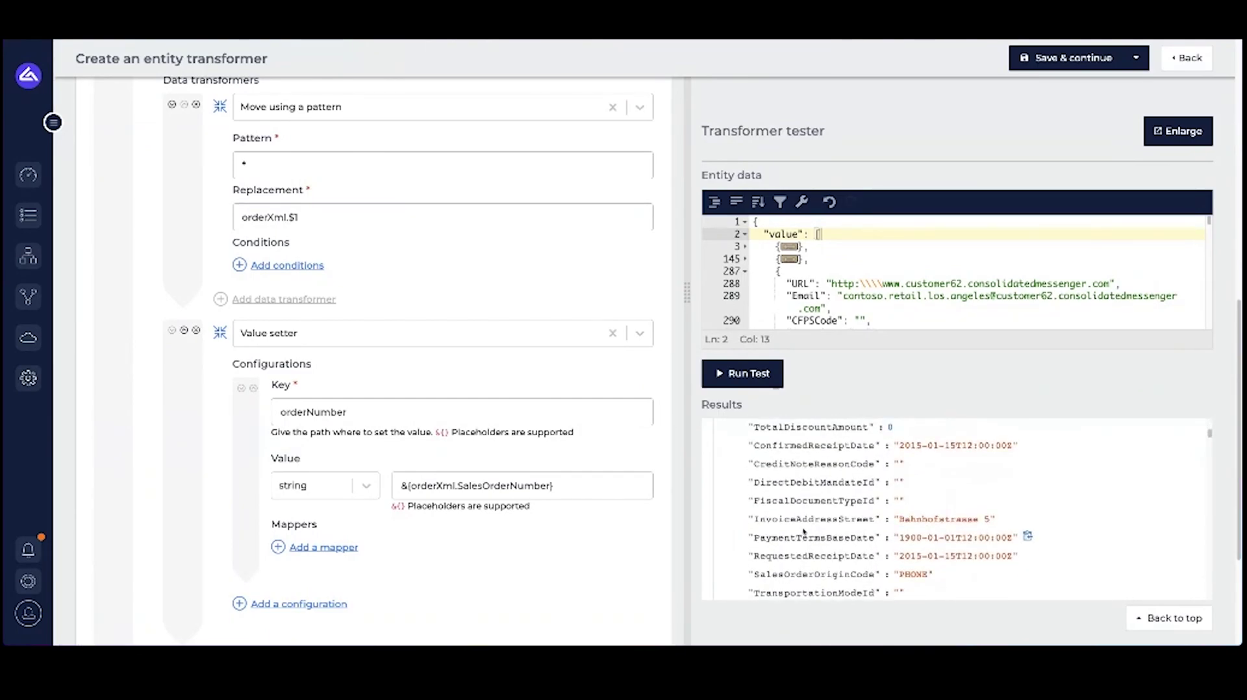
scroll(812, 529, up, 5)
scroll(810, 523, up, 3)
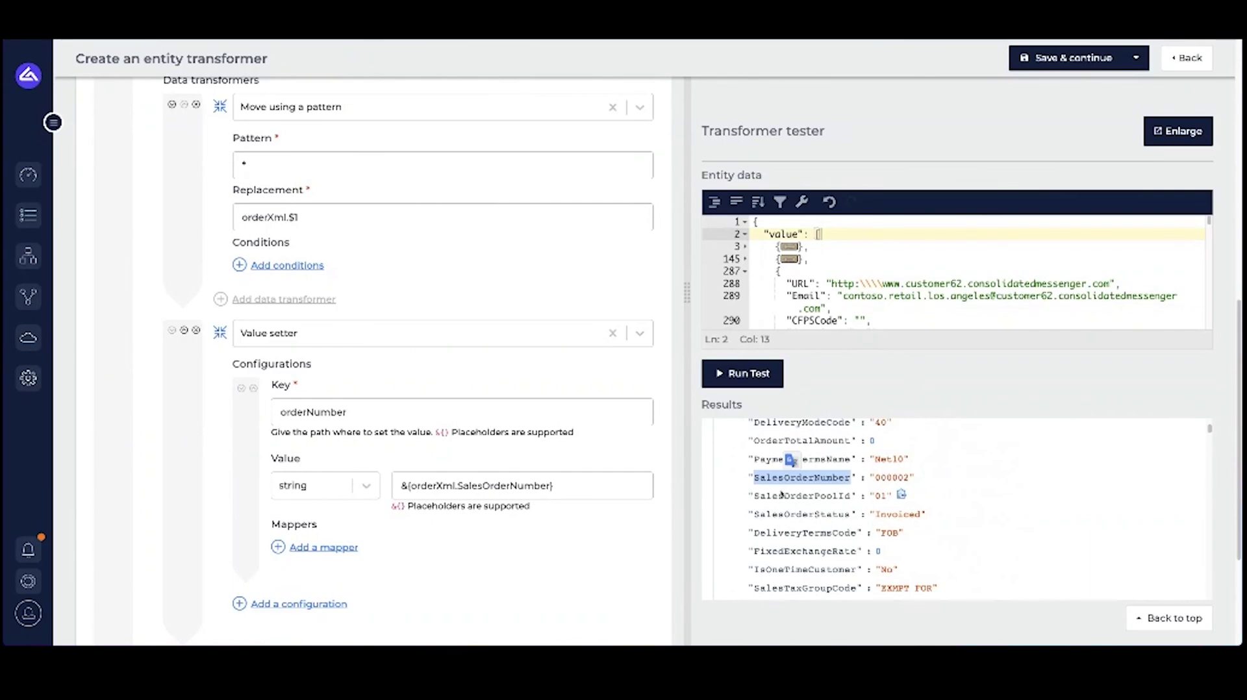
Step: Run the transformer test again, collapse orderXml in the first result and examine the orderNumber key
click(720, 375)
scroll(770, 473, up, 1)
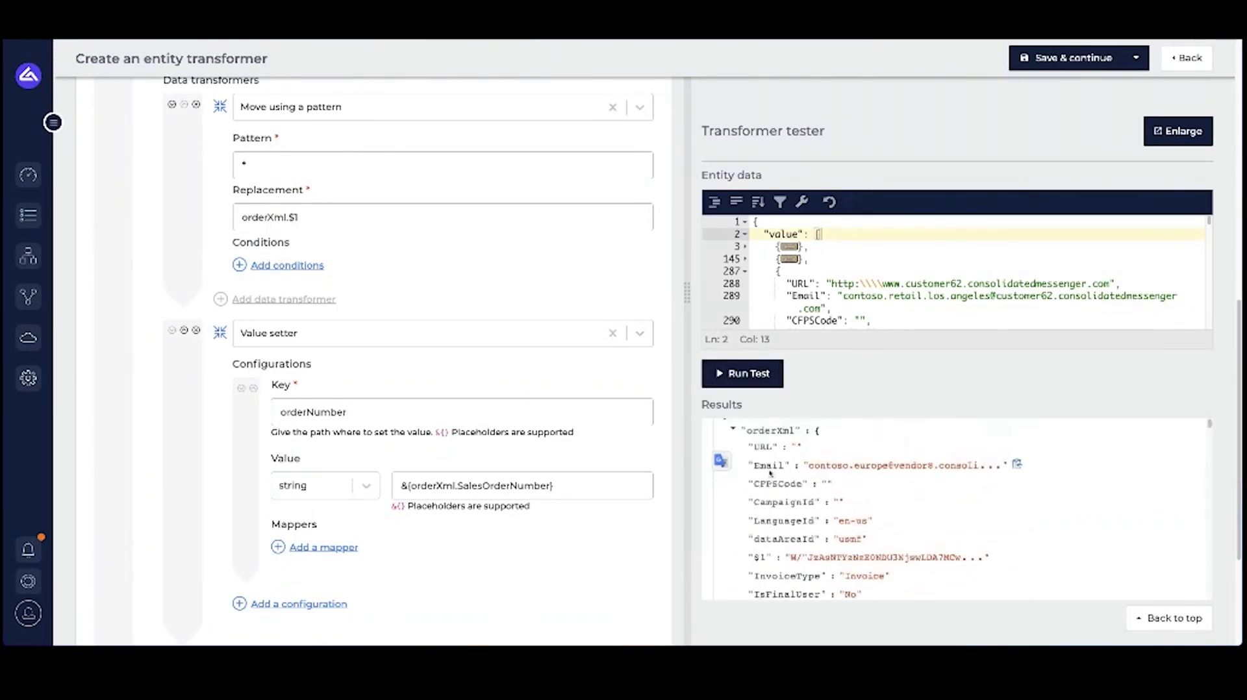
scroll(770, 474, up, 1)
click(732, 448)
double_click(768, 468)
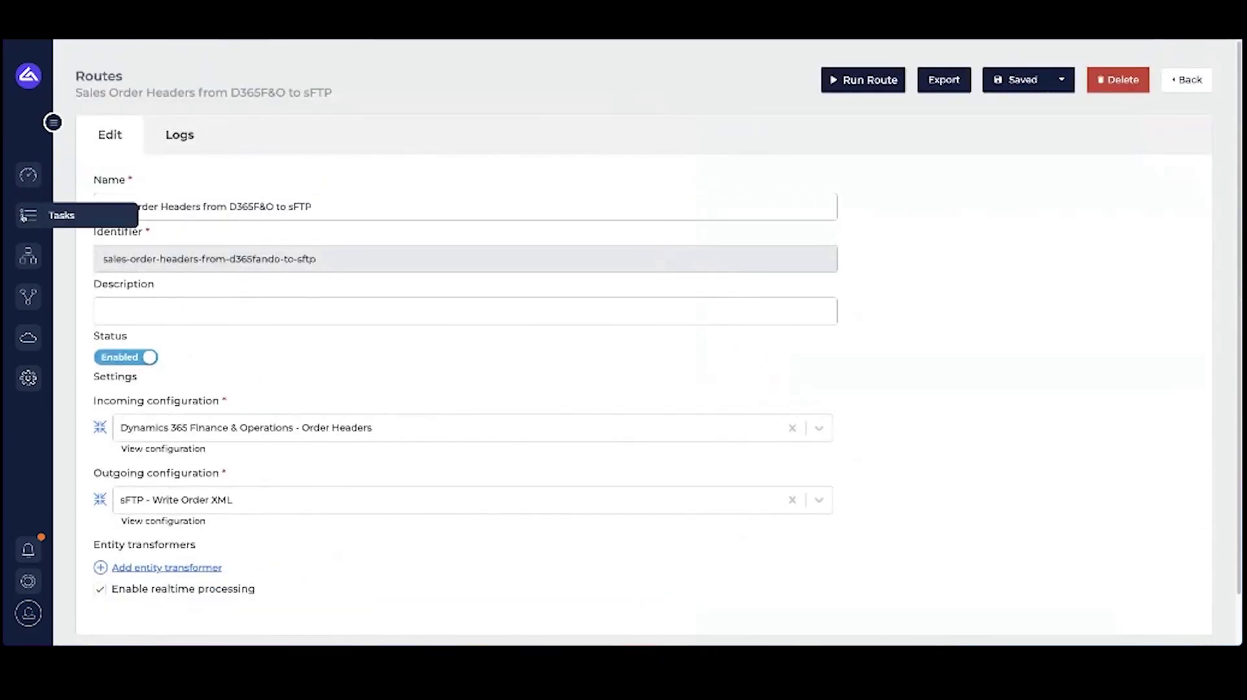
Step: Switch to the Sales Order Headers route, go to the Tasks list and examine the task's entity identifier
click(28, 214)
click(305, 119)
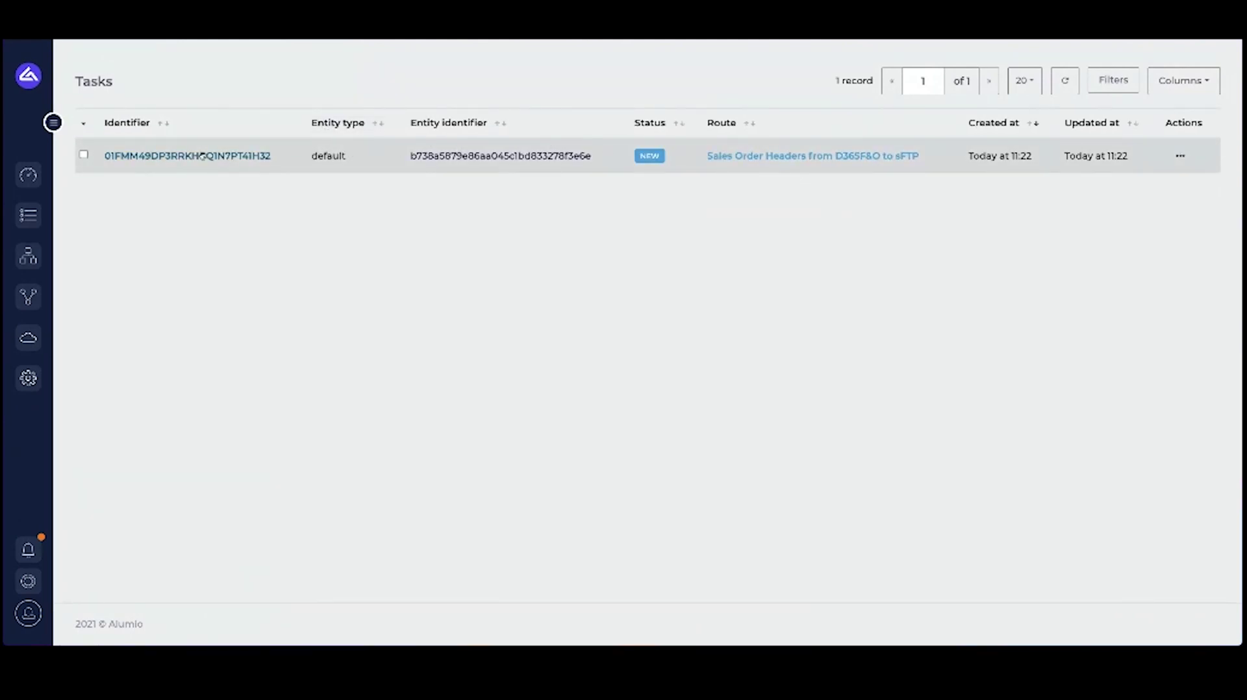
drag(313, 154, 590, 155)
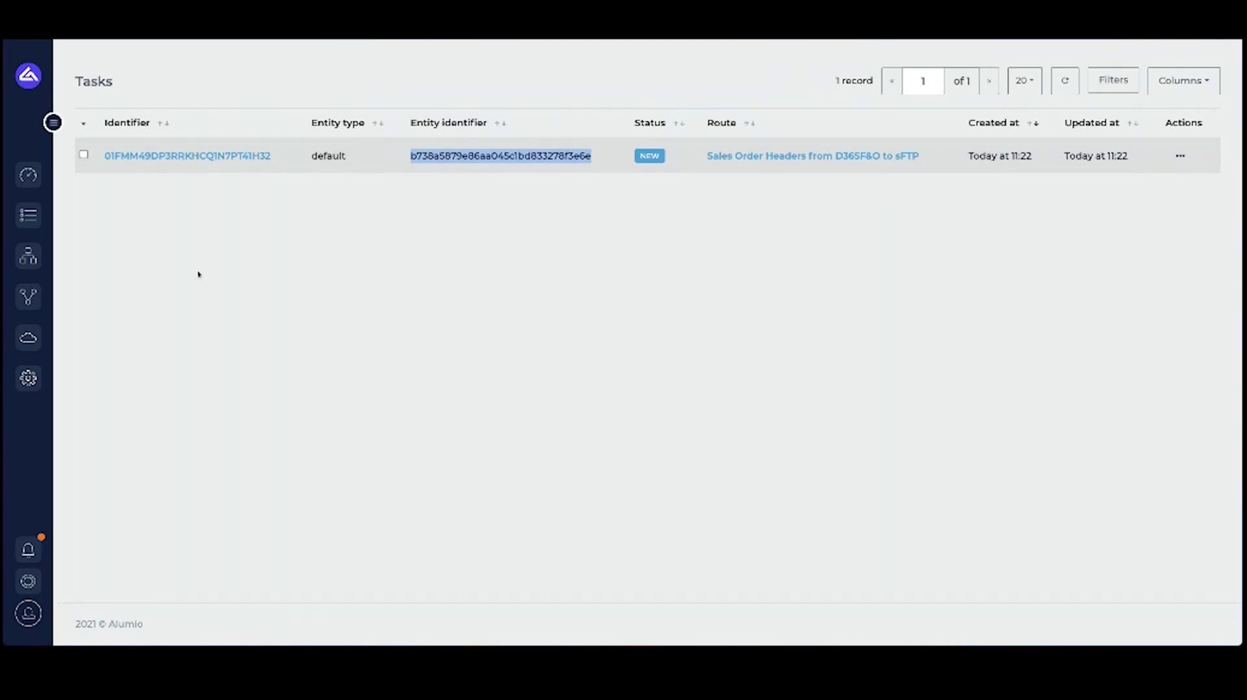
Step: Create a new entity type named "D365F&O - Sales Order Header"
mouse_move(41, 288)
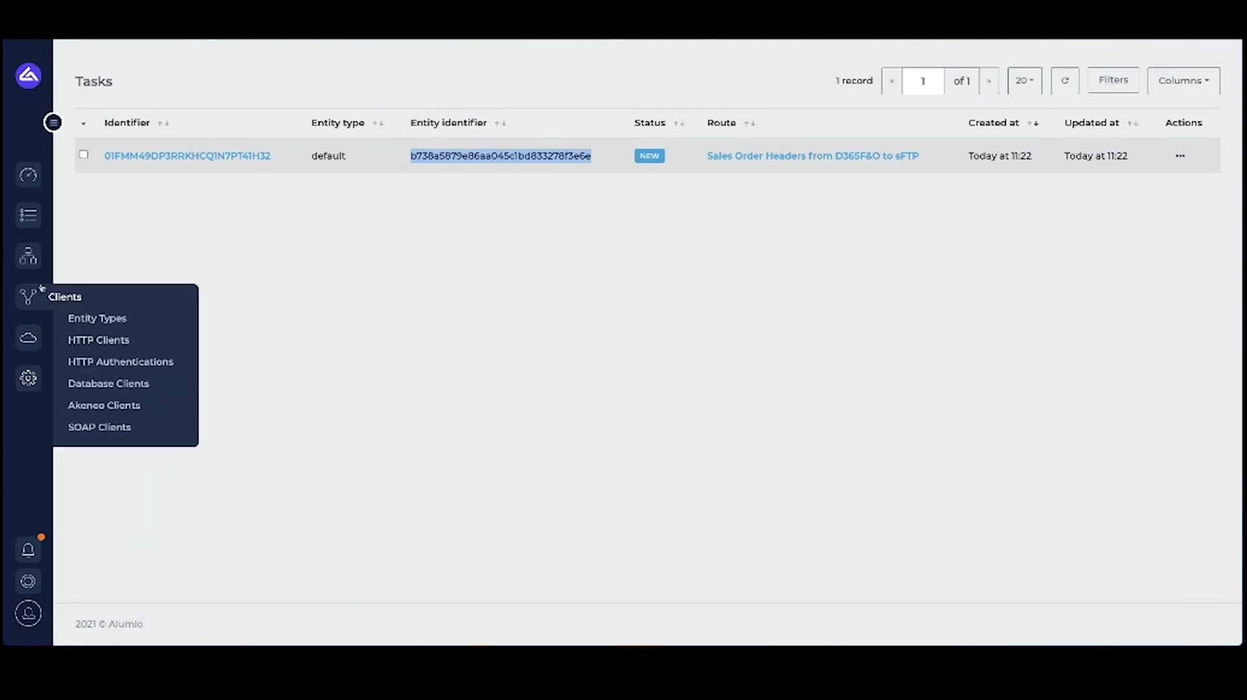
click(122, 323)
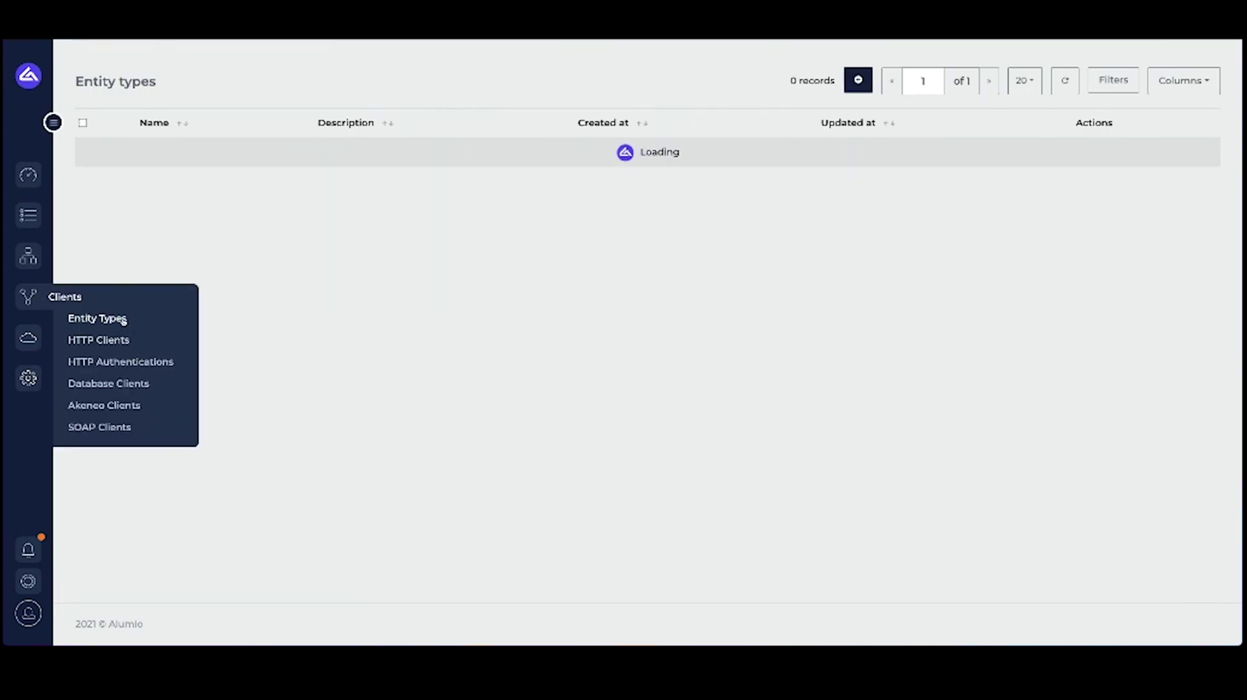
click(849, 80)
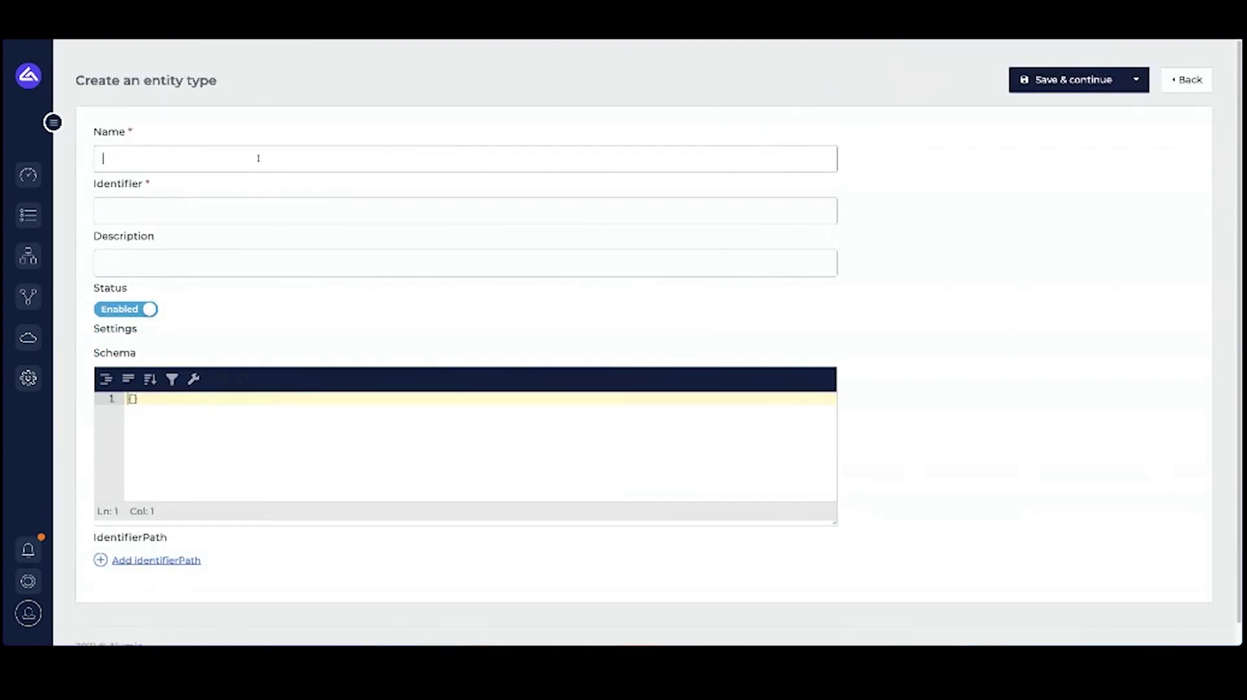
click(258, 157)
text(D365F&O - Sales)
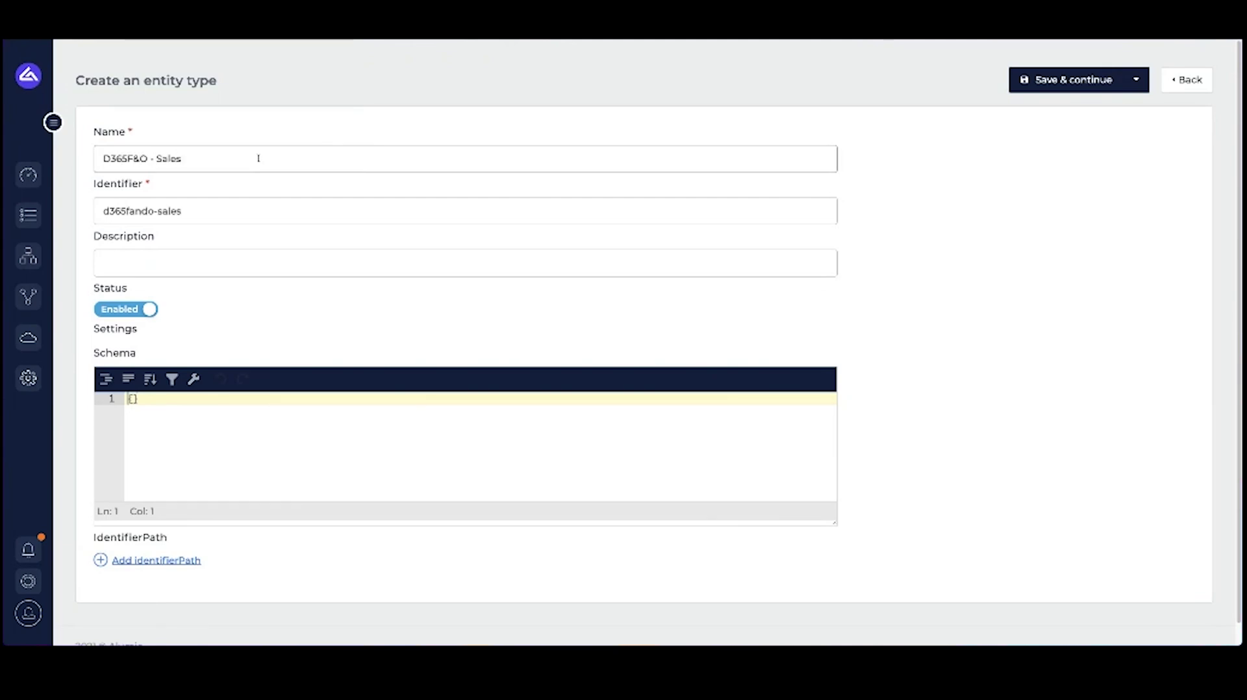
text( Order Header)
Step: Add orderNumber as the entity type's identifier path and save the entity type
double_click(122, 541)
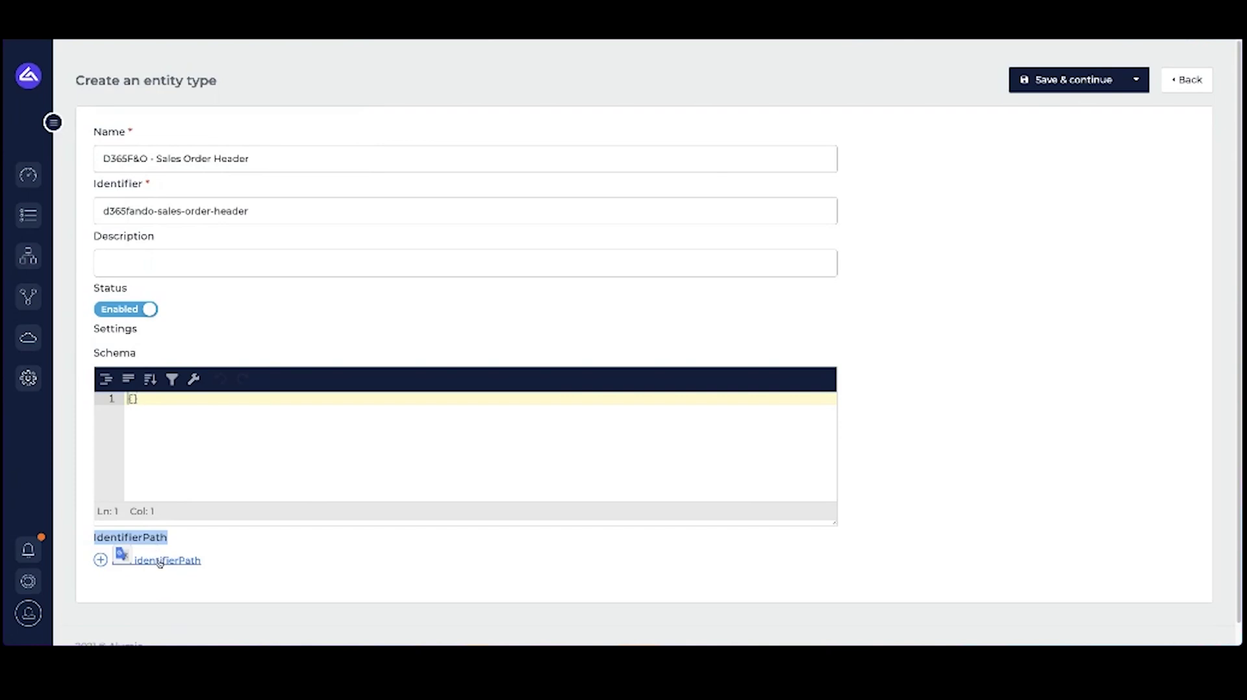
drag(159, 563, 160, 564)
click(198, 565)
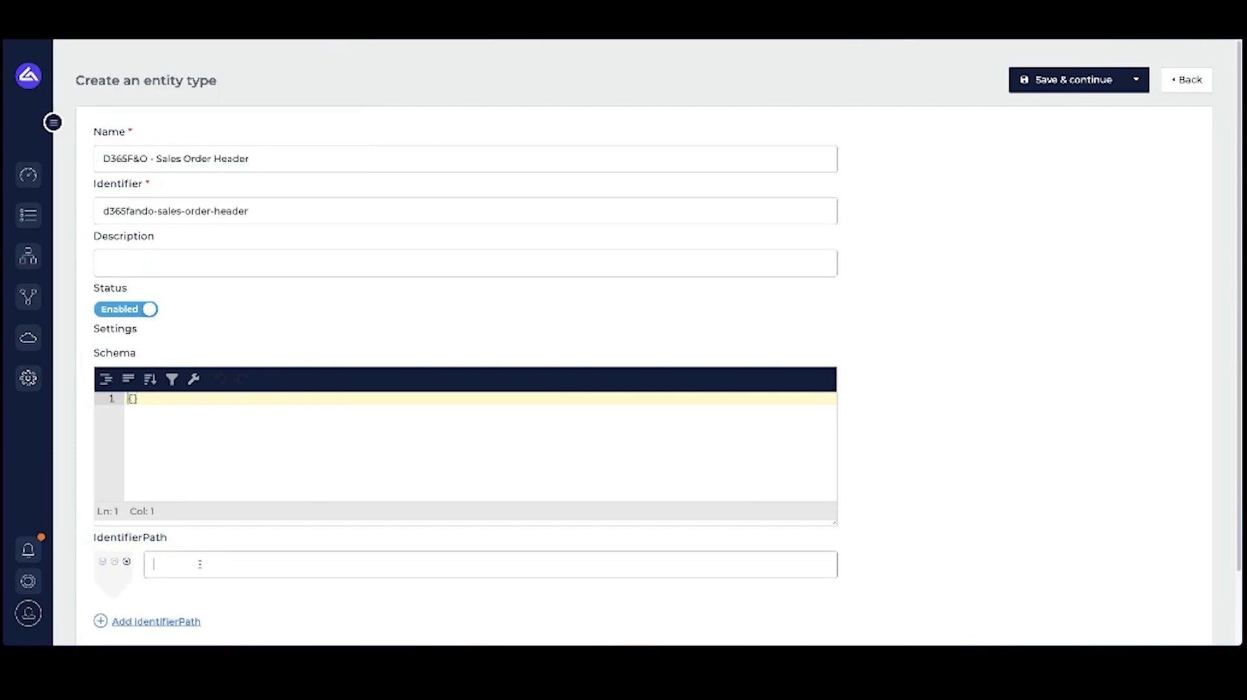
text(orderNumber)
click(1052, 80)
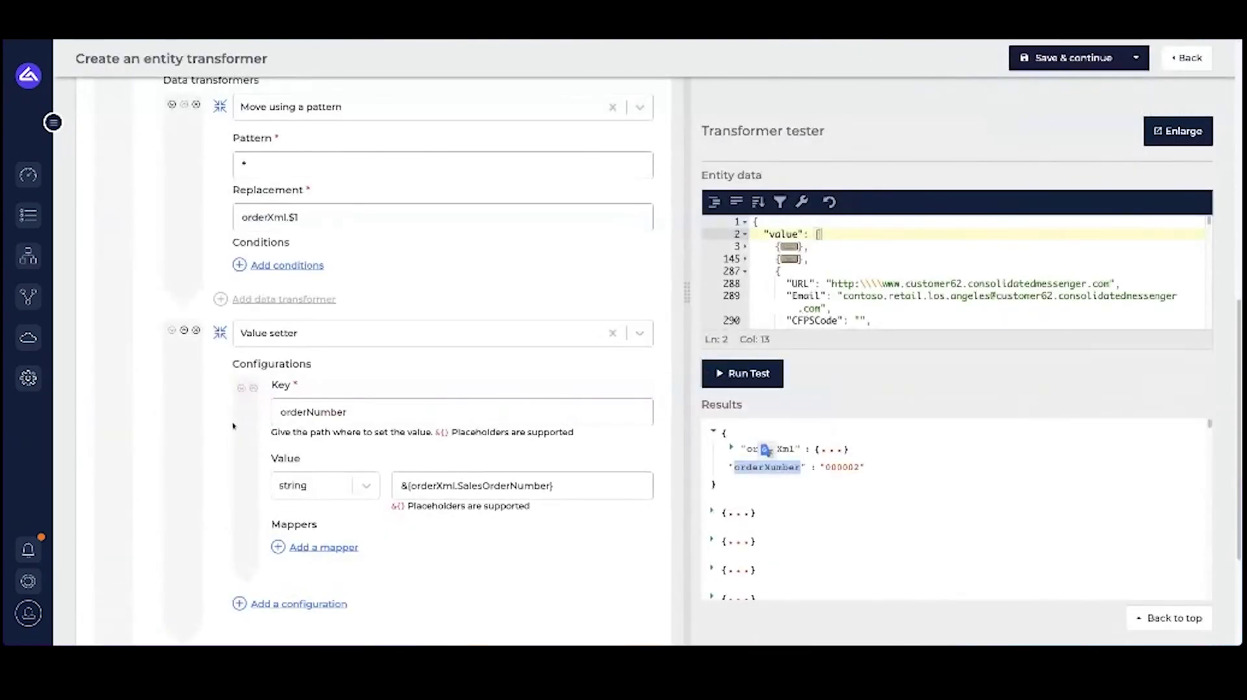
Step: Add another entity transformer after the data transformers and set it to "Set the entity type"
scroll(186, 539, down, 3)
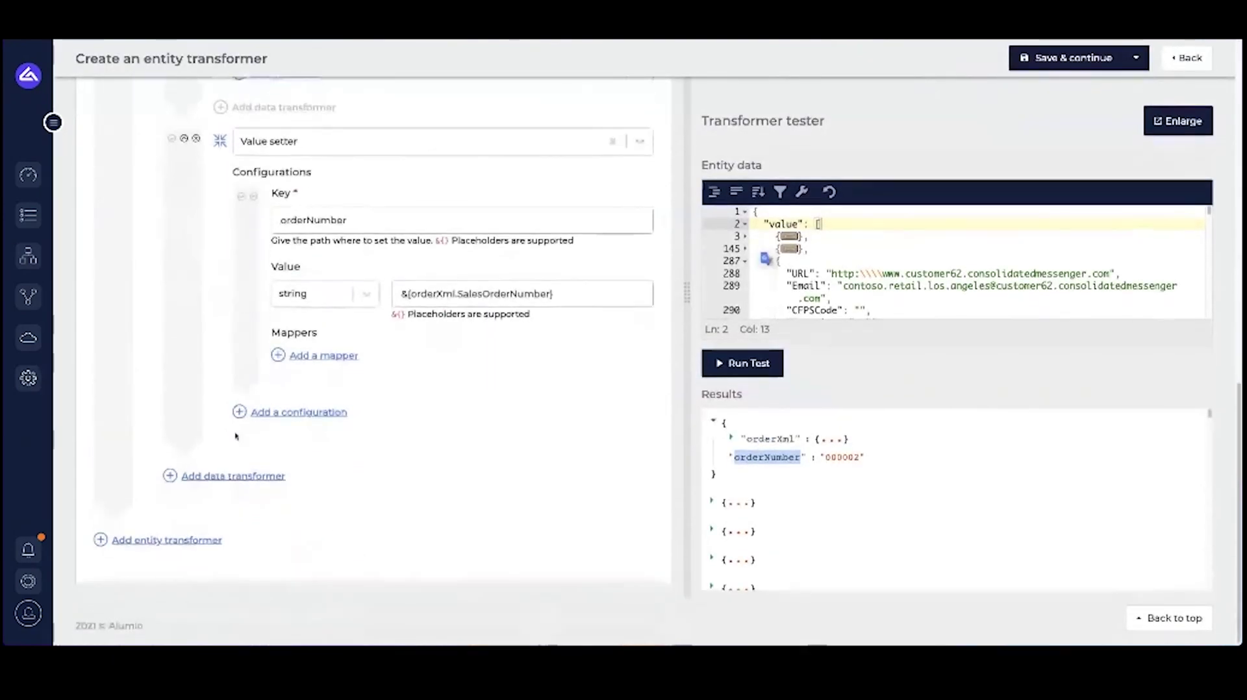
click(185, 539)
click(202, 539)
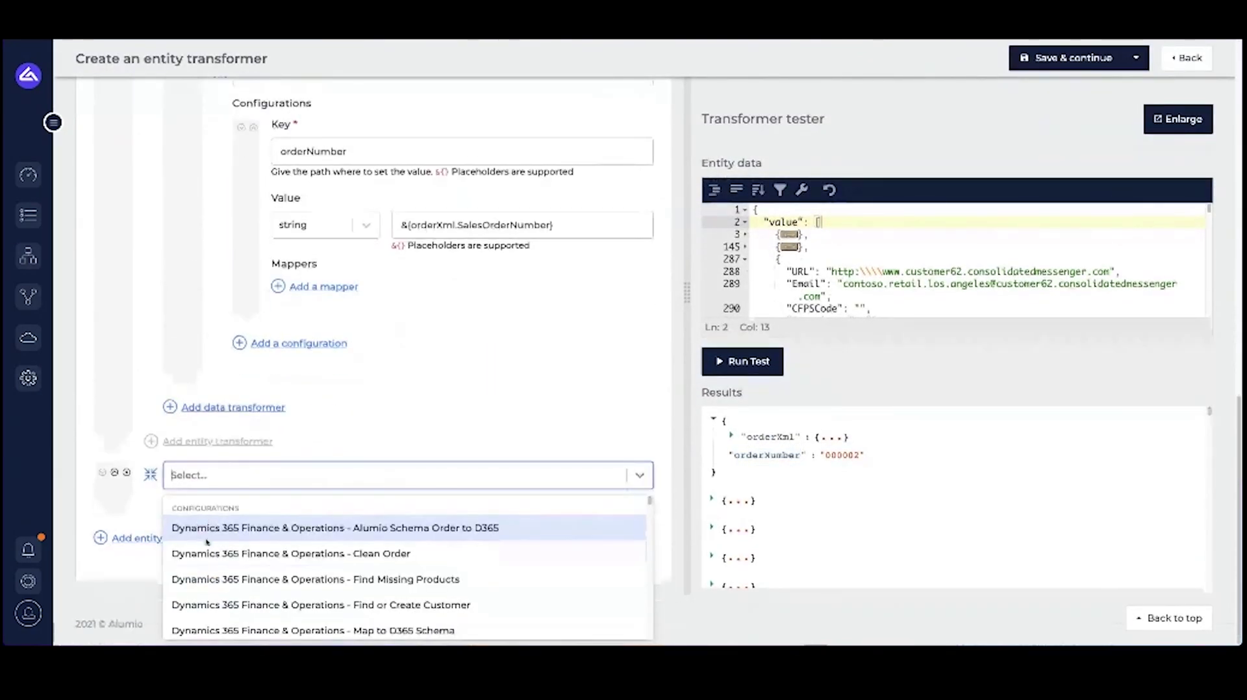
text(set the)
click(211, 537)
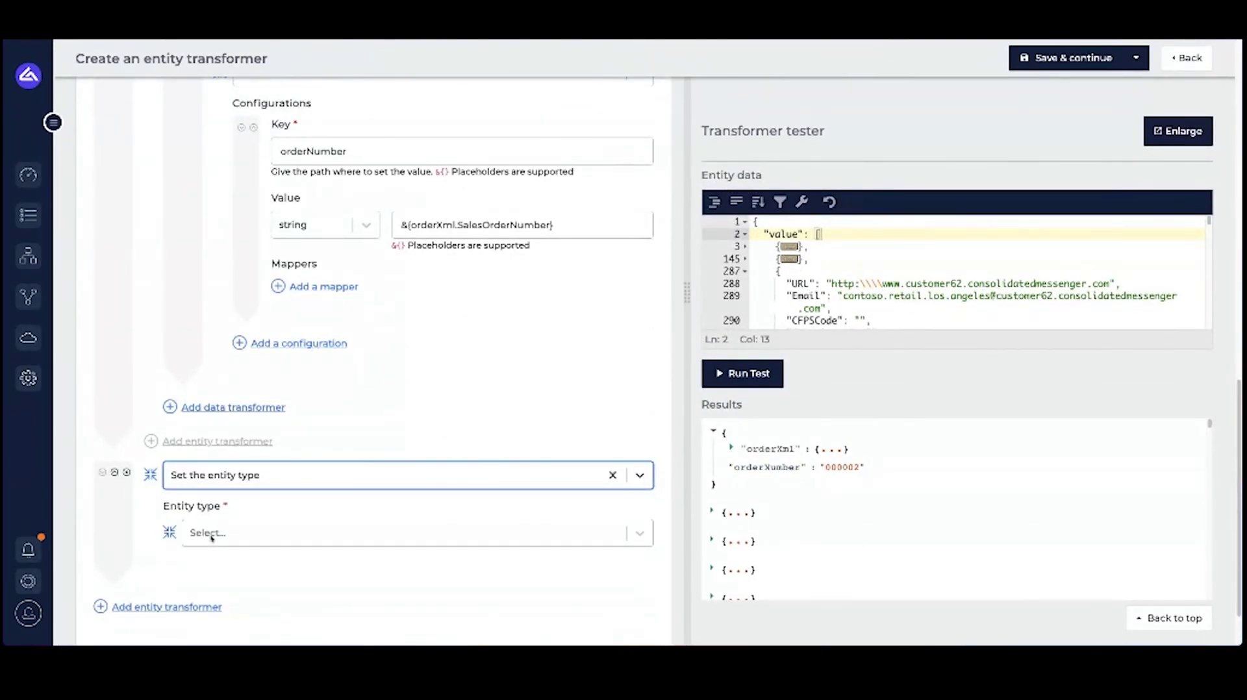
Step: Choose D365F&O - Sales Order Header as the entity type and save the entity transformer
click(212, 537)
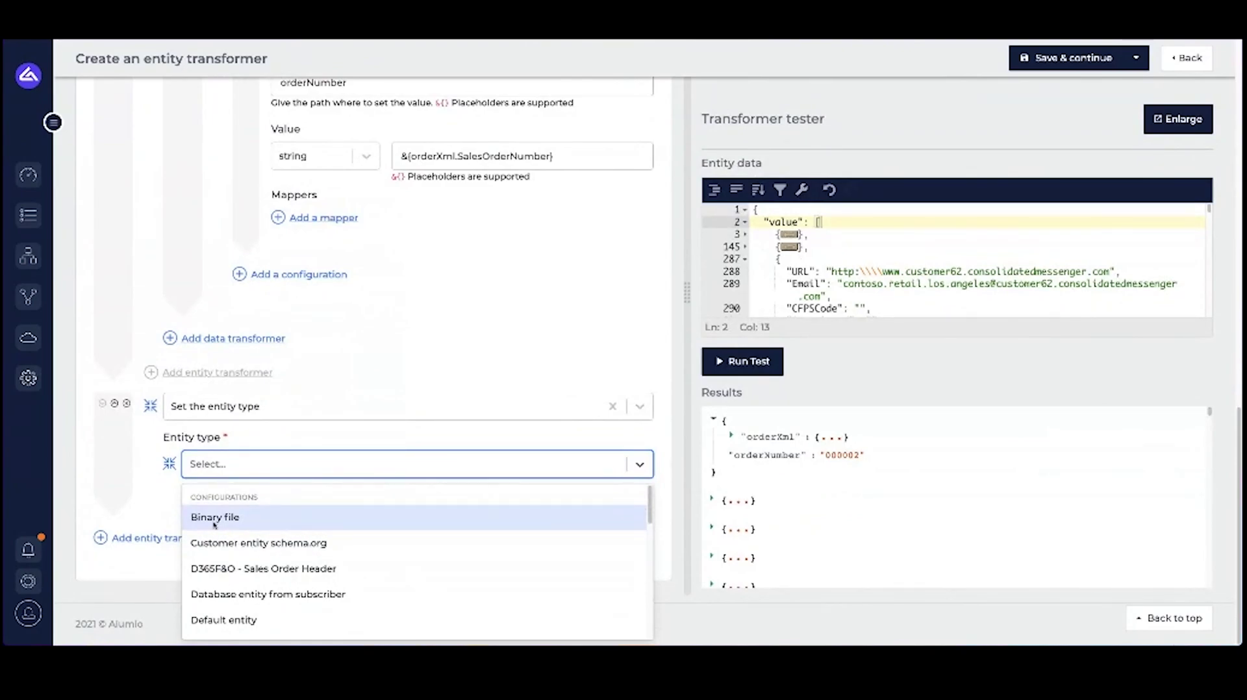
text(d365)
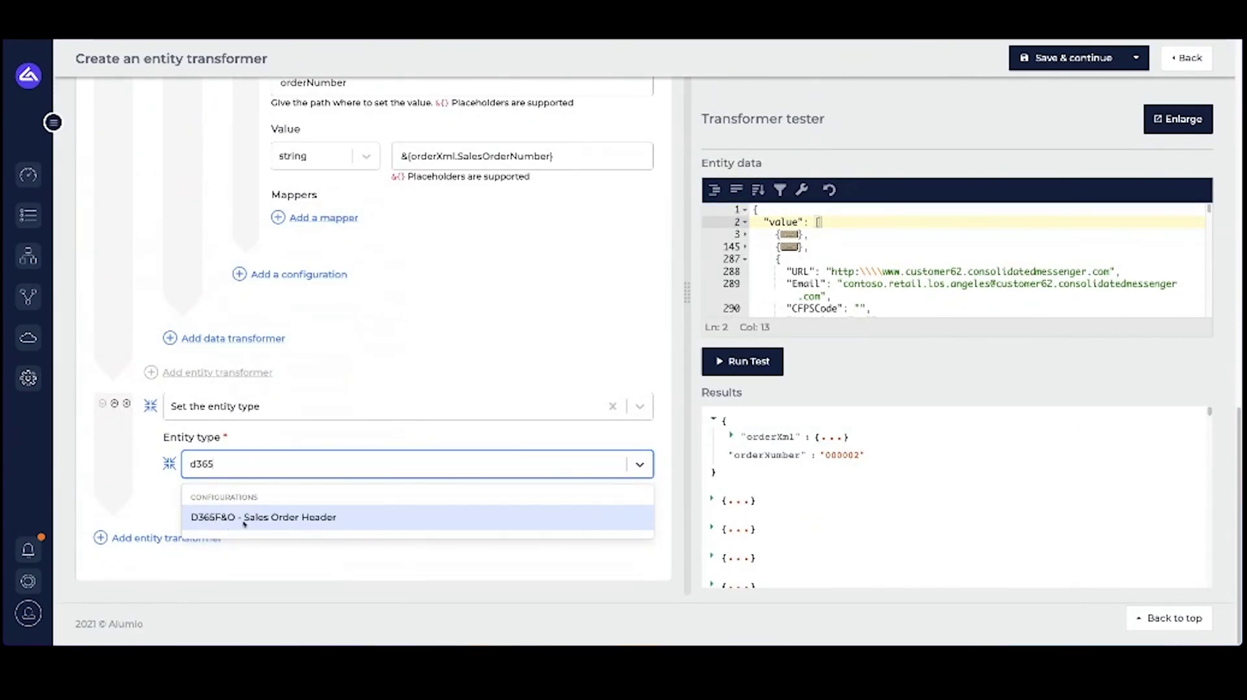
click(244, 518)
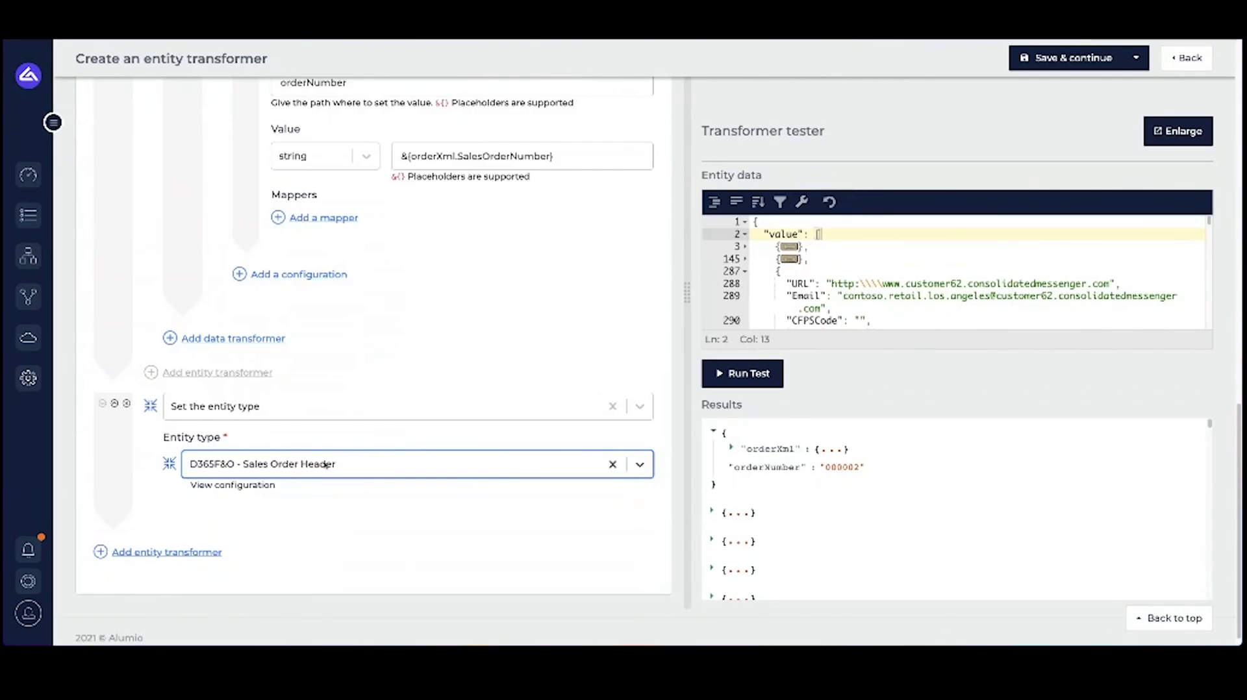
click(1057, 64)
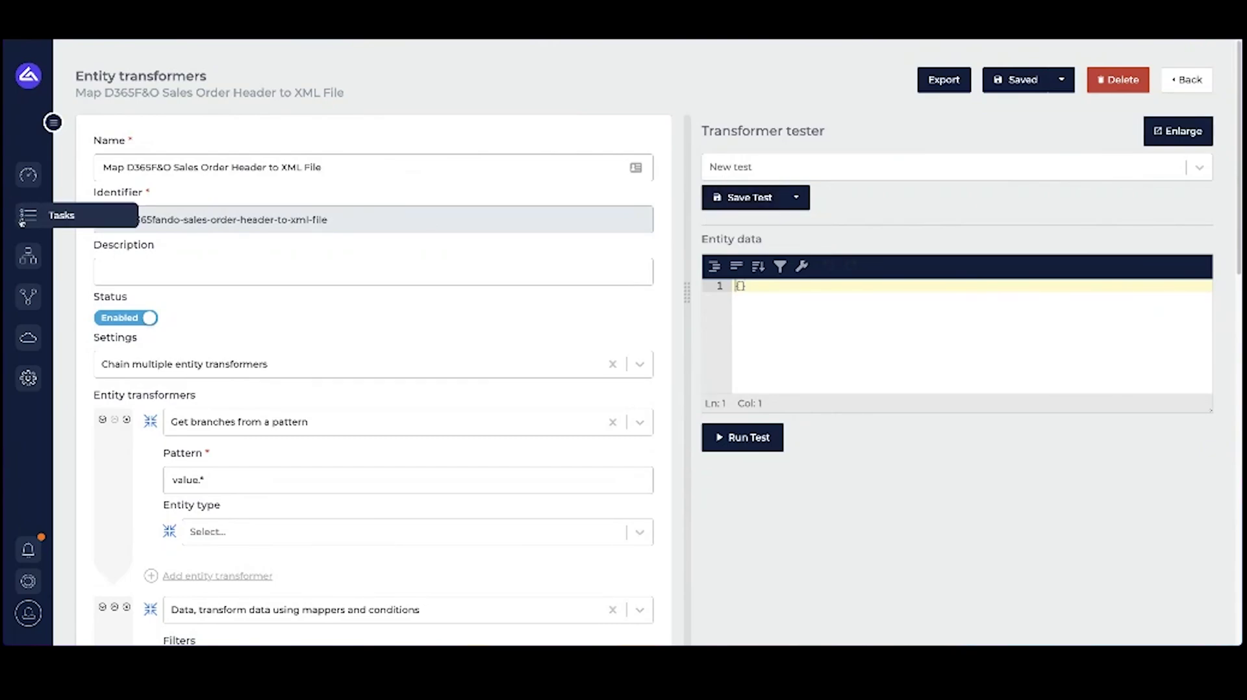
Step: Open the route "Sales Order Headers from D365F&O to sFTP" for editing
mouse_move(28, 257)
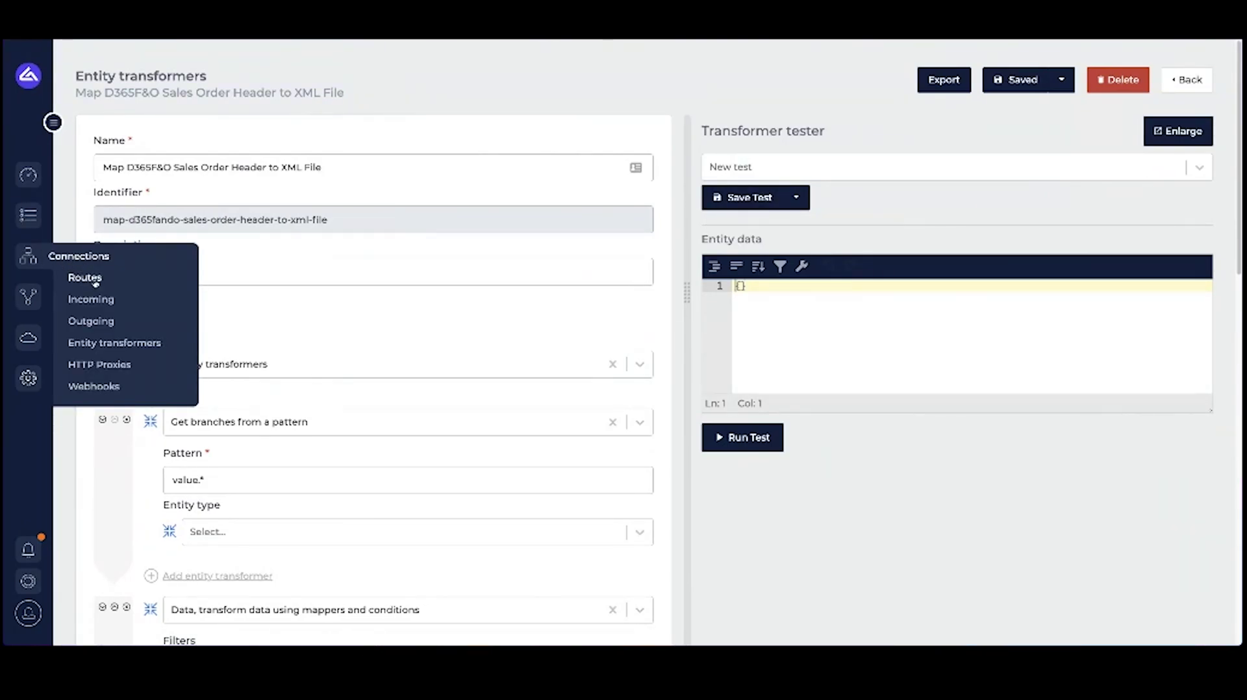
click(86, 278)
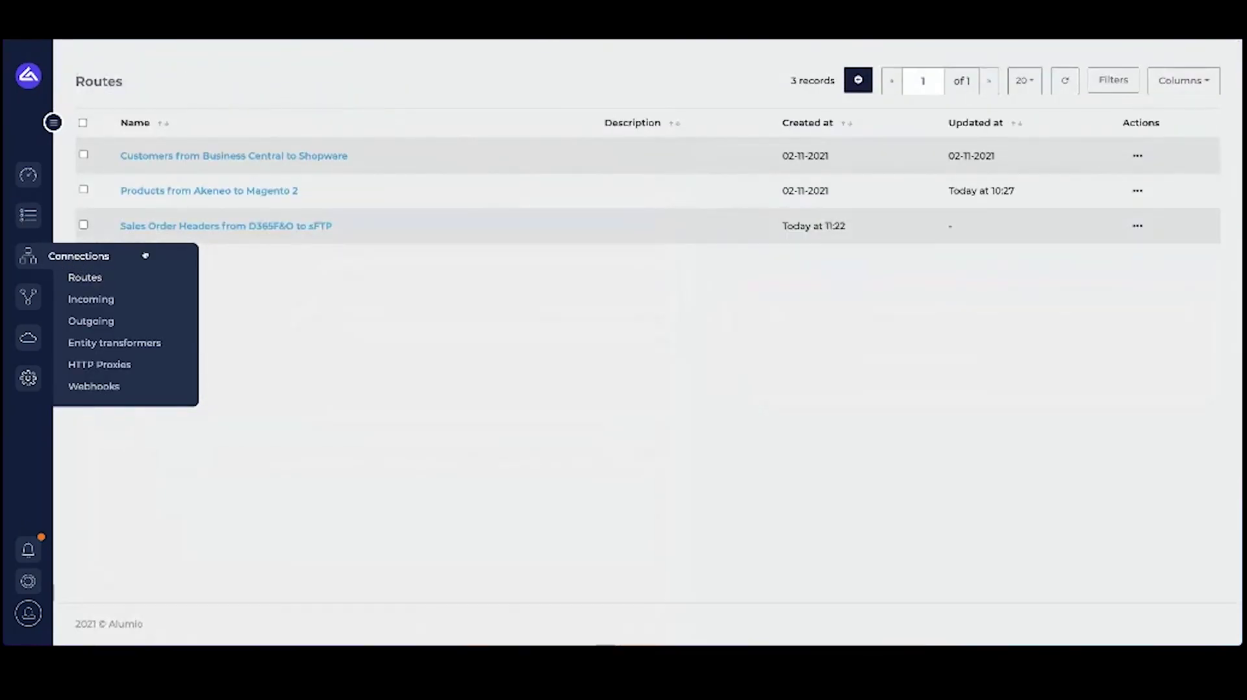
click(174, 227)
scroll(221, 345, down, 1)
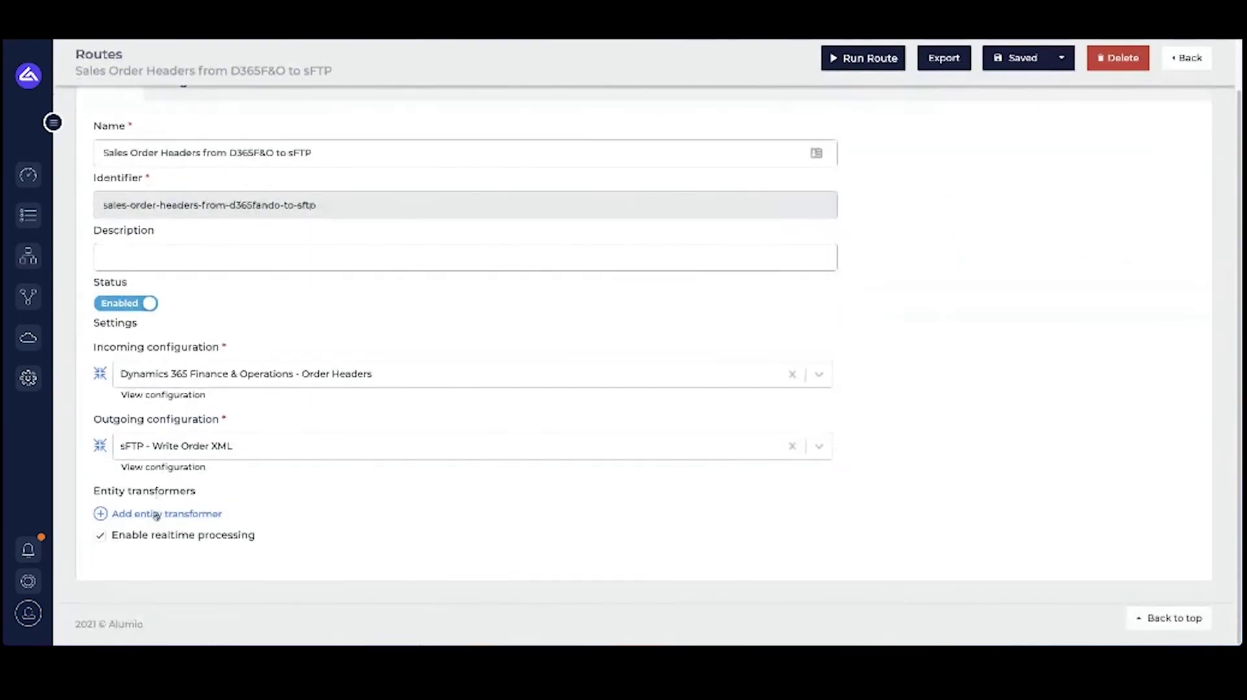
Step: Add "Map D365F&O Sales Order Header to XML File" as the route's entity transformer and save the route
click(156, 517)
click(211, 514)
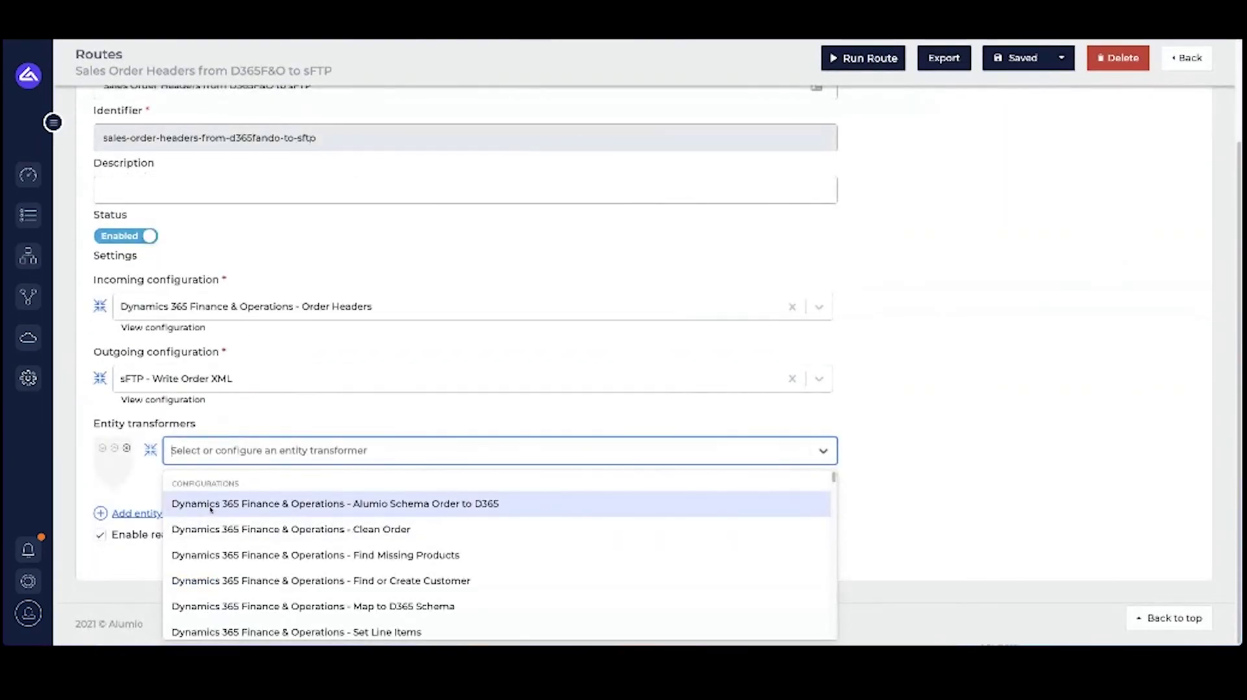
text(d365)
key(BackSpace)
key(BackSpace)
key(BackSpace)
key(BackSpace)
text(m)
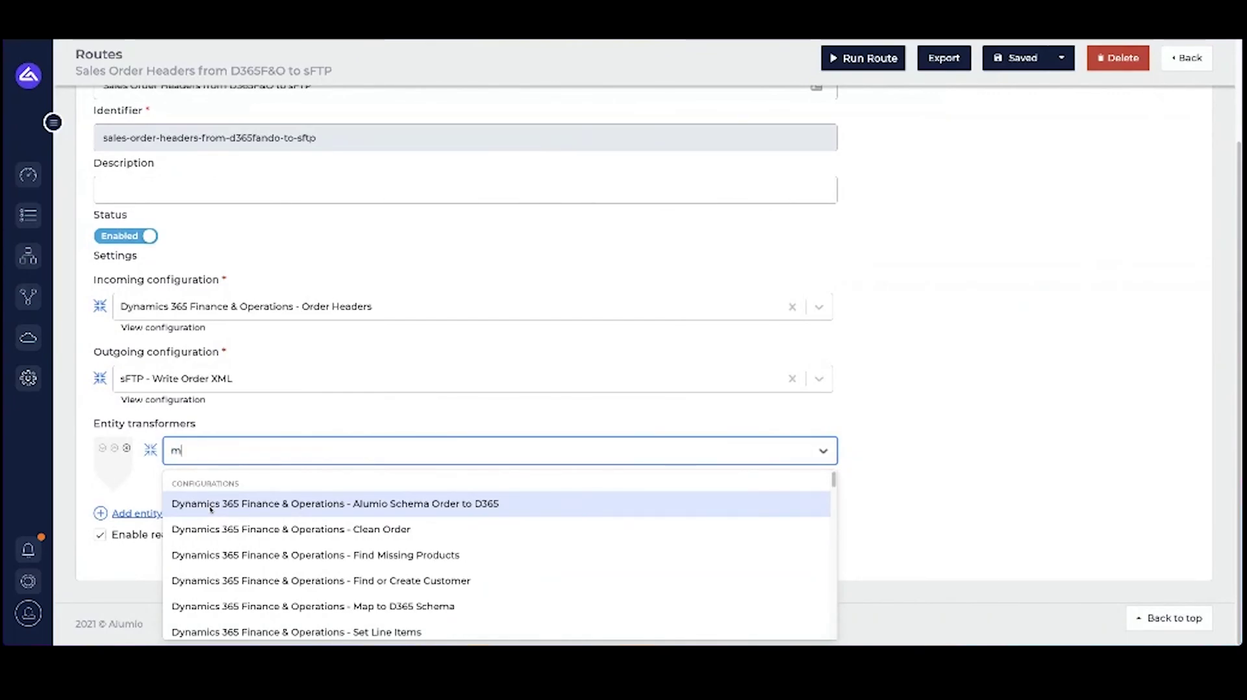
text(ap)
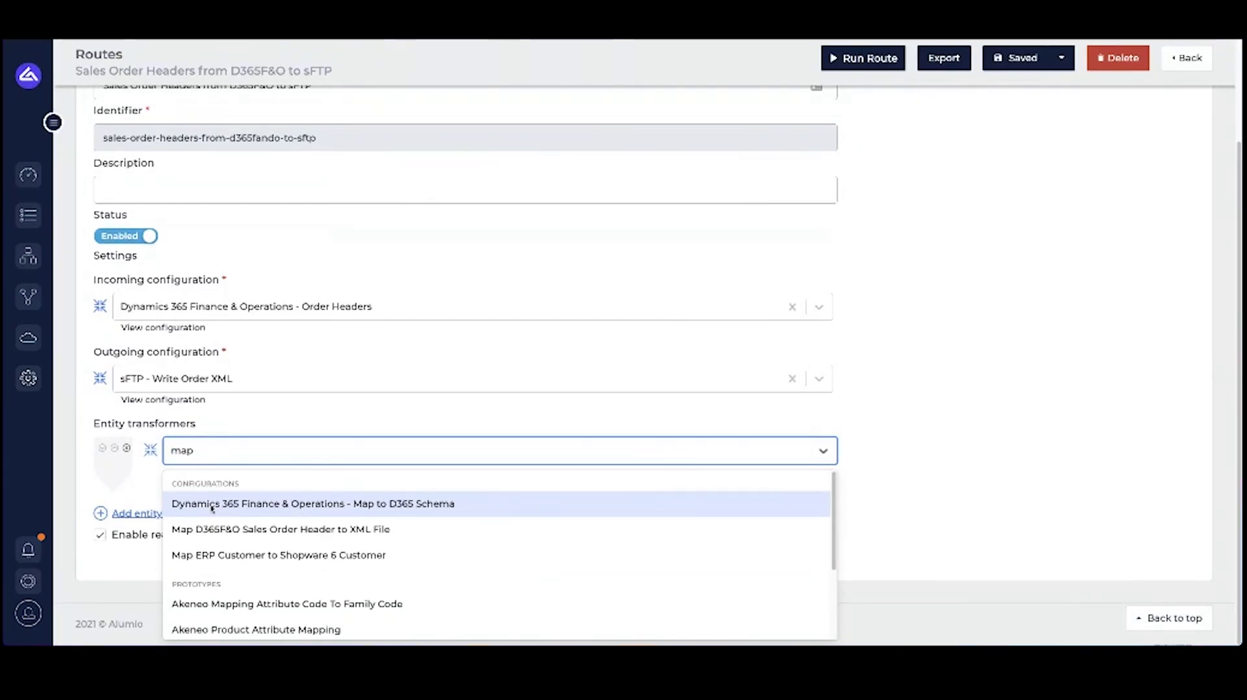
key(Down)
key(Return)
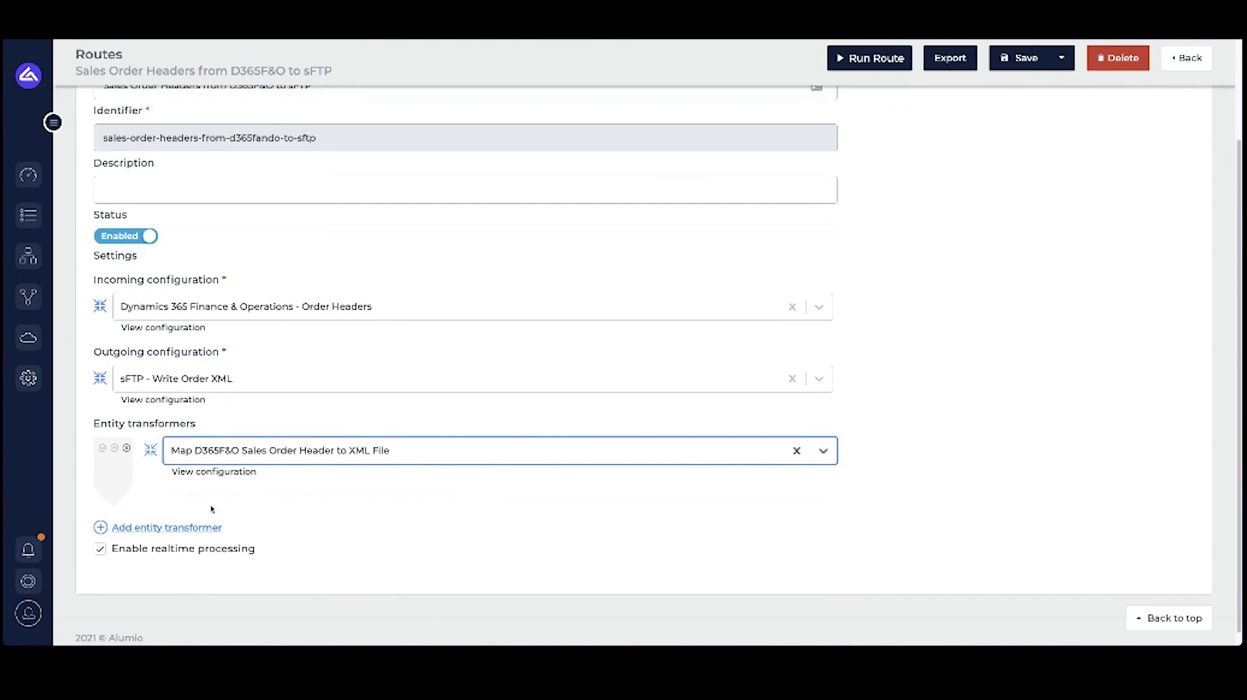
click(1001, 63)
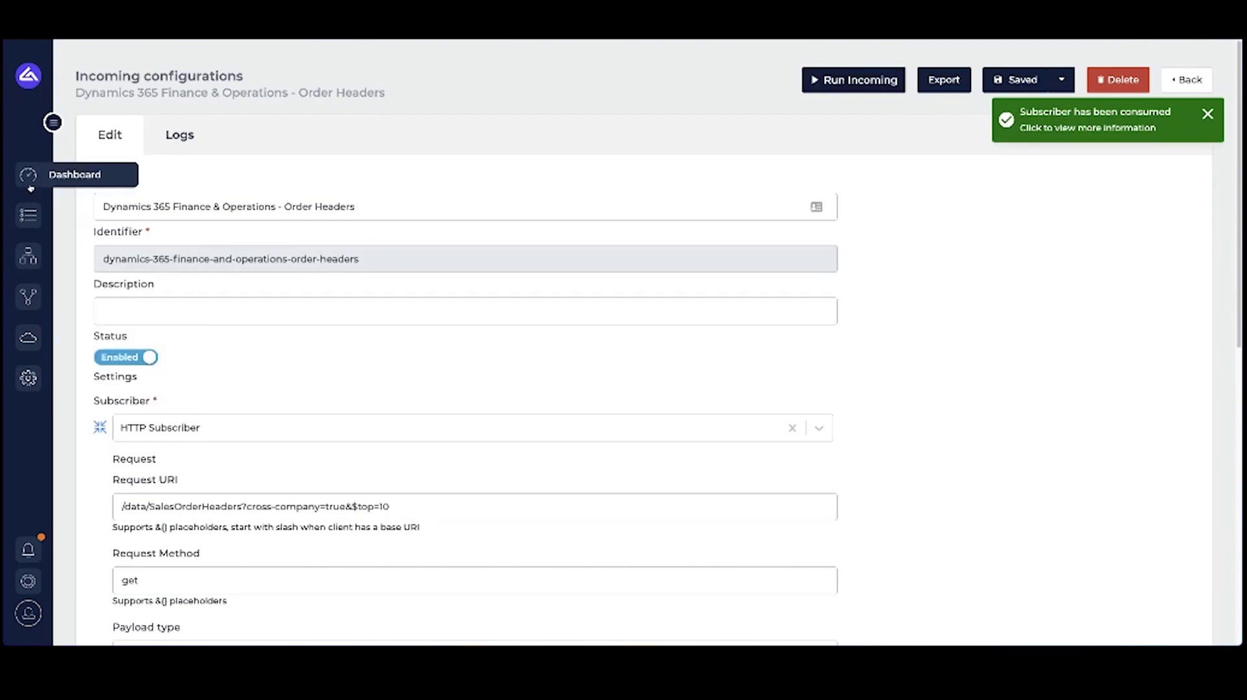
Step: Examine the entity types and identifiers in the Tasks list and filter the tasks by entity identifier 09
click(28, 215)
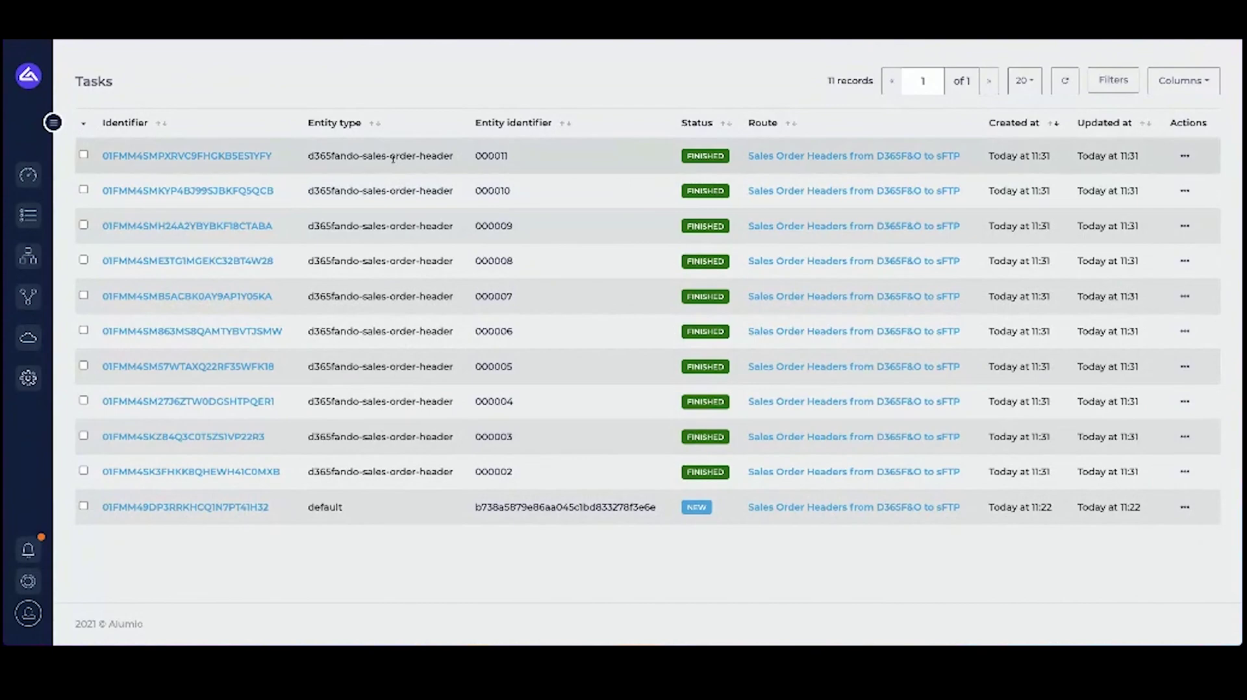
drag(307, 471, 520, 475)
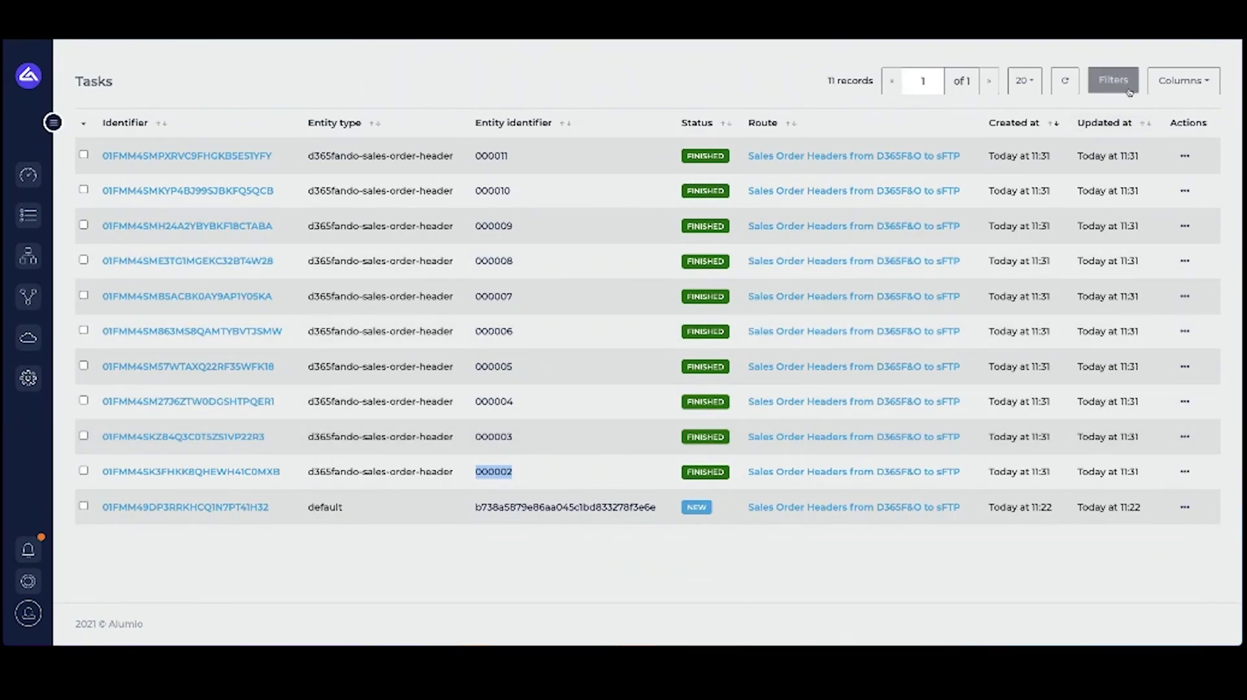
click(1130, 91)
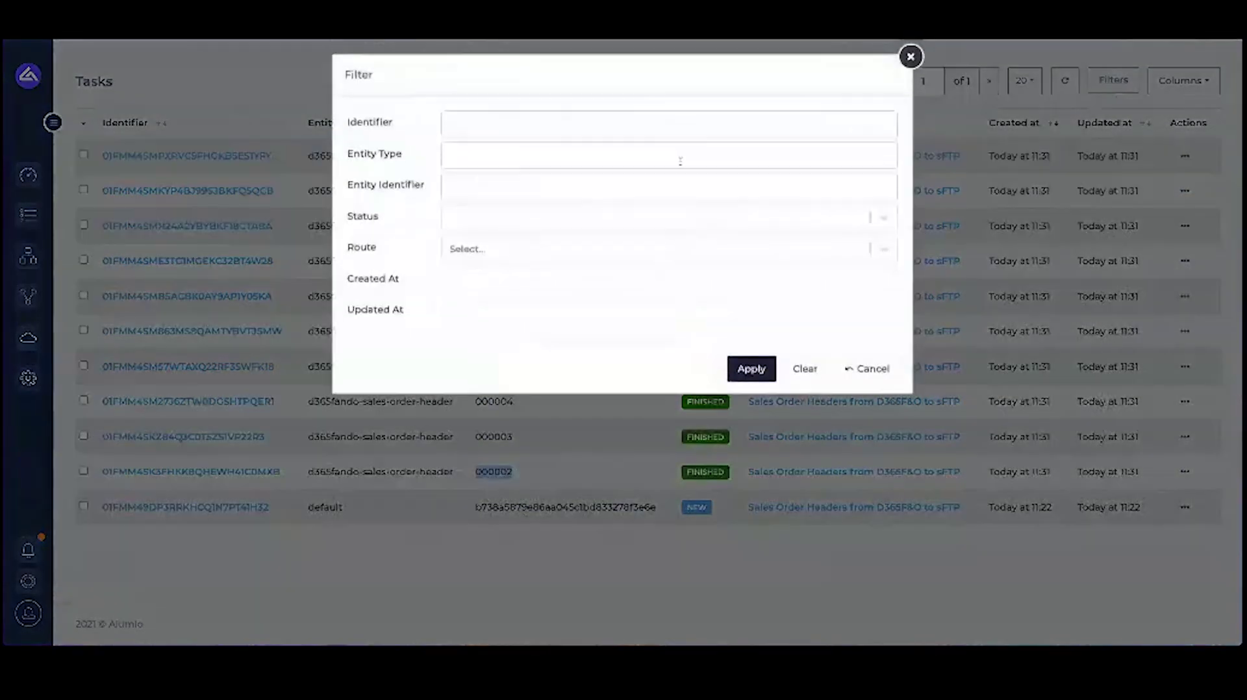
click(450, 191)
text(00)
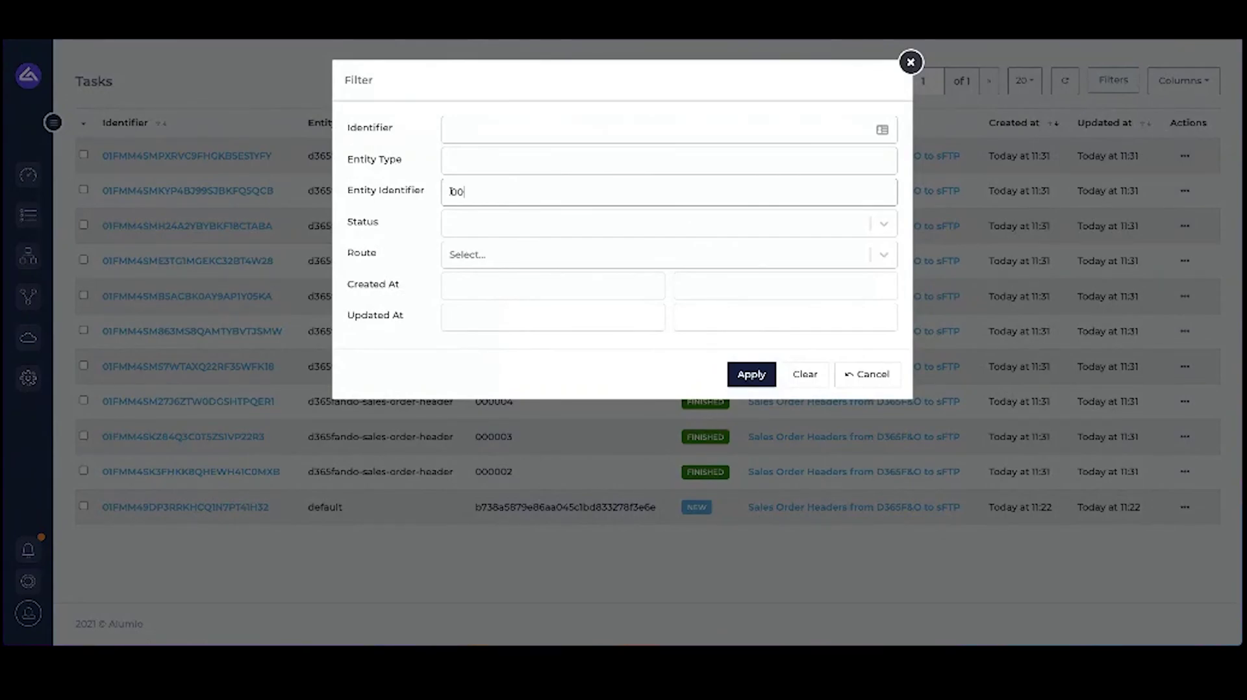
key(BackSpace)
text(9)
key(Return)
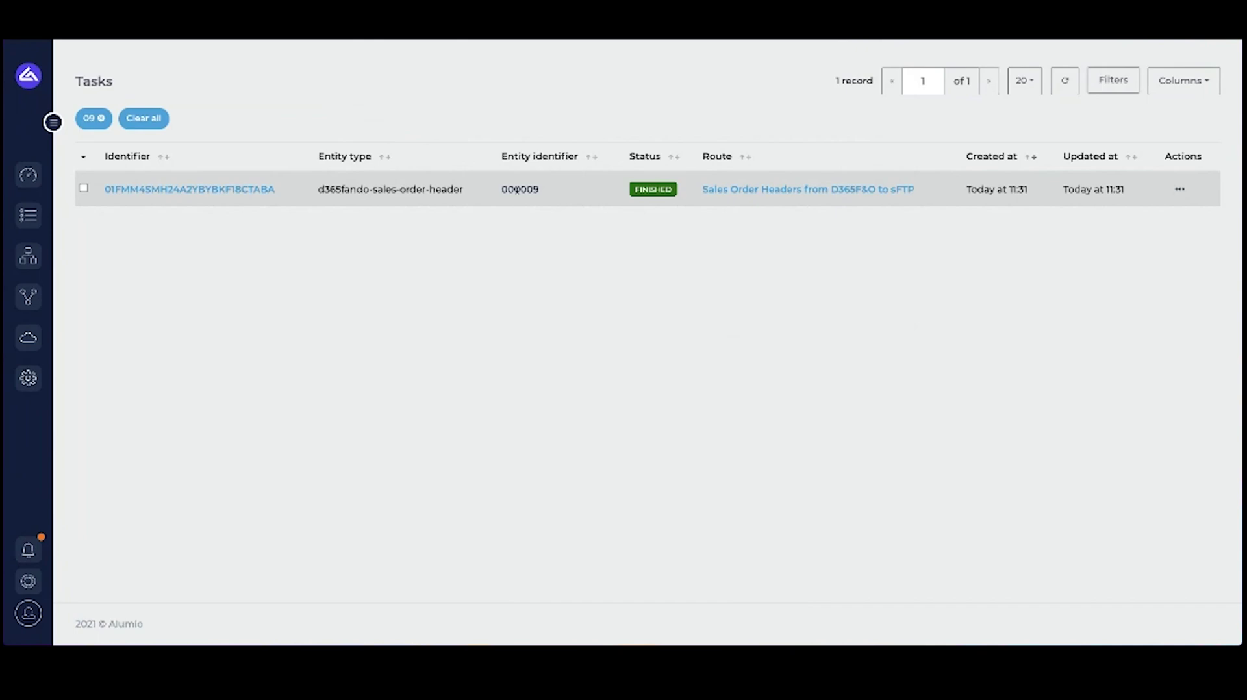
Step: Open the filtered task and examine its export messages
click(230, 190)
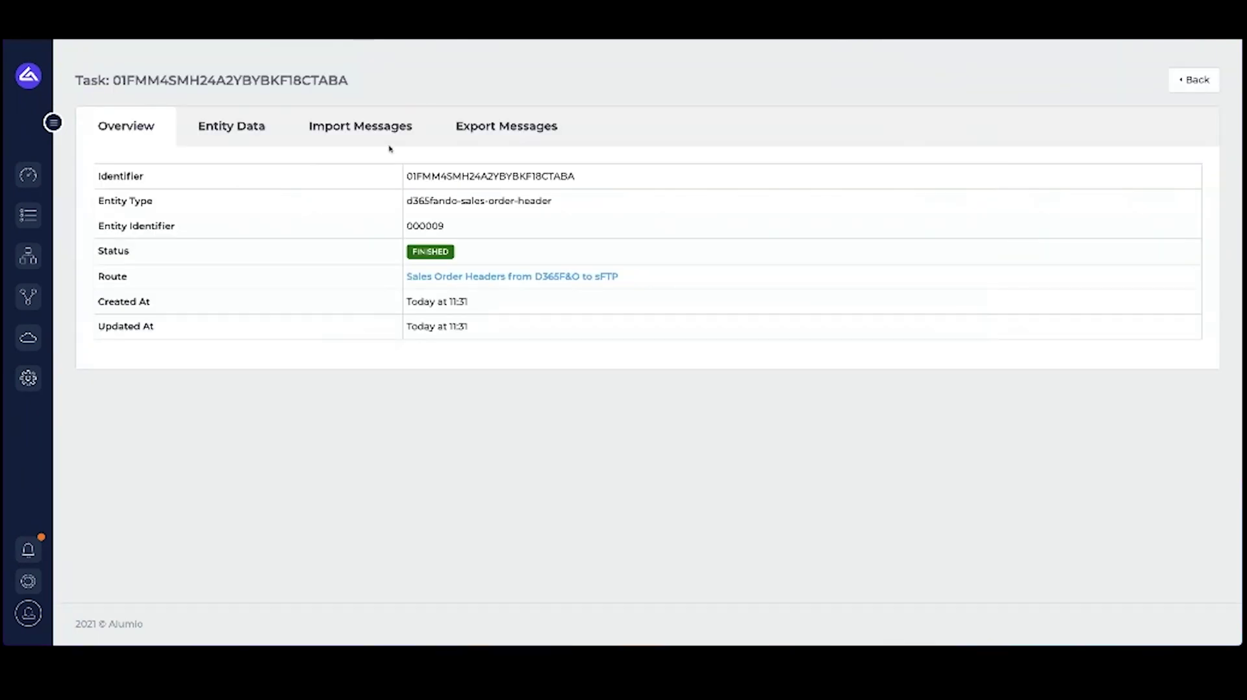
click(505, 138)
drag(396, 271, 166, 271)
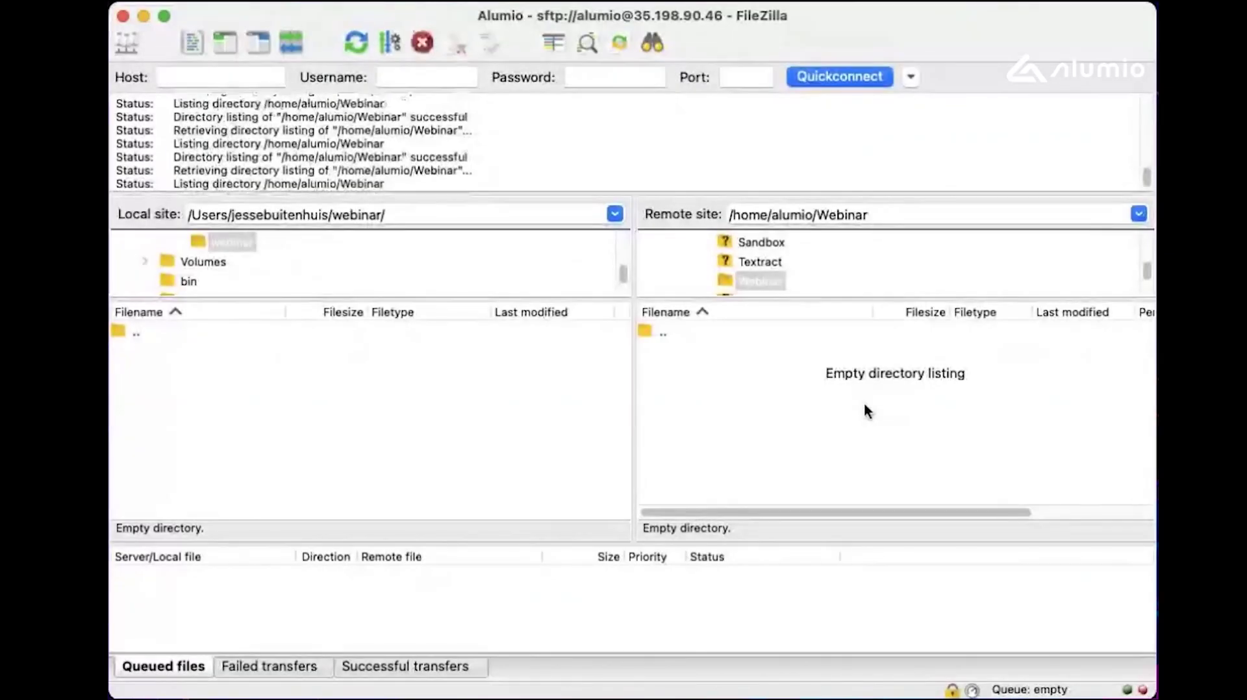
Step: Switch to FileZilla and look through the exported order XML files in the remote Webinar folder
click(808, 393)
click(786, 369)
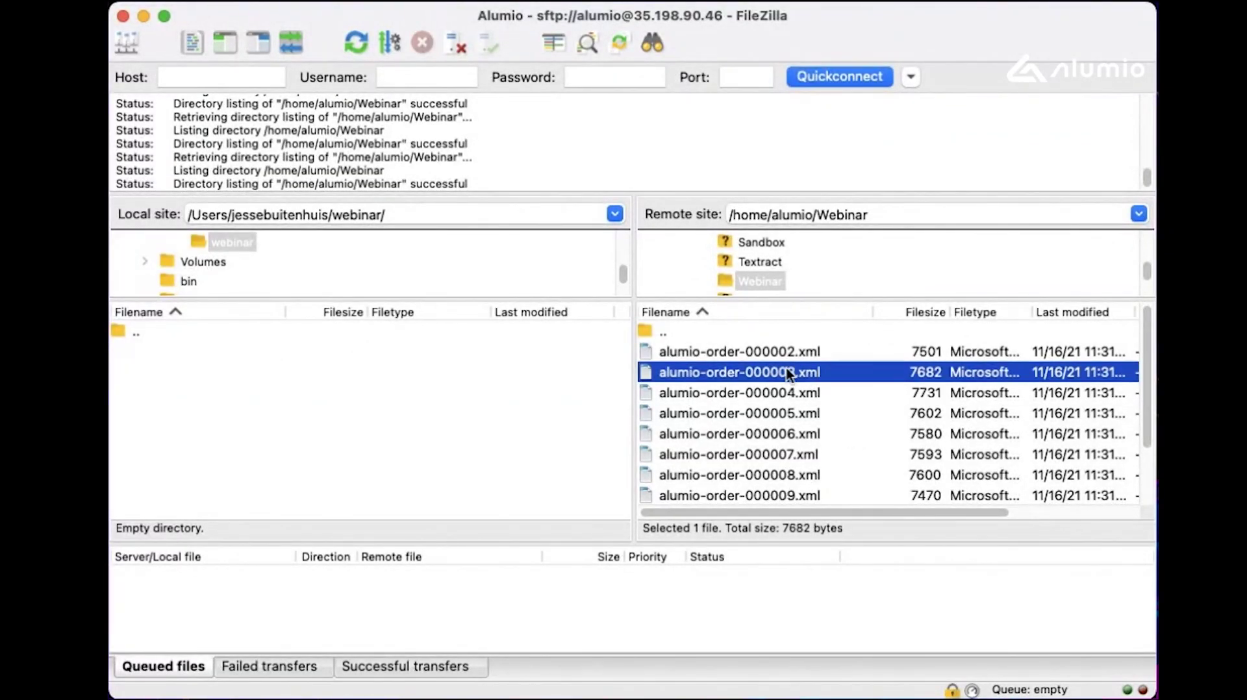
scroll(797, 392, down, 1)
scroll(758, 396, up, 1)
Step: Open the first exported order XML file from the remote folder and examine the beginning of its contents
click(685, 353)
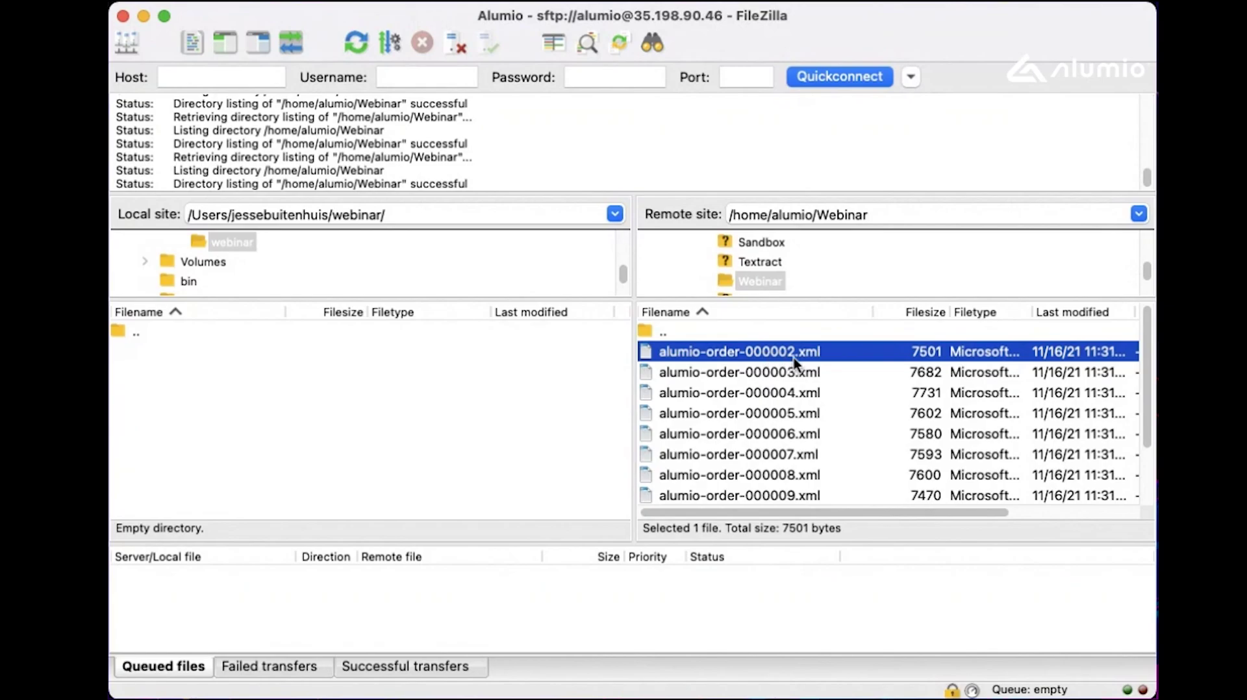
key(super+Tab)
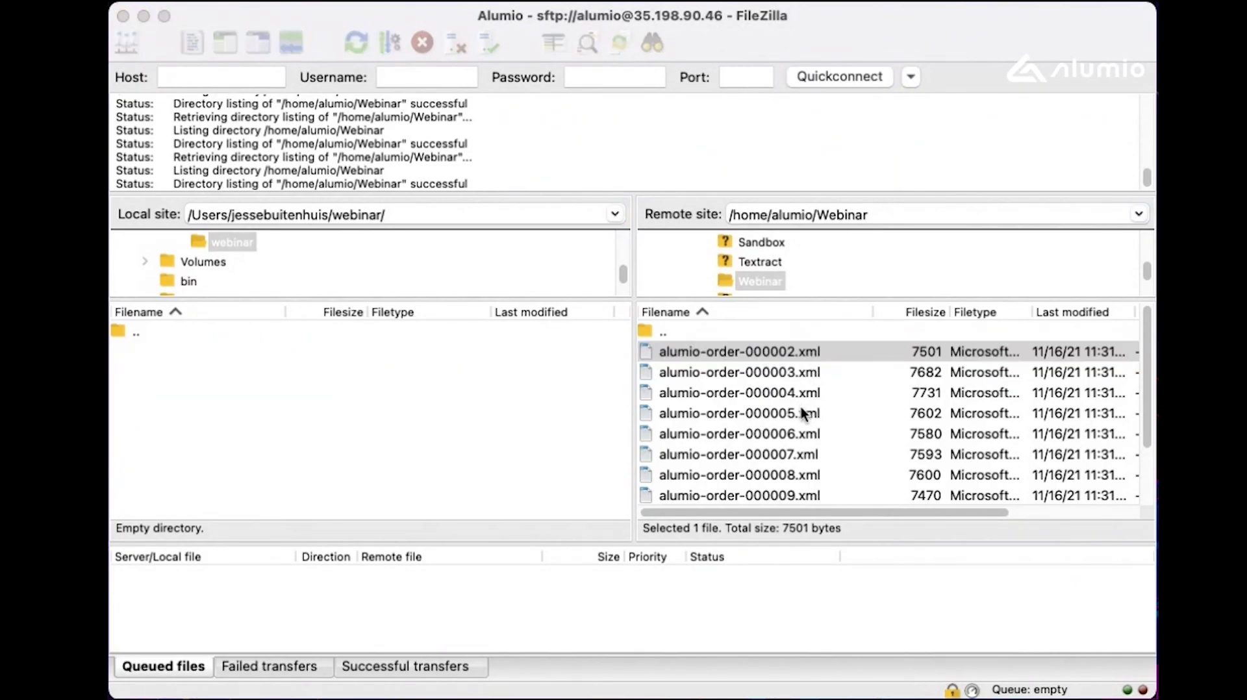
click(1072, 533)
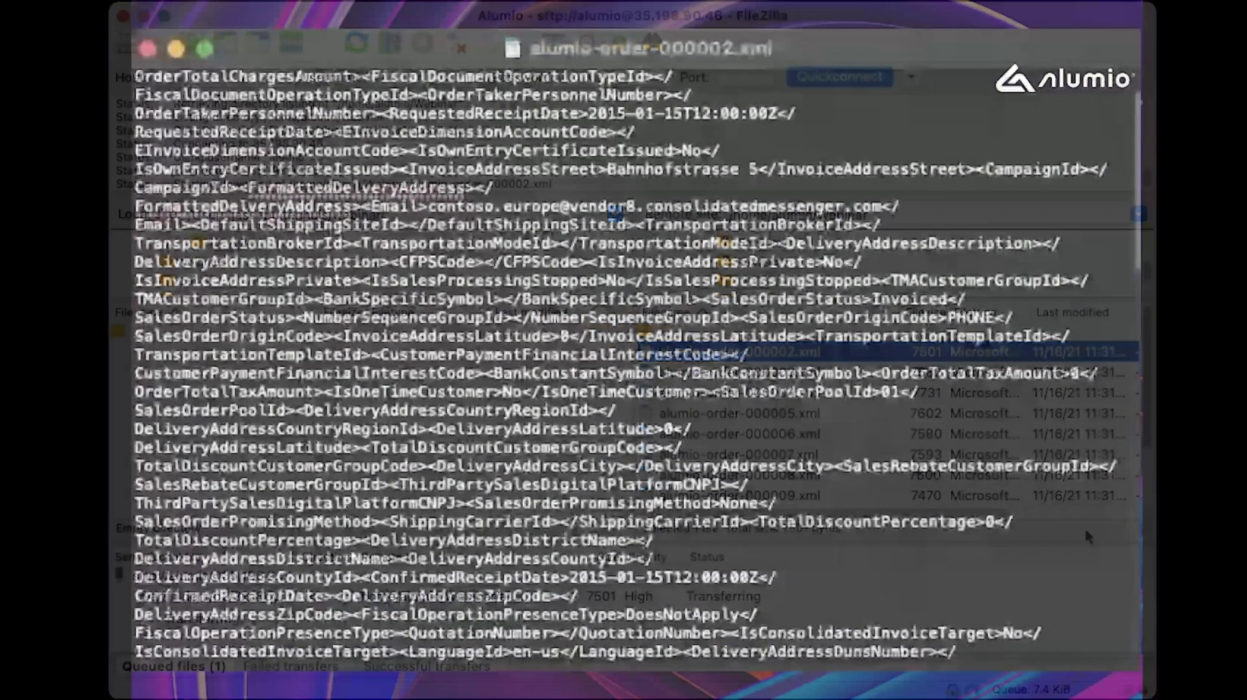
scroll(856, 526, up, 15)
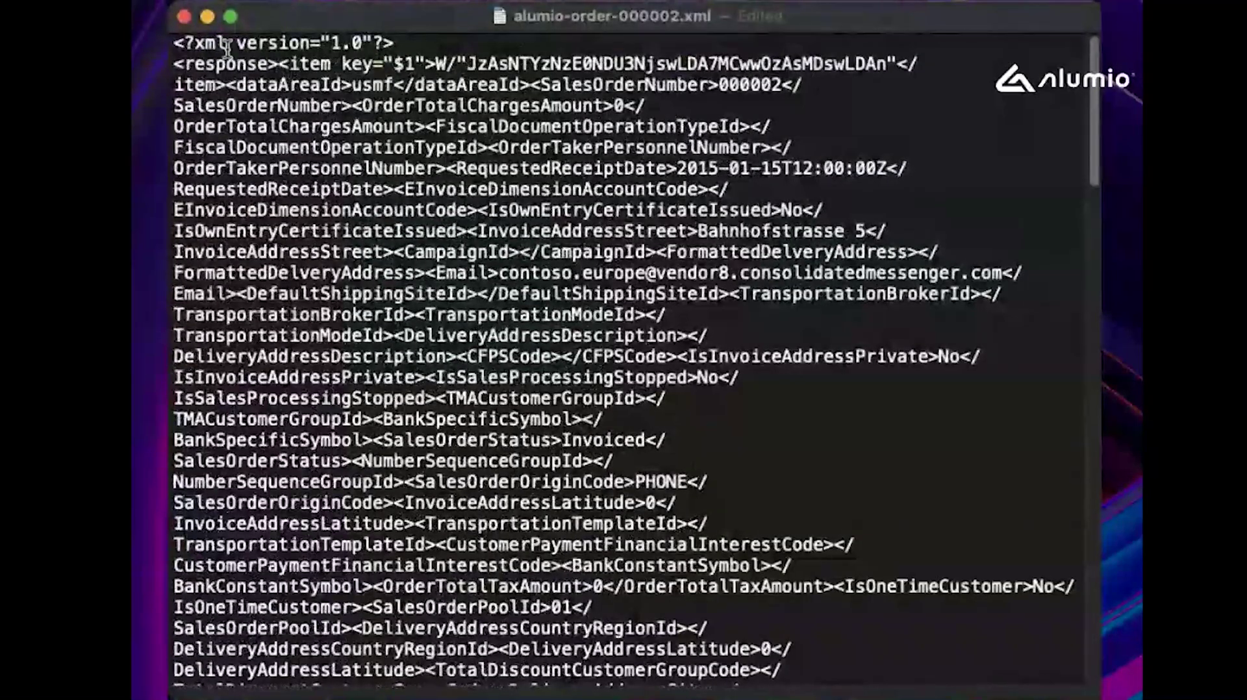
drag(174, 40, 507, 223)
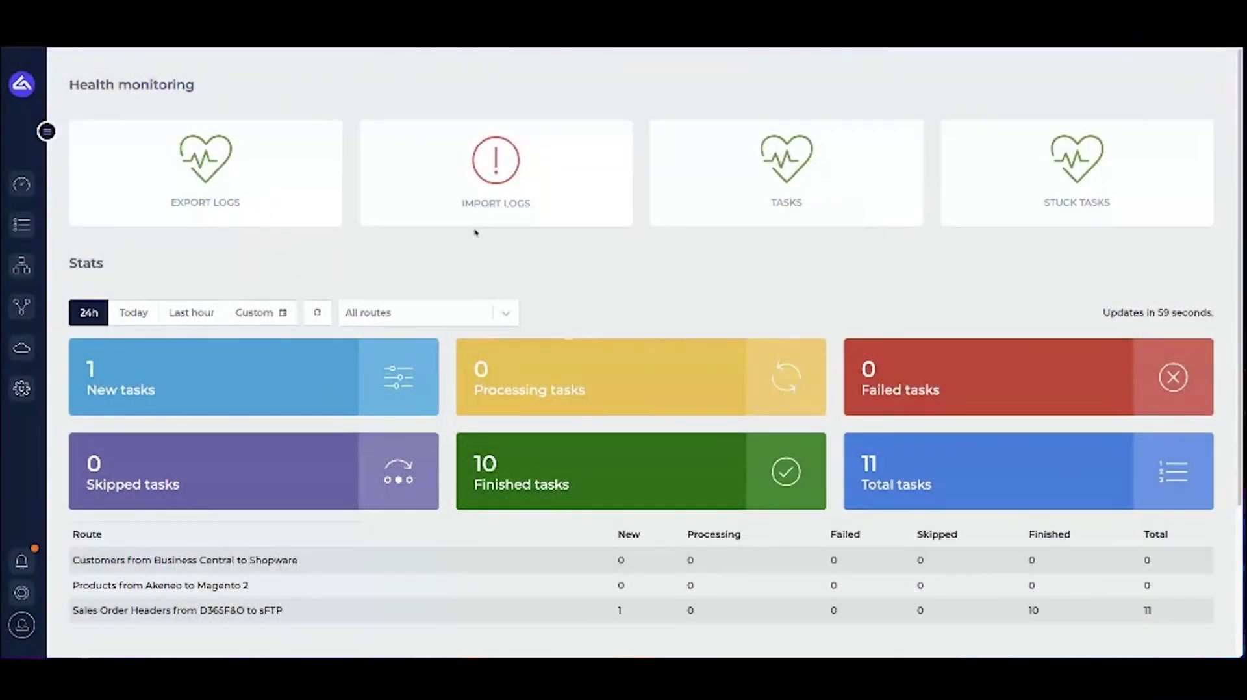
Step: Return to Alumio, reopen the Sales Order Headers from D365F&O to sFTP route and review its incoming, outgoing and transformer settings
mouse_move(21, 265)
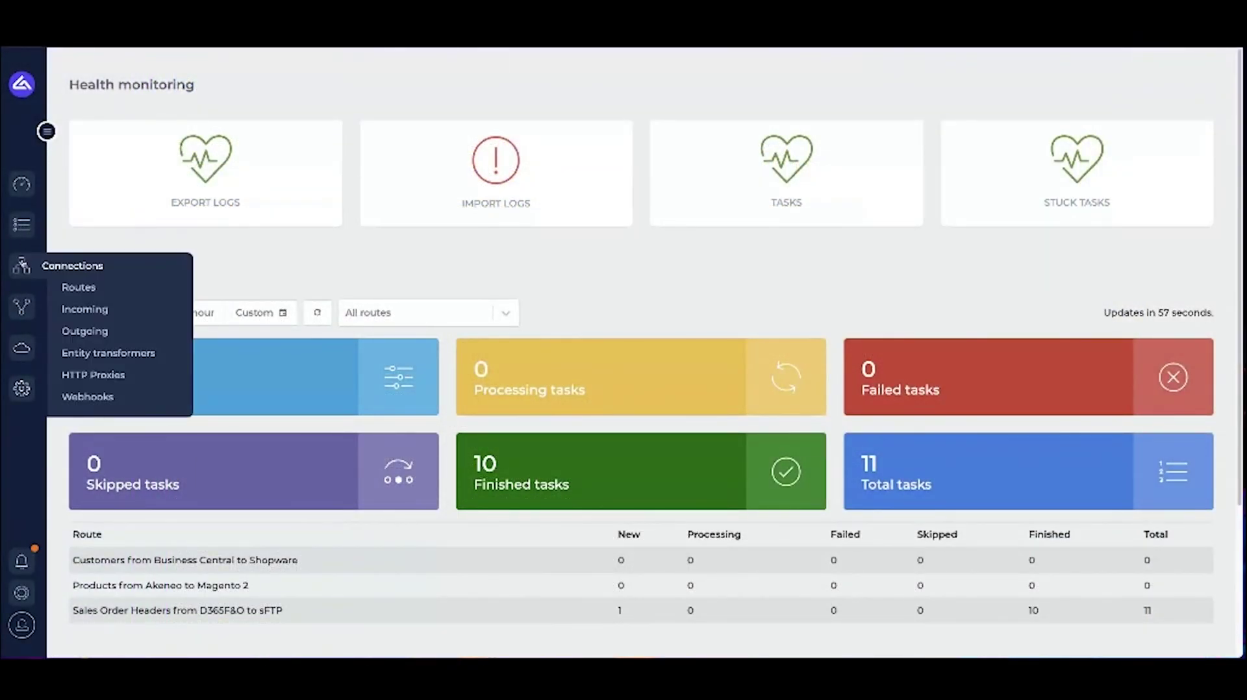
click(80, 288)
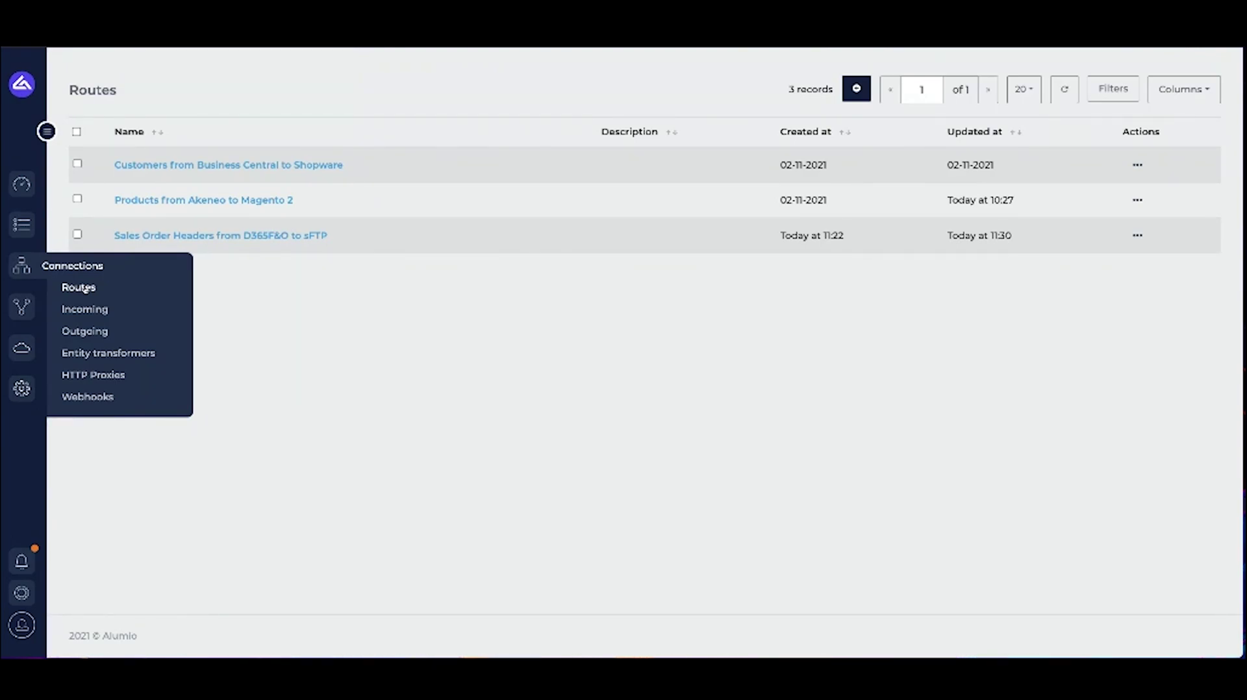
click(275, 236)
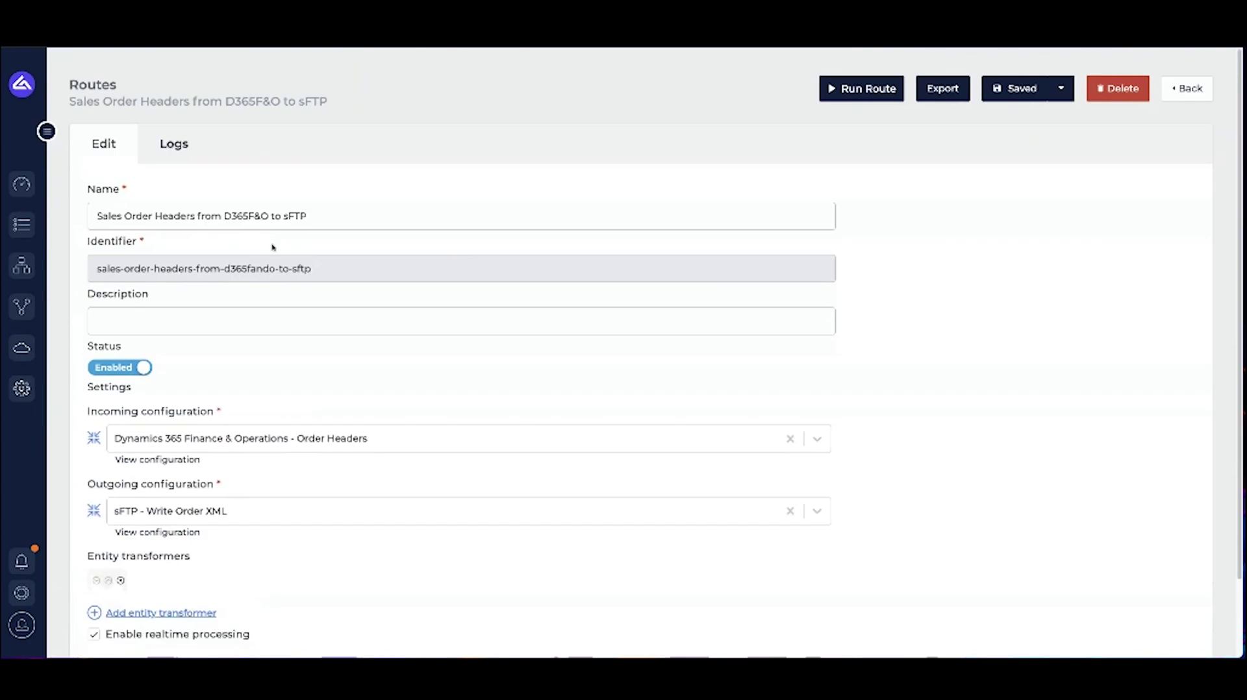
scroll(220, 381, down, 1)
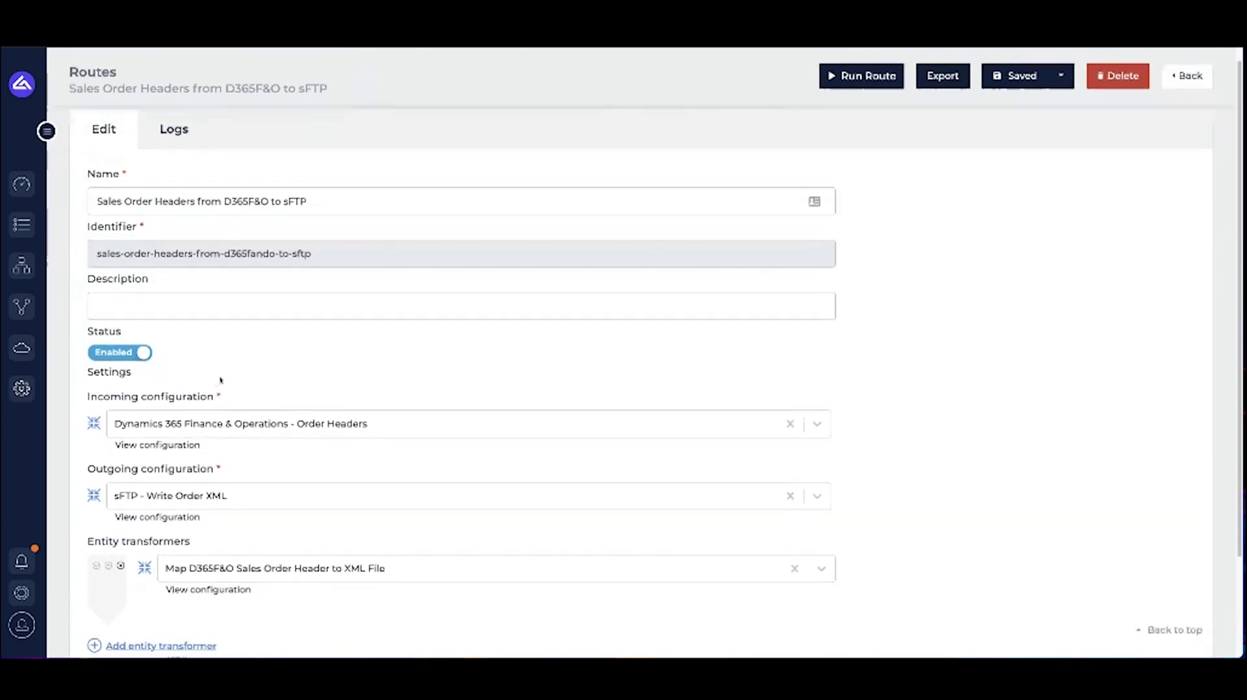
Step: Open the HTTP client "Dynamics 365 - Finance & Operations" and review its configuration
mouse_move(32, 307)
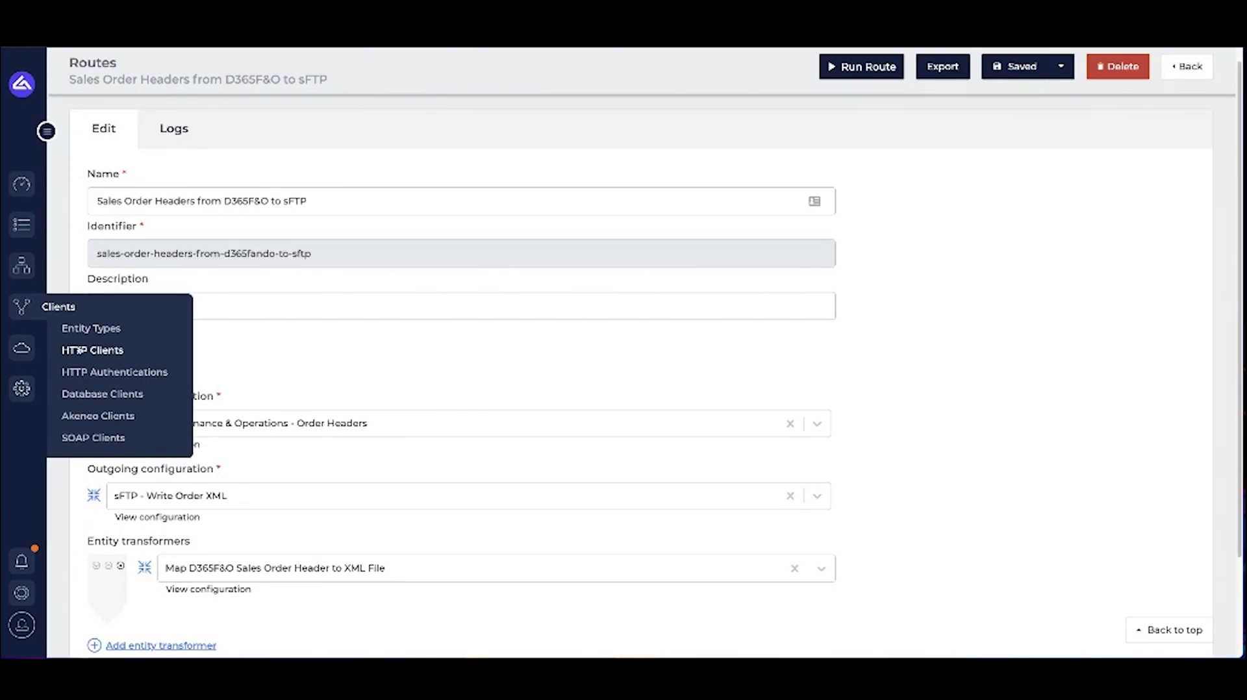
click(80, 351)
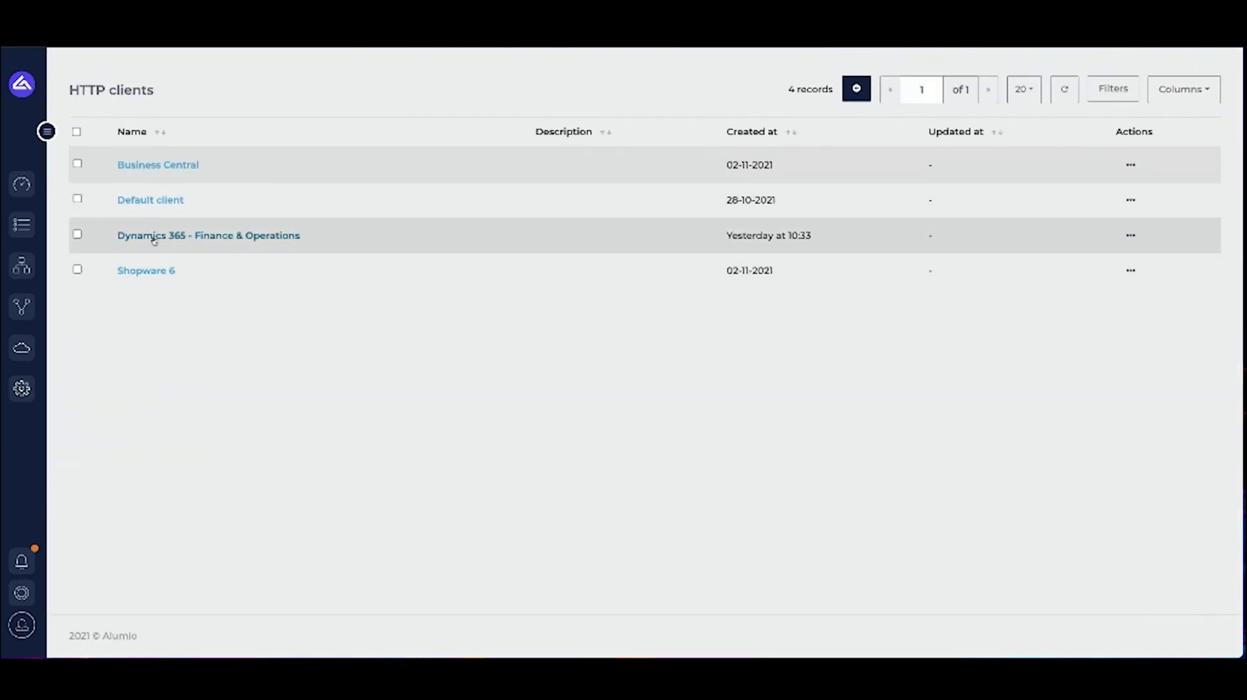
click(263, 235)
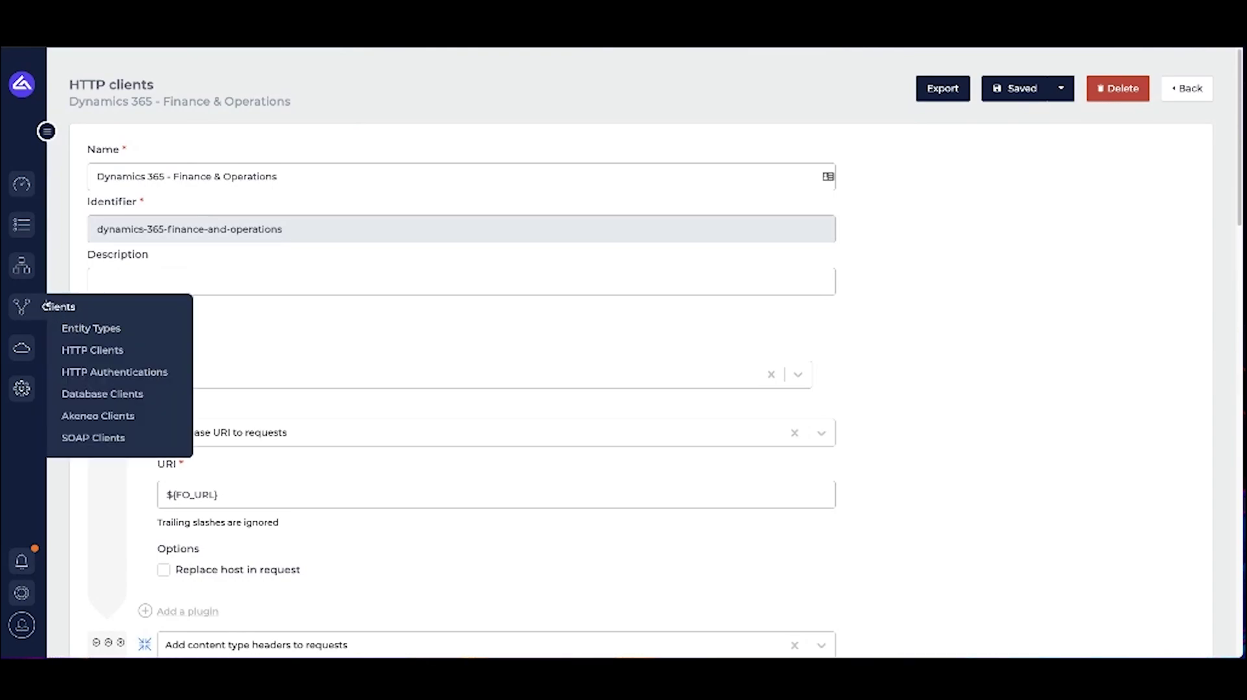
Step: Open the Alumio sFTP filesystem to review its configuration
mouse_move(22, 347)
click(76, 371)
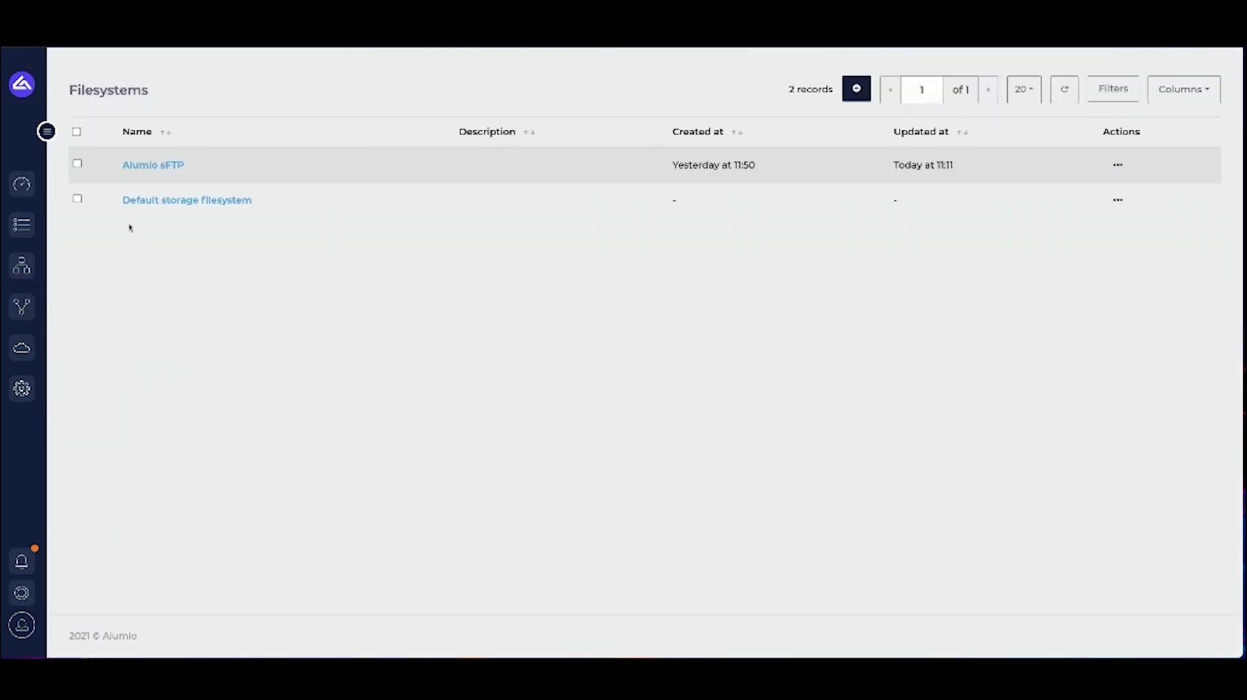
click(145, 164)
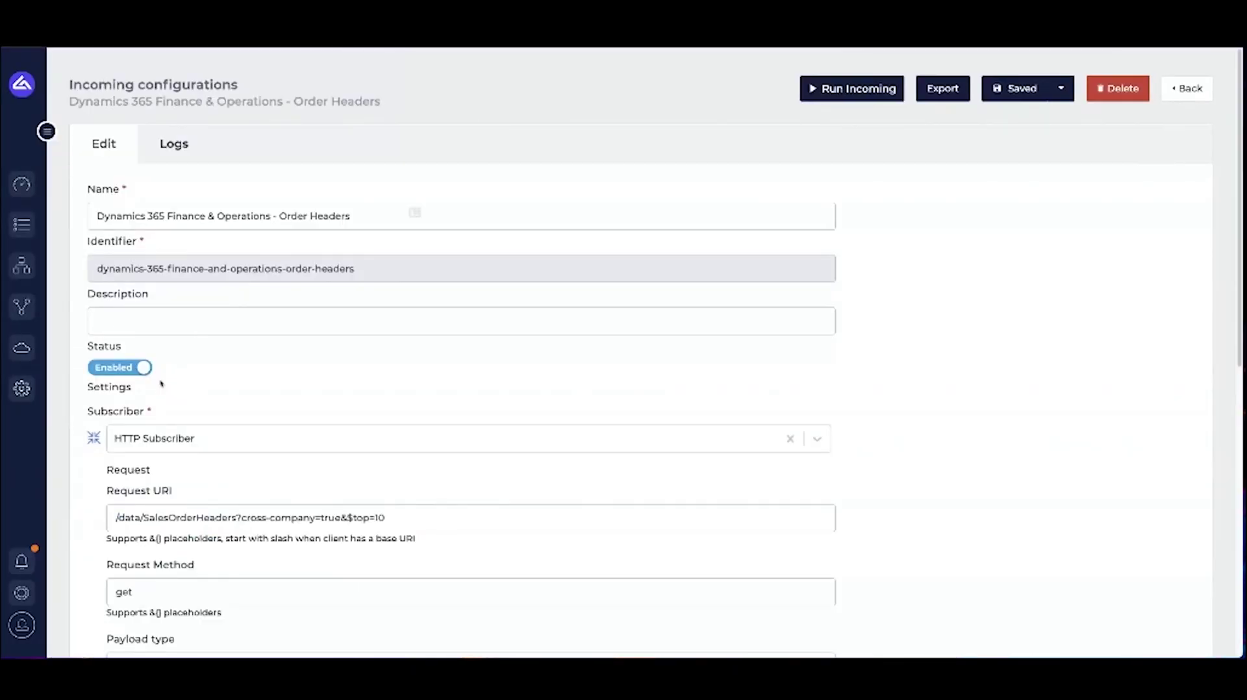
Step: Review the HTTP subscriber settings of the Dynamics 365 order headers incoming configuration, especially its request URI, and return to the route
scroll(139, 433, down, 1)
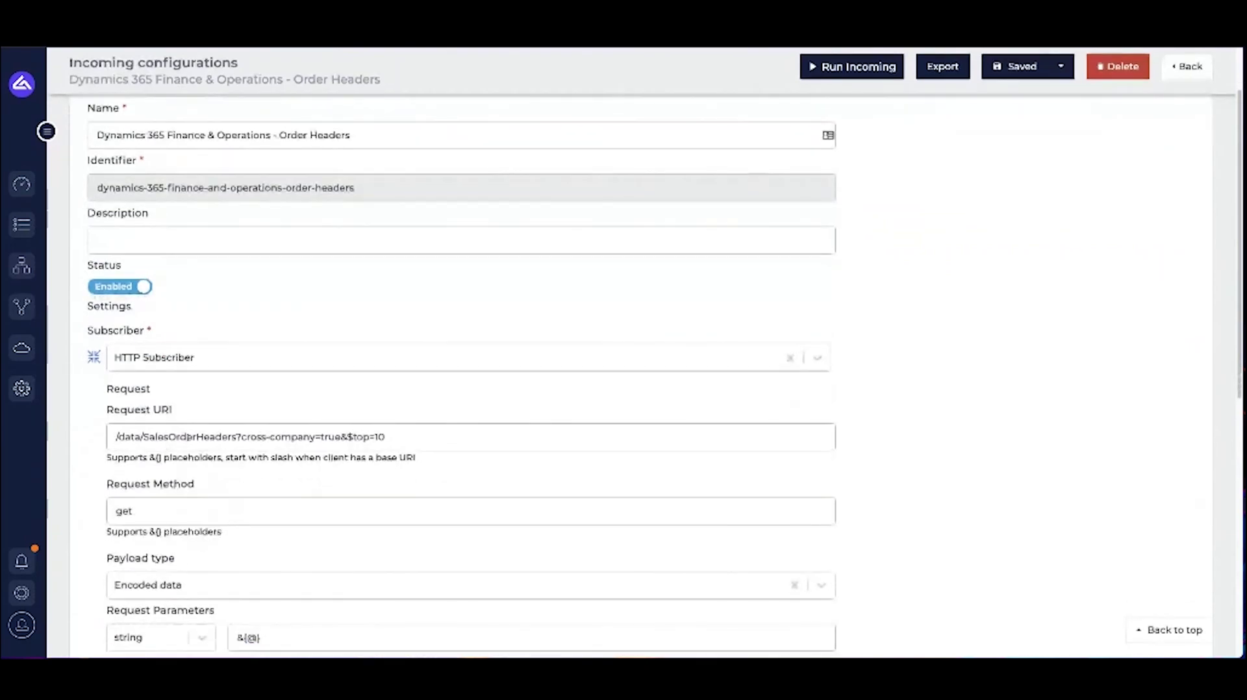
click(287, 430)
drag(116, 436, 385, 437)
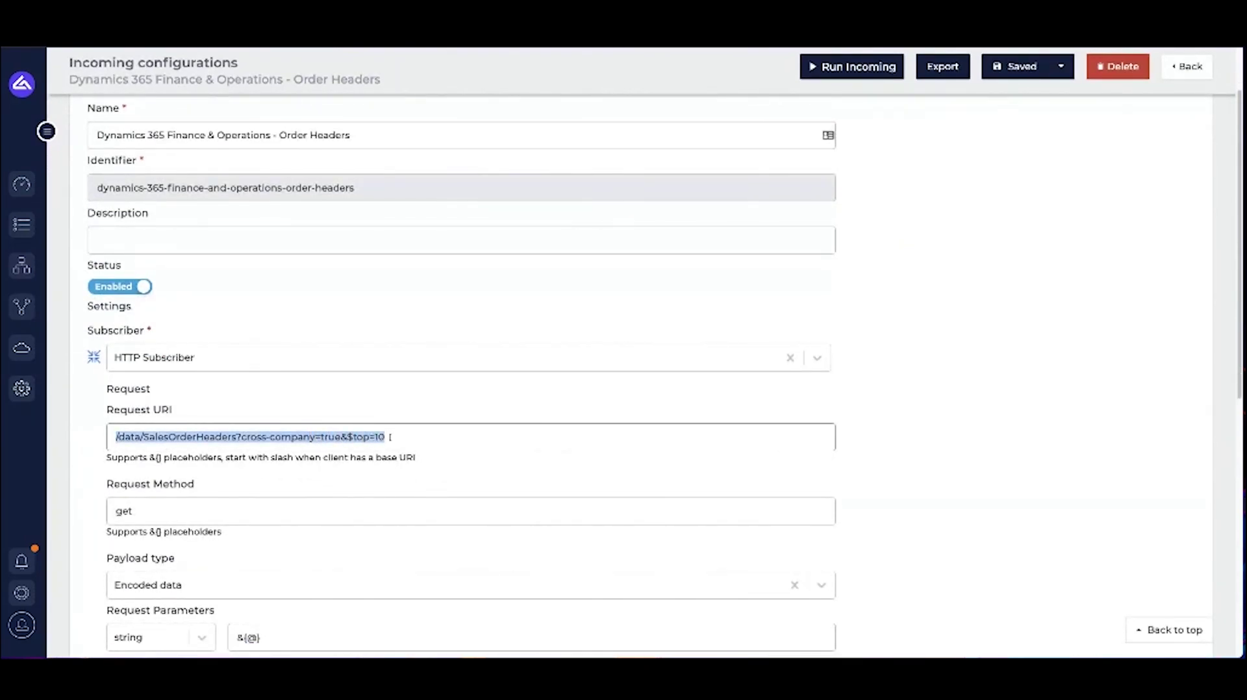
scroll(266, 445, down, 3)
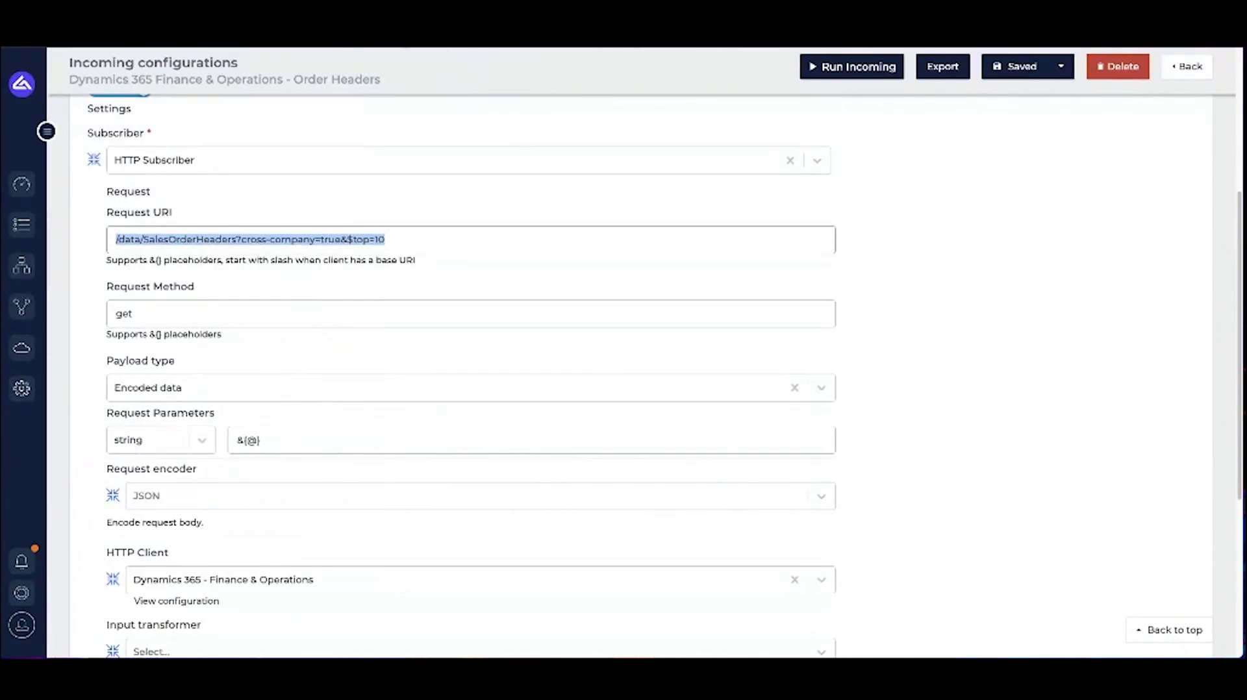
key(ctrl+Tab)
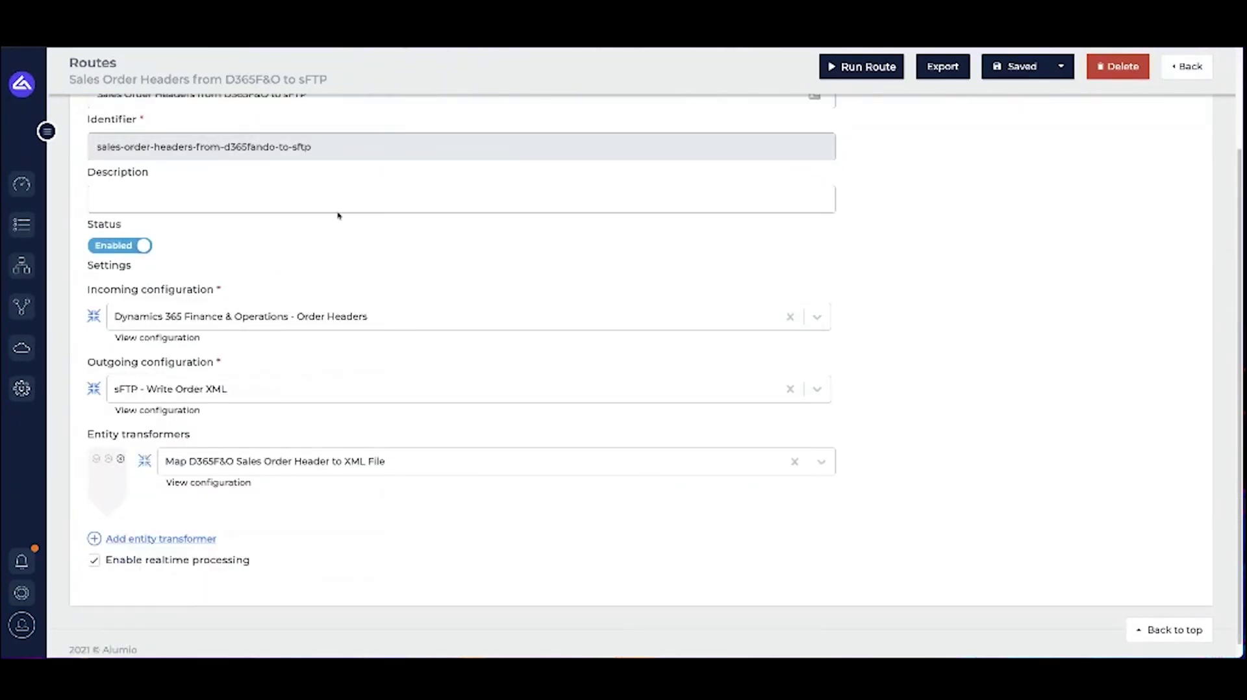
Step: Open the route's outgoing configuration sFTP - Write Order XML, review its filesystem and custom file path, and return to the route
click(130, 411)
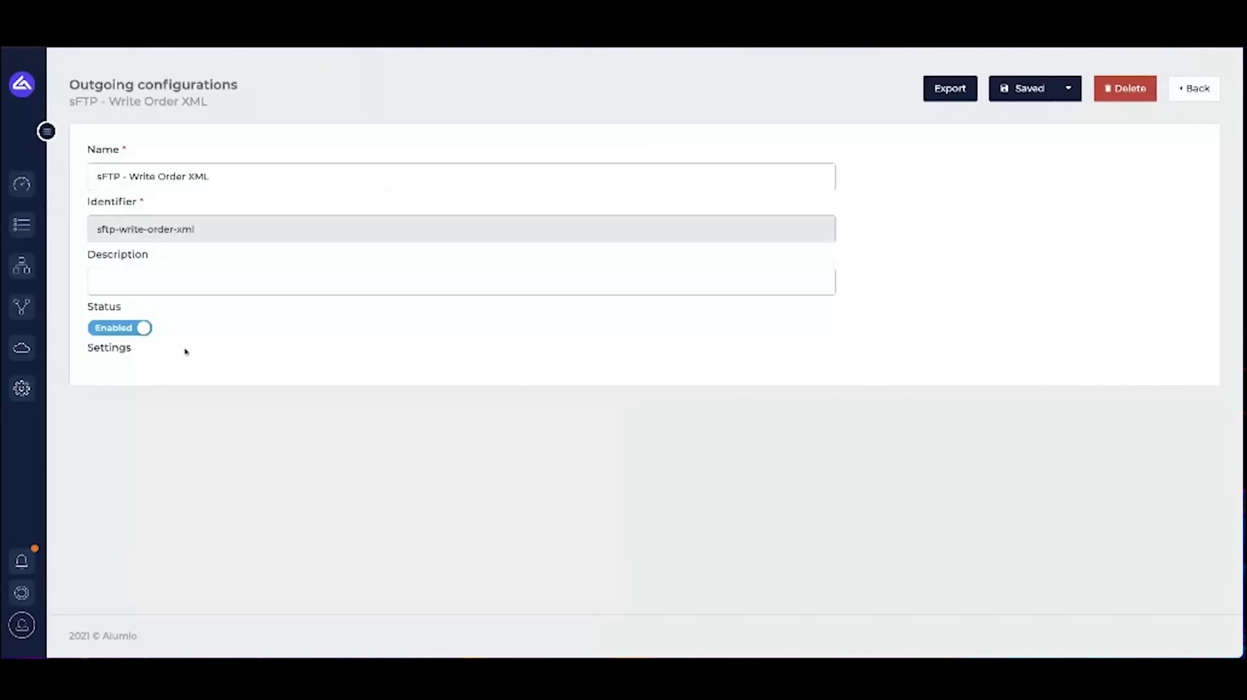
scroll(195, 362, down, 2)
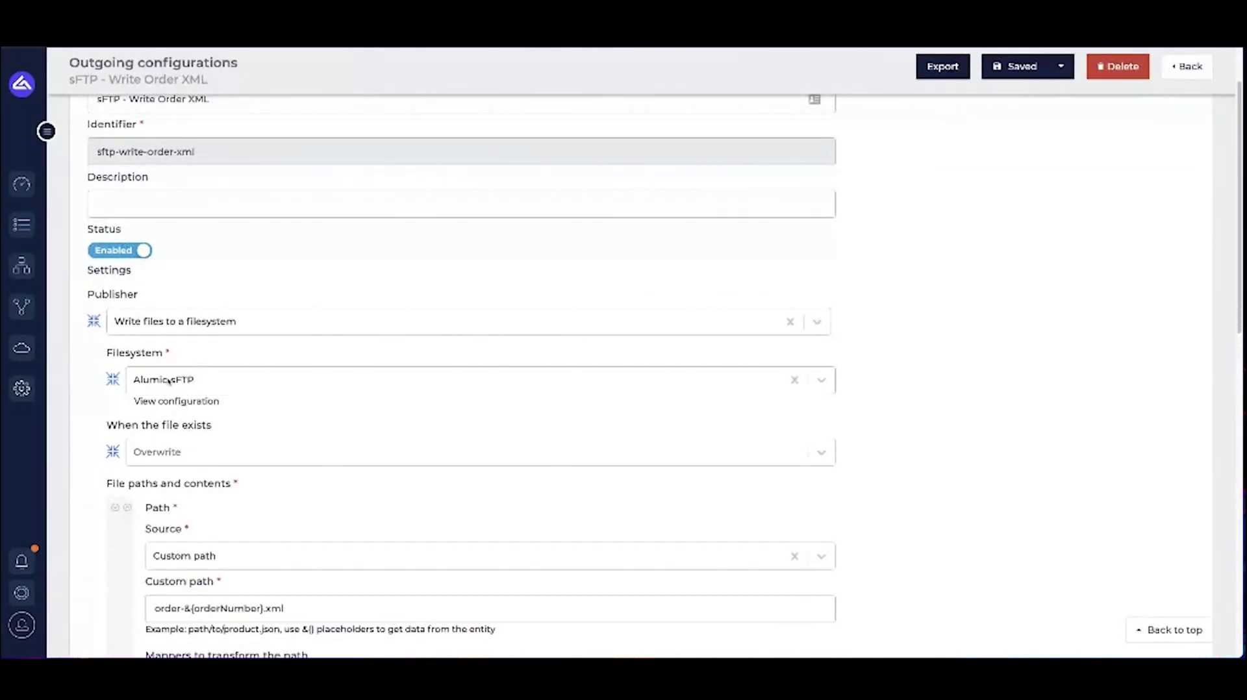
scroll(184, 383, down, 2)
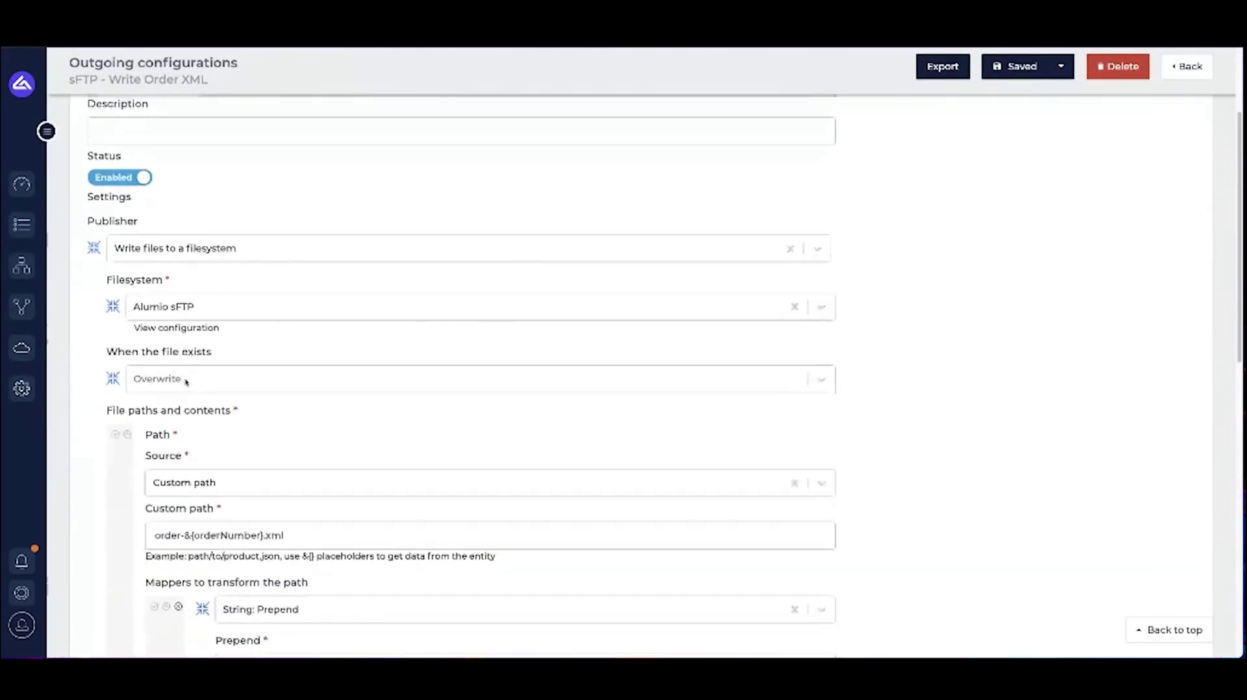
drag(284, 523, 131, 523)
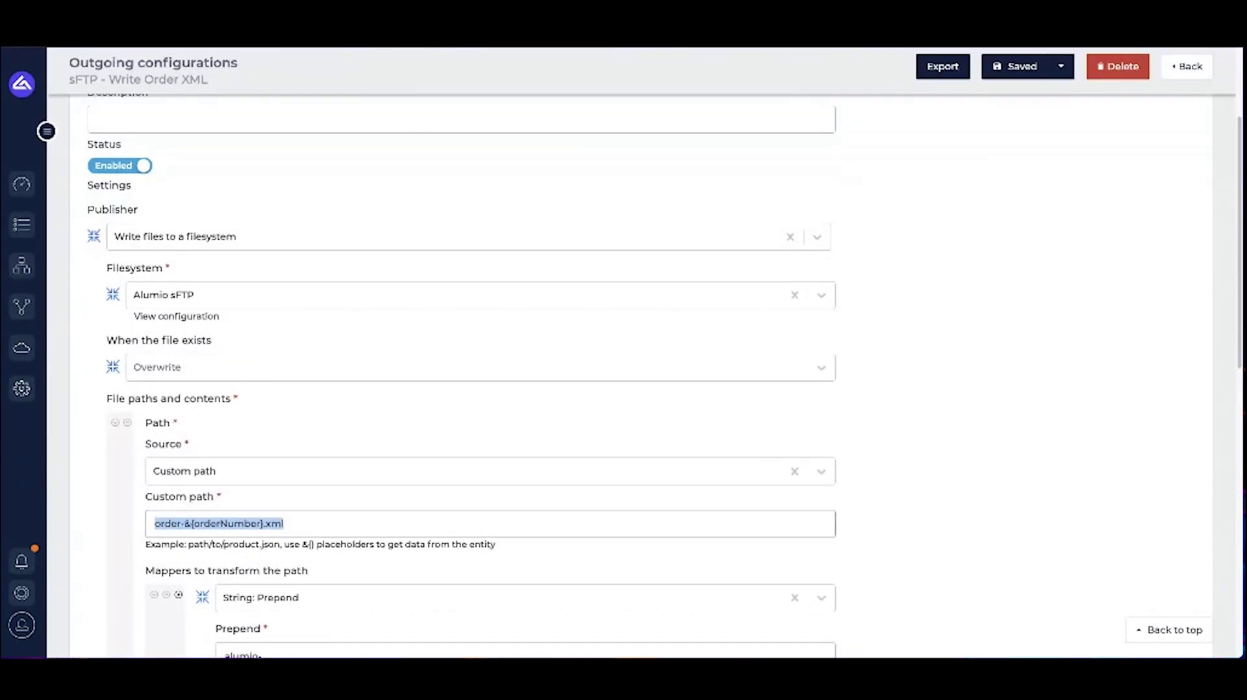
key(ctrl+w)
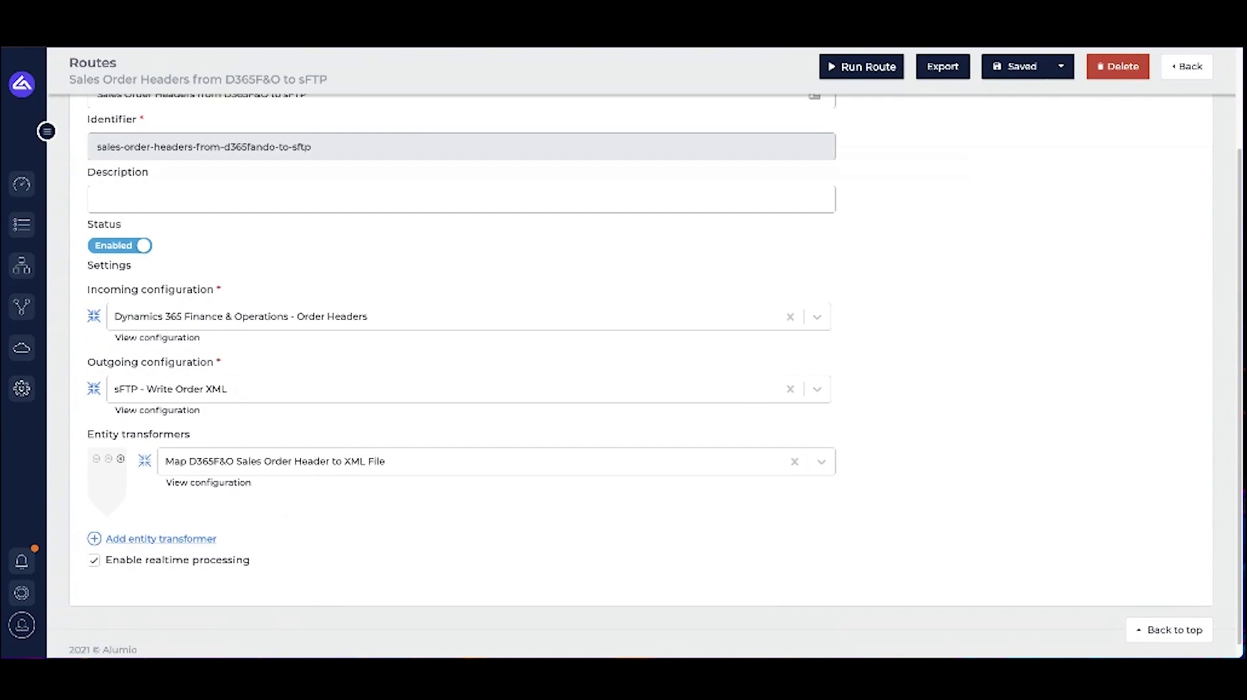
Step: Open the entity transformer Map D365F&O Sales Order Header to XML File and review its pattern, order number and entity type settings
click(193, 484)
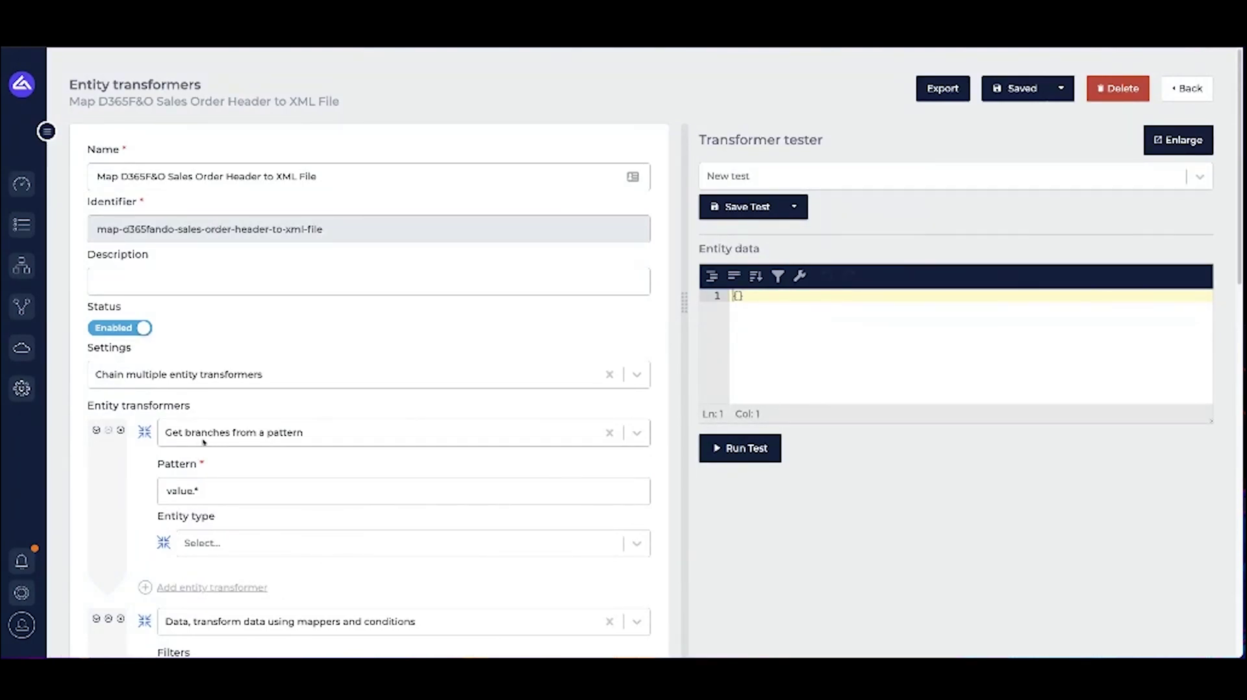
scroll(203, 443, down, 6)
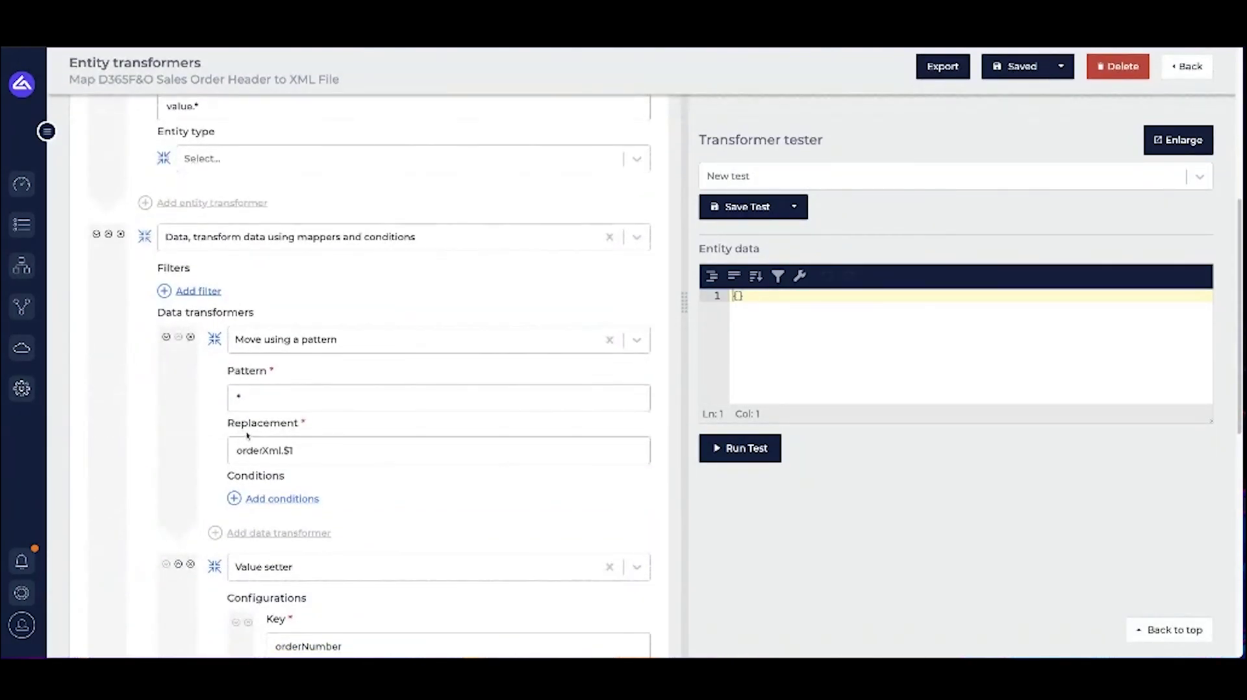
double_click(258, 450)
scroll(273, 445, down, 1)
click(314, 554)
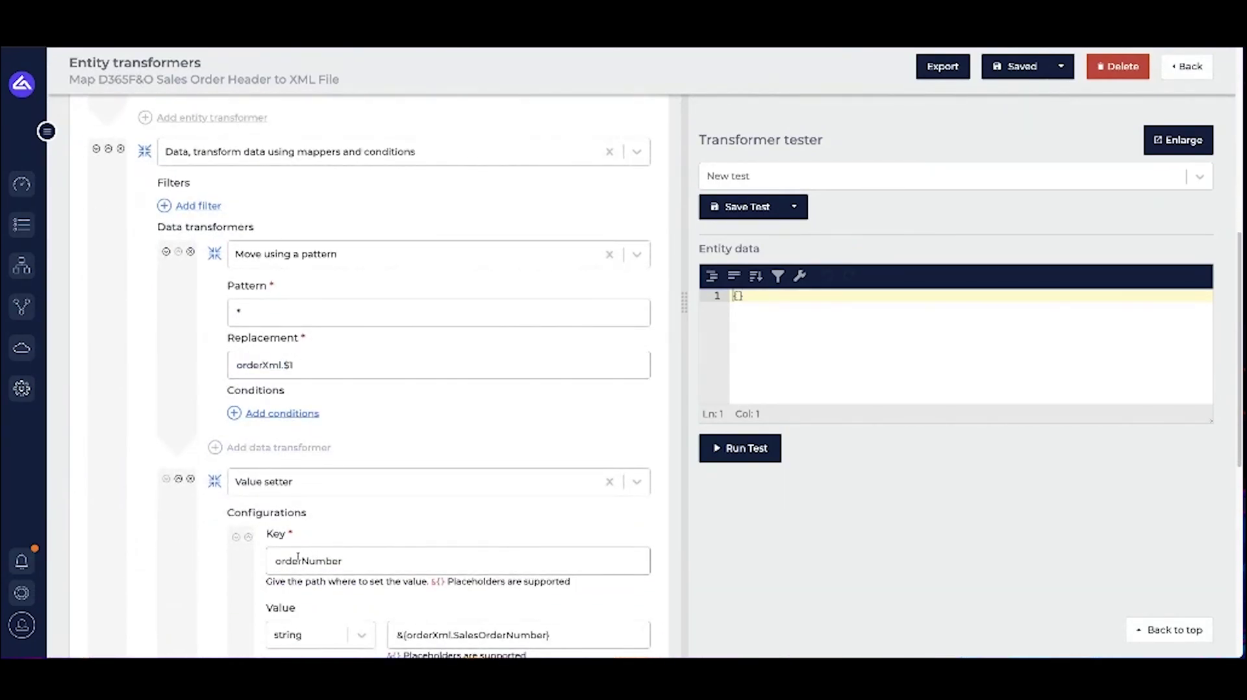
double_click(298, 560)
scroll(262, 508, down, 6)
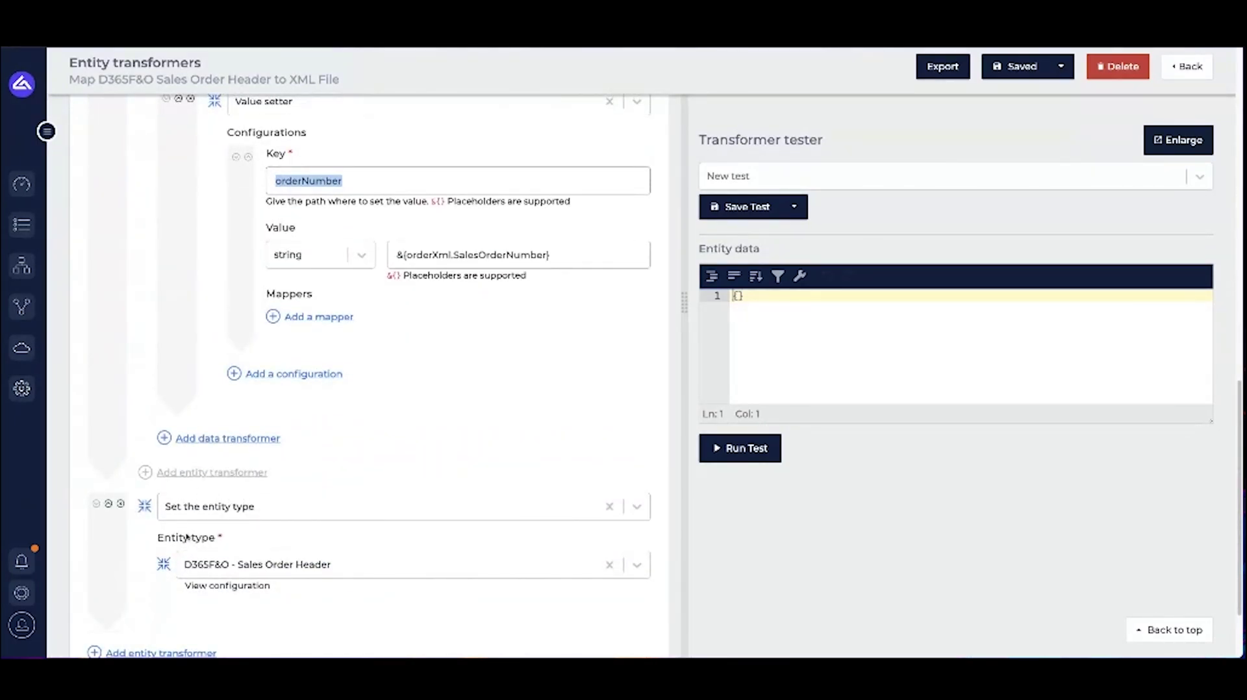
drag(164, 538, 204, 543)
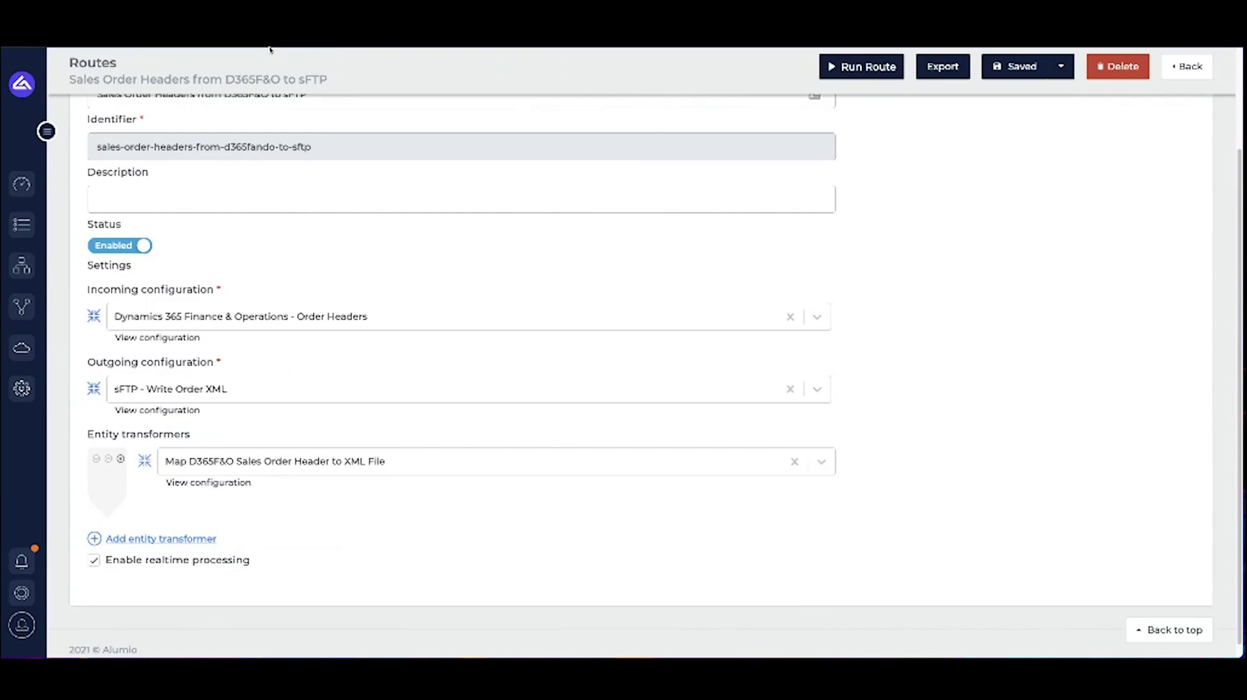
Step: Start a new scheduler job named "Get Sales Order Headers from f&O & Send to sFTP"
mouse_move(21, 351)
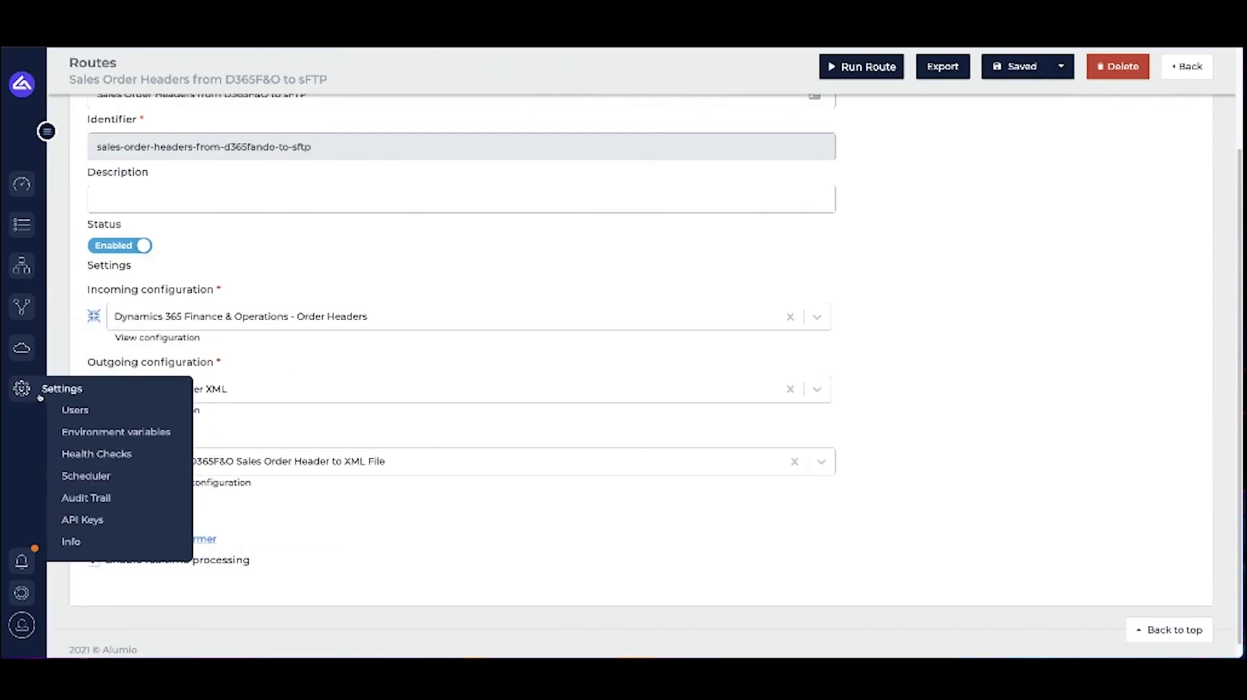
click(91, 475)
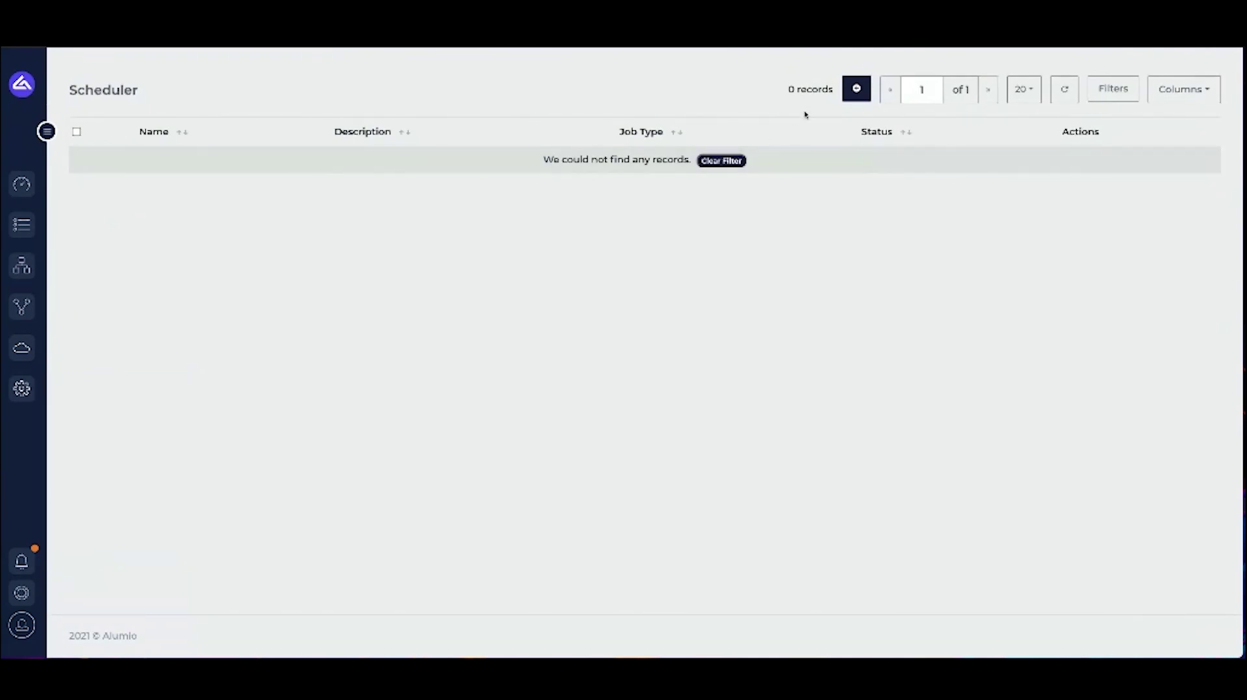
click(855, 89)
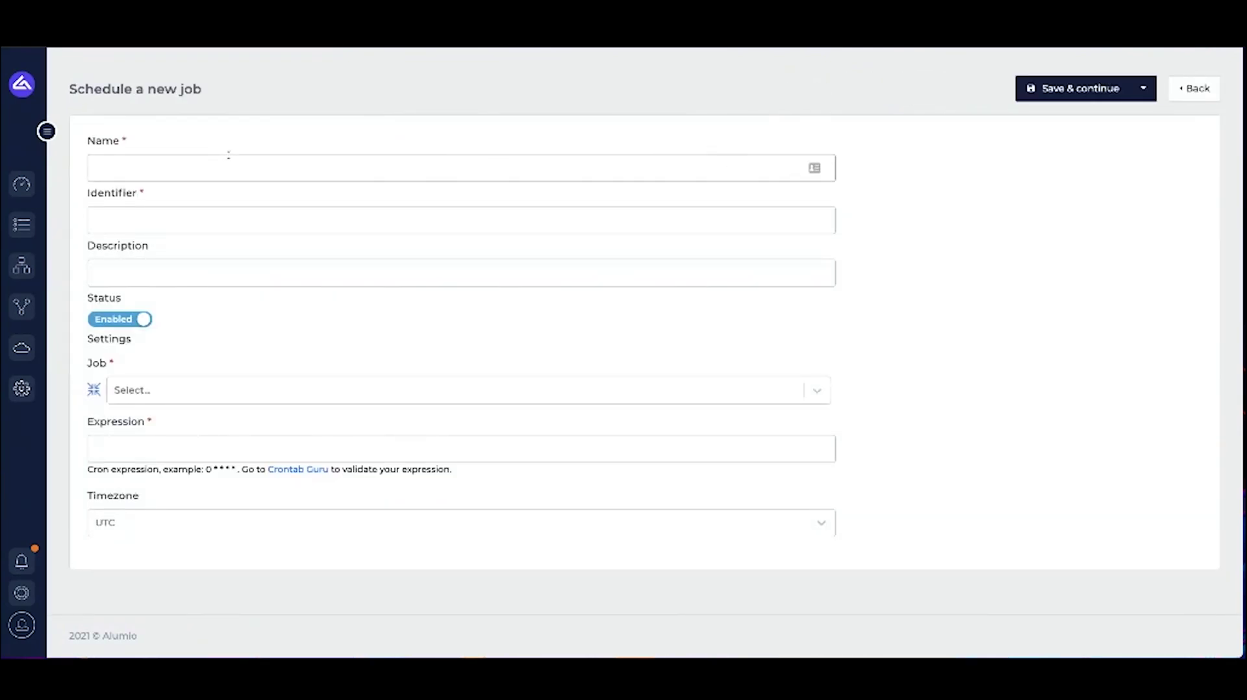
text(Get Sales Order Hea)
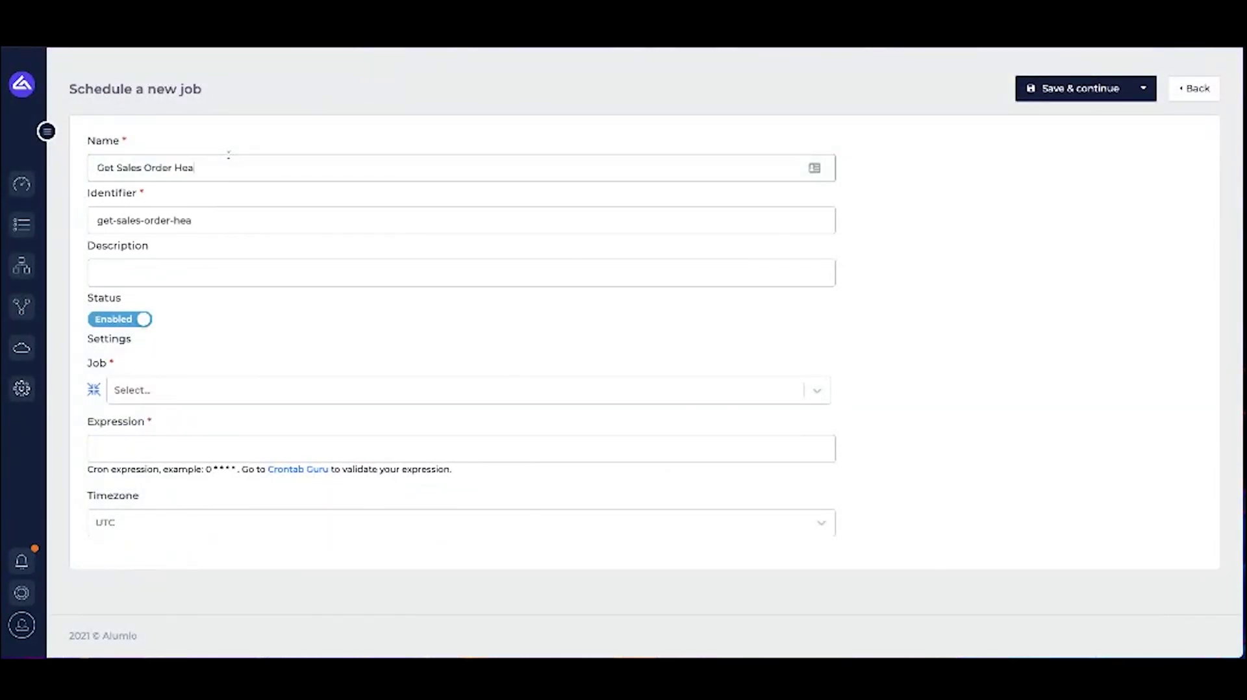
text(ders from F&O & Send to sFTP)
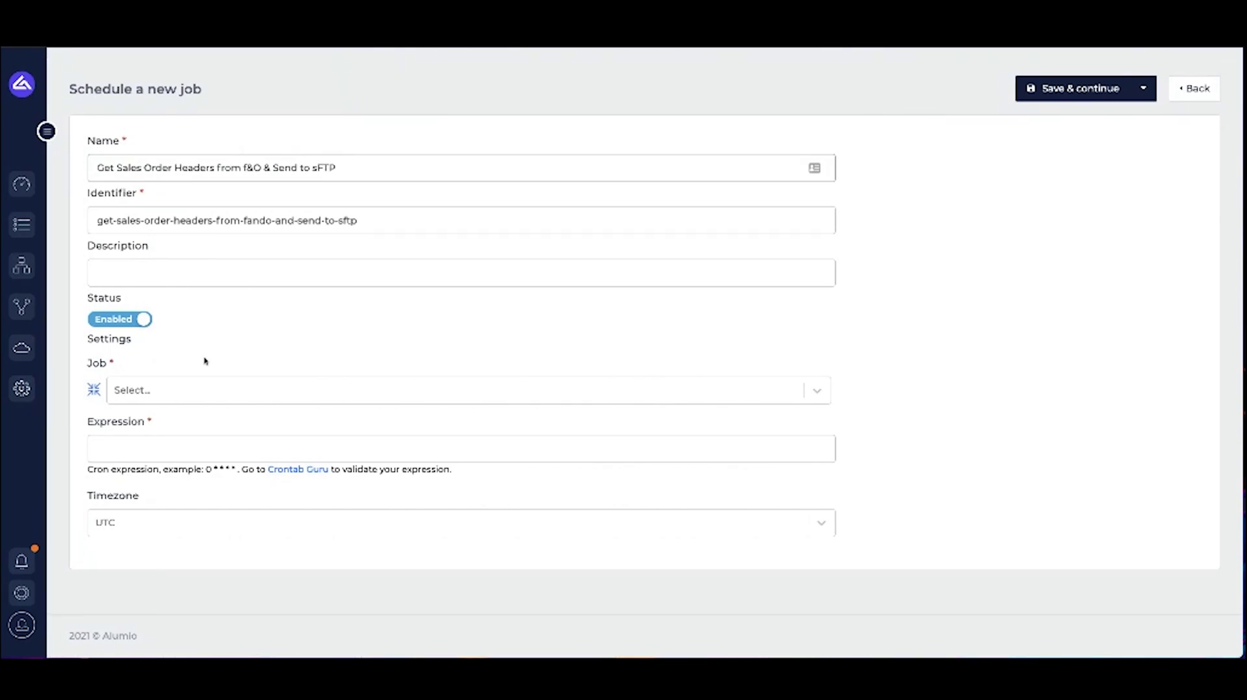
Step: Set the job to Run incoming configuration with Dynamics 365 Finance & Operations - Order Headers as the incoming configuration
click(186, 391)
click(167, 470)
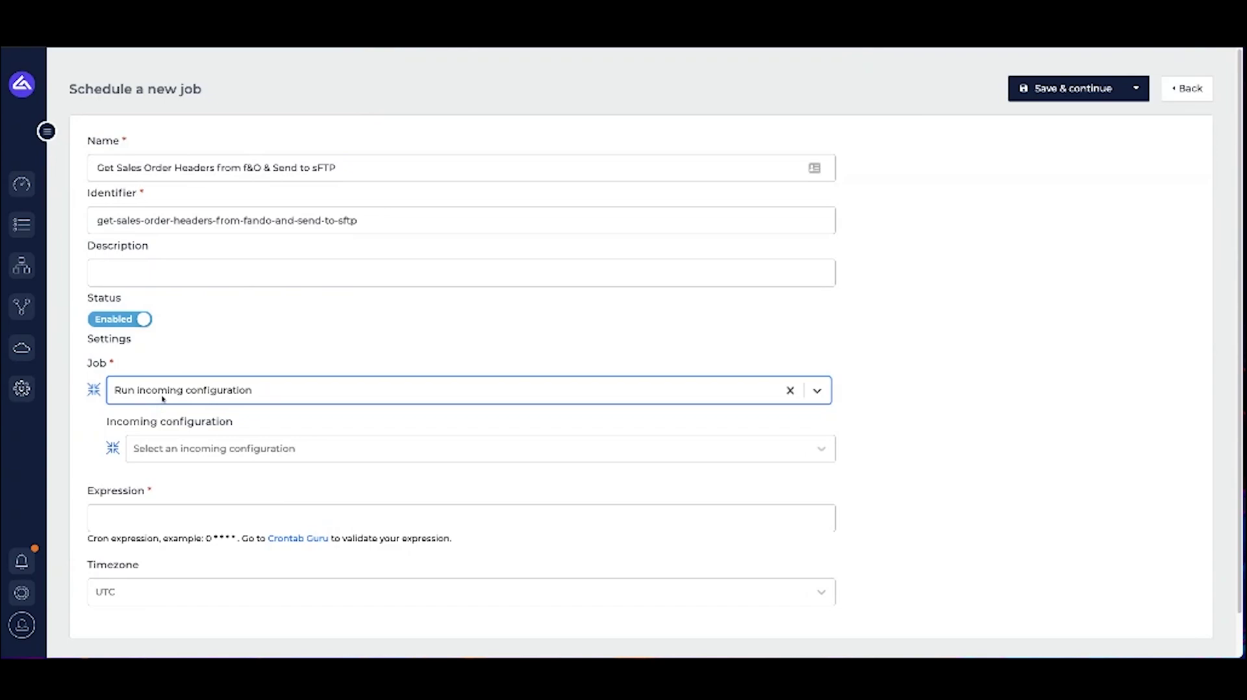
click(182, 452)
click(215, 554)
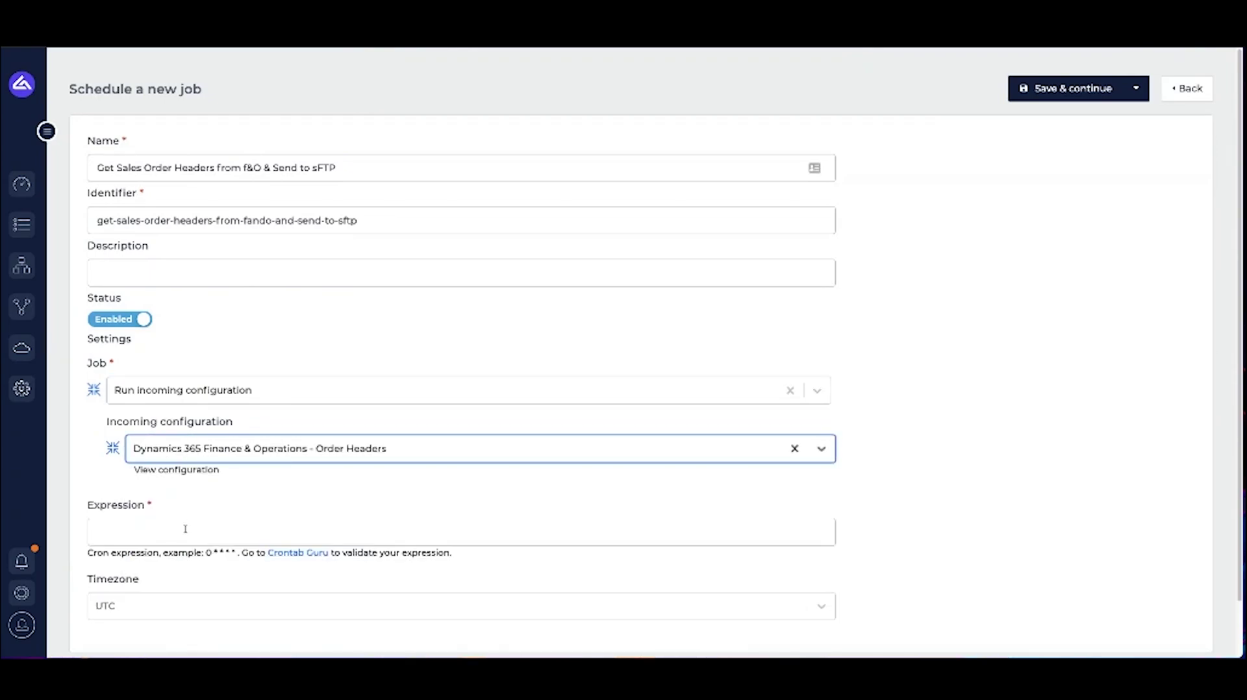
Step: Set the job's cron expression to * * * * * and save the scheduled job
click(188, 530)
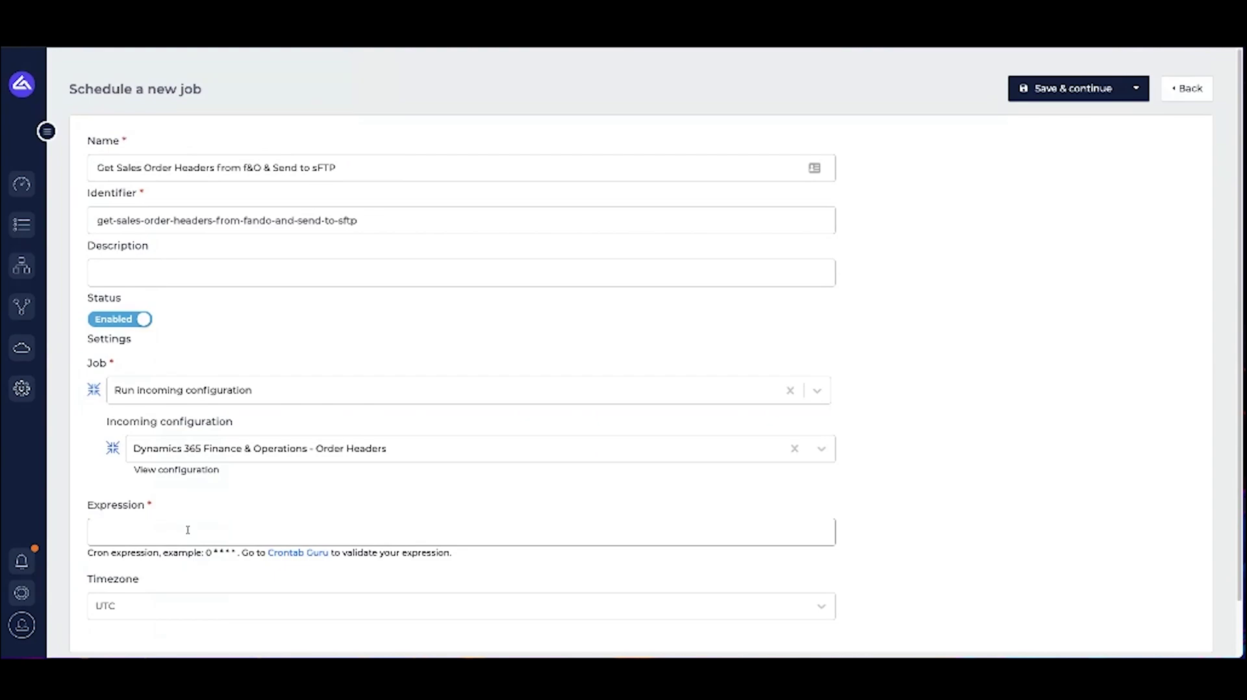
text(* * * * *)
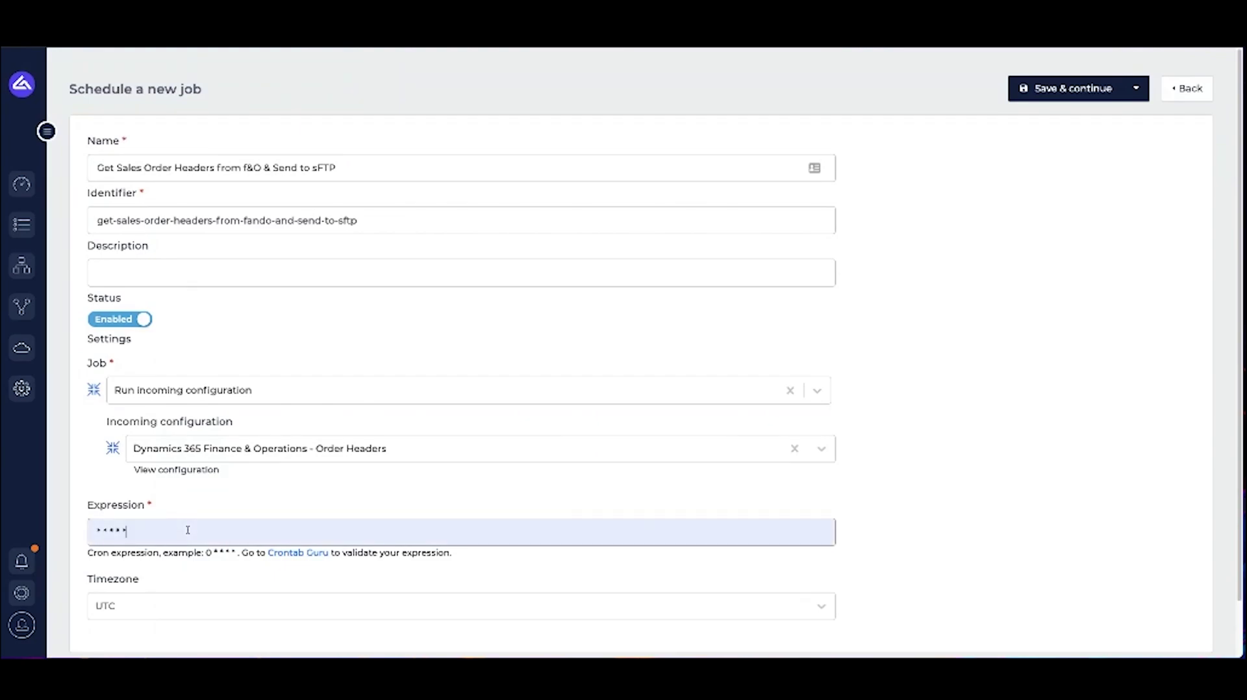
click(1034, 92)
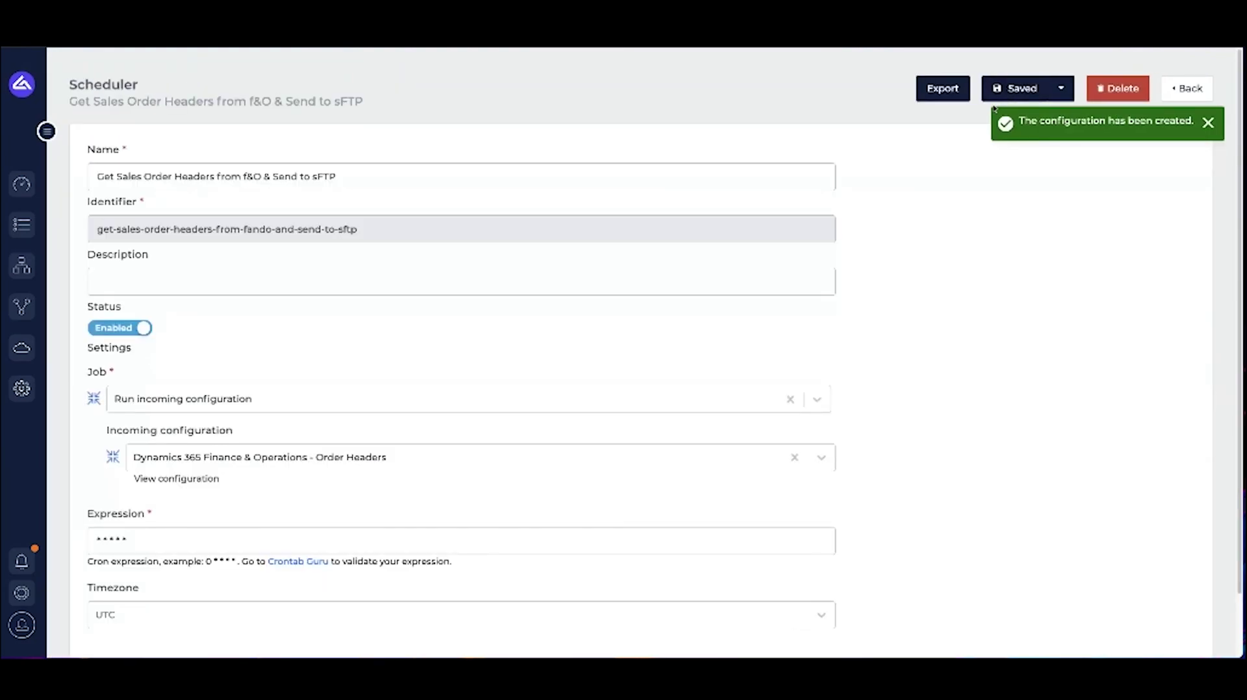